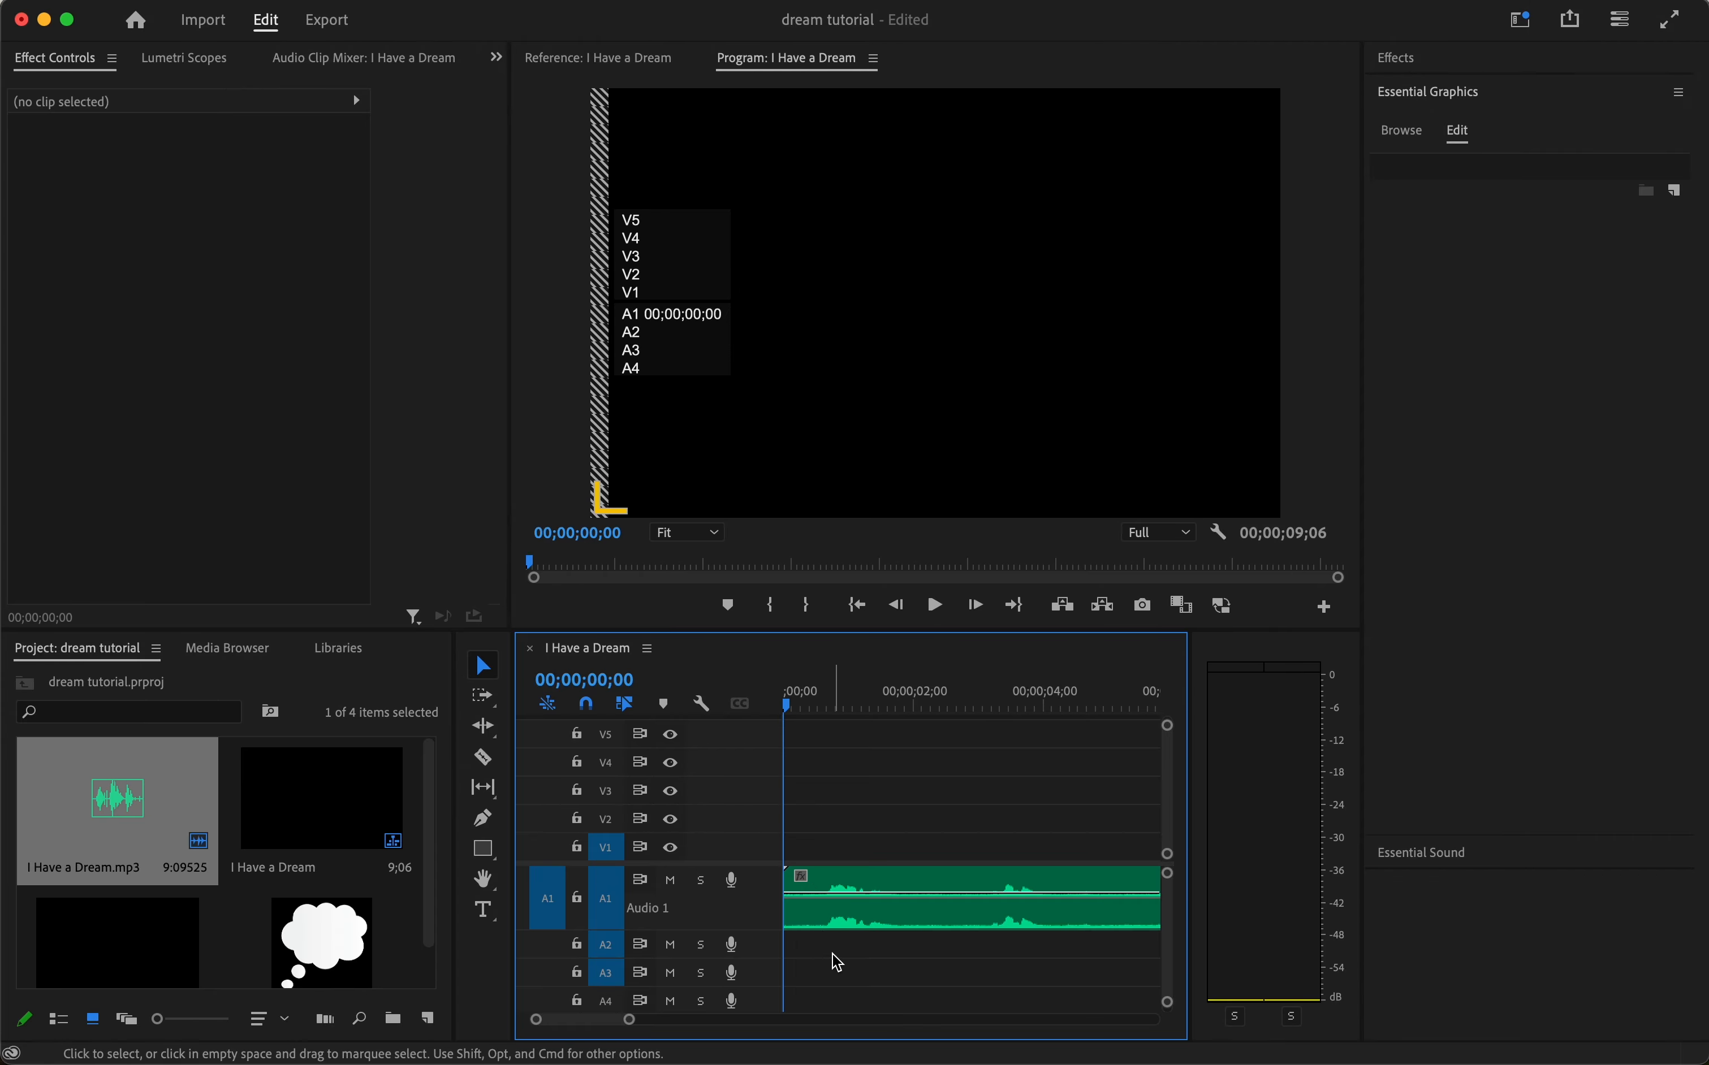
Play the speech audio and place the playhead at 00;00;00;22, where the first spoken word begins
key(space)
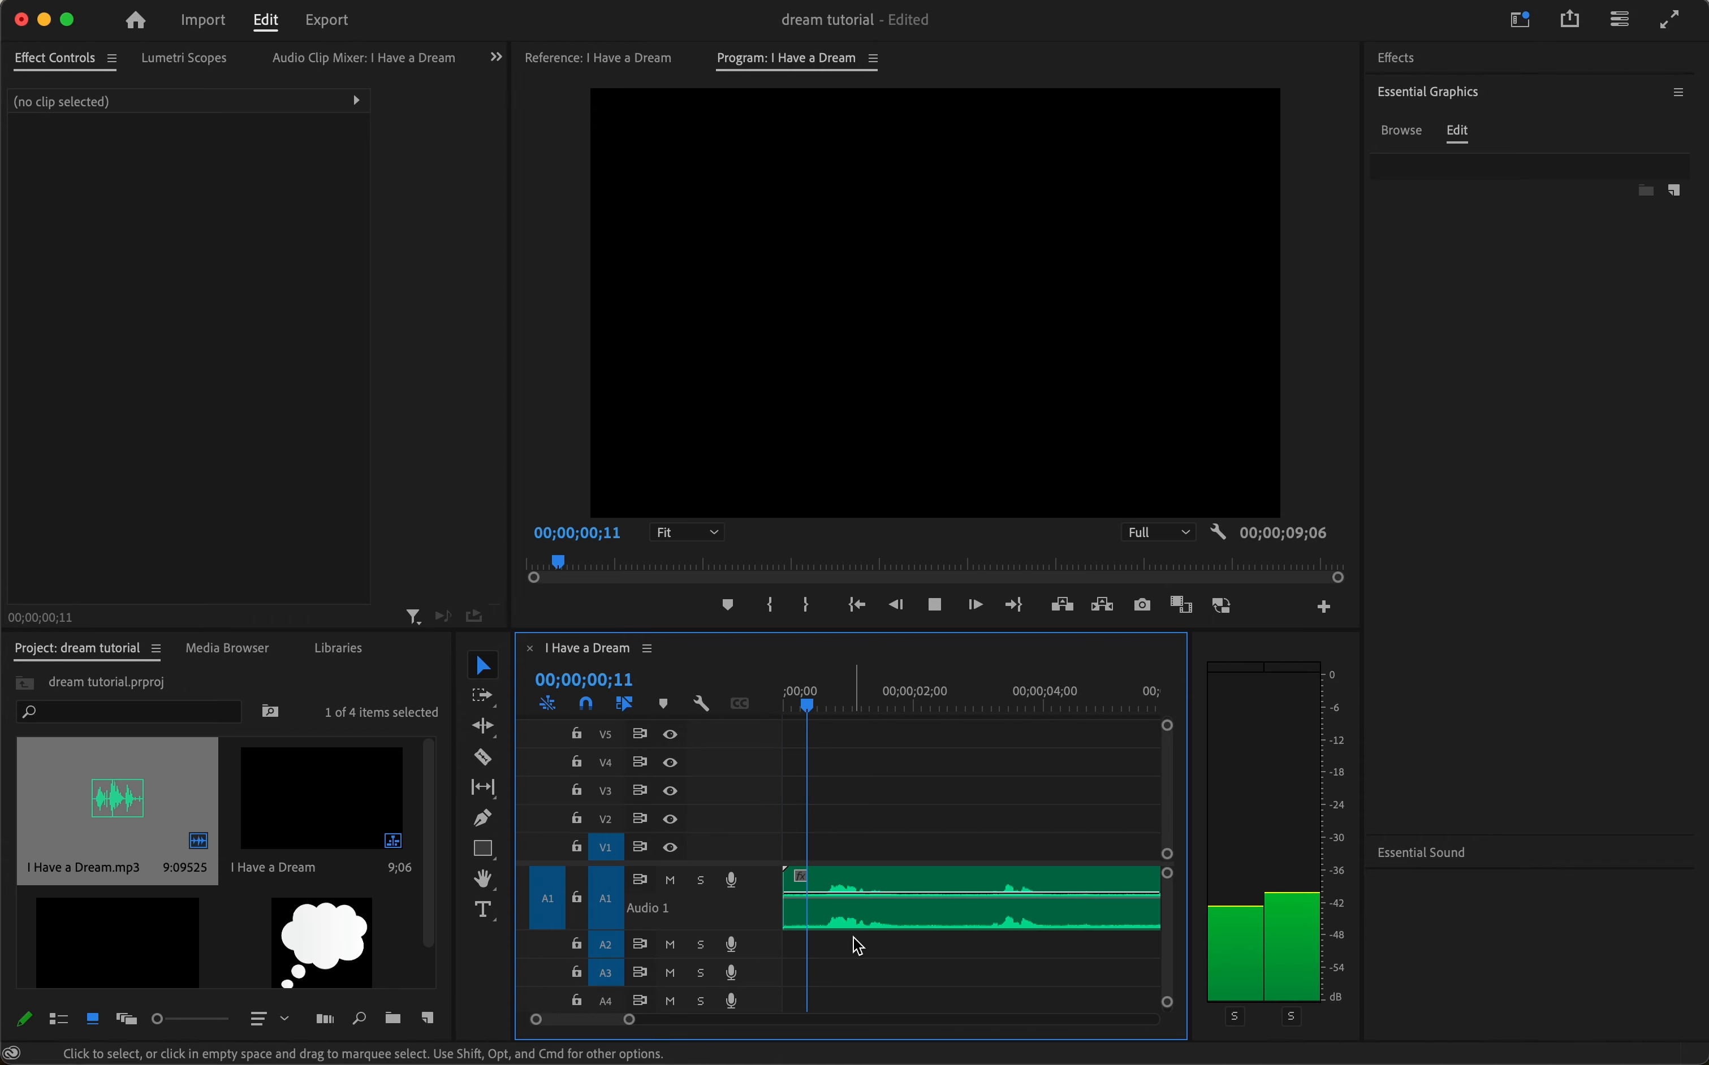
click(854, 937)
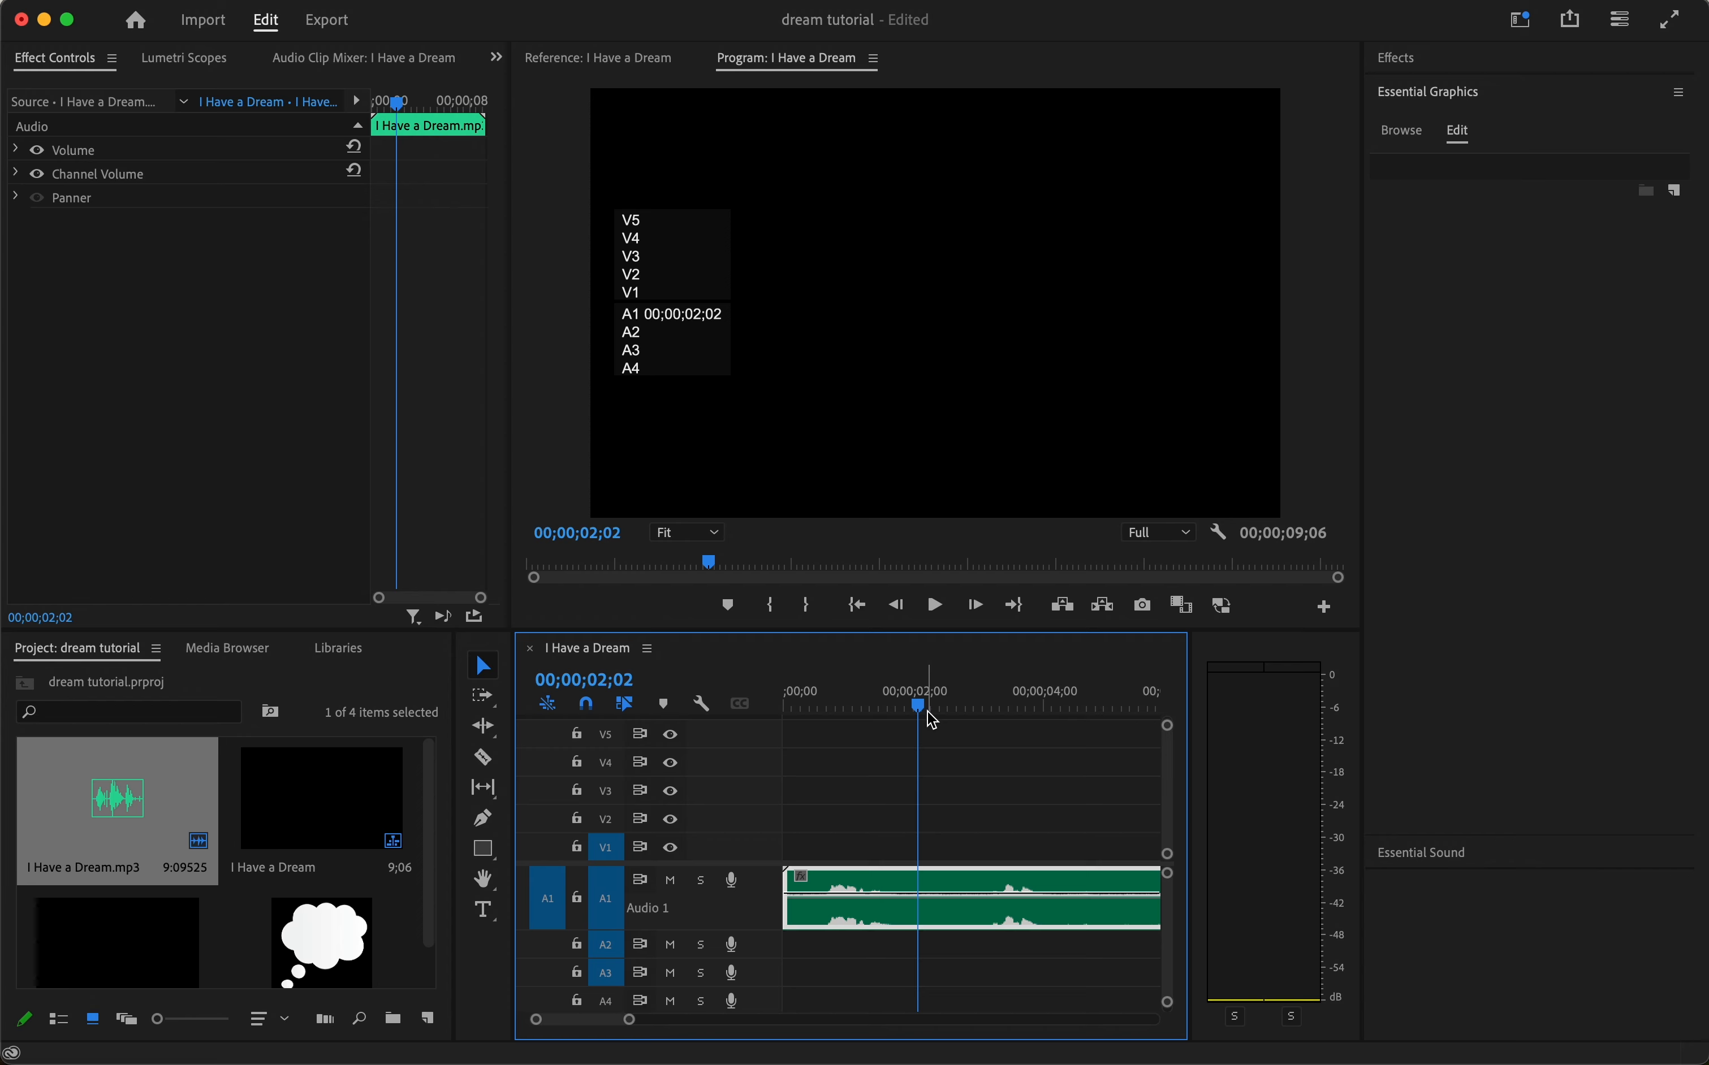
drag(920, 710, 834, 720)
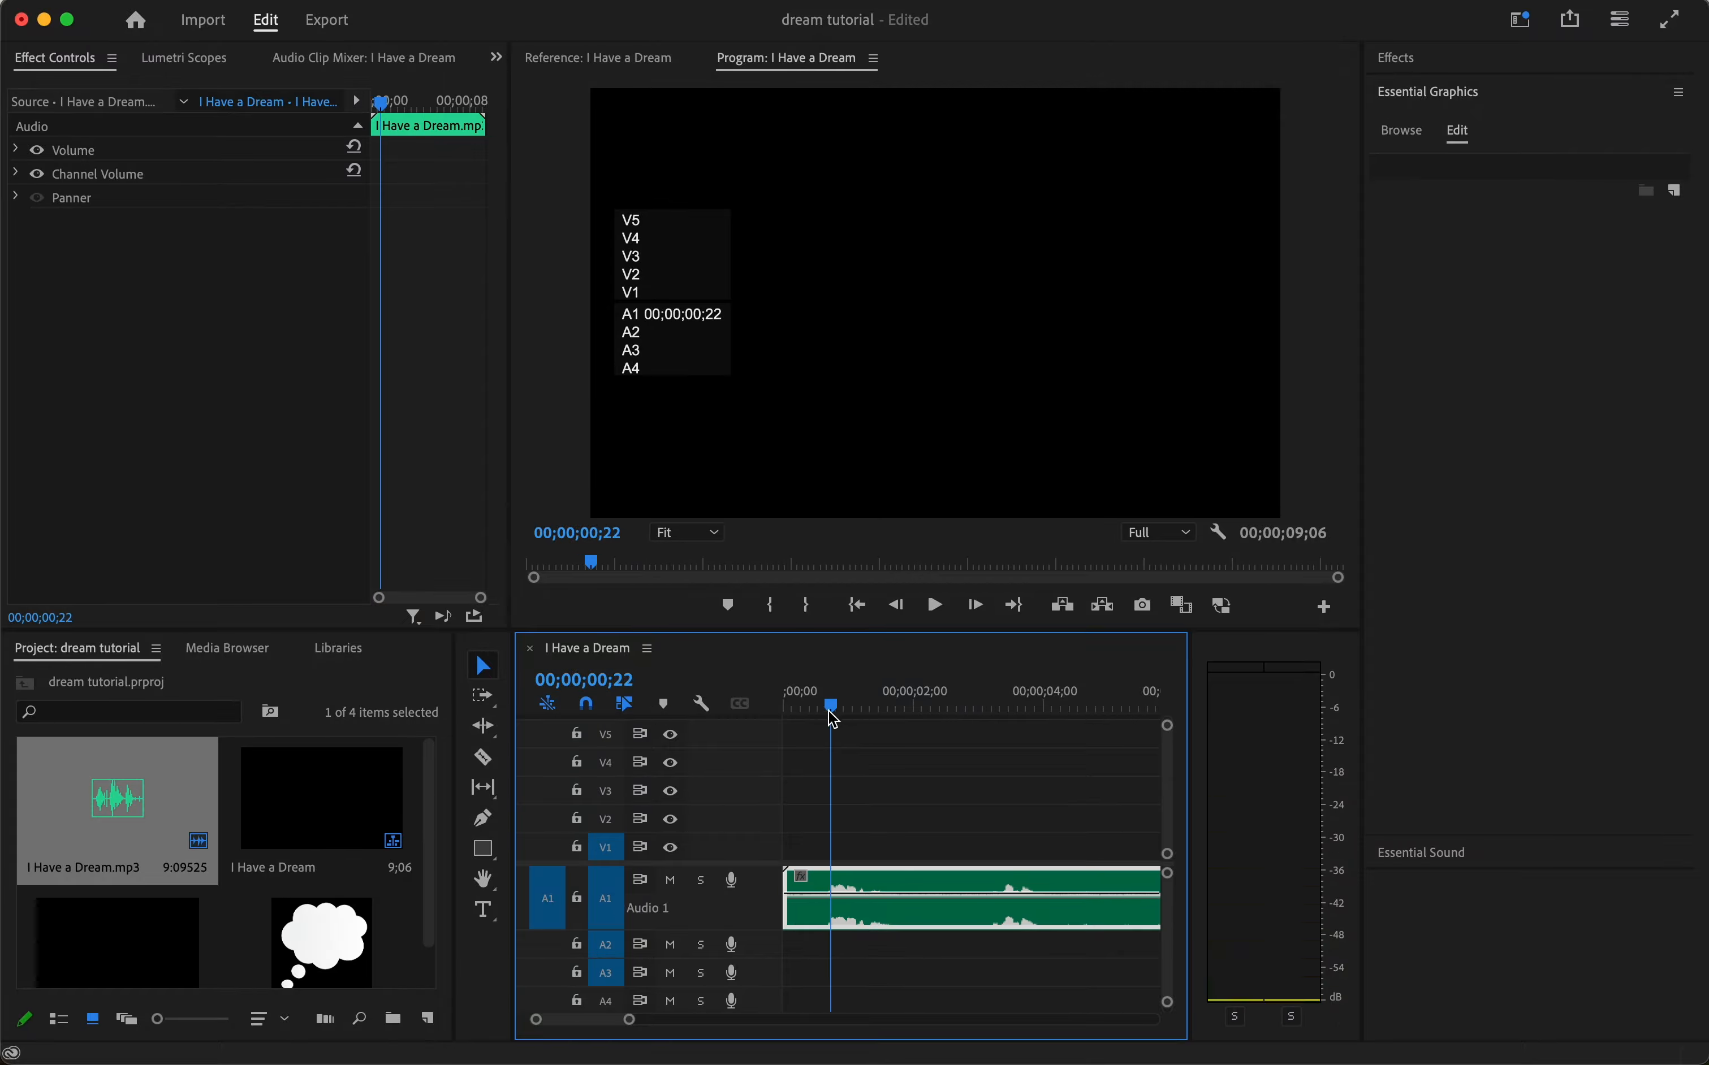
drag(630, 1023, 598, 1029)
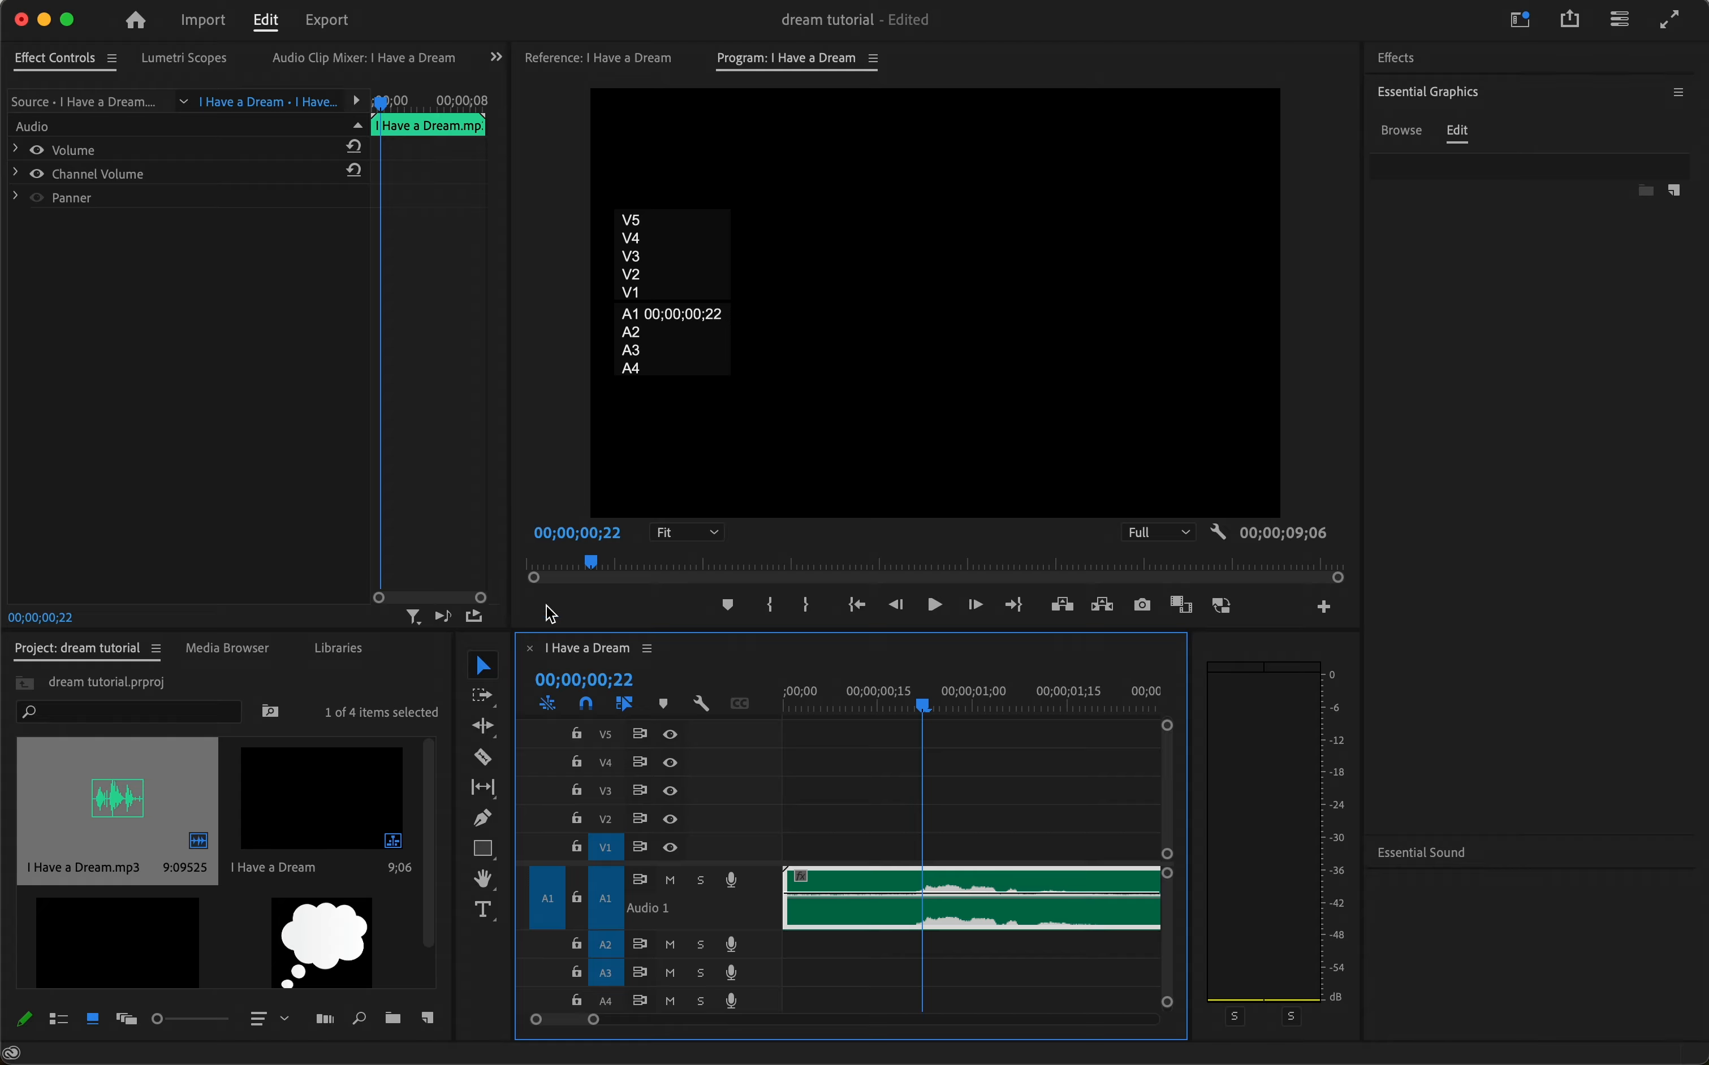
Add a text box reading "I" in the upper-left part of the frame and reduce its font size to 310
click(492, 918)
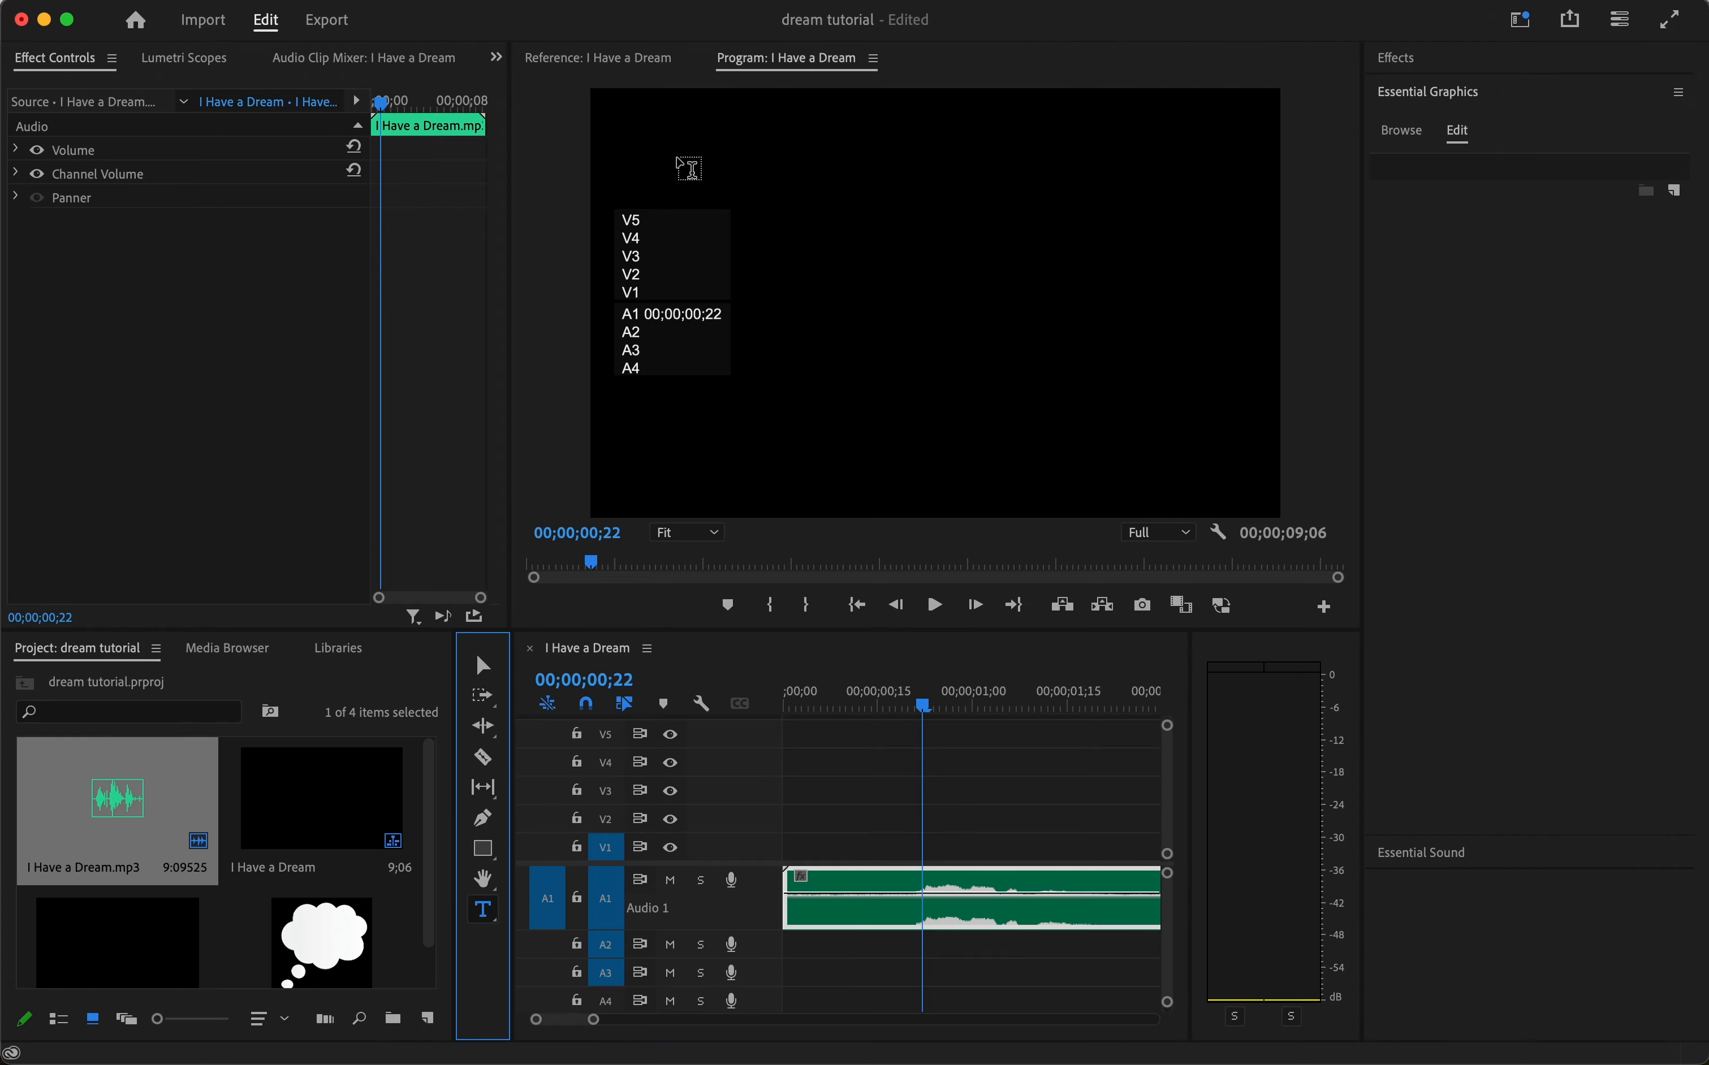
drag(677, 138, 788, 246)
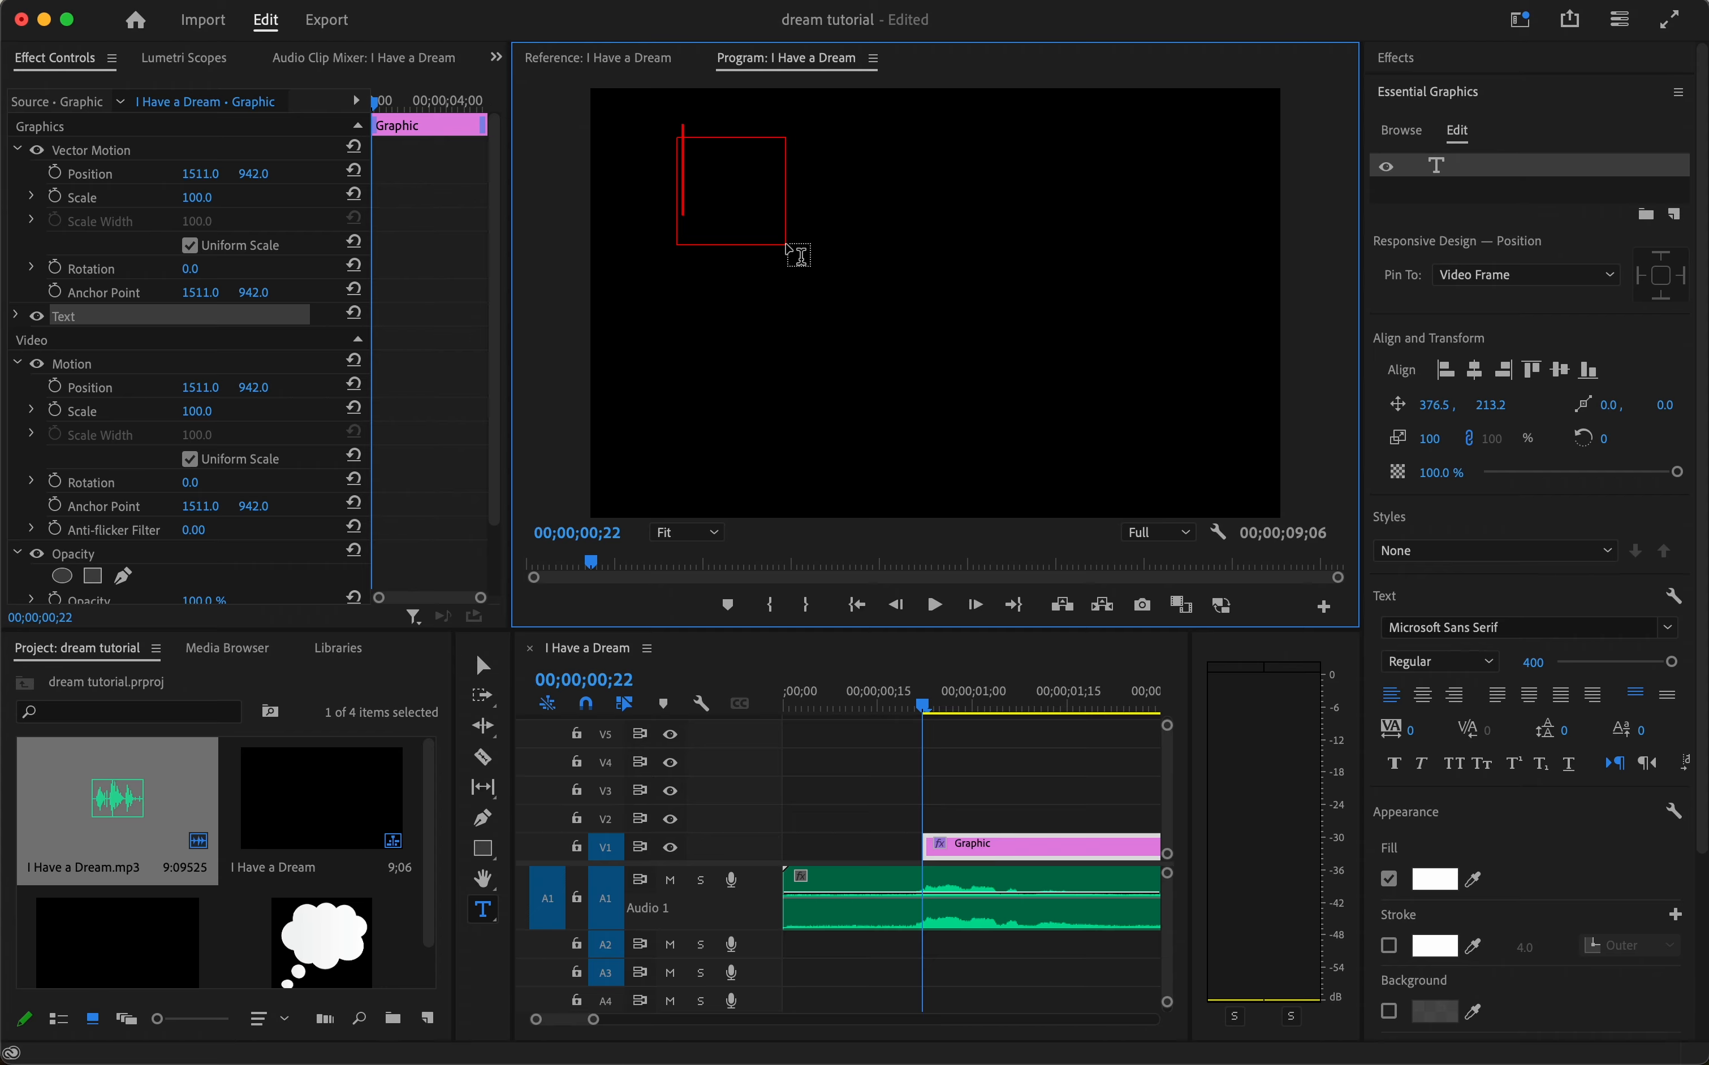
text(I)
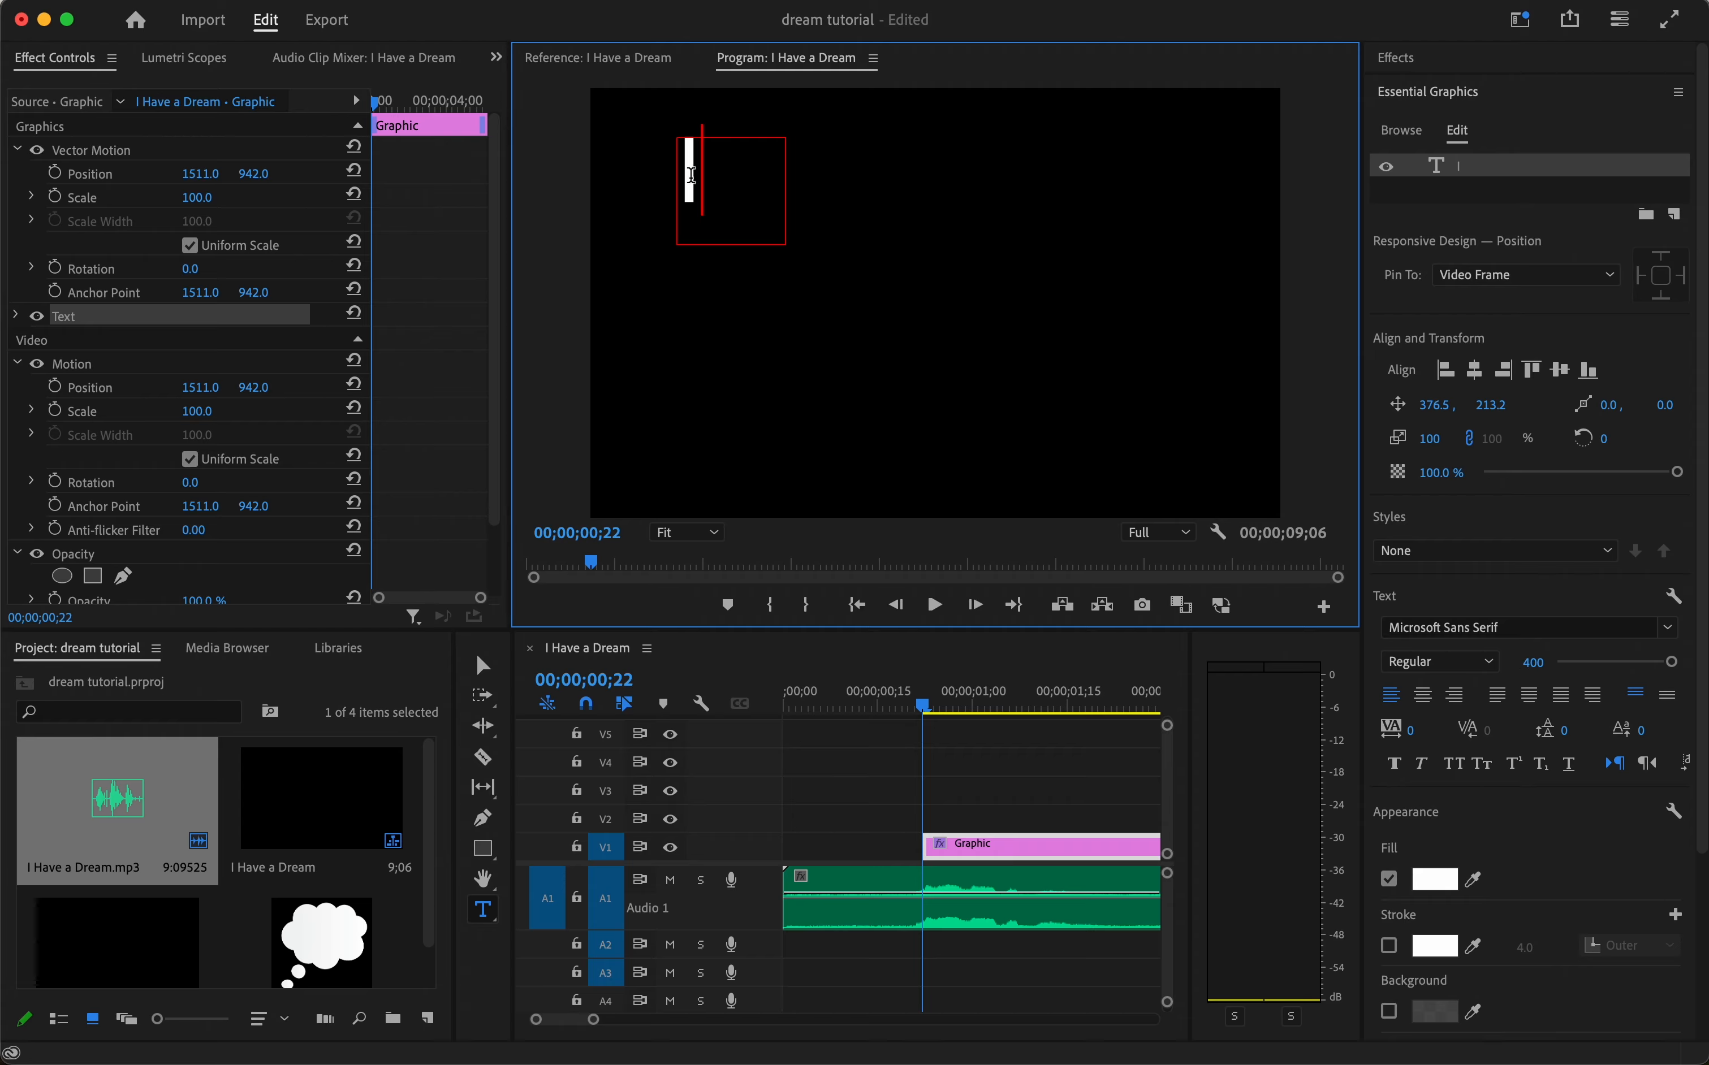
drag(711, 181, 676, 180)
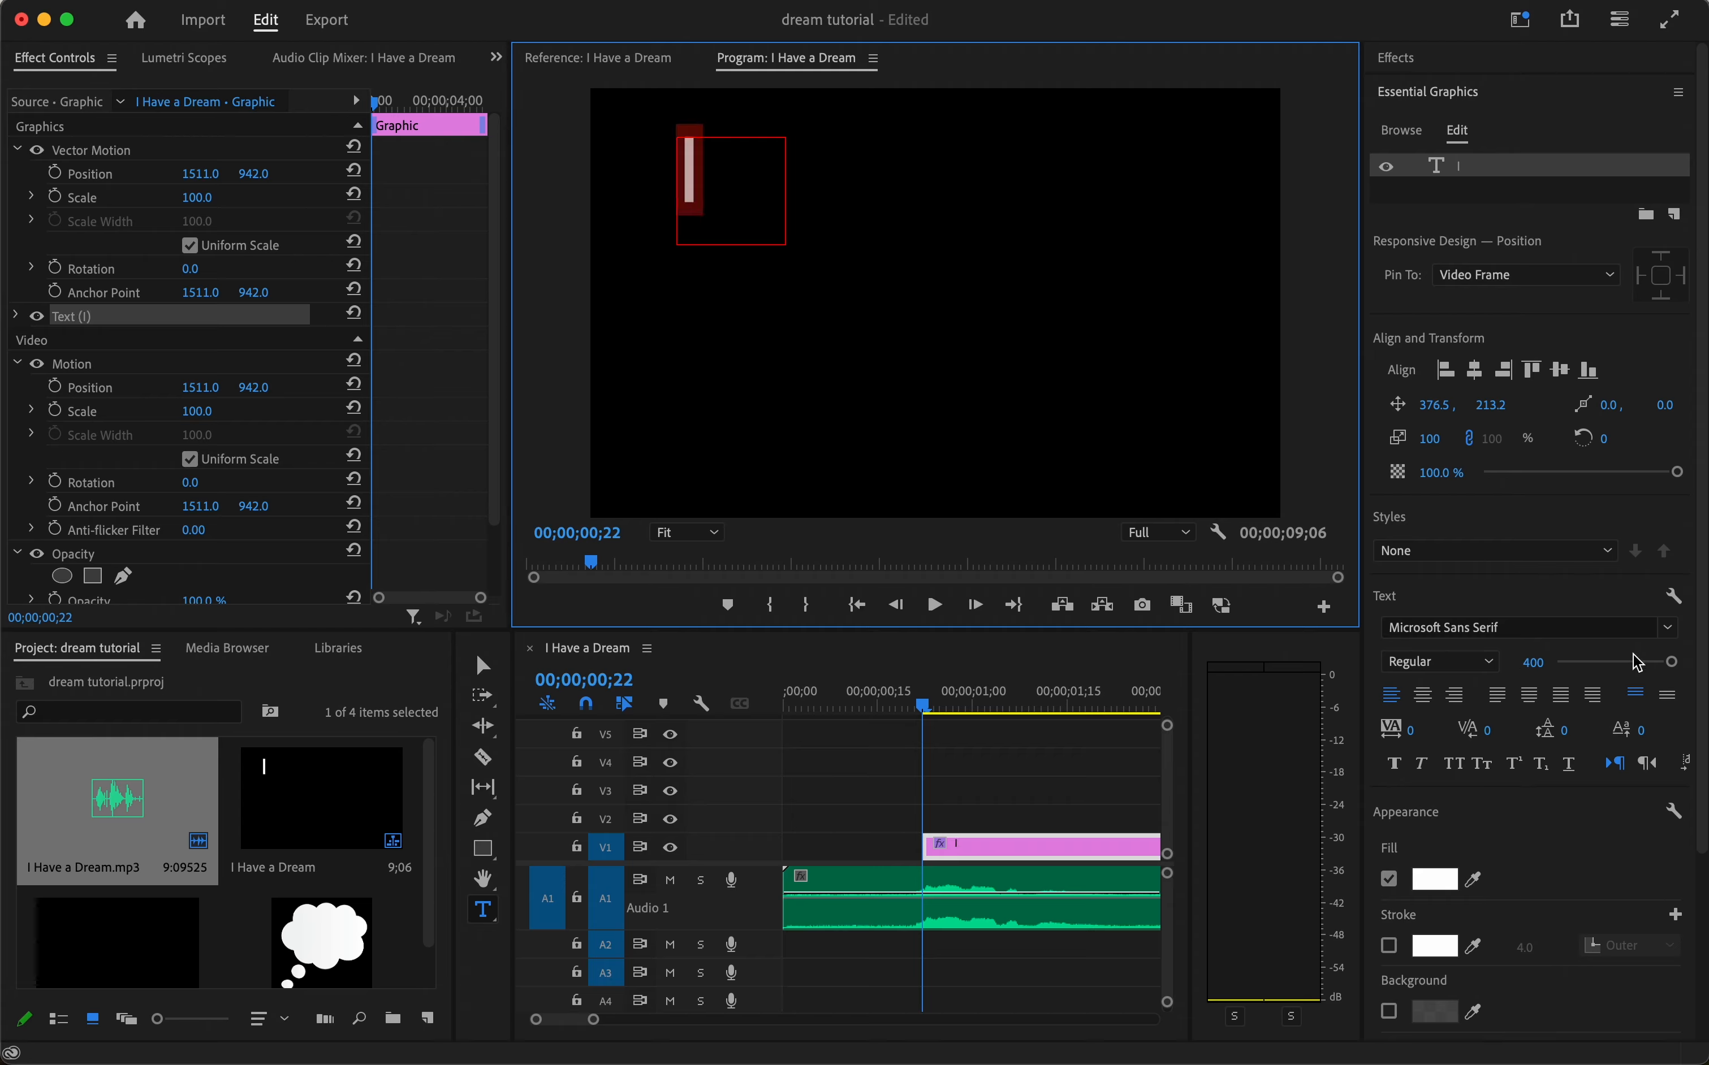
drag(1673, 666, 1650, 670)
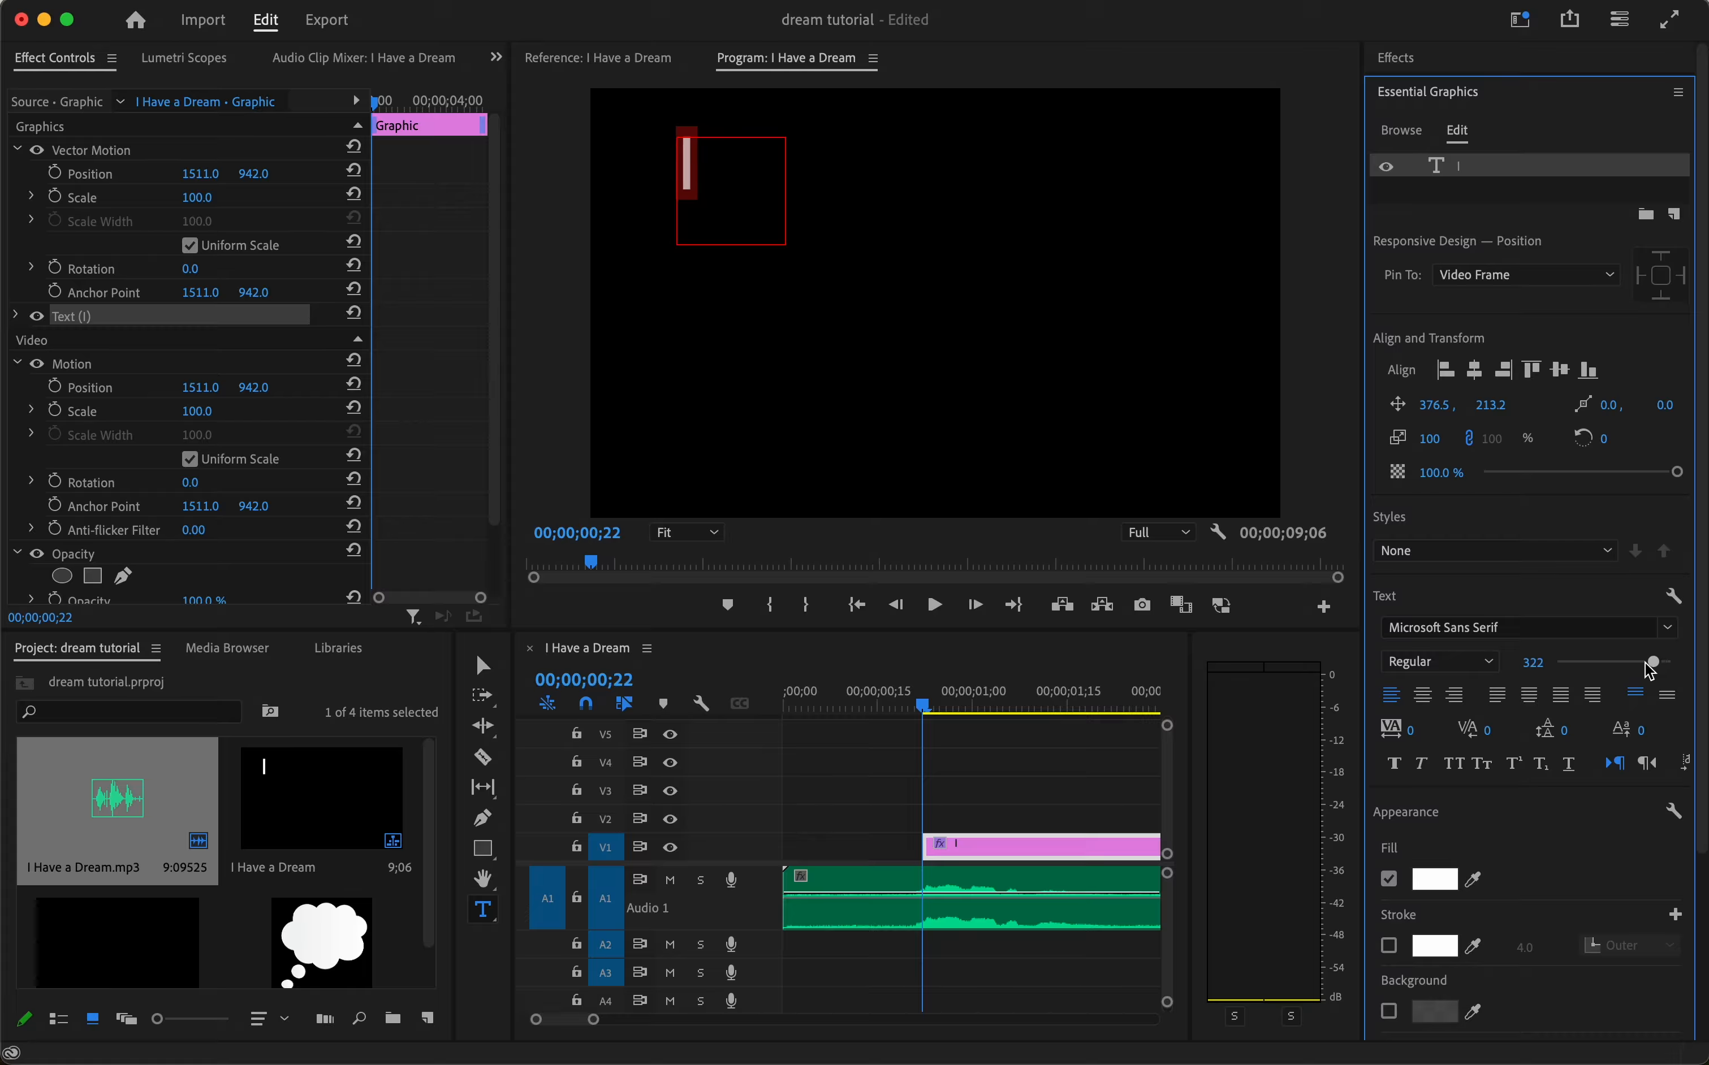
Shift the "I" clip to start at 00;00;00;21 and play it back to check its sync with the speech
click(908, 710)
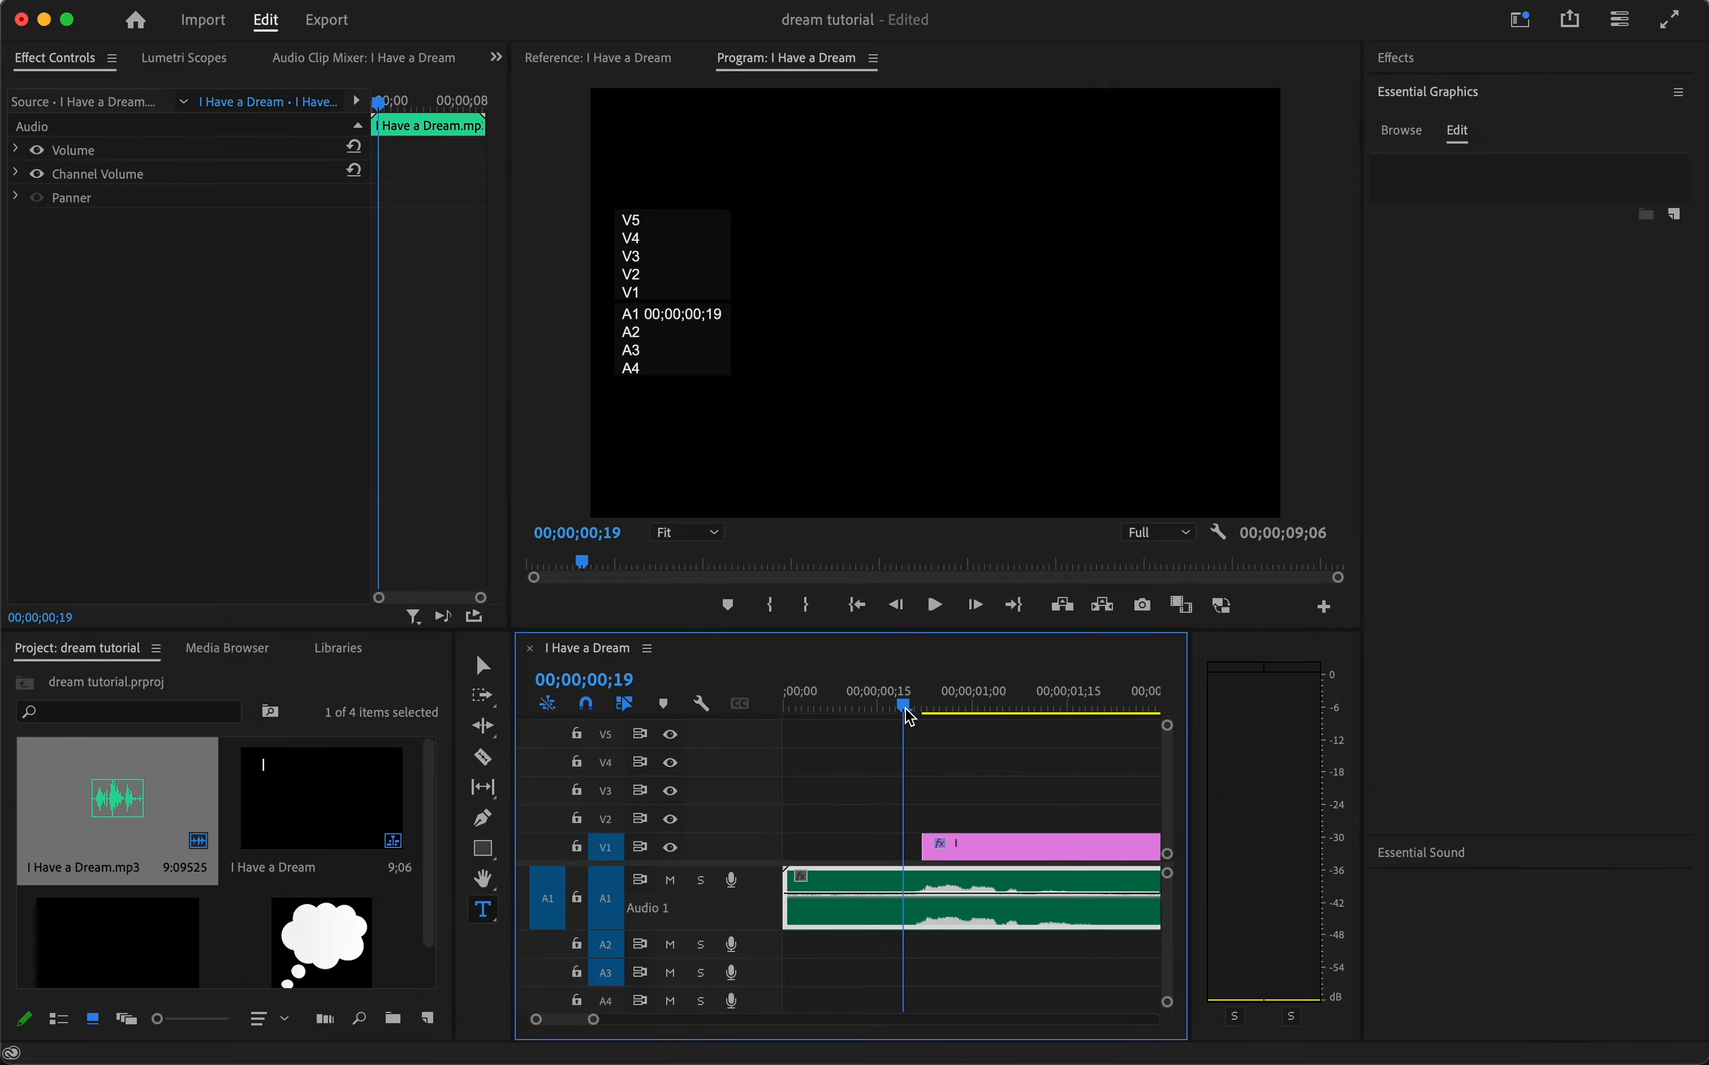
key(space)
click(915, 711)
key(space)
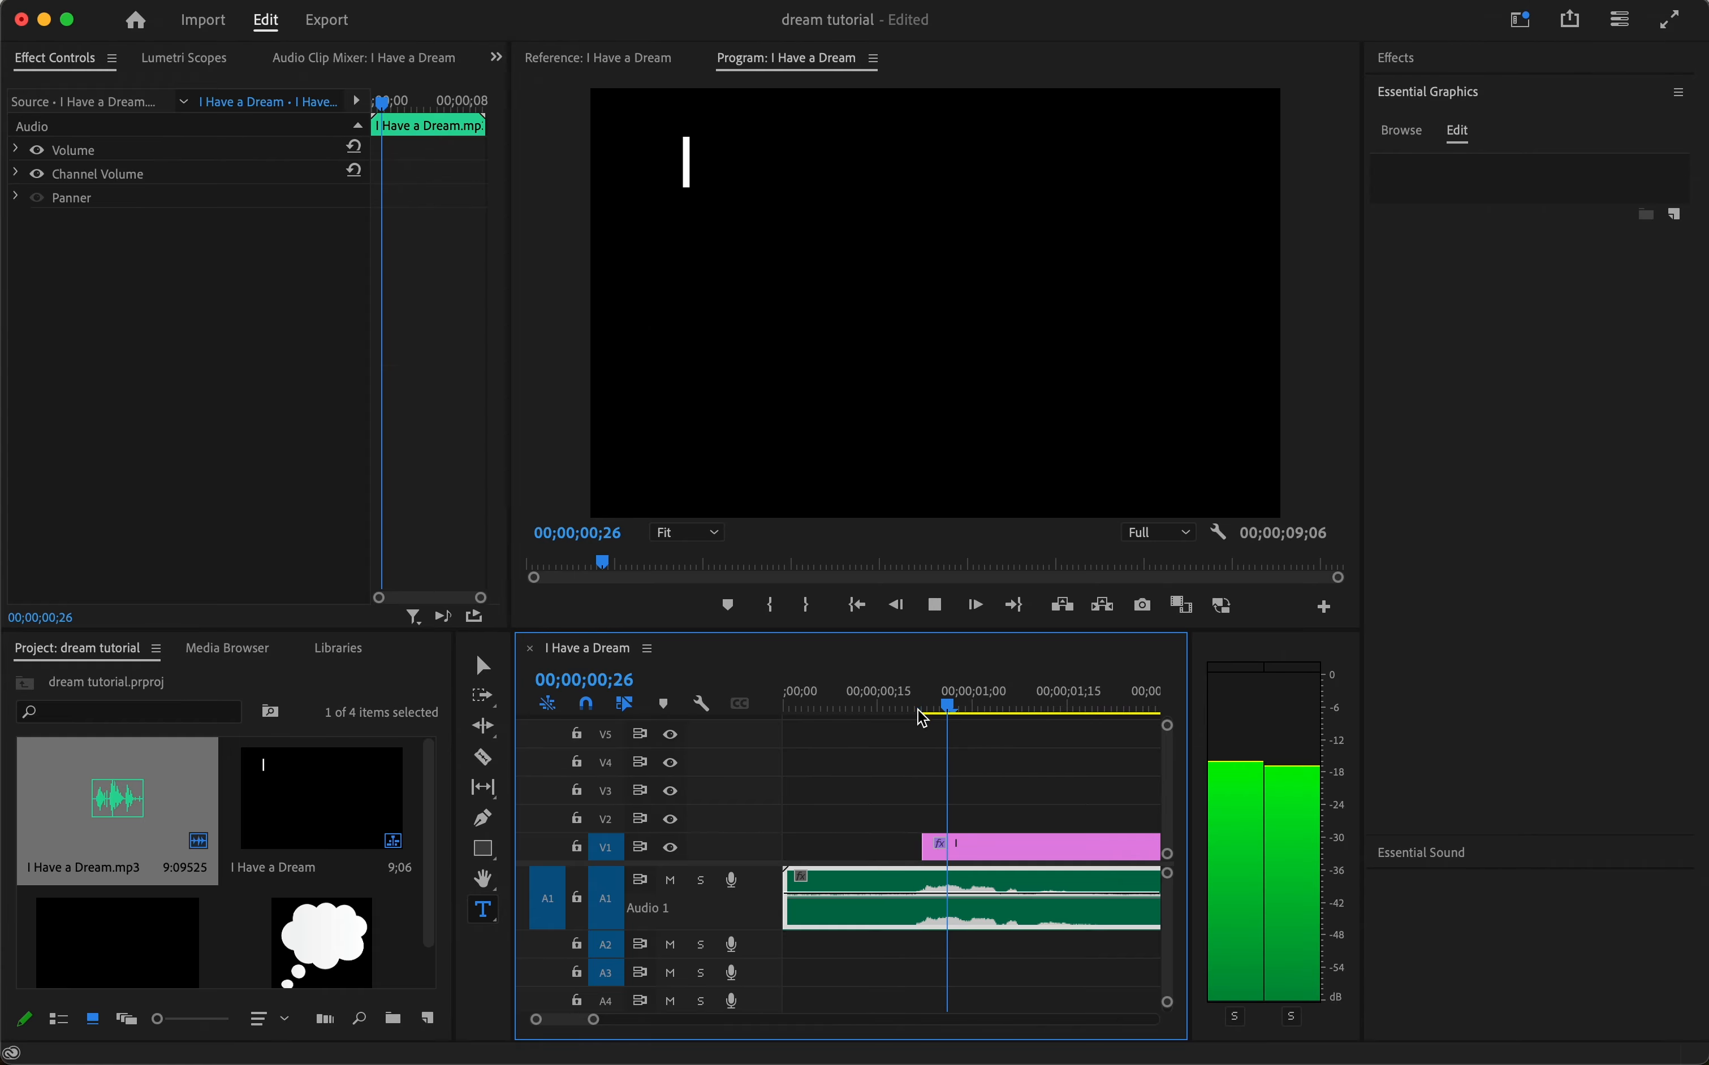
key(space)
drag(953, 711, 919, 707)
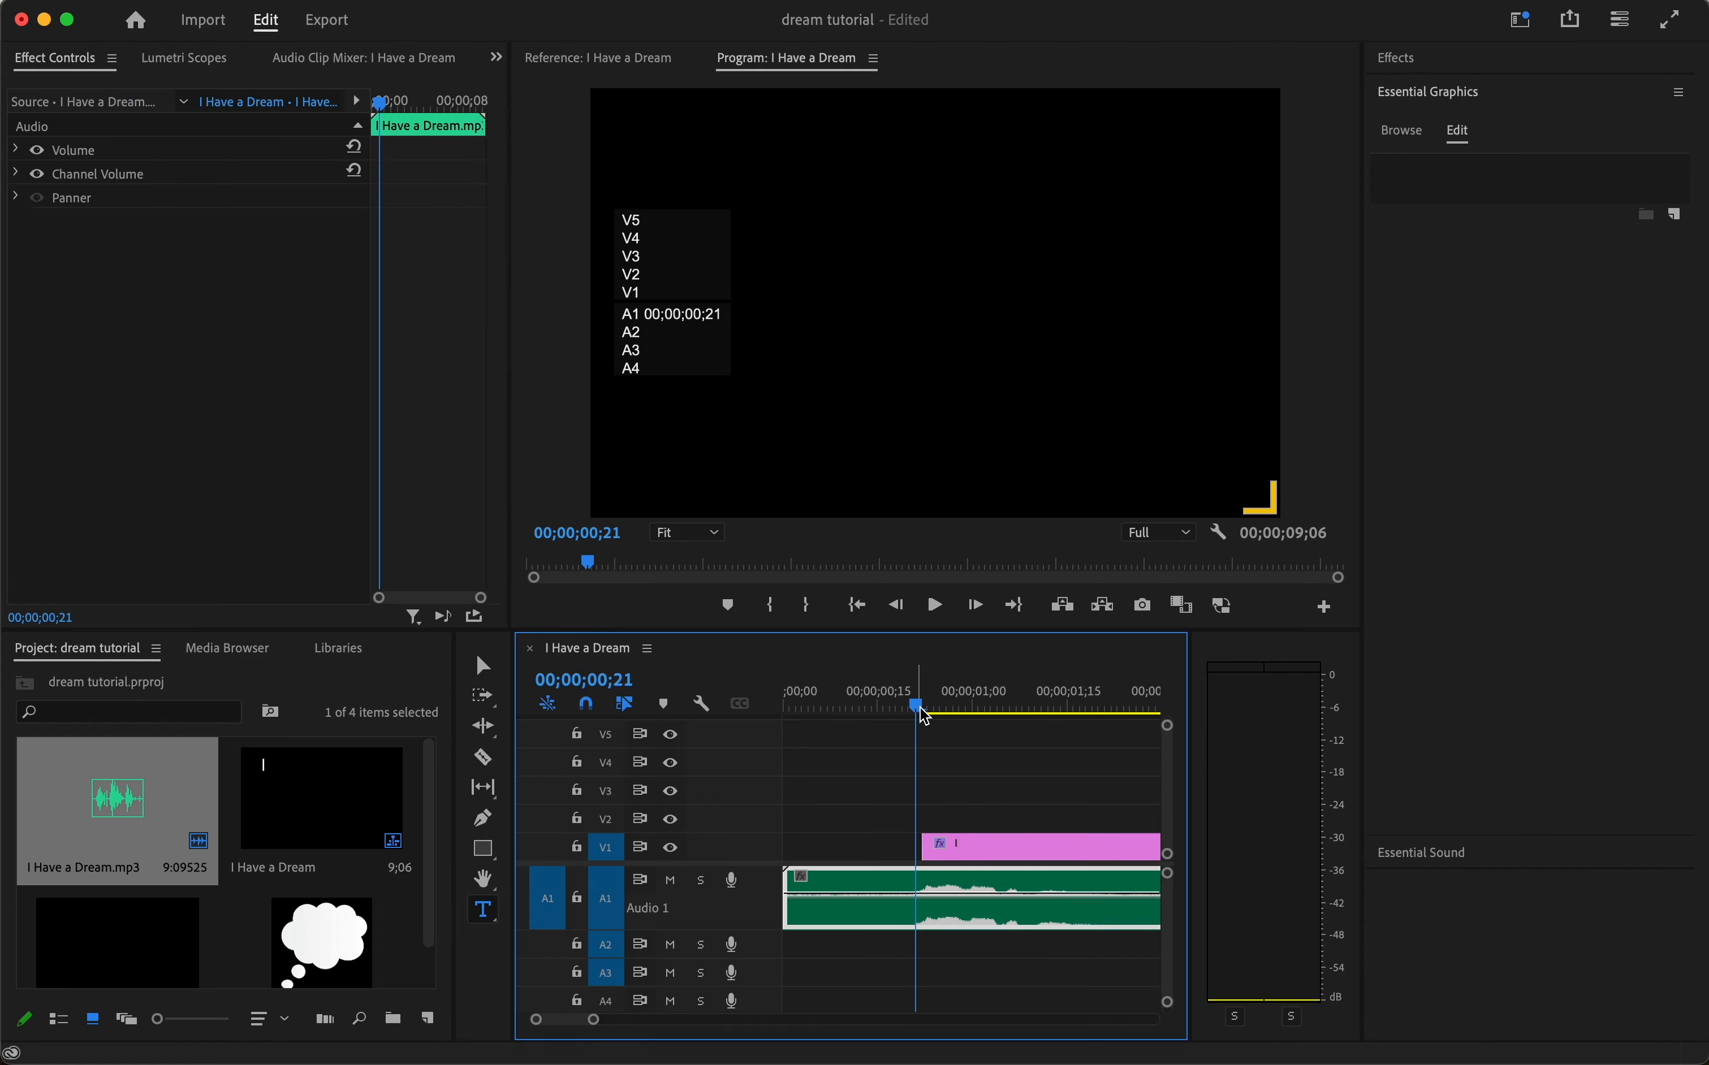
drag(996, 845, 989, 844)
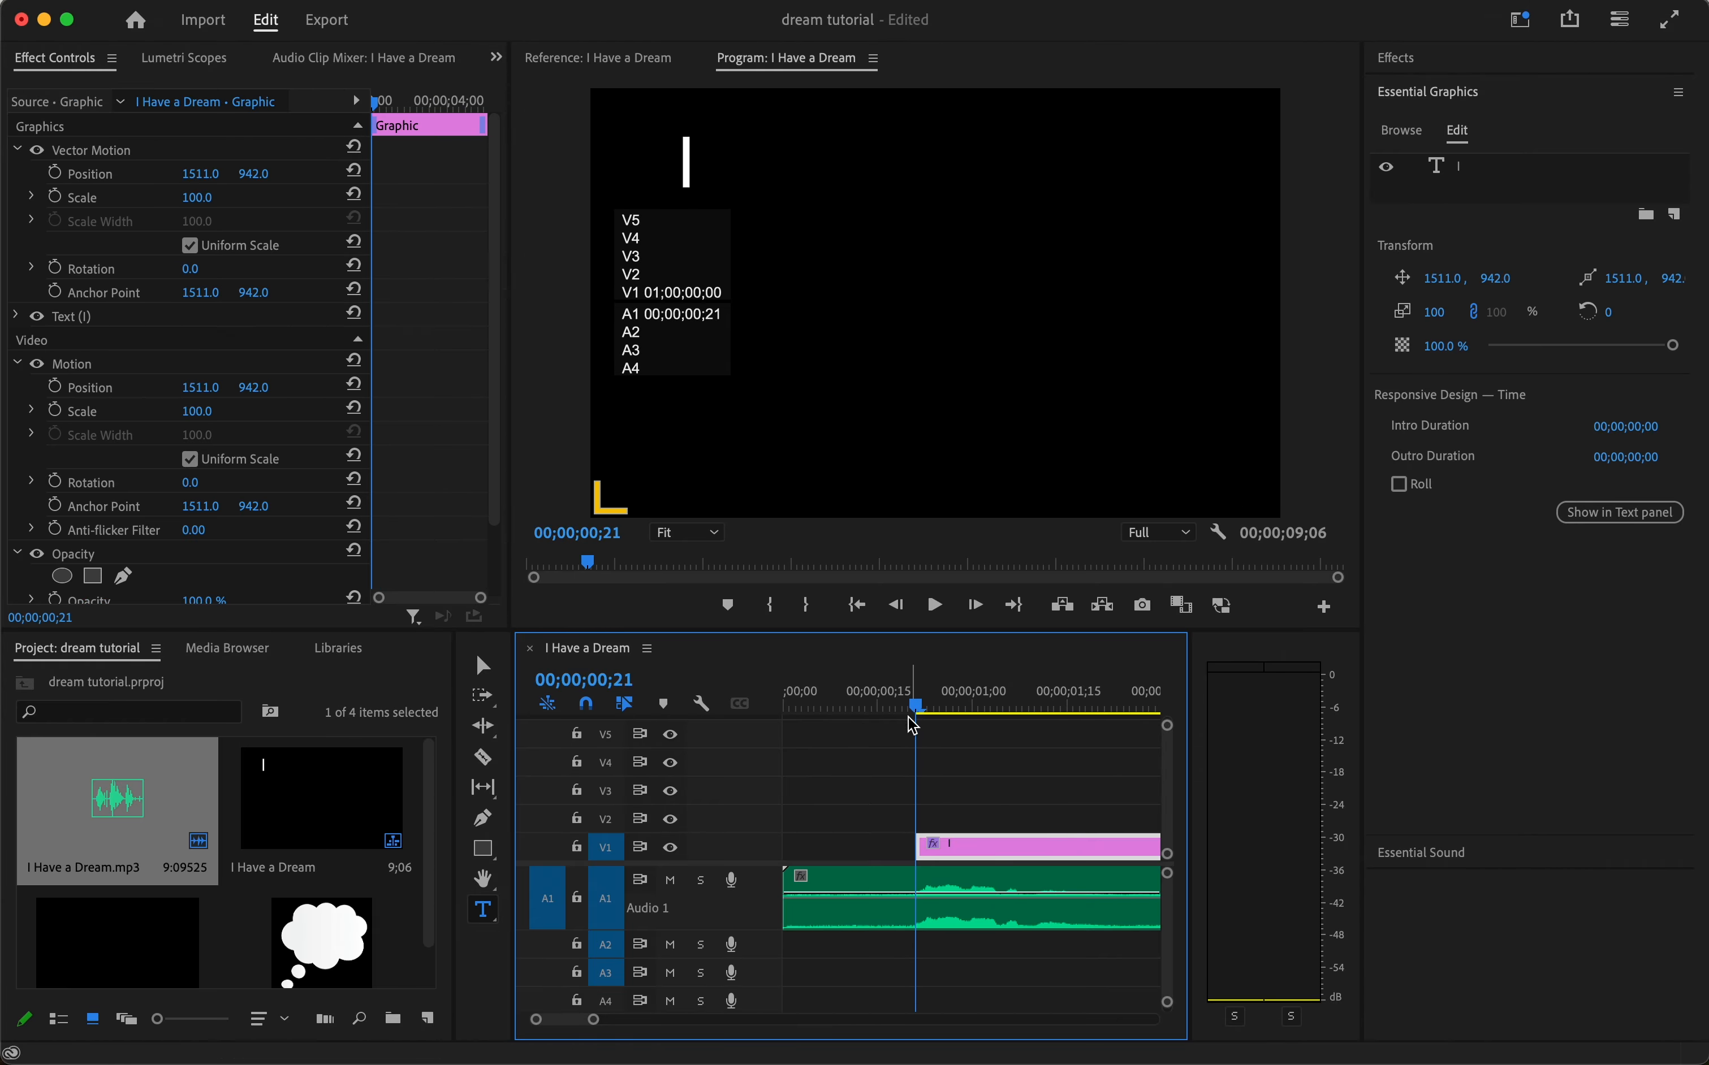
click(894, 695)
key(space)
key(space)
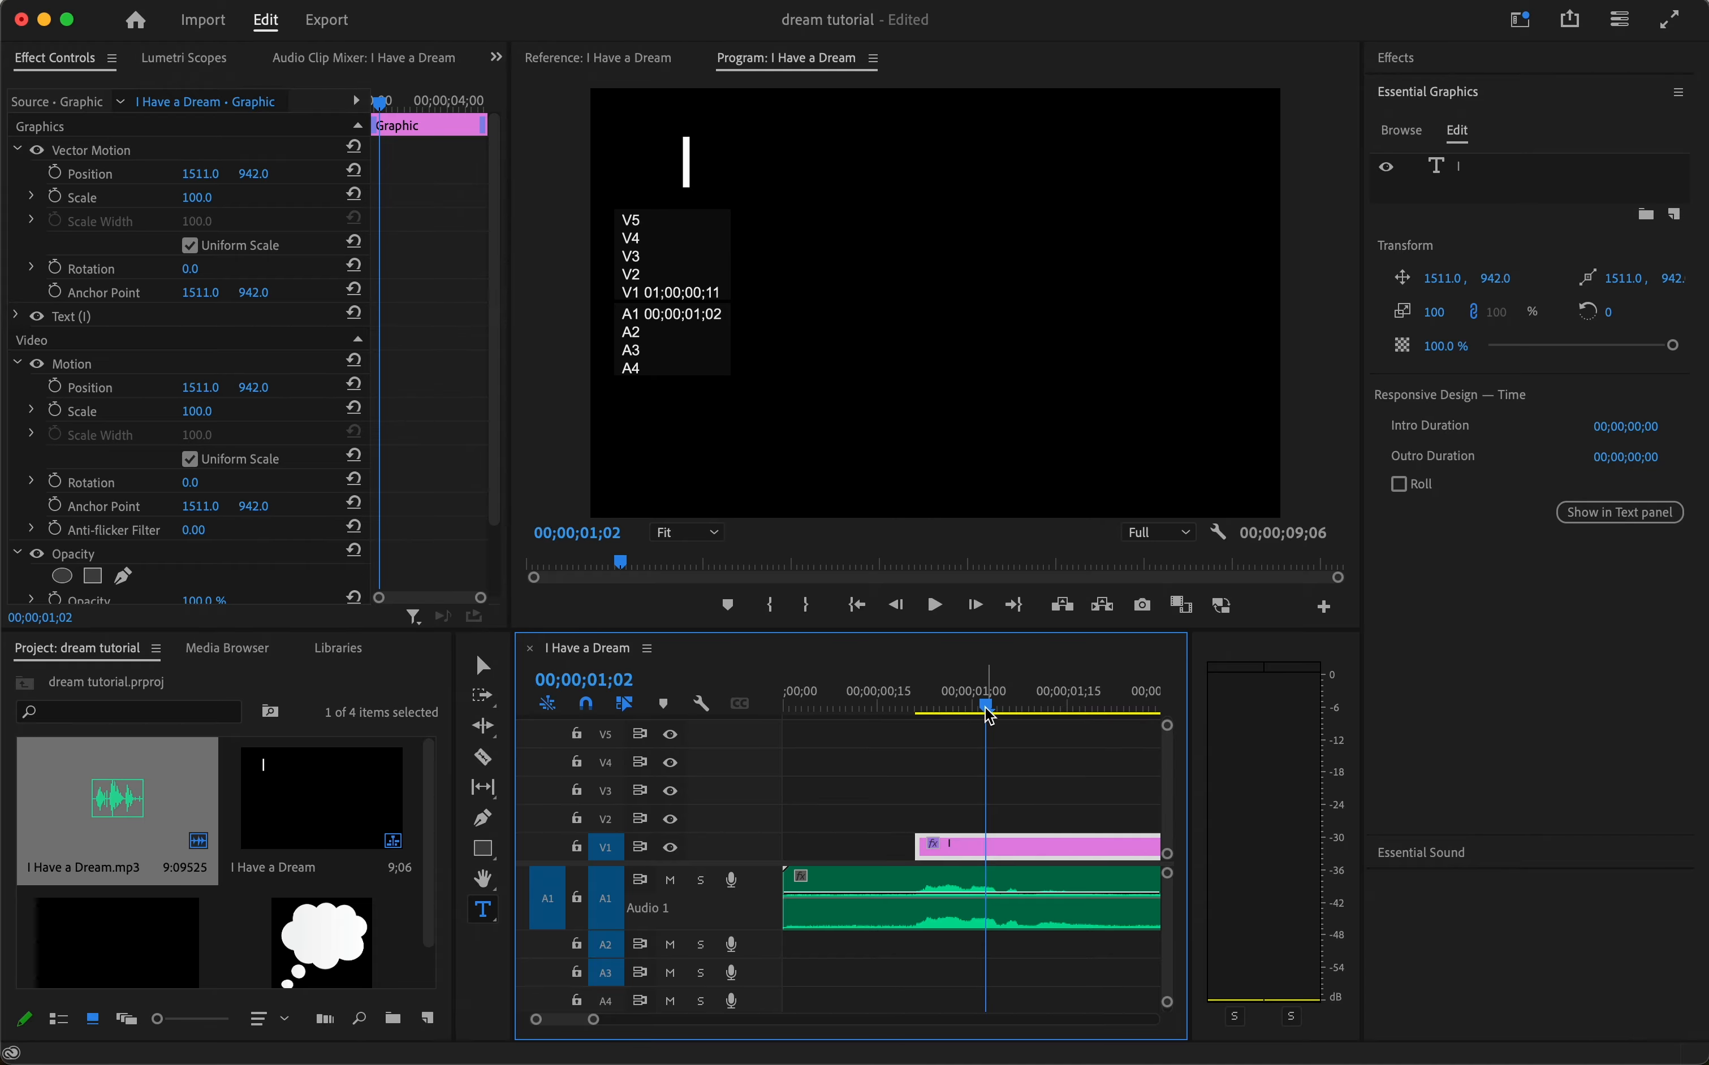
Add a separate text clip reading "have" at 00;00;00;21, placed lower and to the right of "I" in the frame
drag(989, 716, 916, 705)
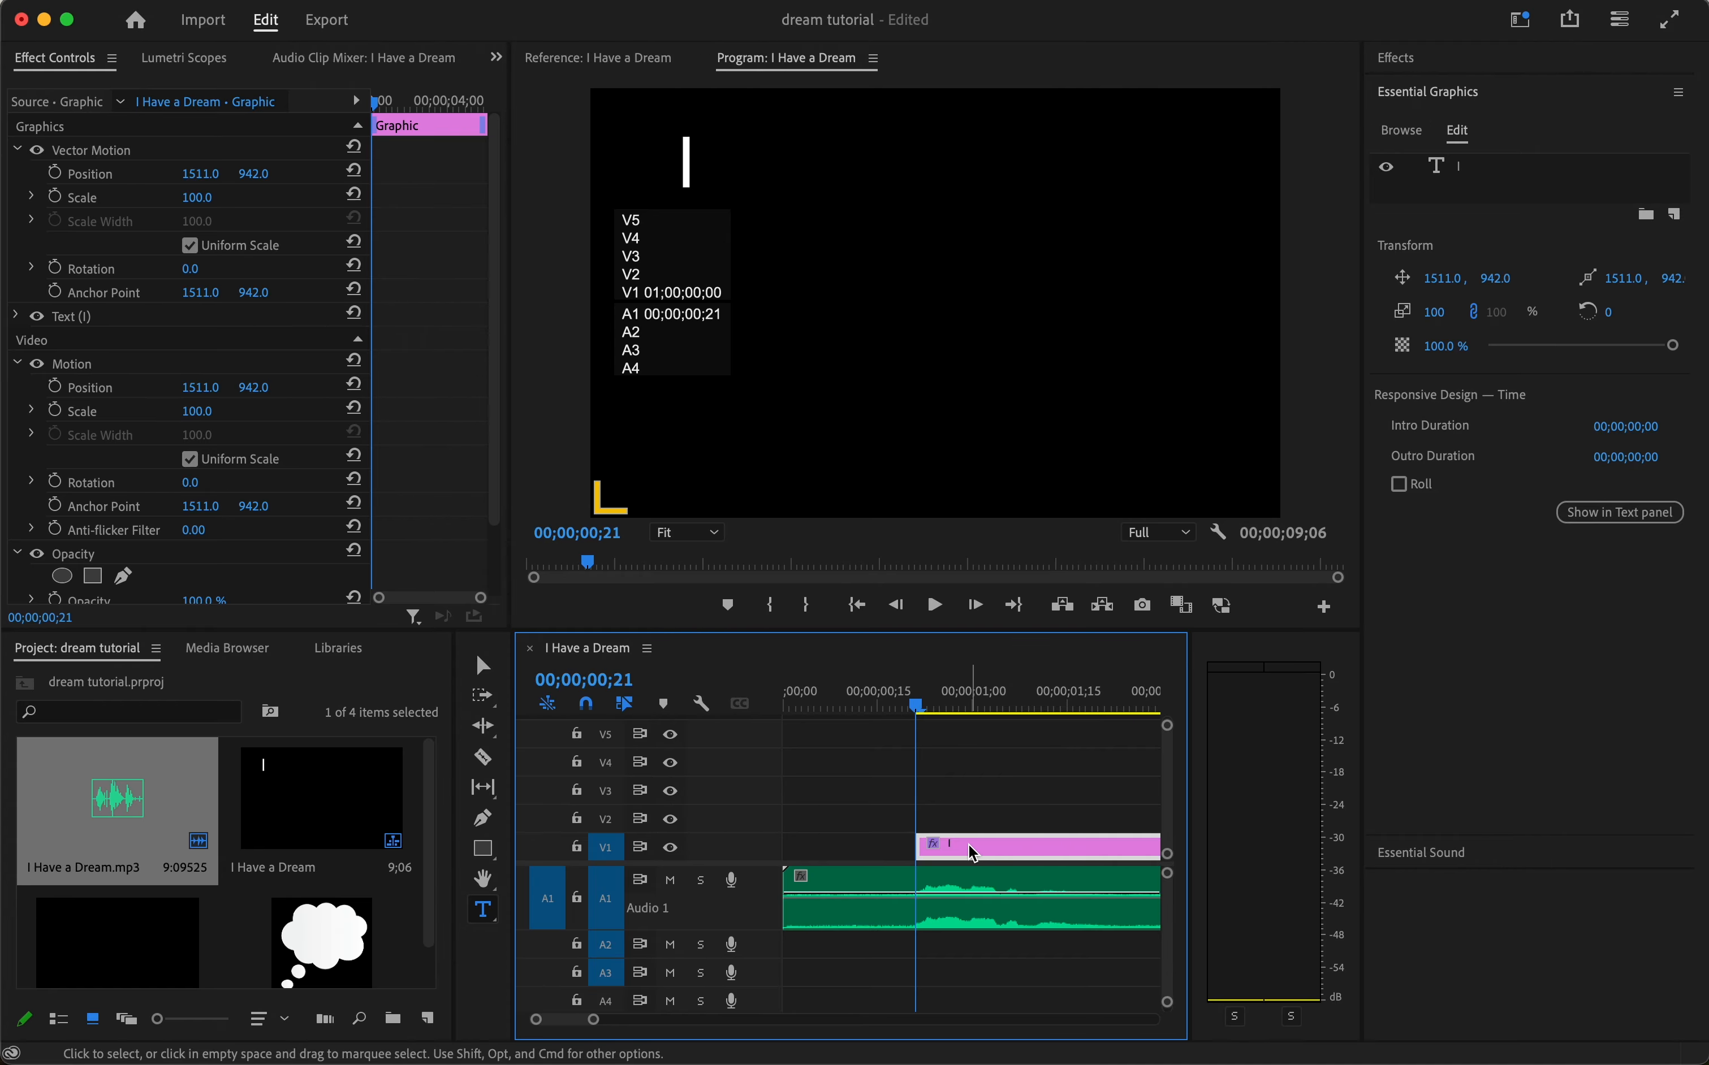
click(969, 822)
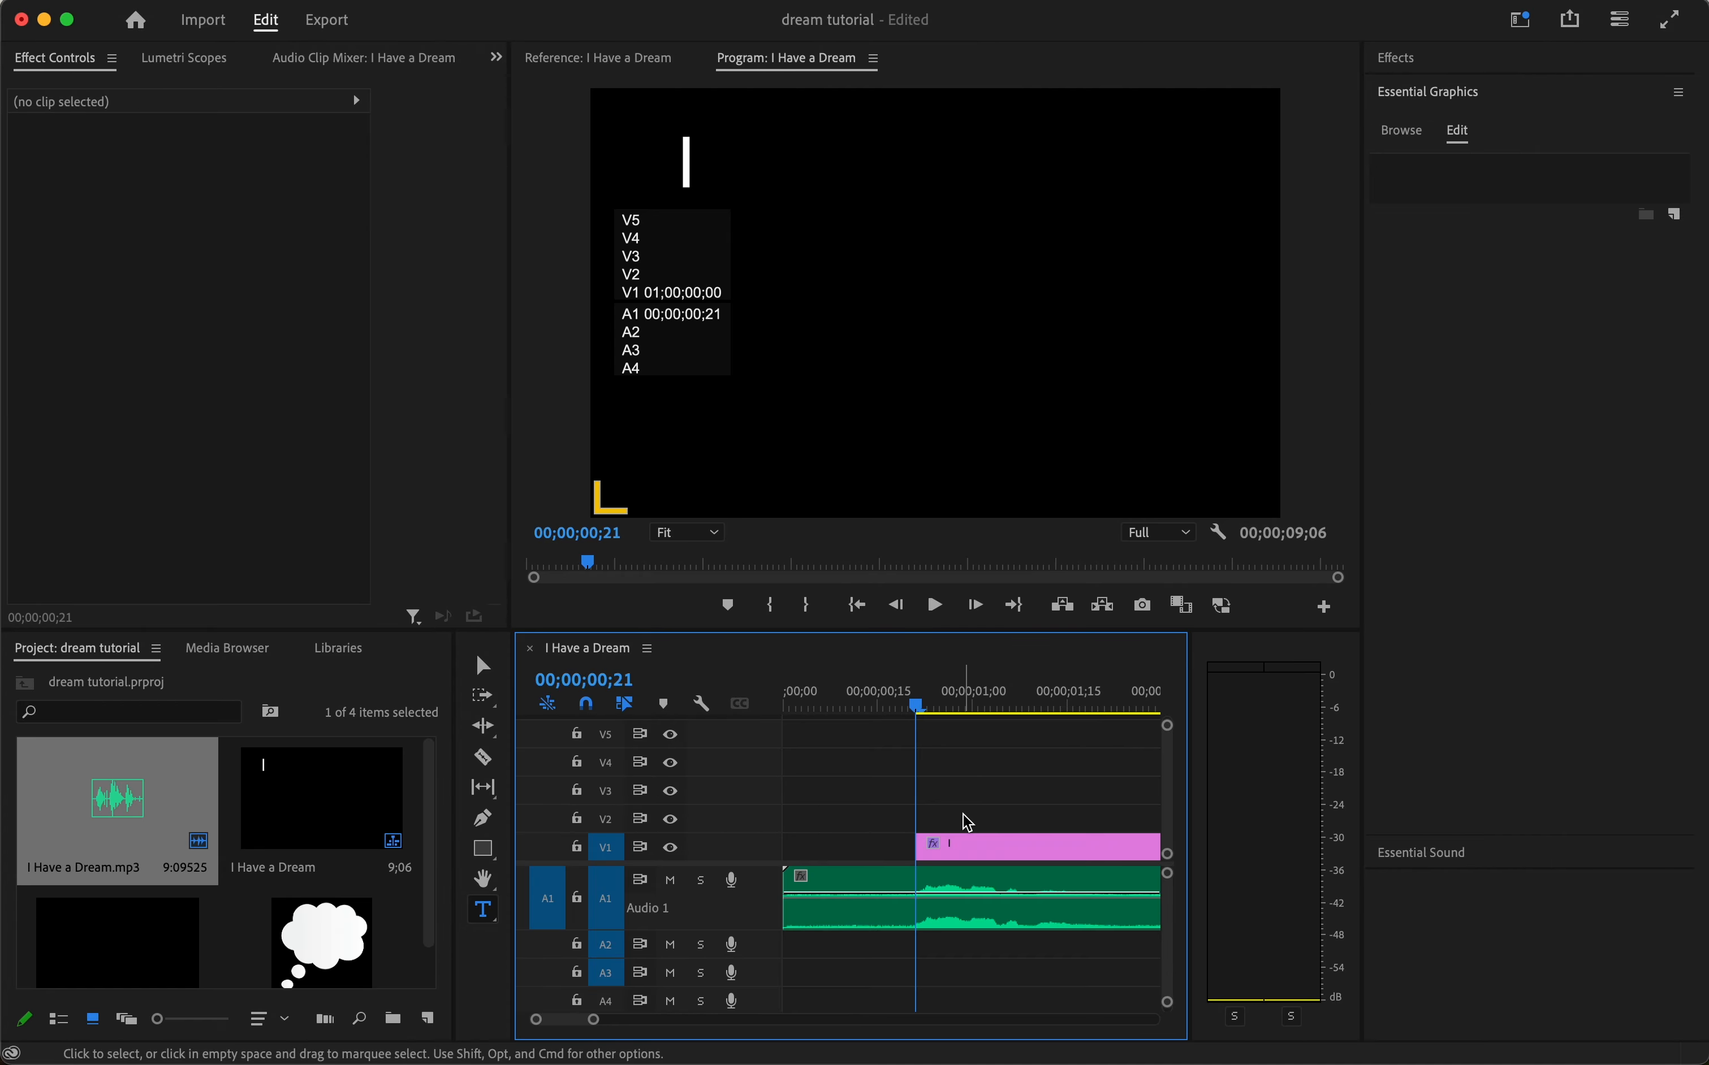
click(485, 911)
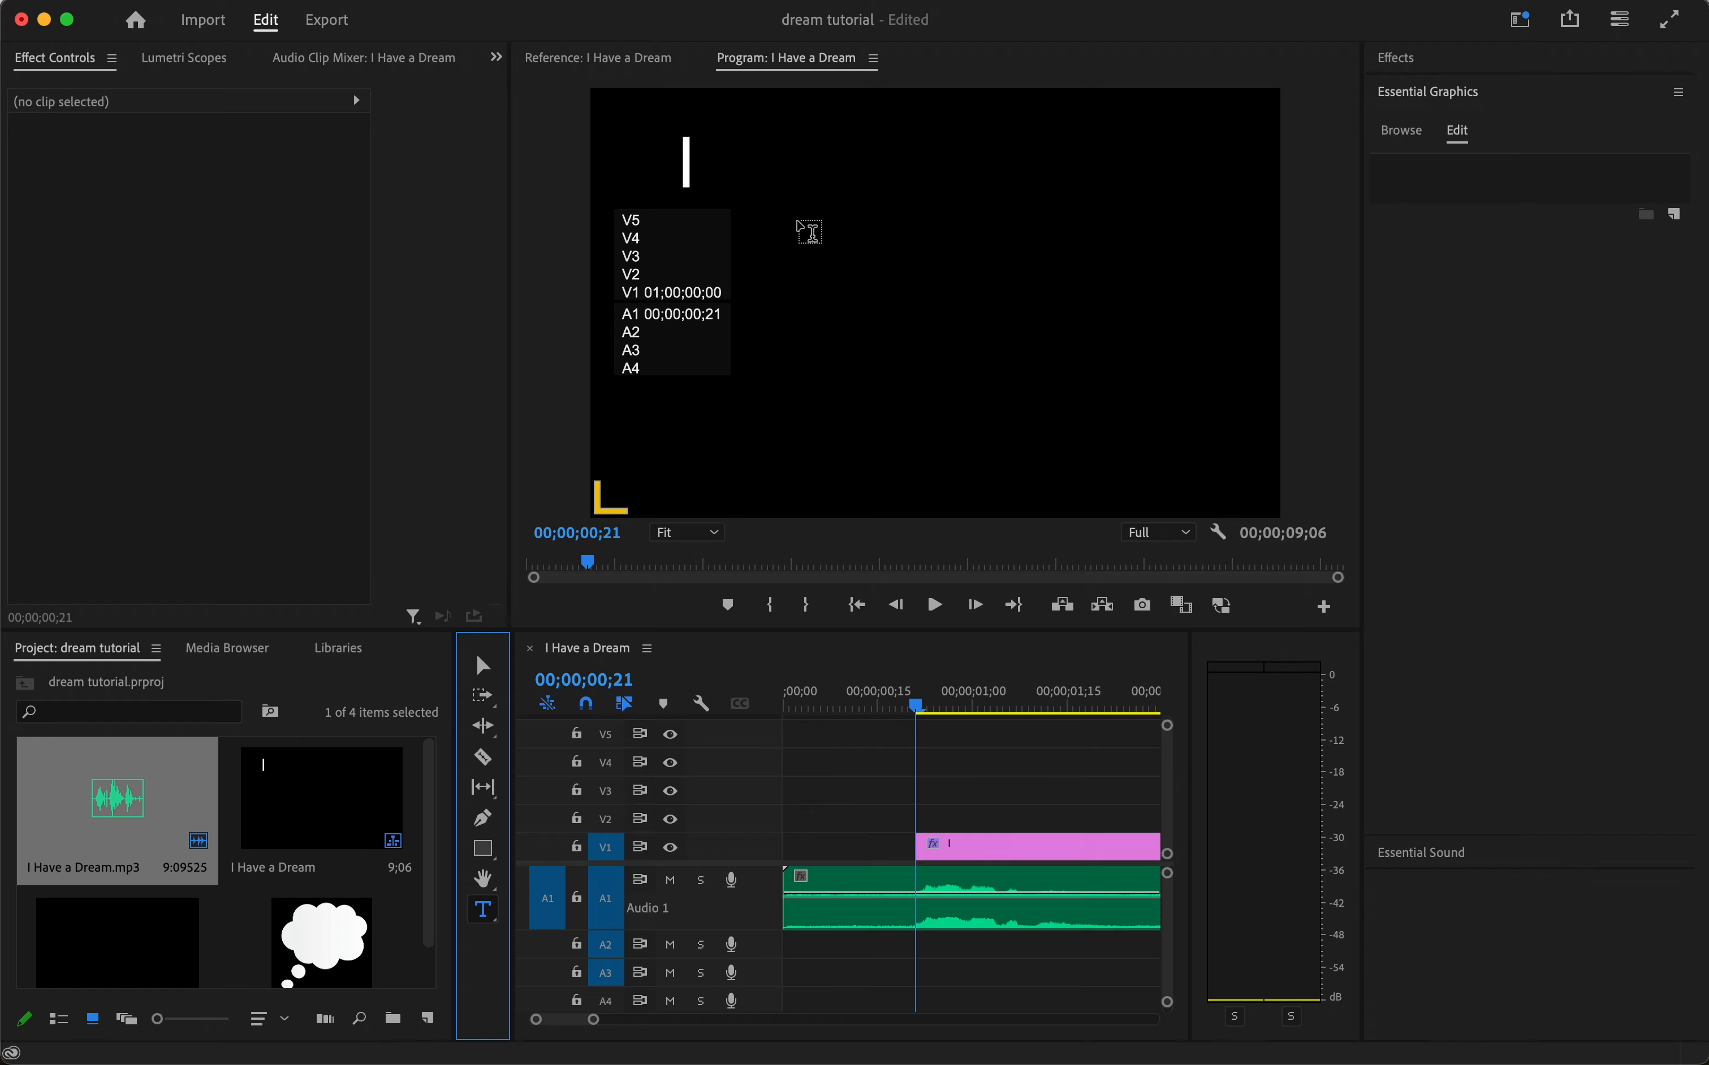
drag(803, 232, 1078, 331)
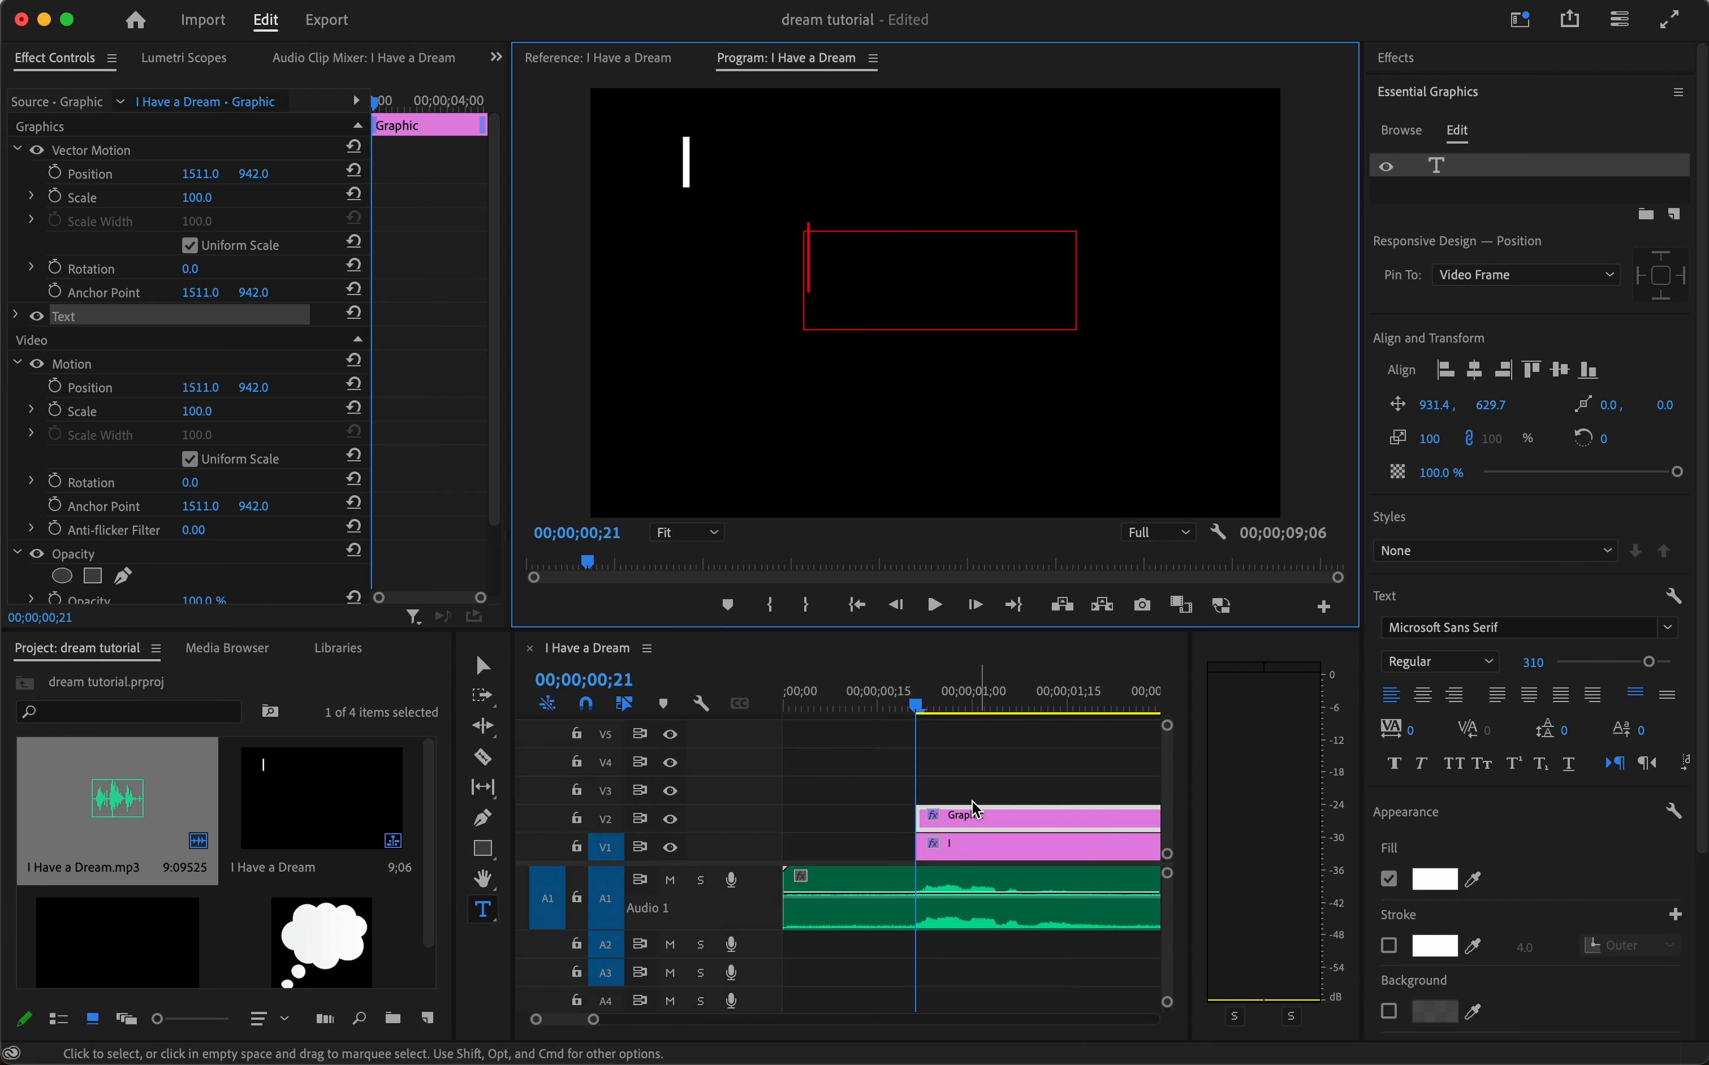
text(have)
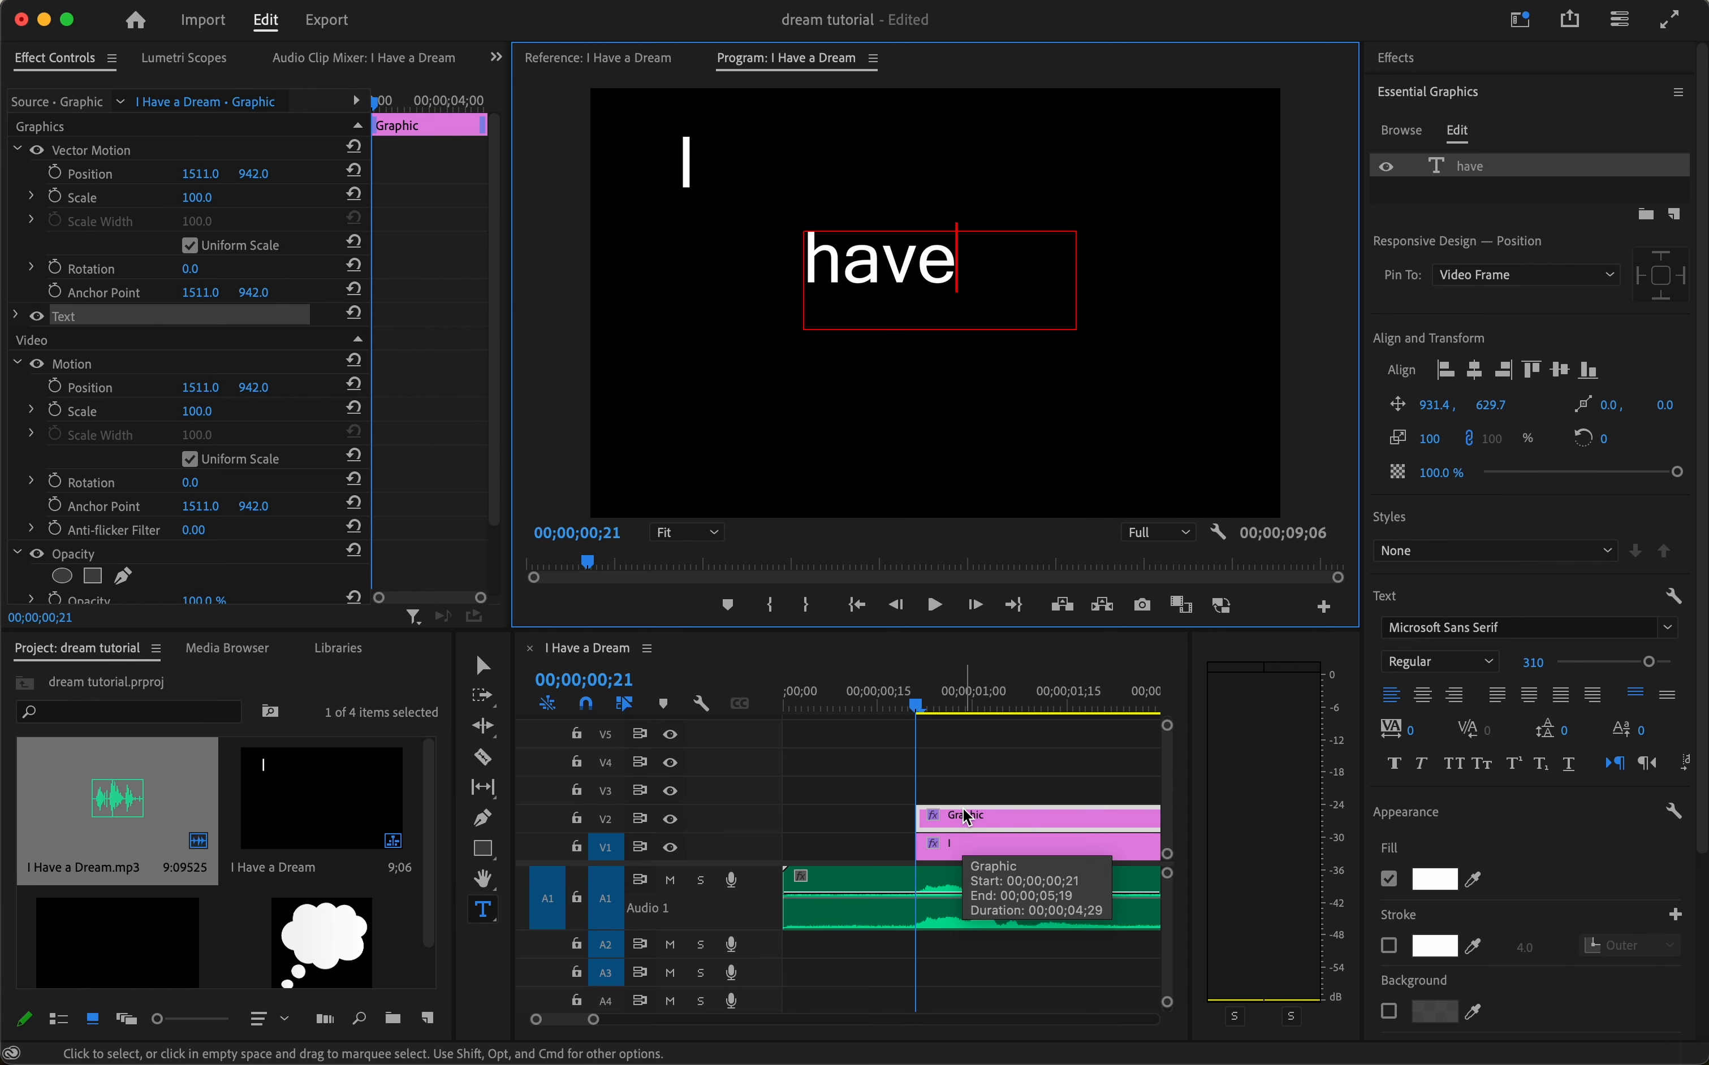
Move the "have" clip to start at 00;00;00;28, matching its spoken word, and play back the result
click(906, 710)
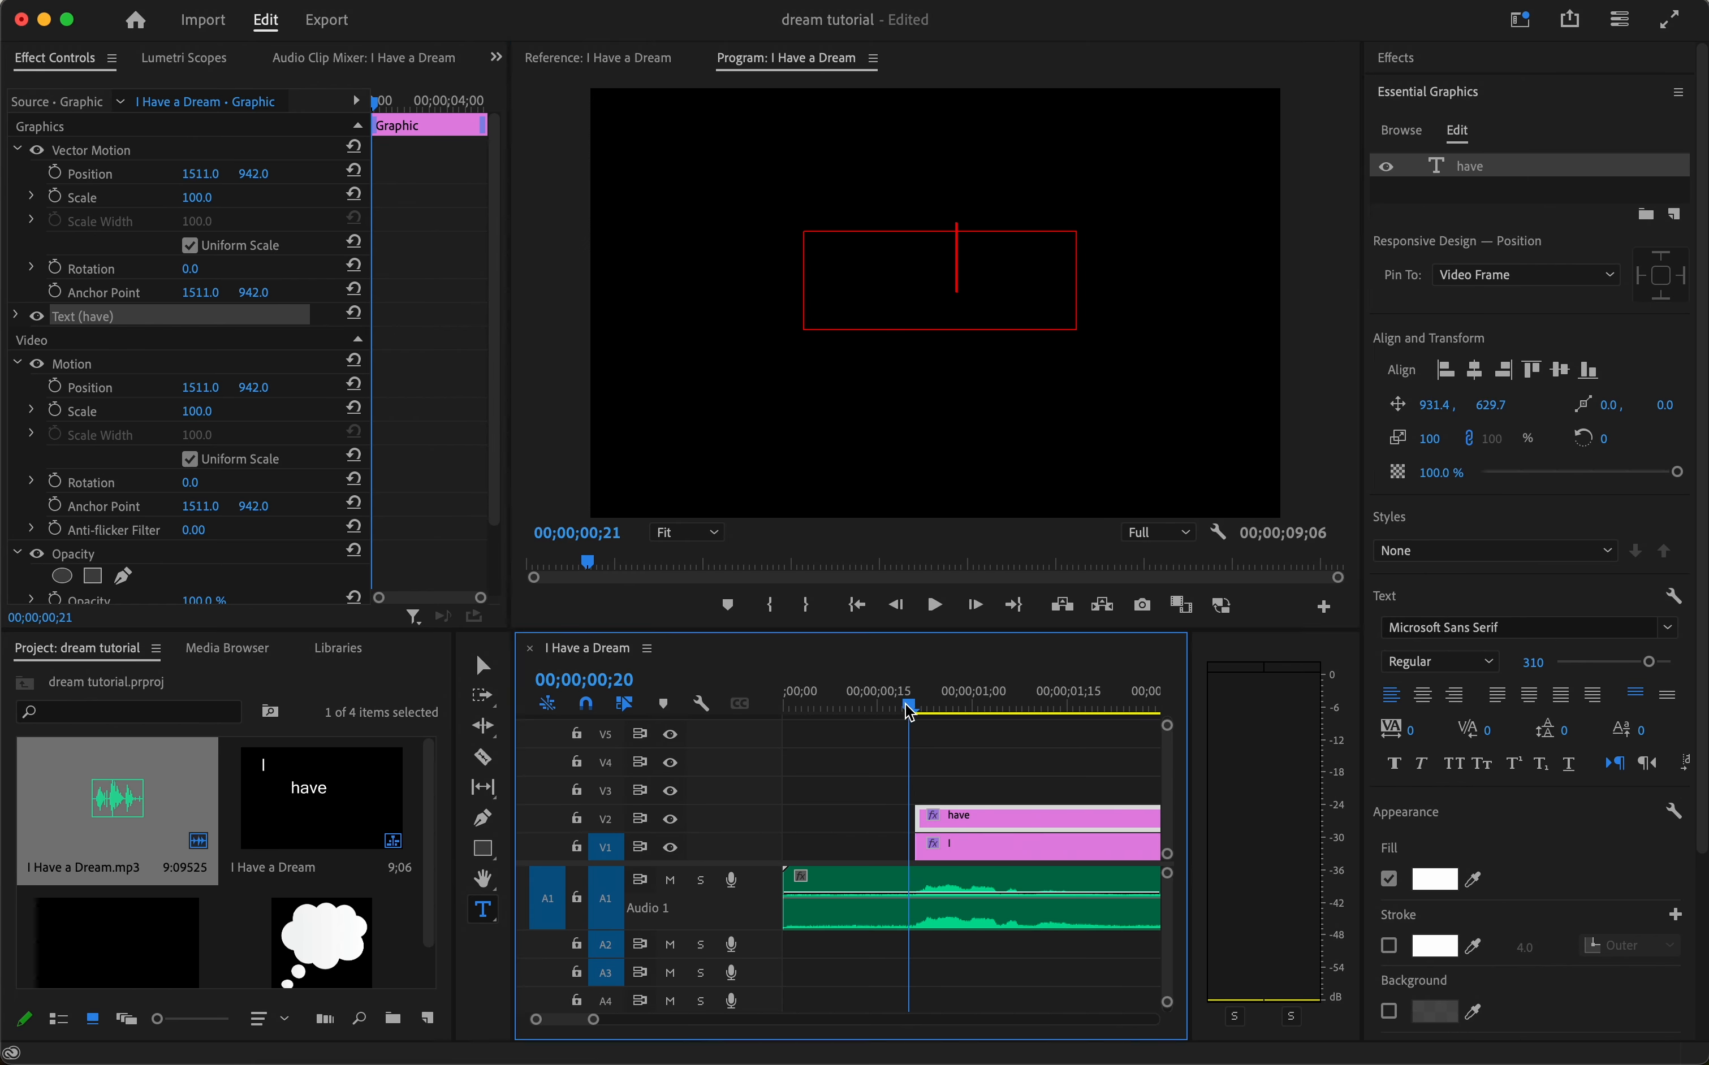
key(space)
key(space)
mouse_move(945, 705)
mouse_down()
mouse_move(912, 706)
mouse_move(958, 708)
mouse_up()
key(space)
drag(980, 822, 1017, 821)
click(915, 697)
key(space)
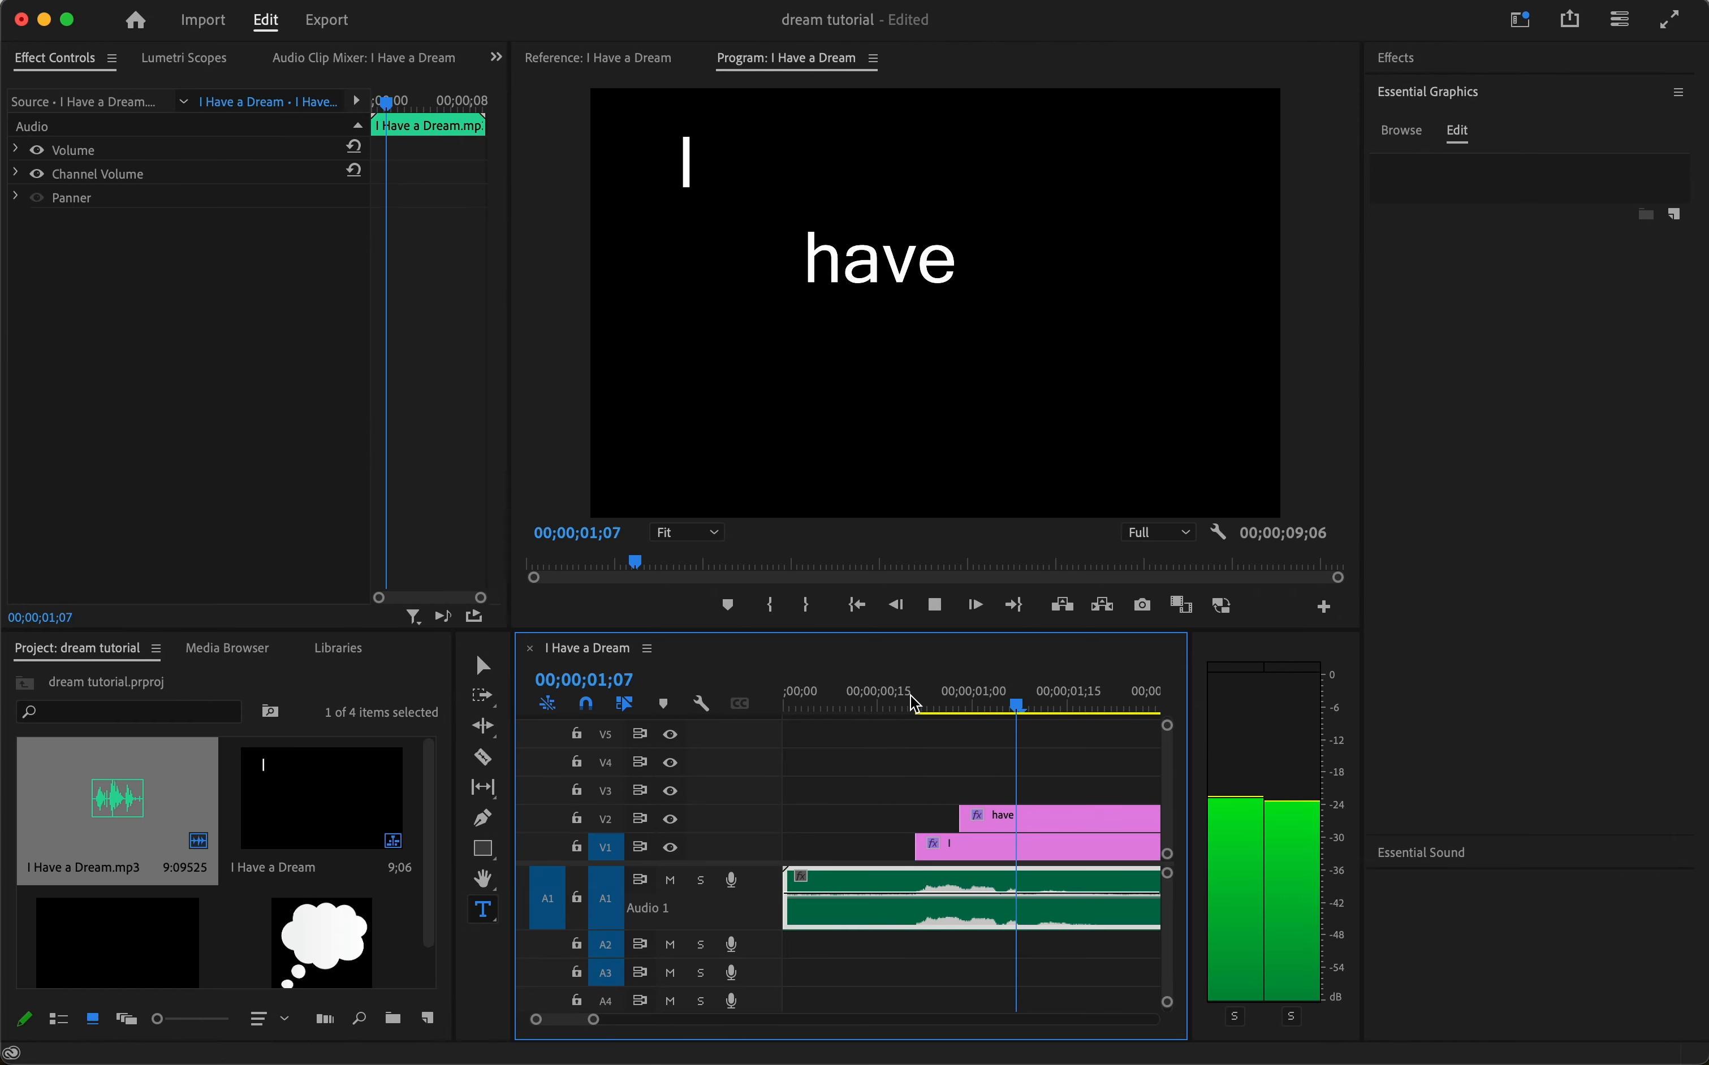
key(space)
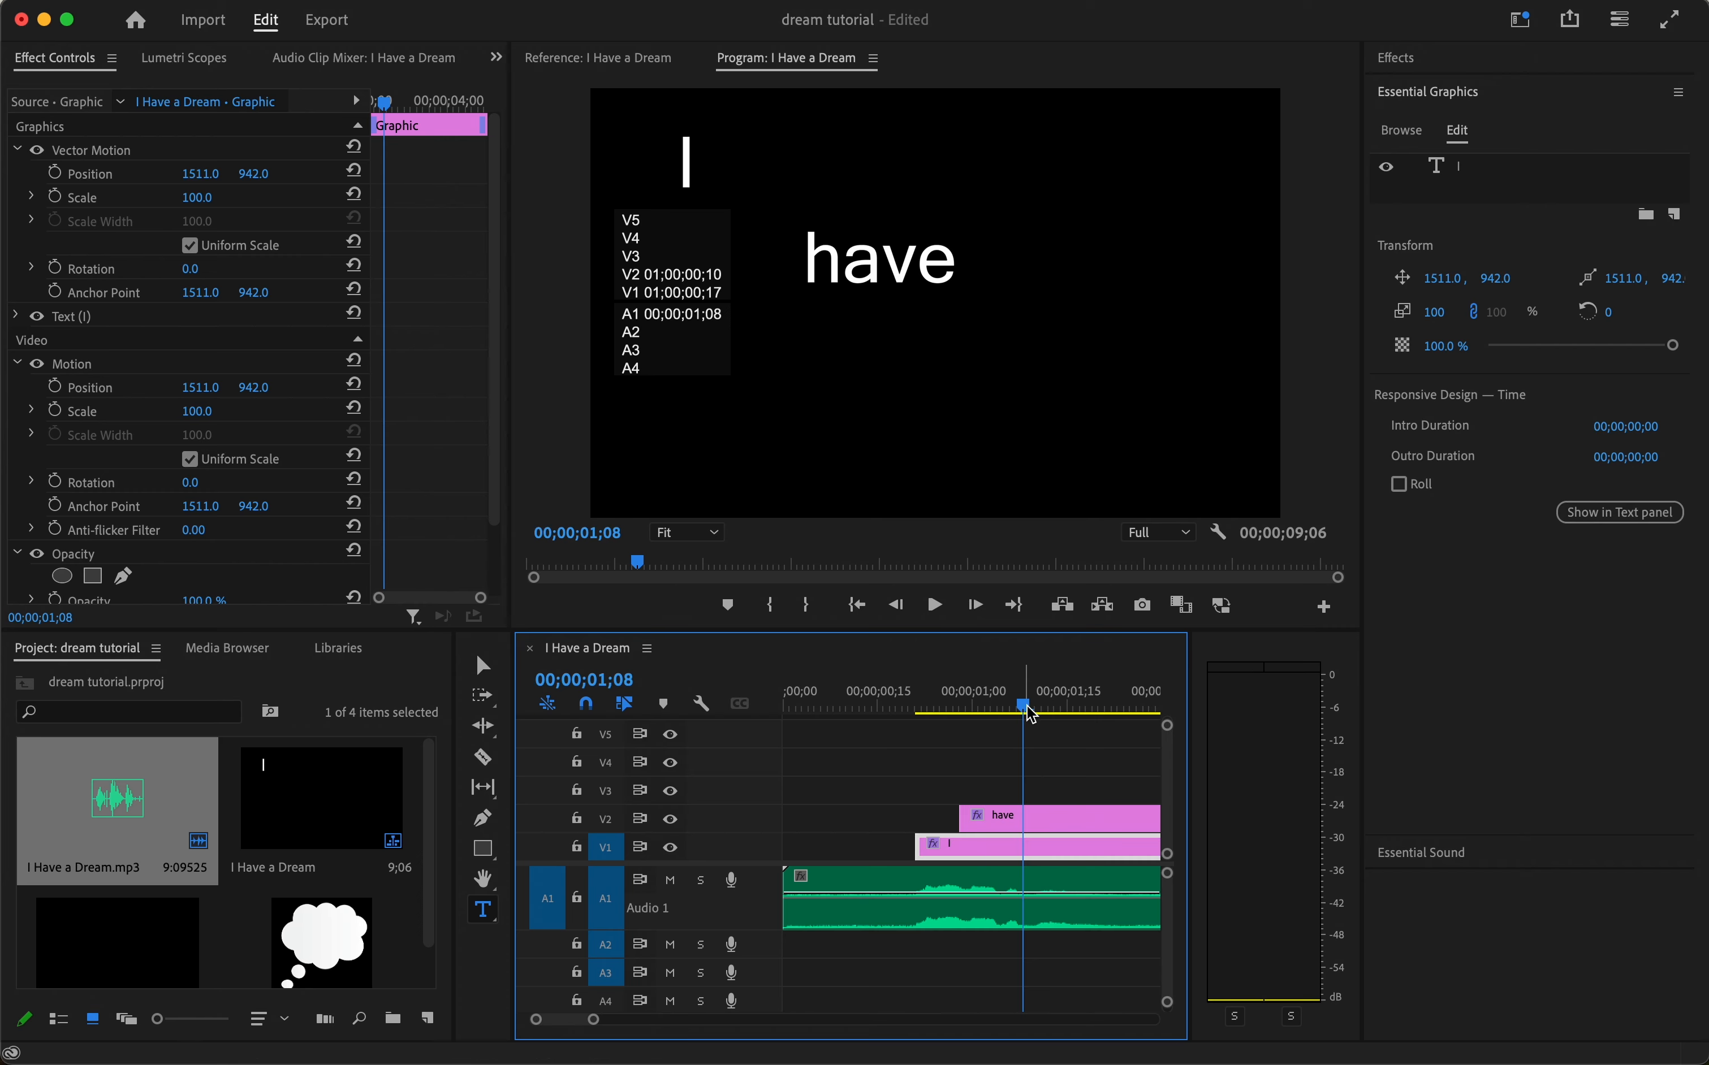
Narrow the "have" text box so its width fits closely around the word
click(1014, 790)
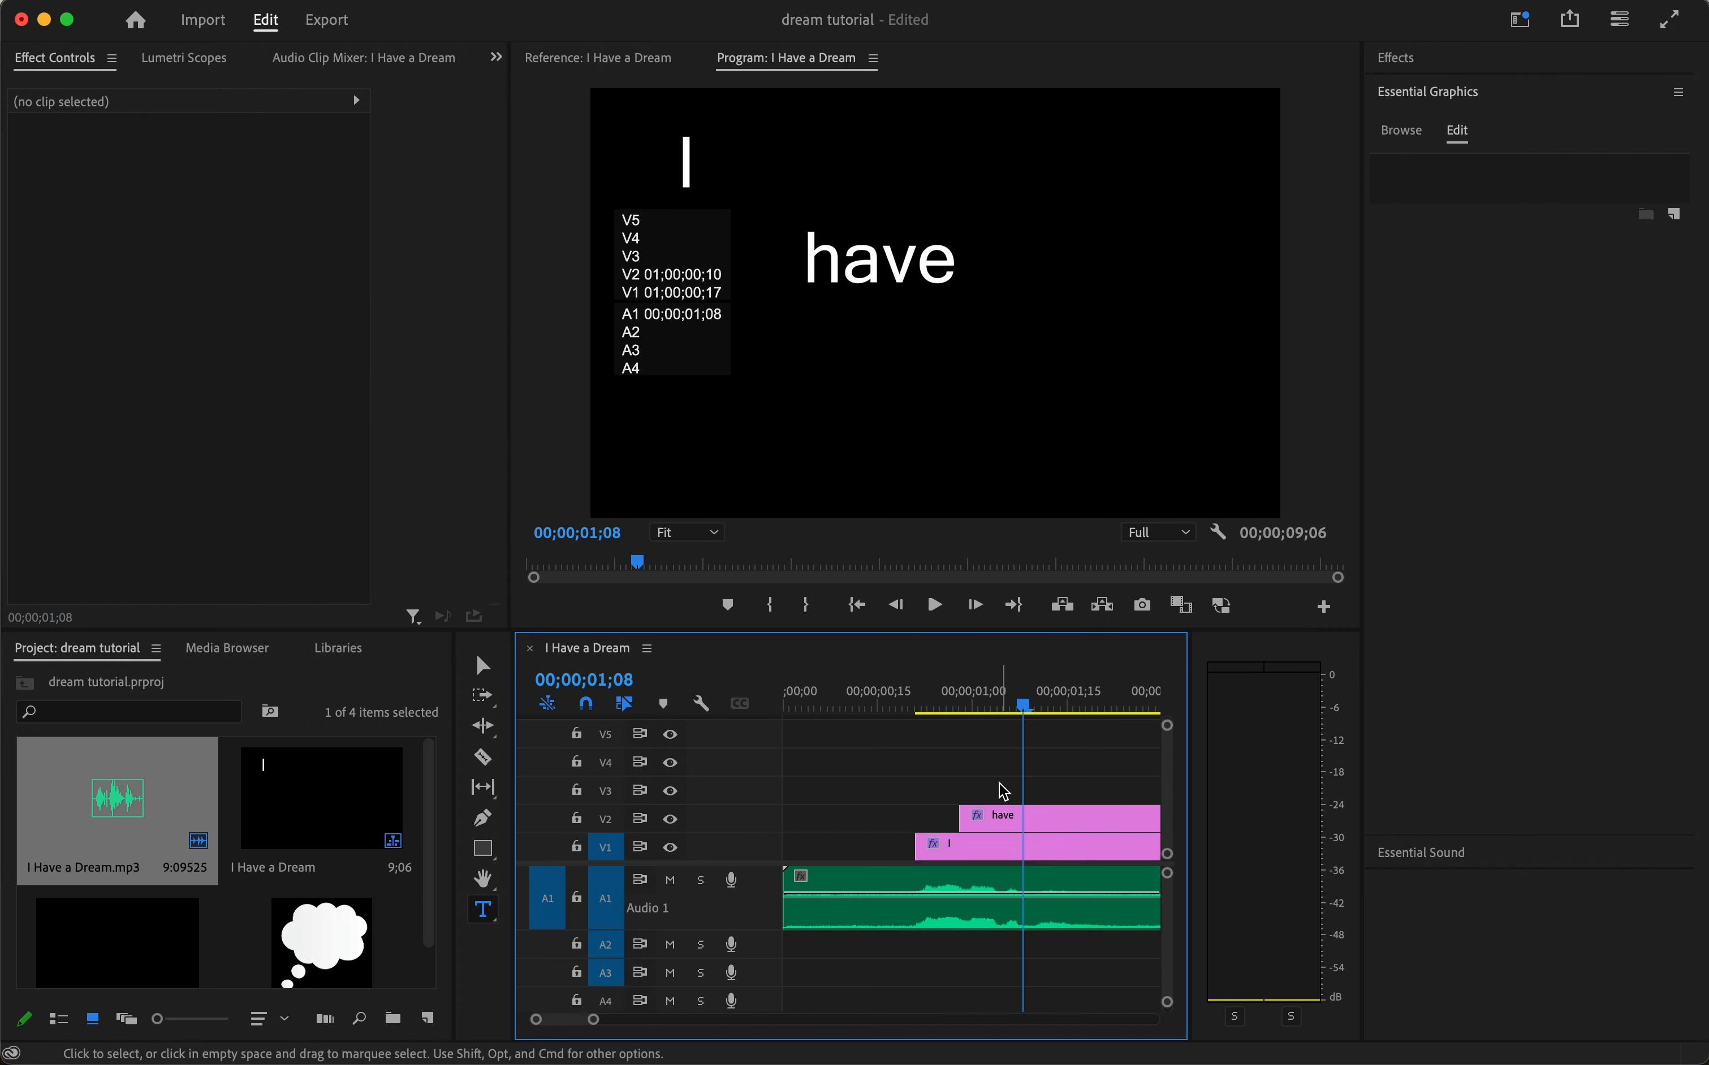
click(483, 910)
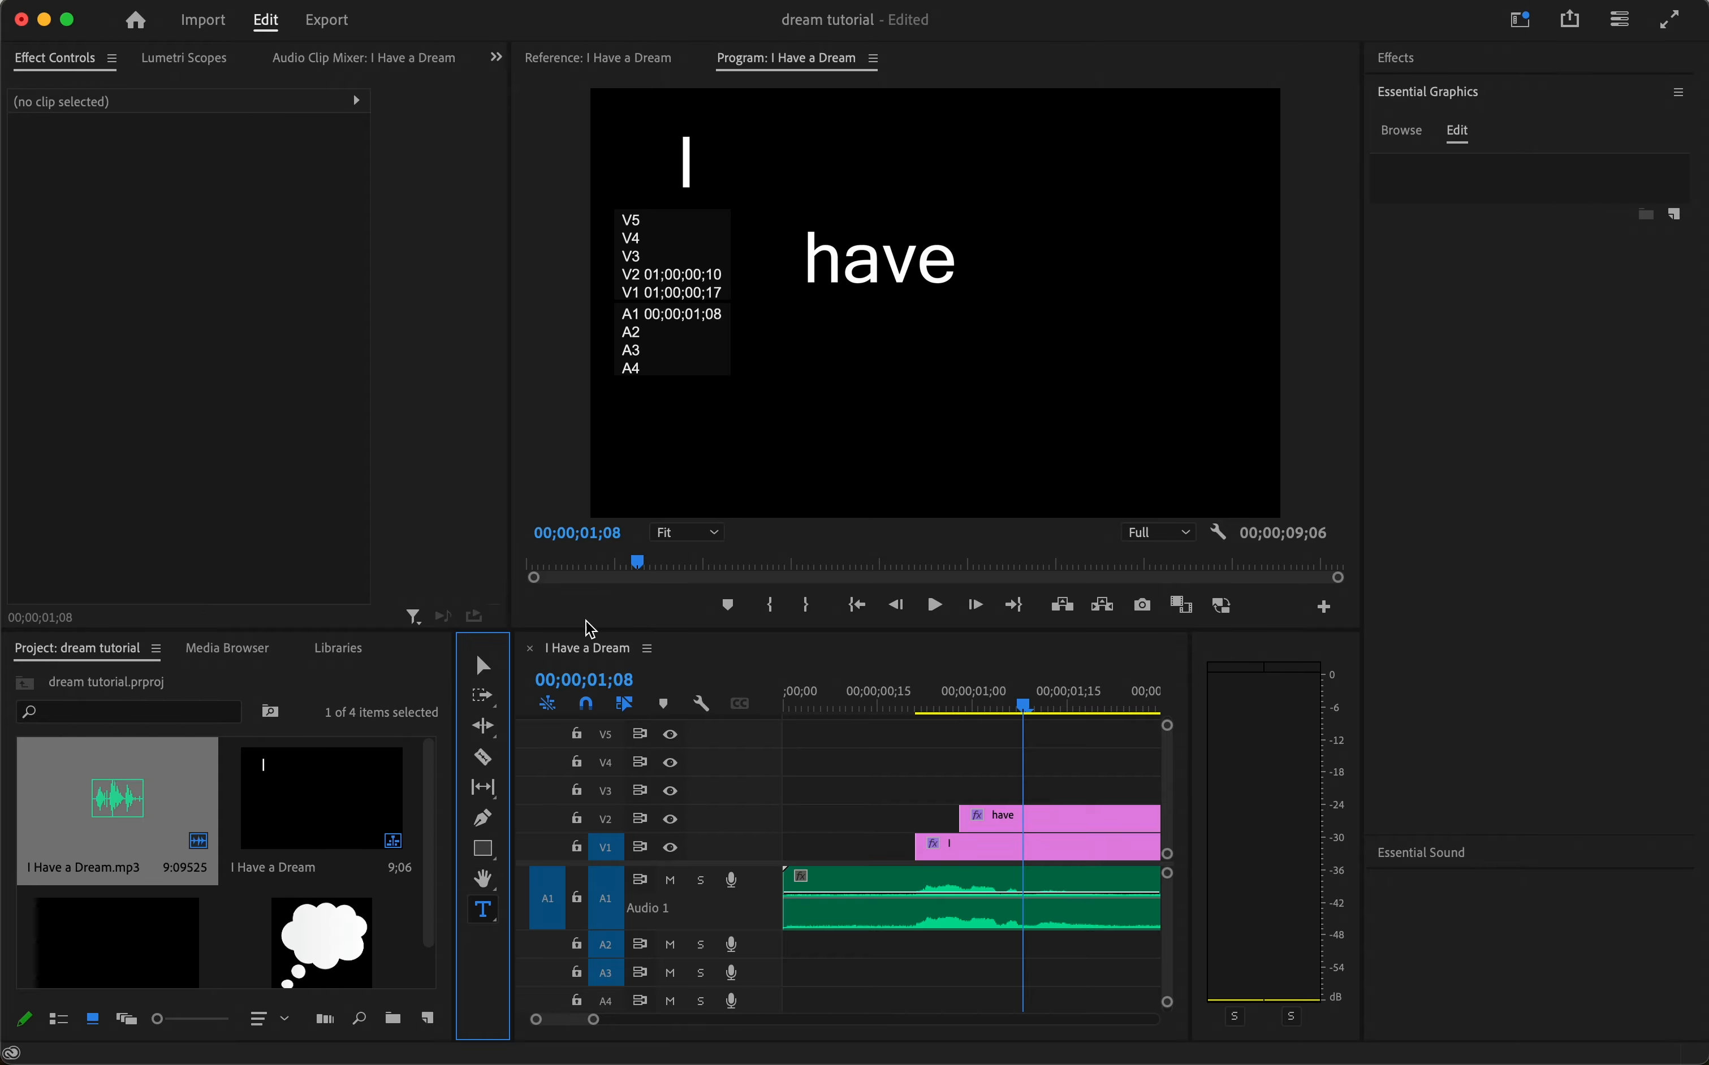
click(491, 661)
click(1038, 270)
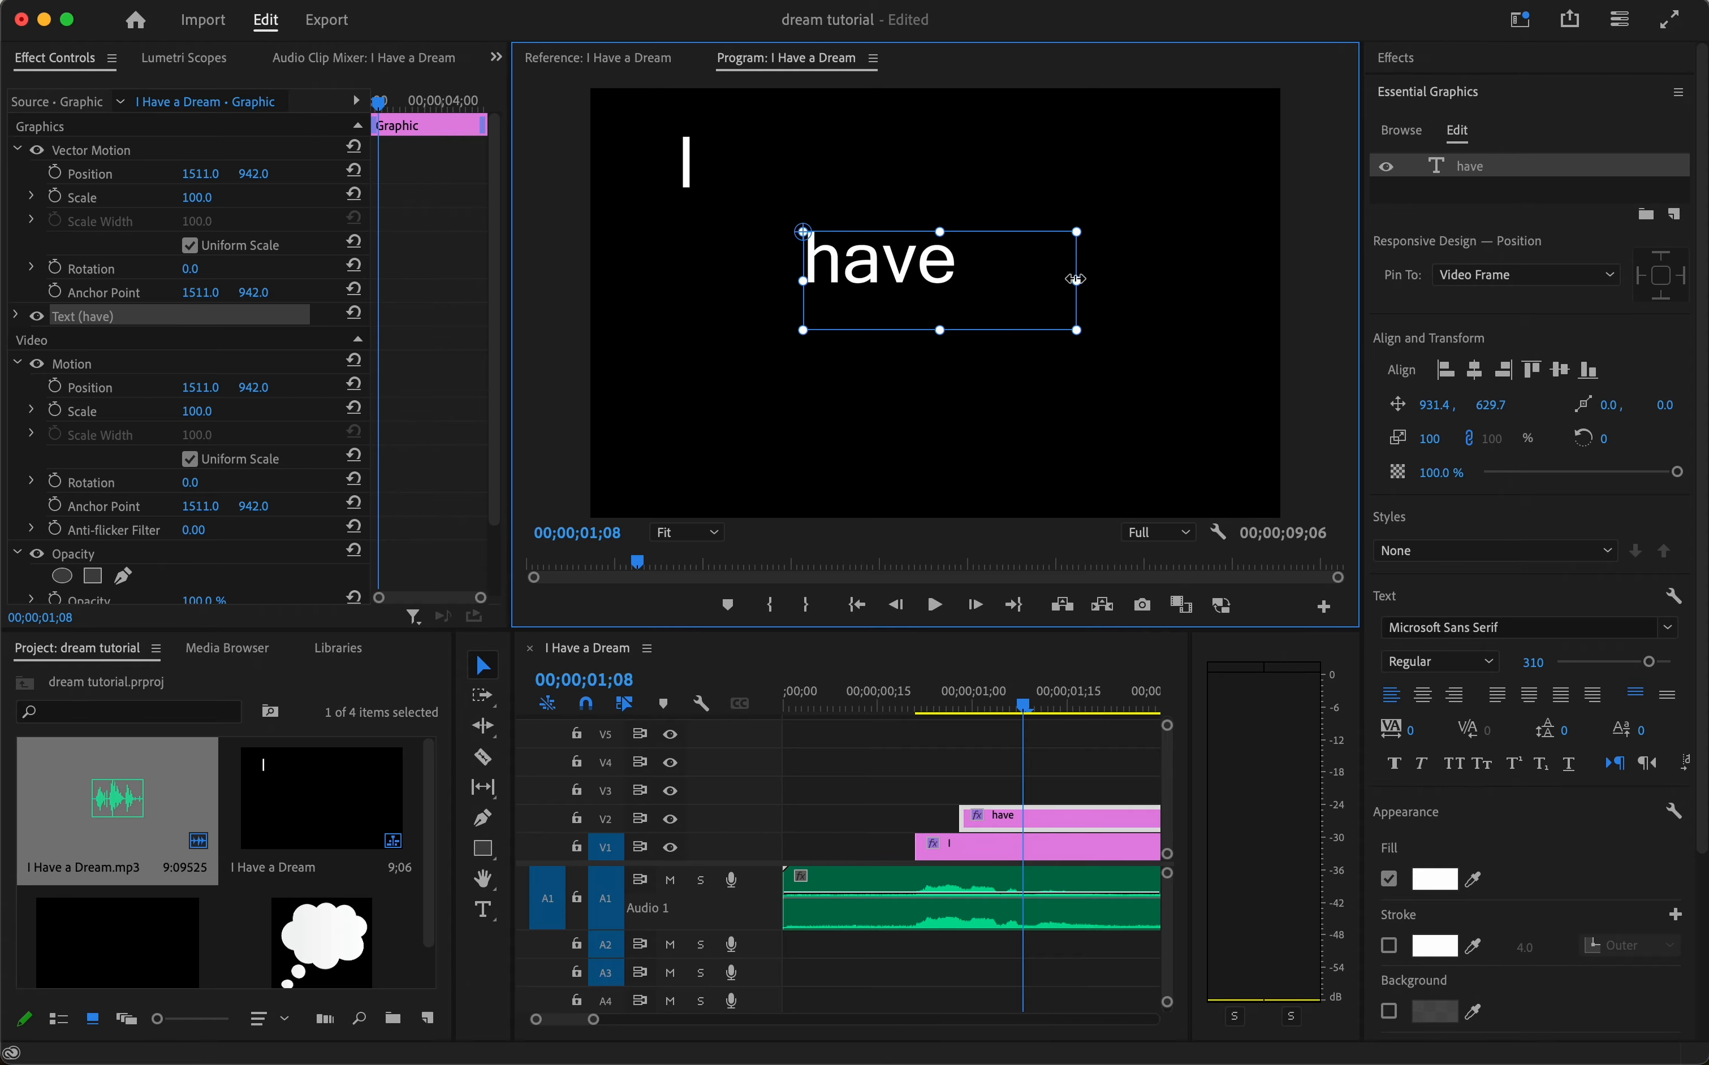
drag(1076, 279, 968, 280)
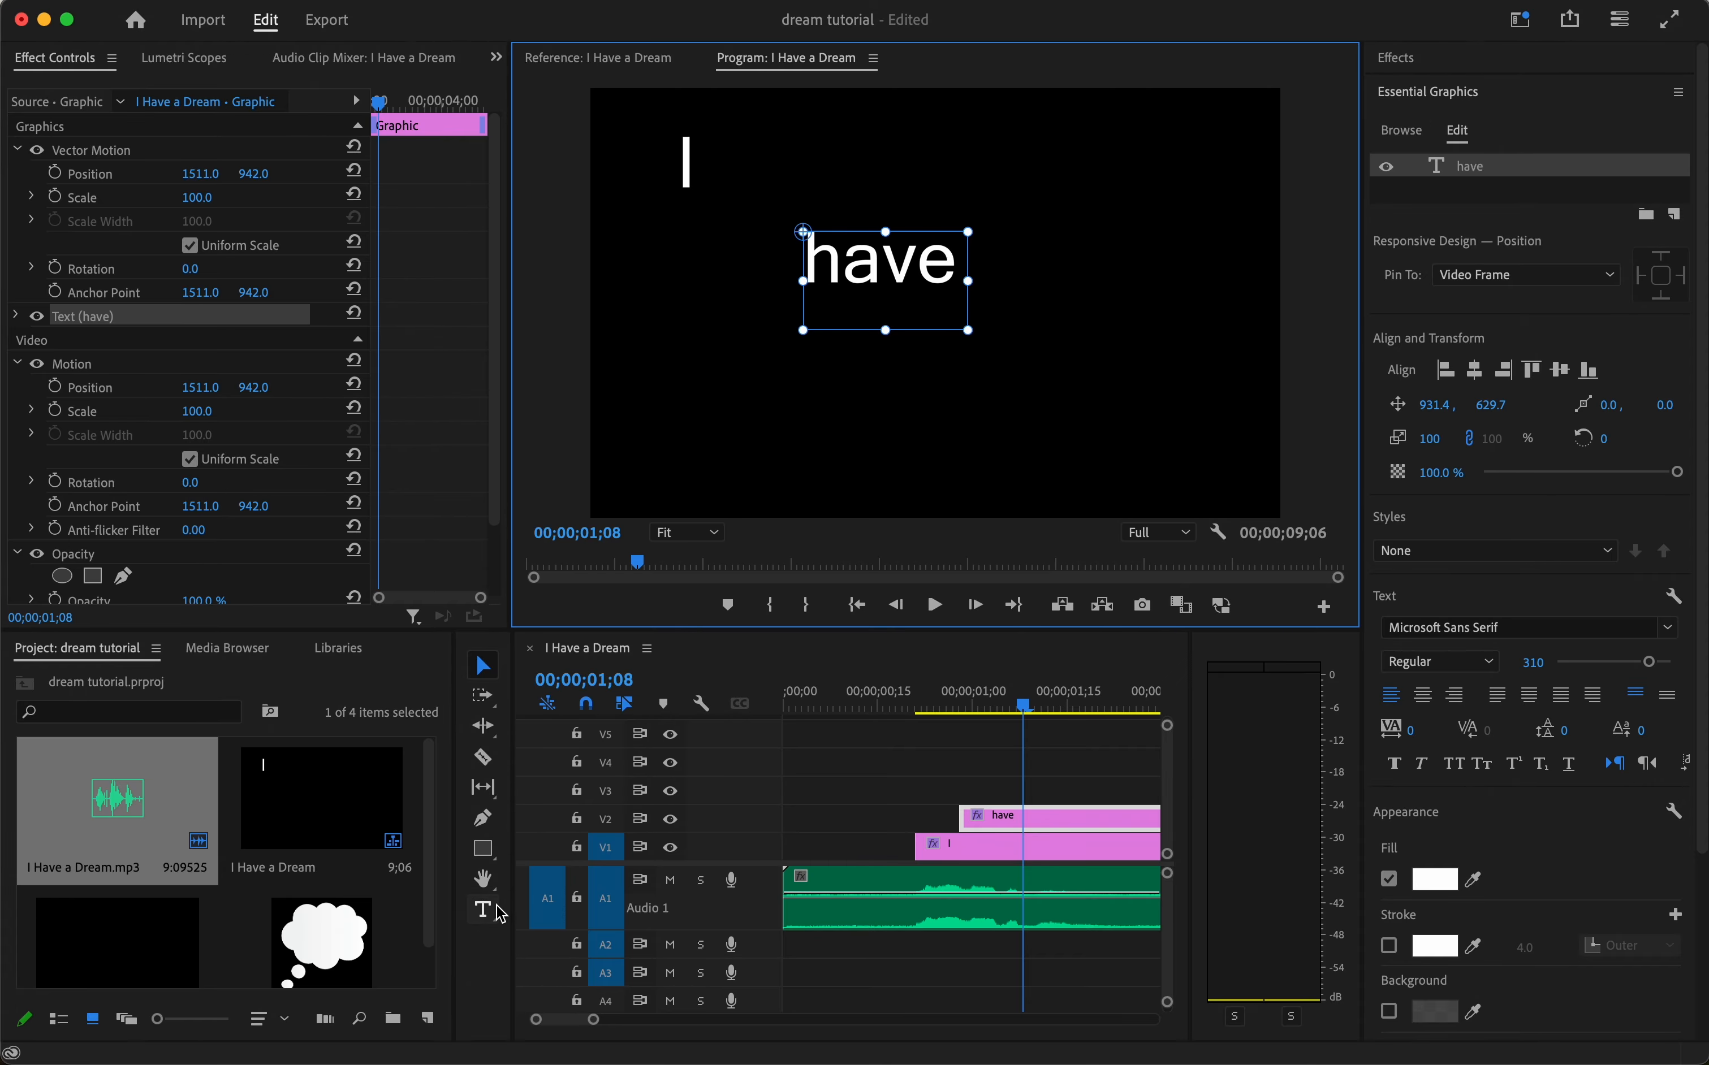
click(977, 784)
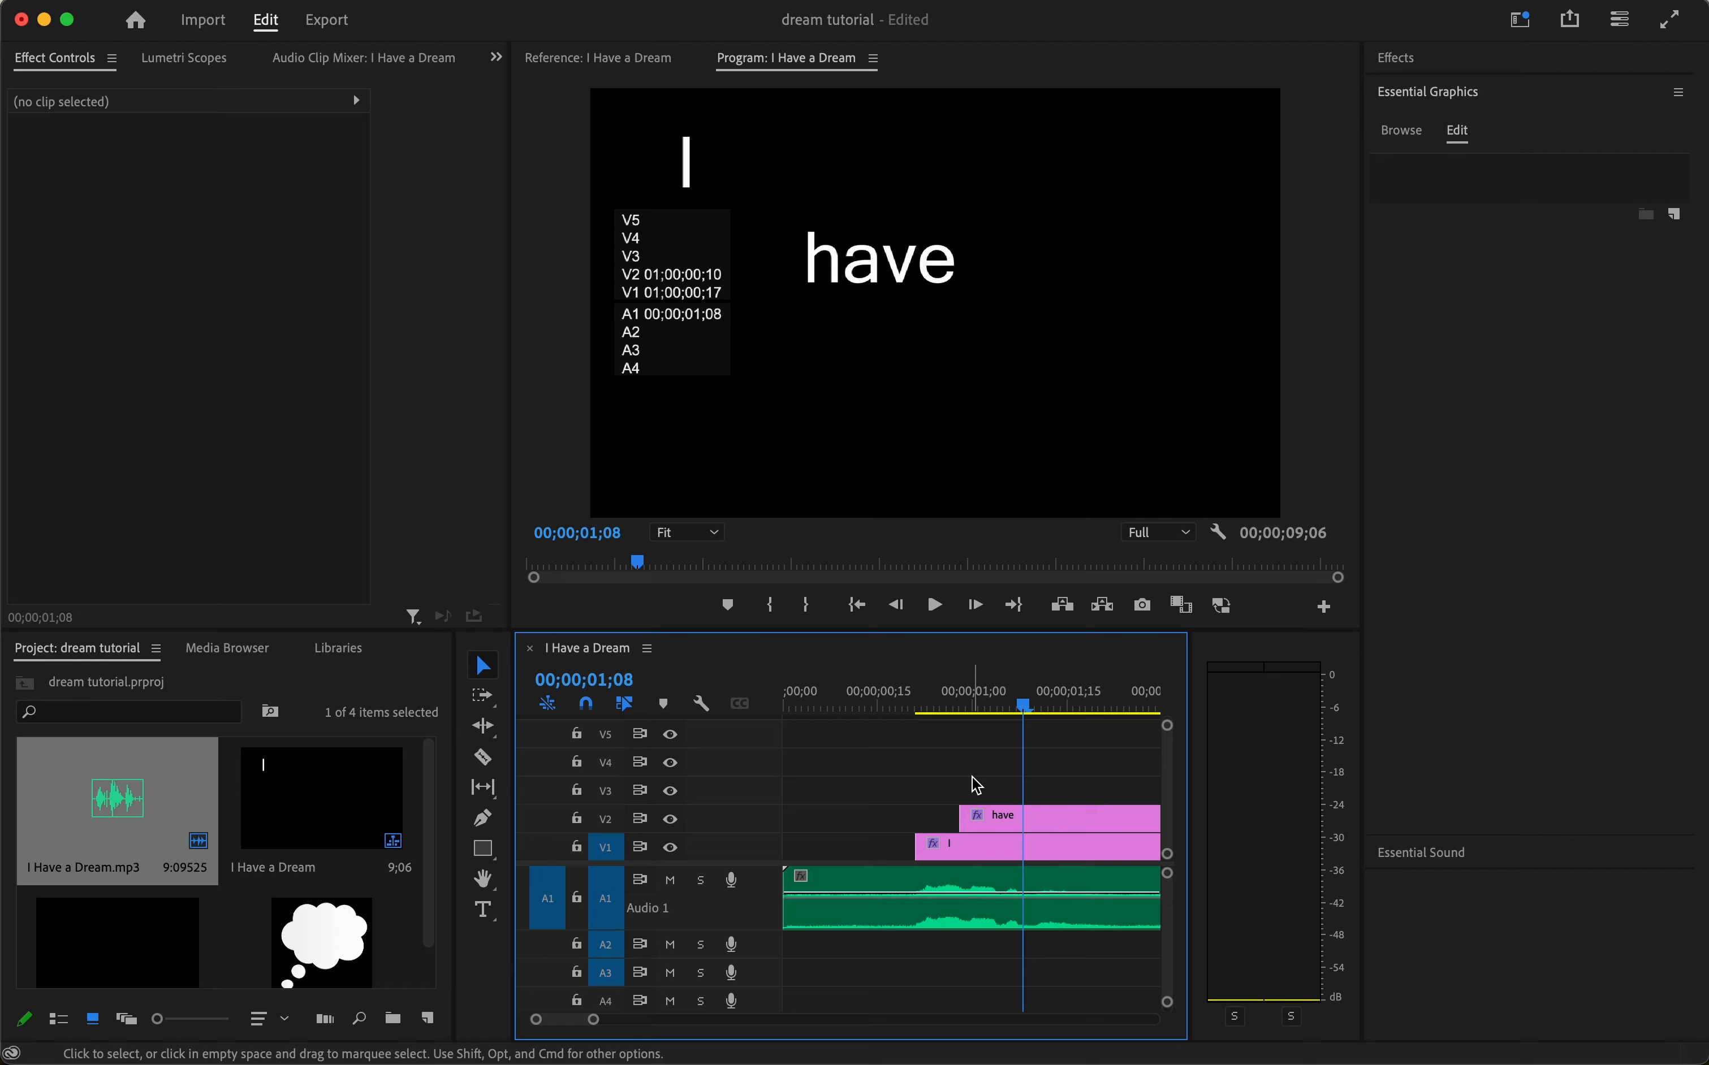
Add a separate text clip reading "a" at 00;00;01;08, to the right of "have" in the frame
click(483, 910)
drag(1028, 252, 1133, 321)
text(a)
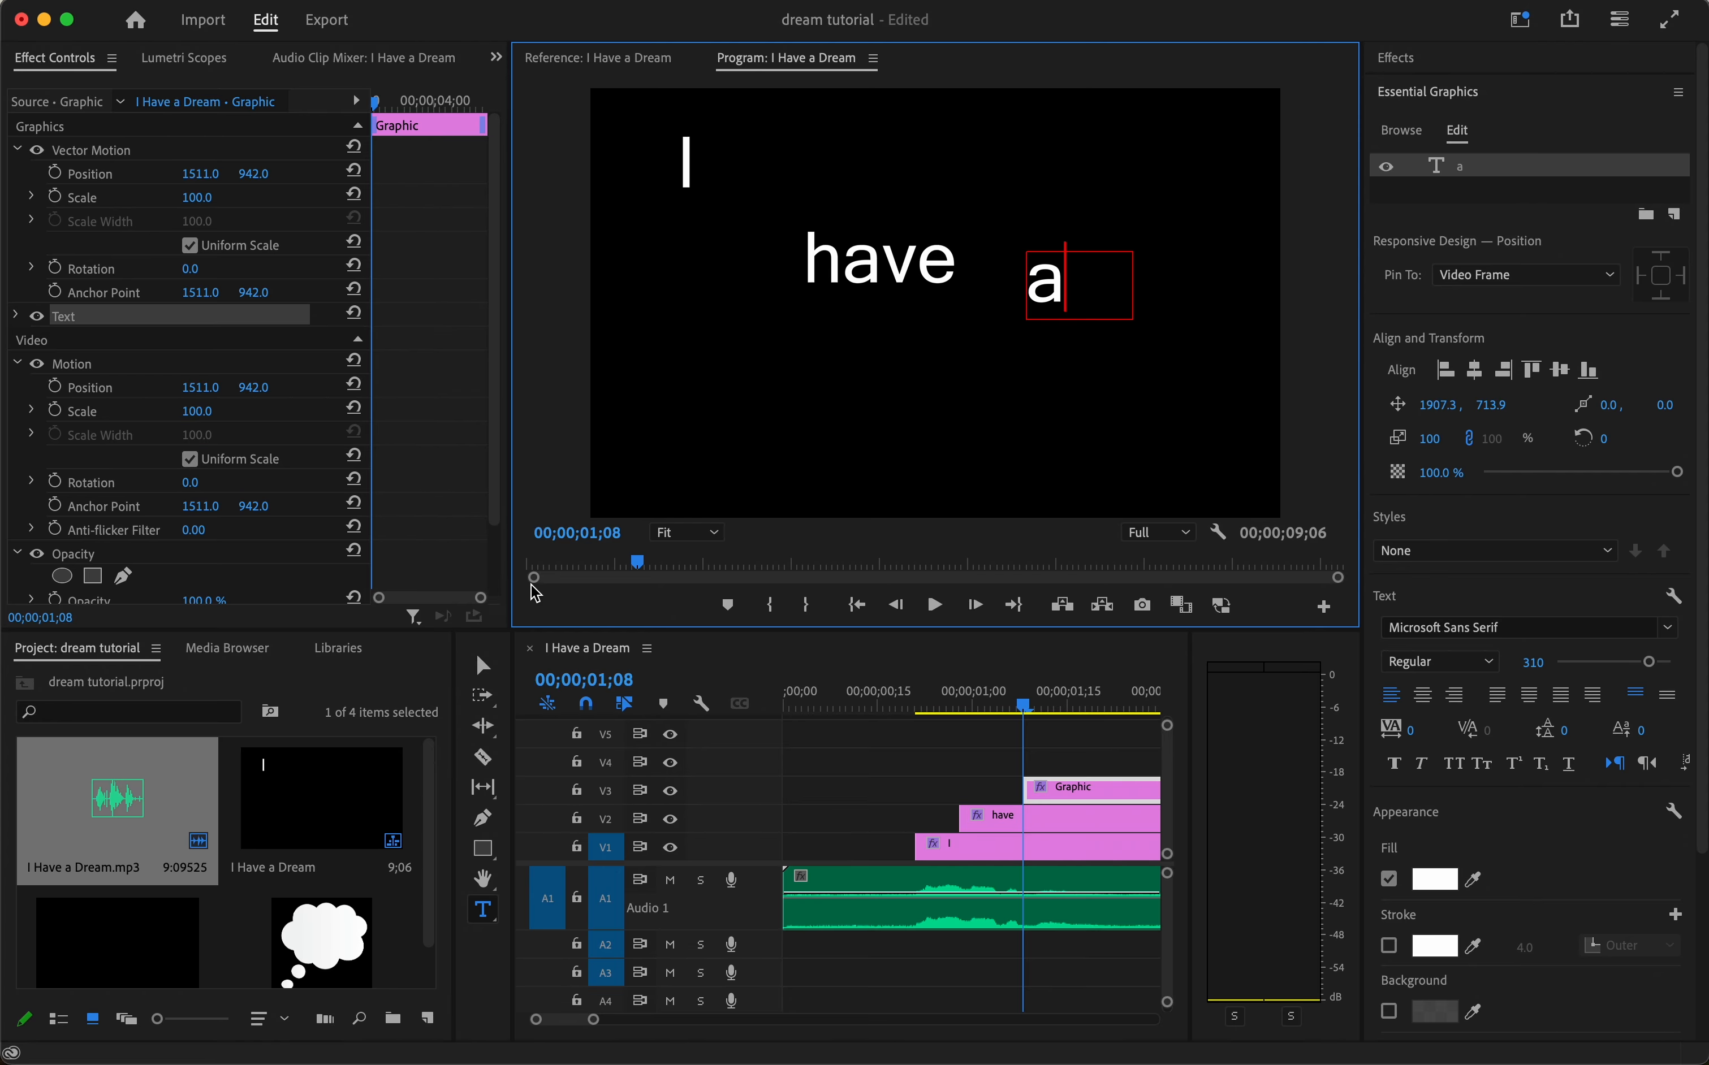
key(Escape)
Play back the words and shift the "a" clip on V3 to start at 00;00;01;03
drag(963, 708, 909, 698)
key(space)
key(space)
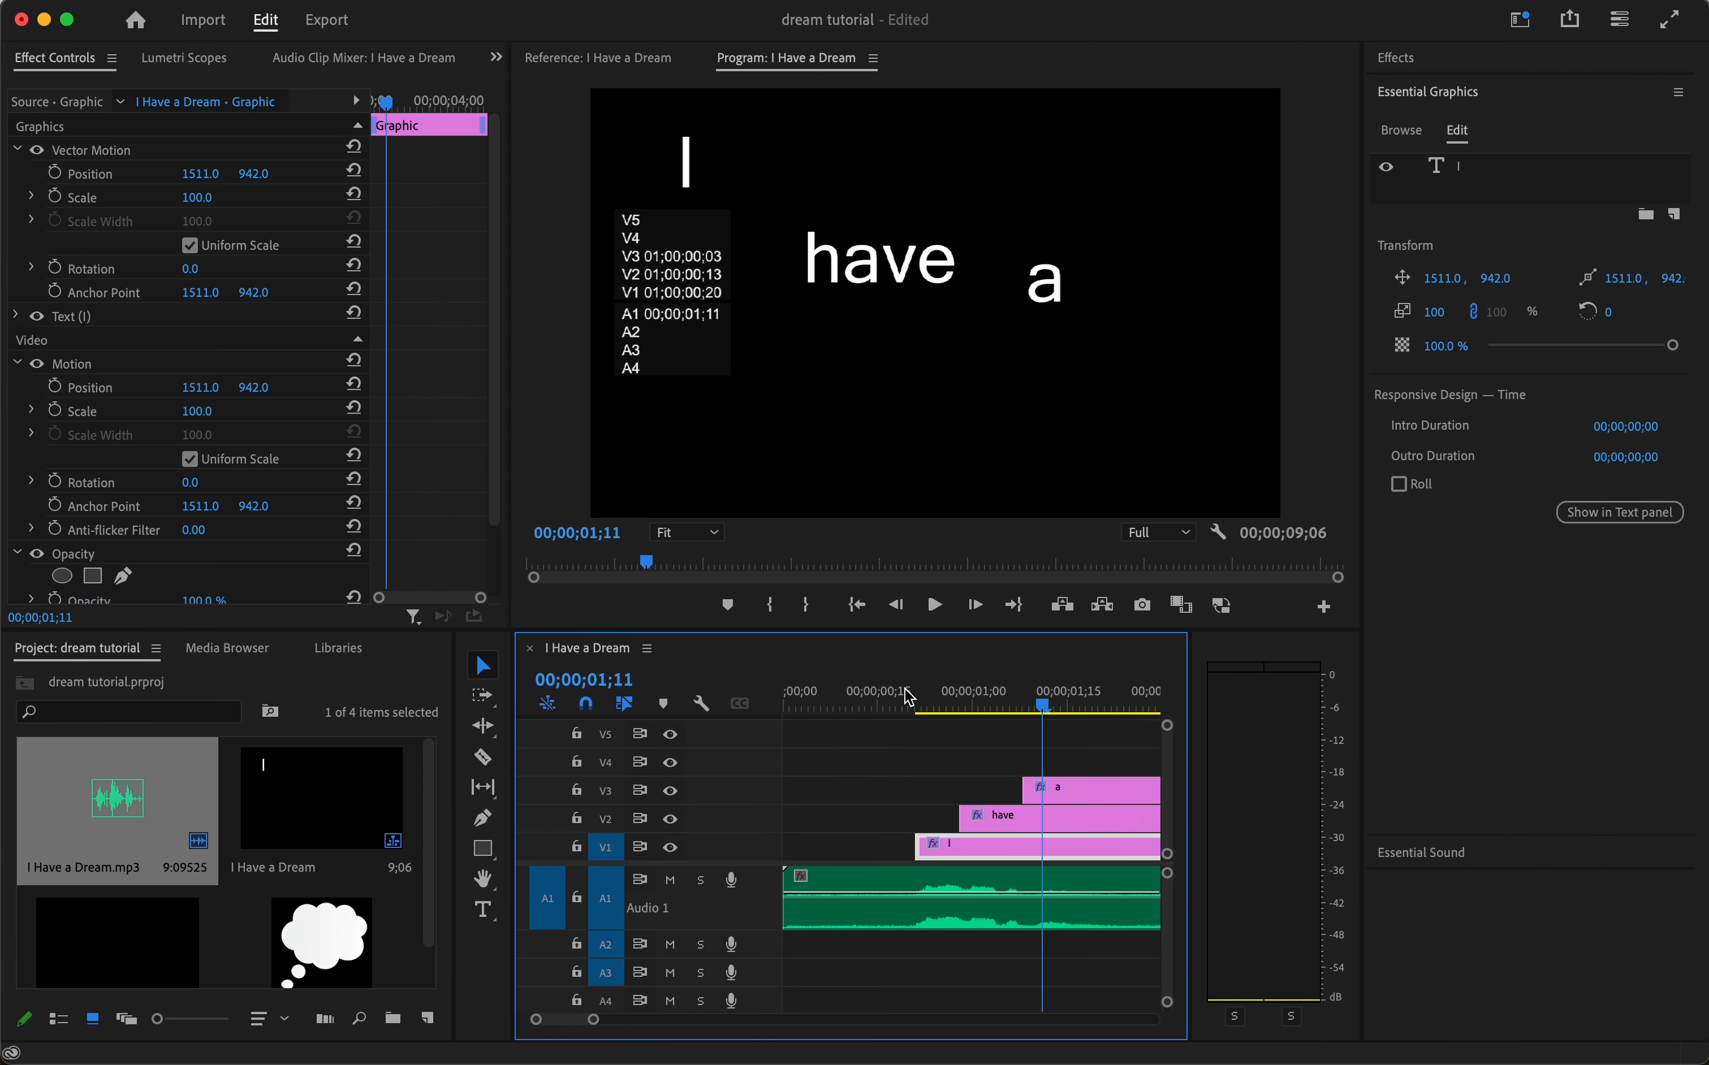
drag(1043, 701, 992, 702)
click(1055, 800)
drag(1053, 801, 1033, 800)
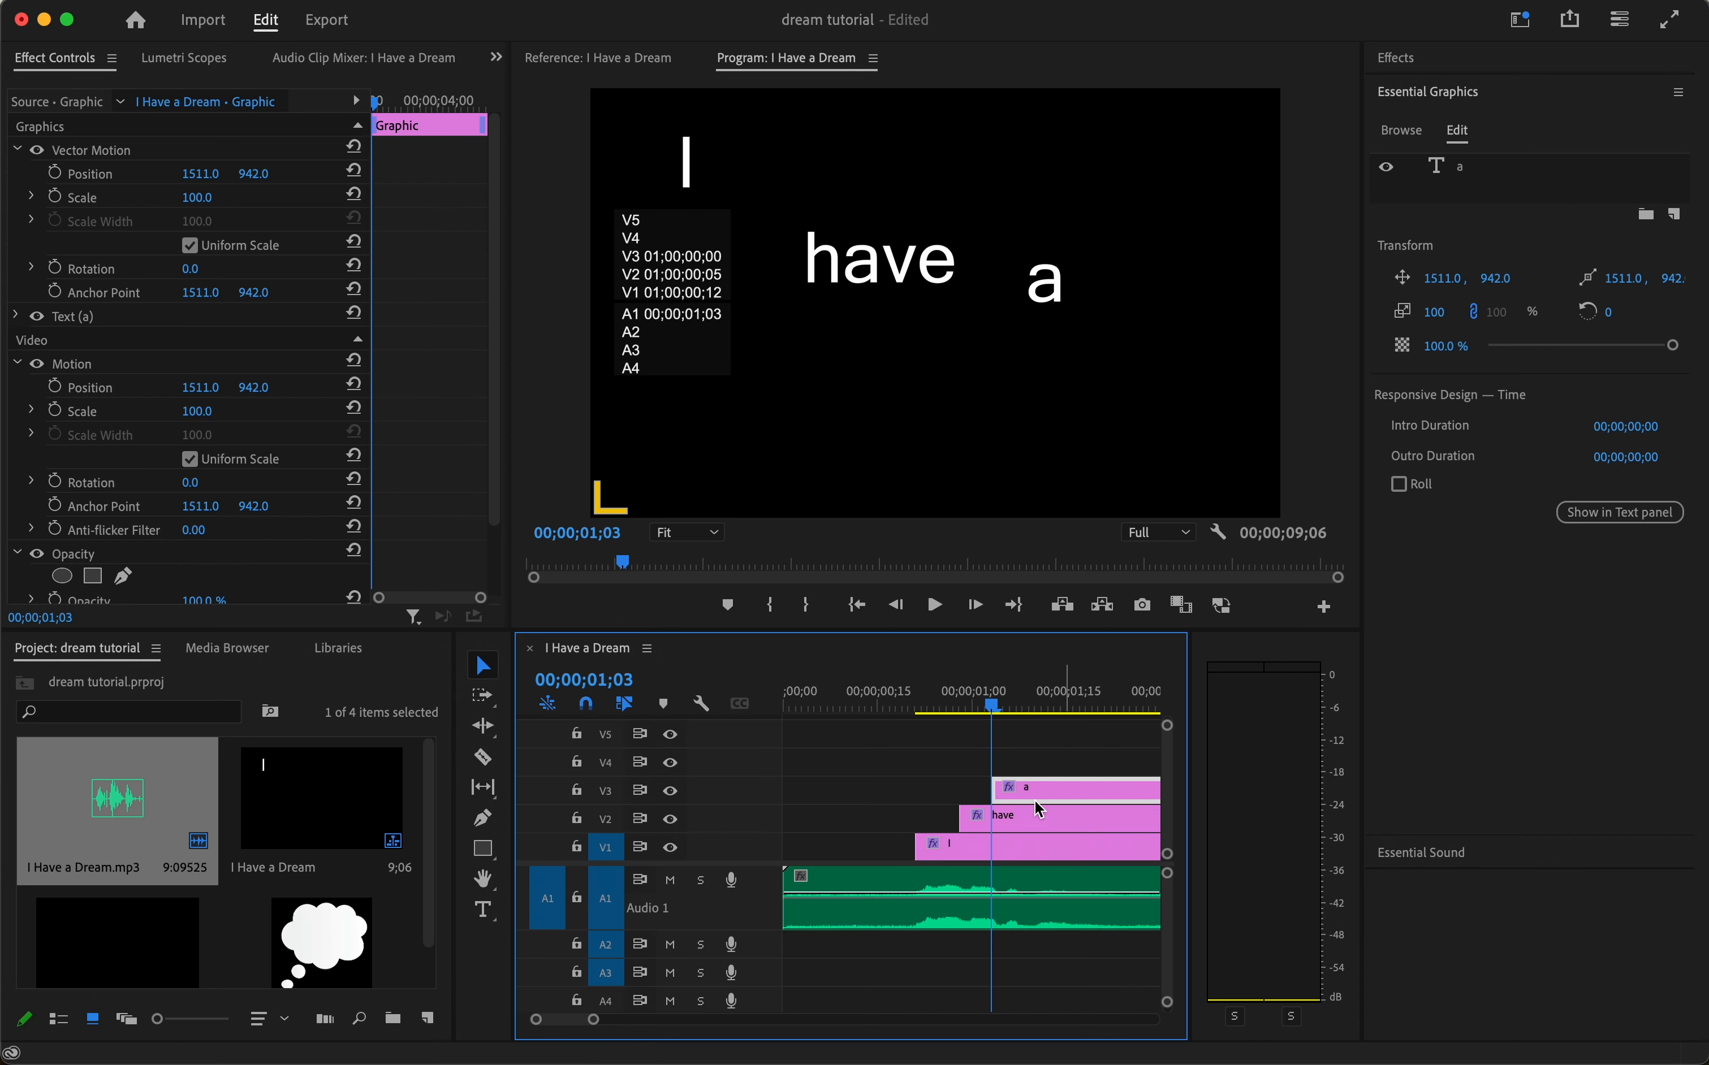
Replay the sequence from the beginning to check the timing of "I", "have" and "a" against the speech
drag(921, 695, 765, 678)
key(space)
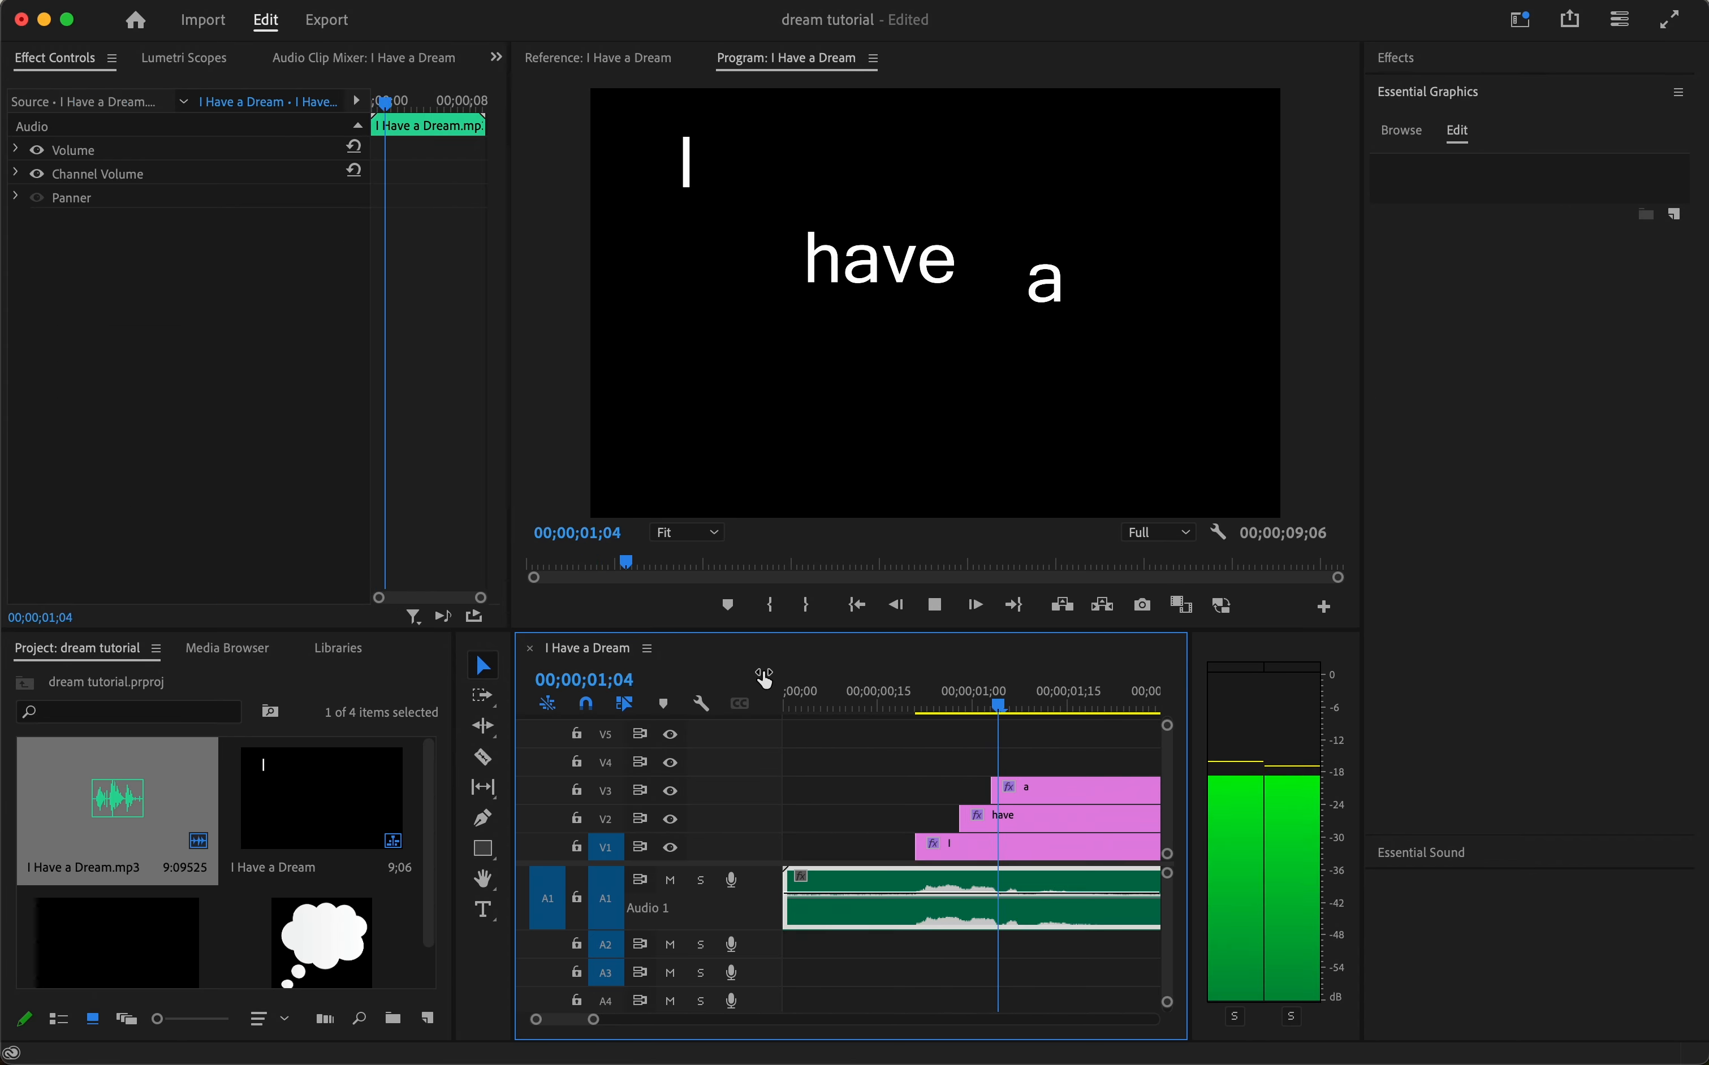
key(space)
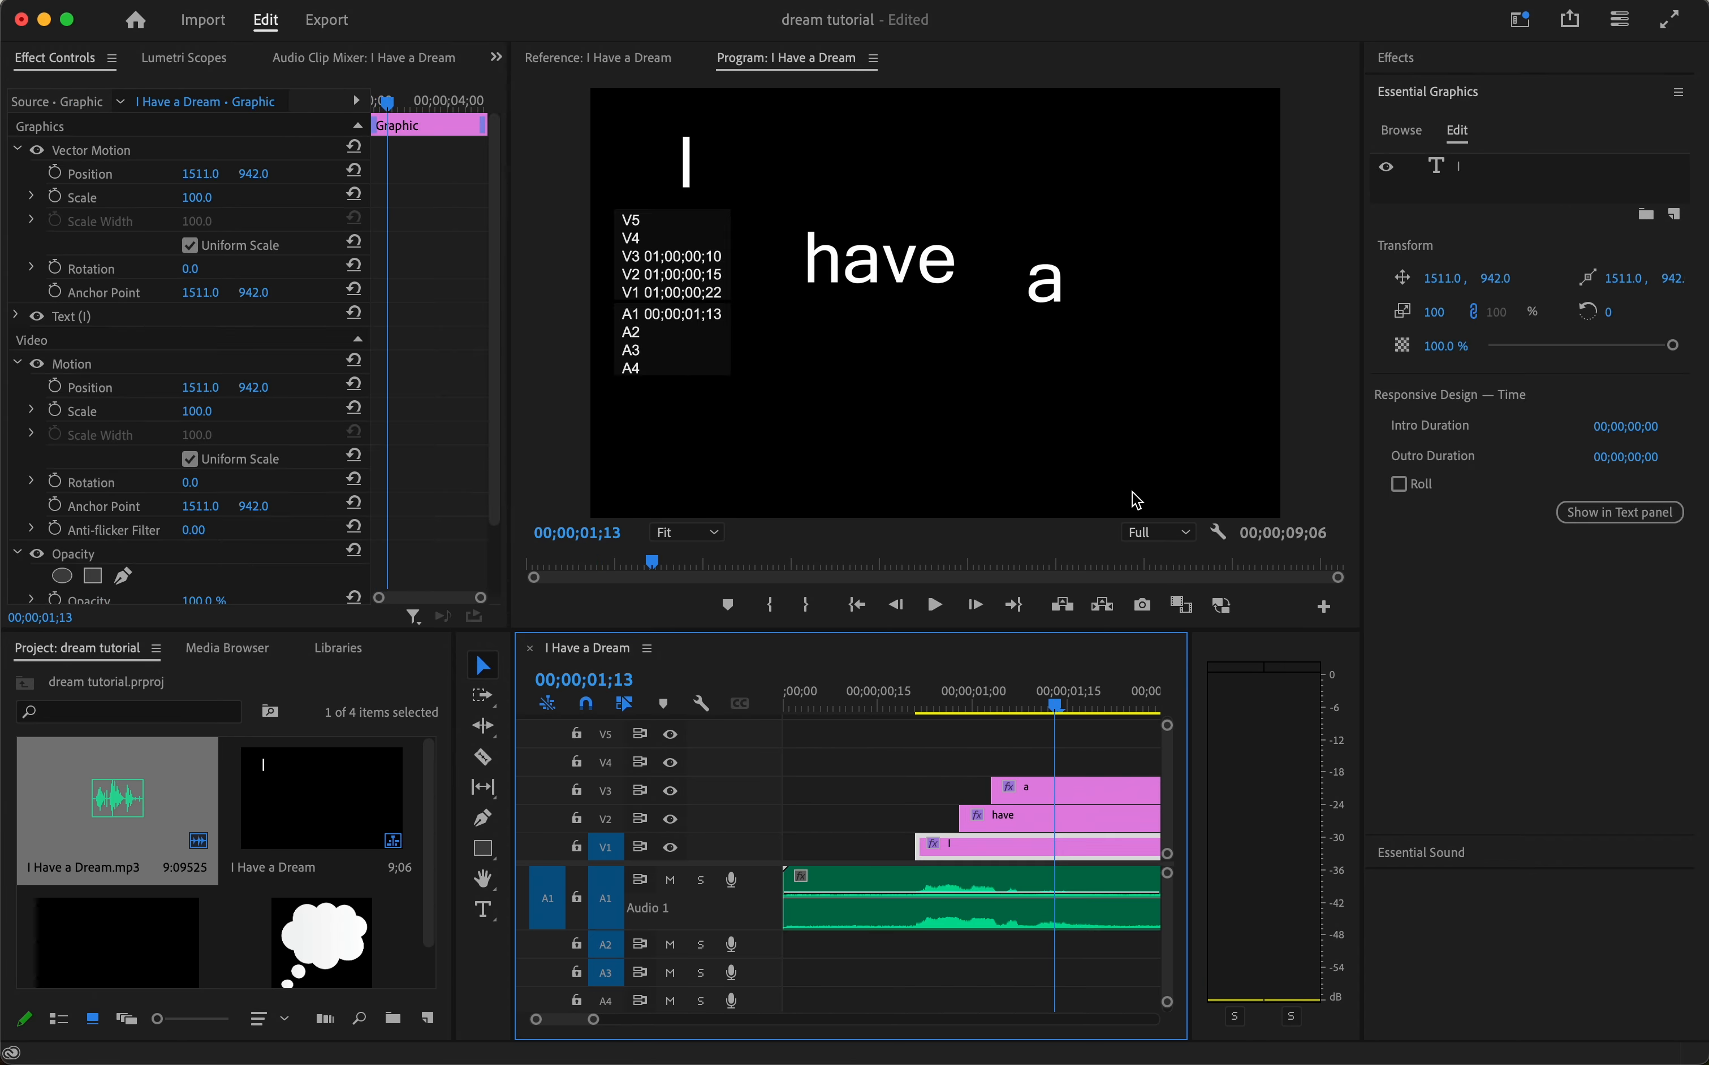
drag(1066, 702, 766, 699)
key(space)
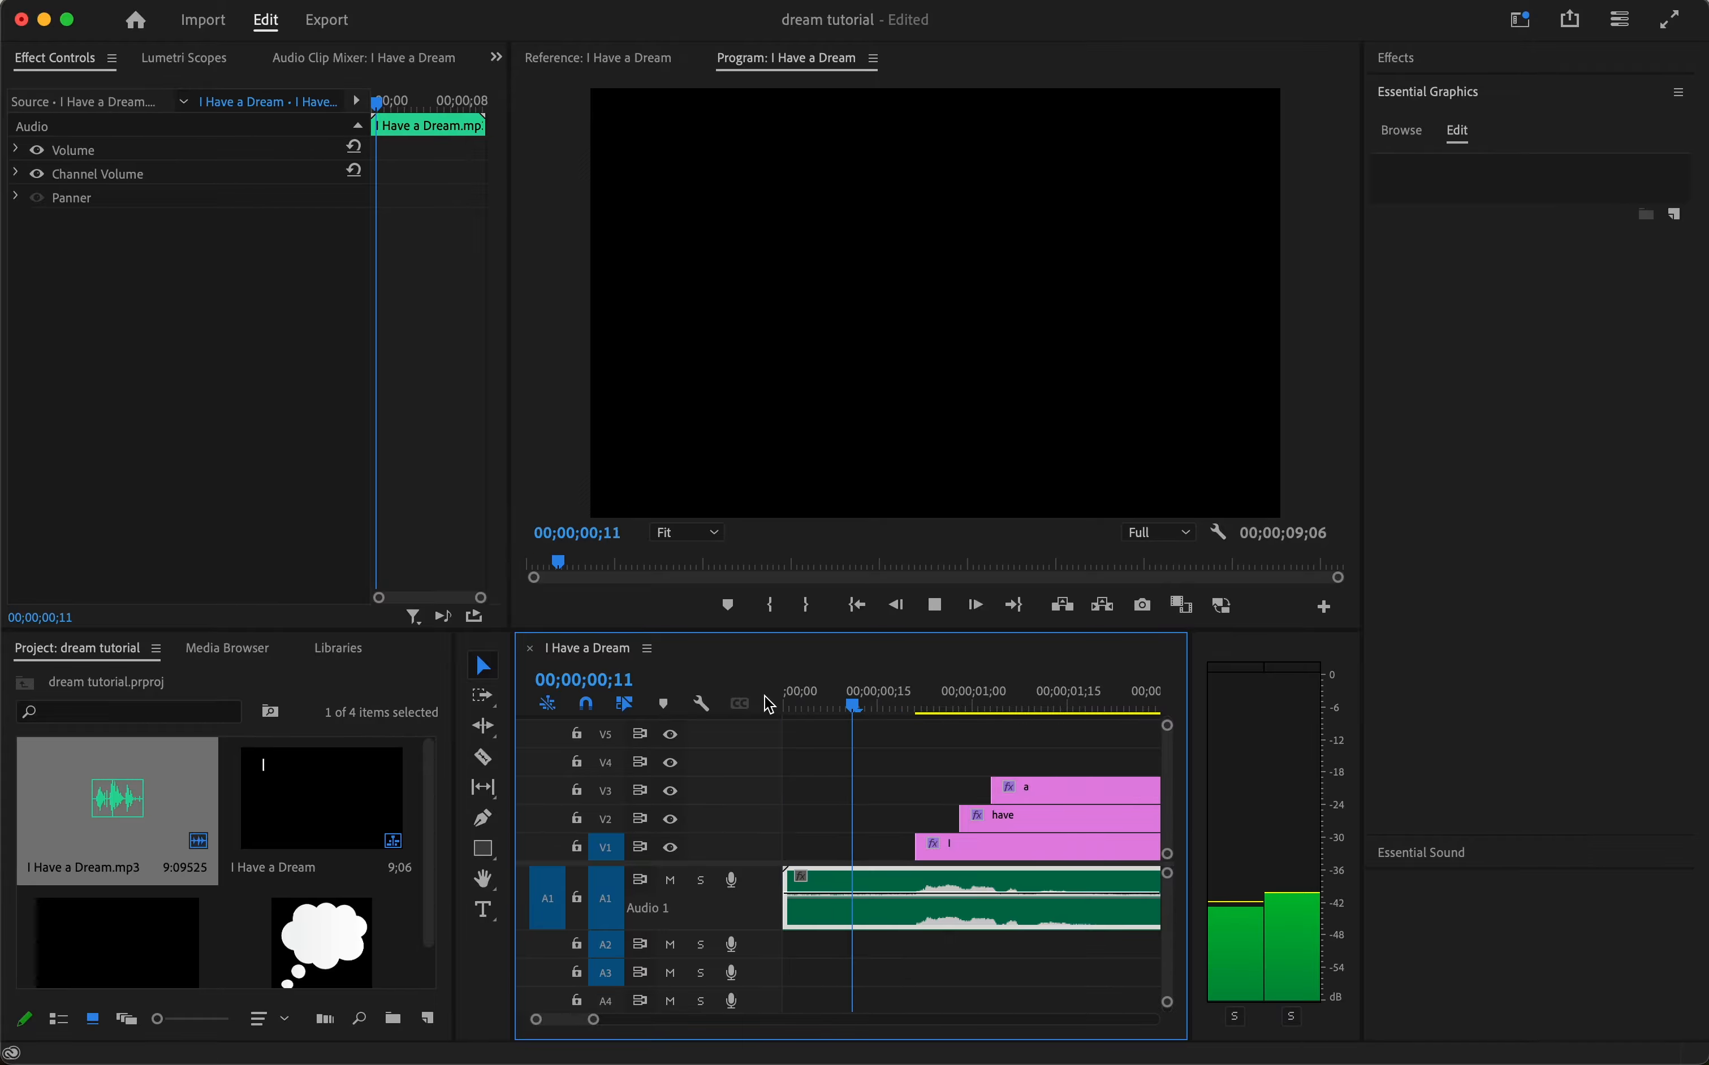
key(space)
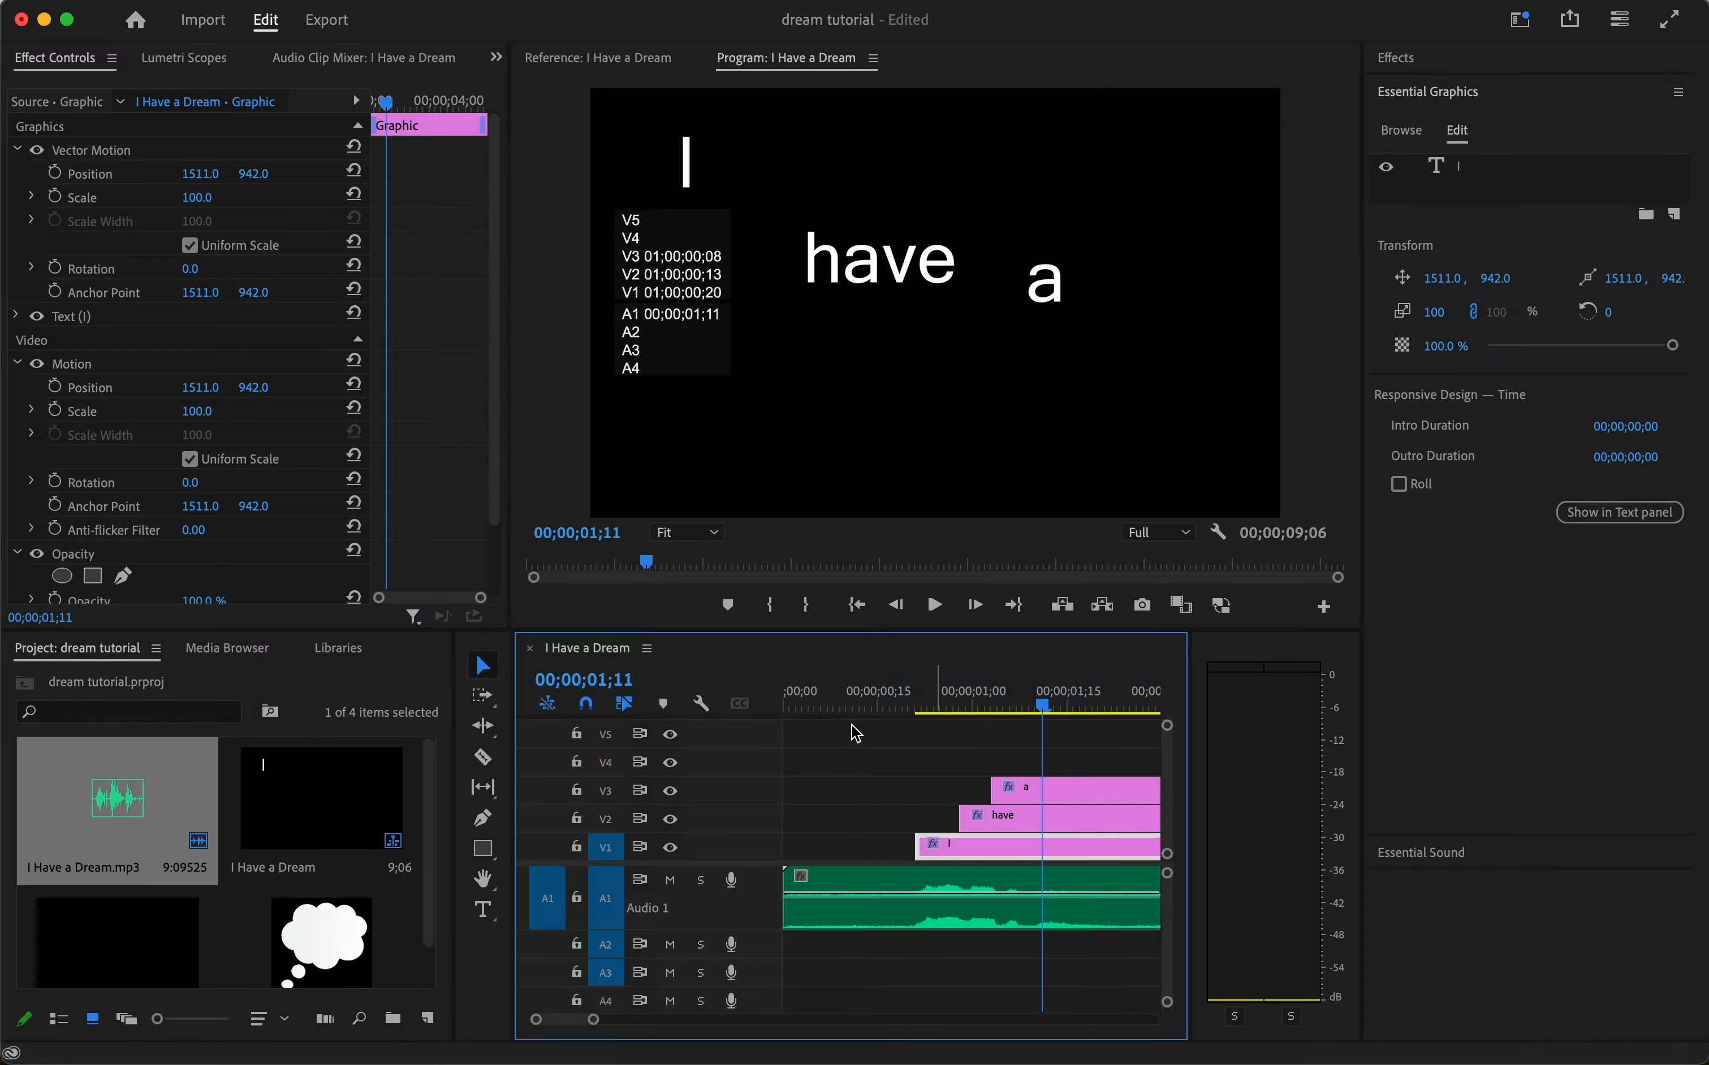
click(1022, 770)
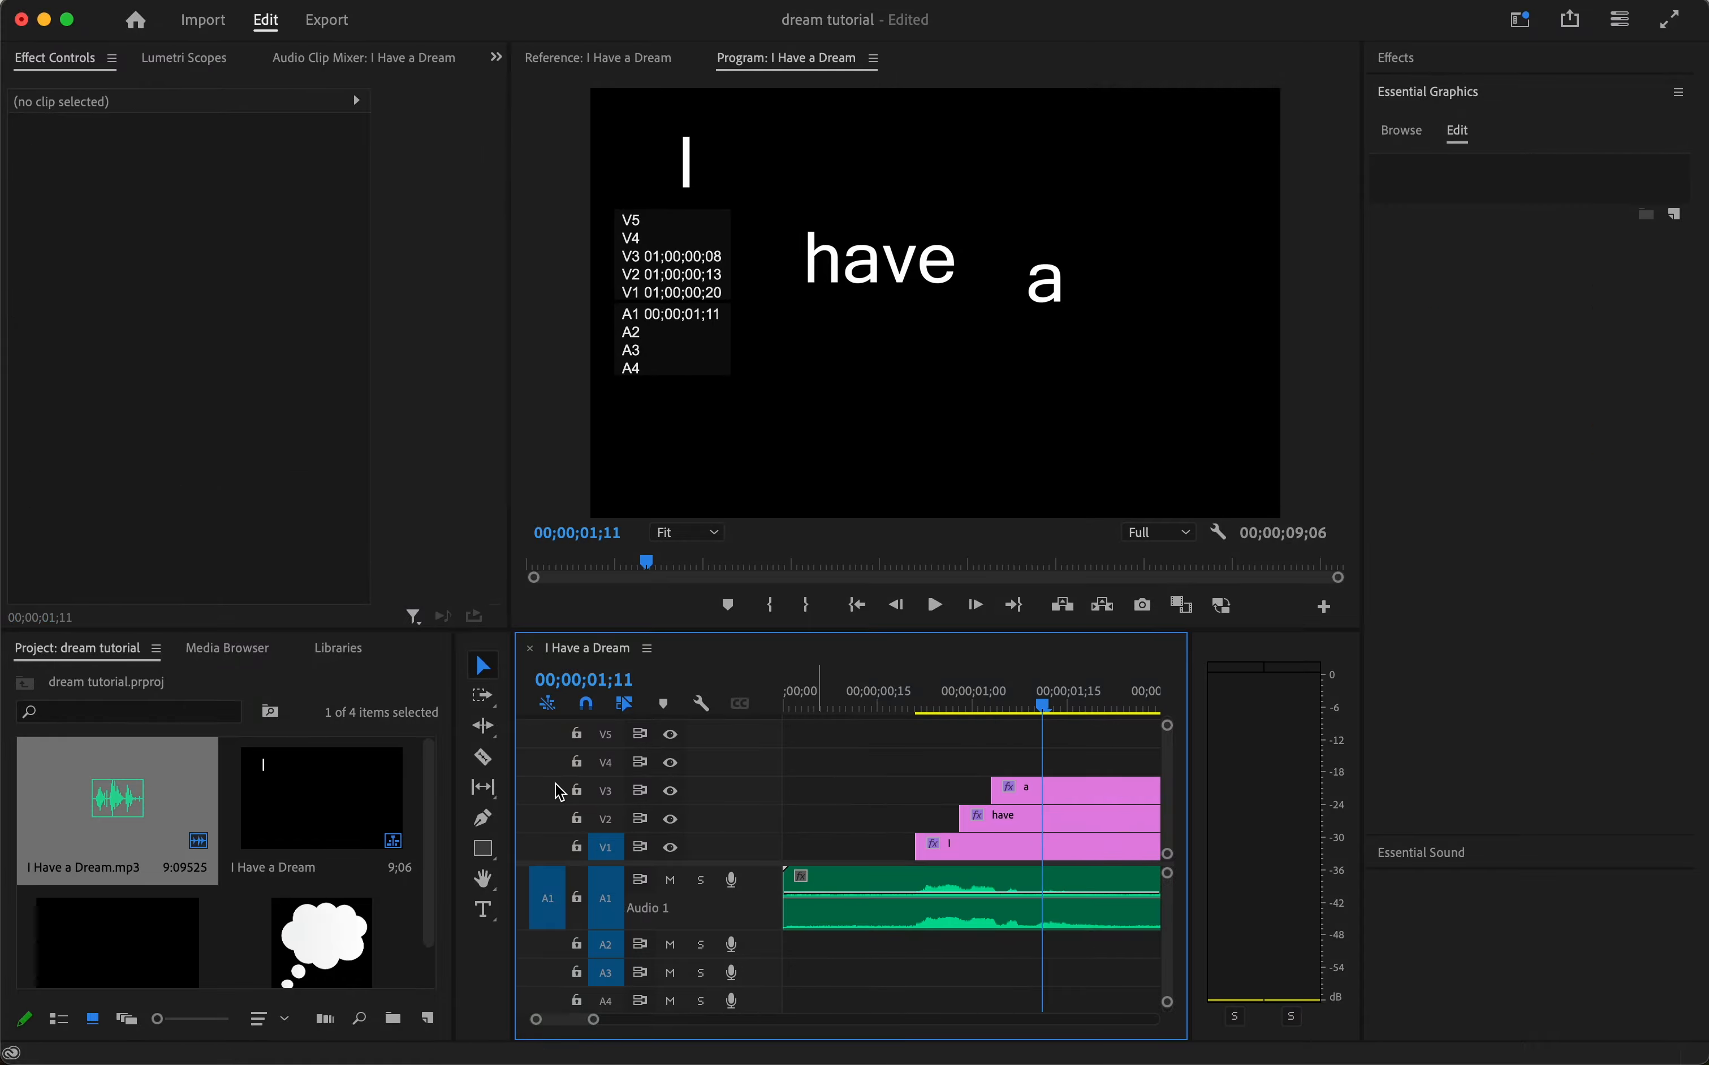
Add a separate text clip reading "dream" at 00;00;01;11, in a wide text box below the other words
click(485, 909)
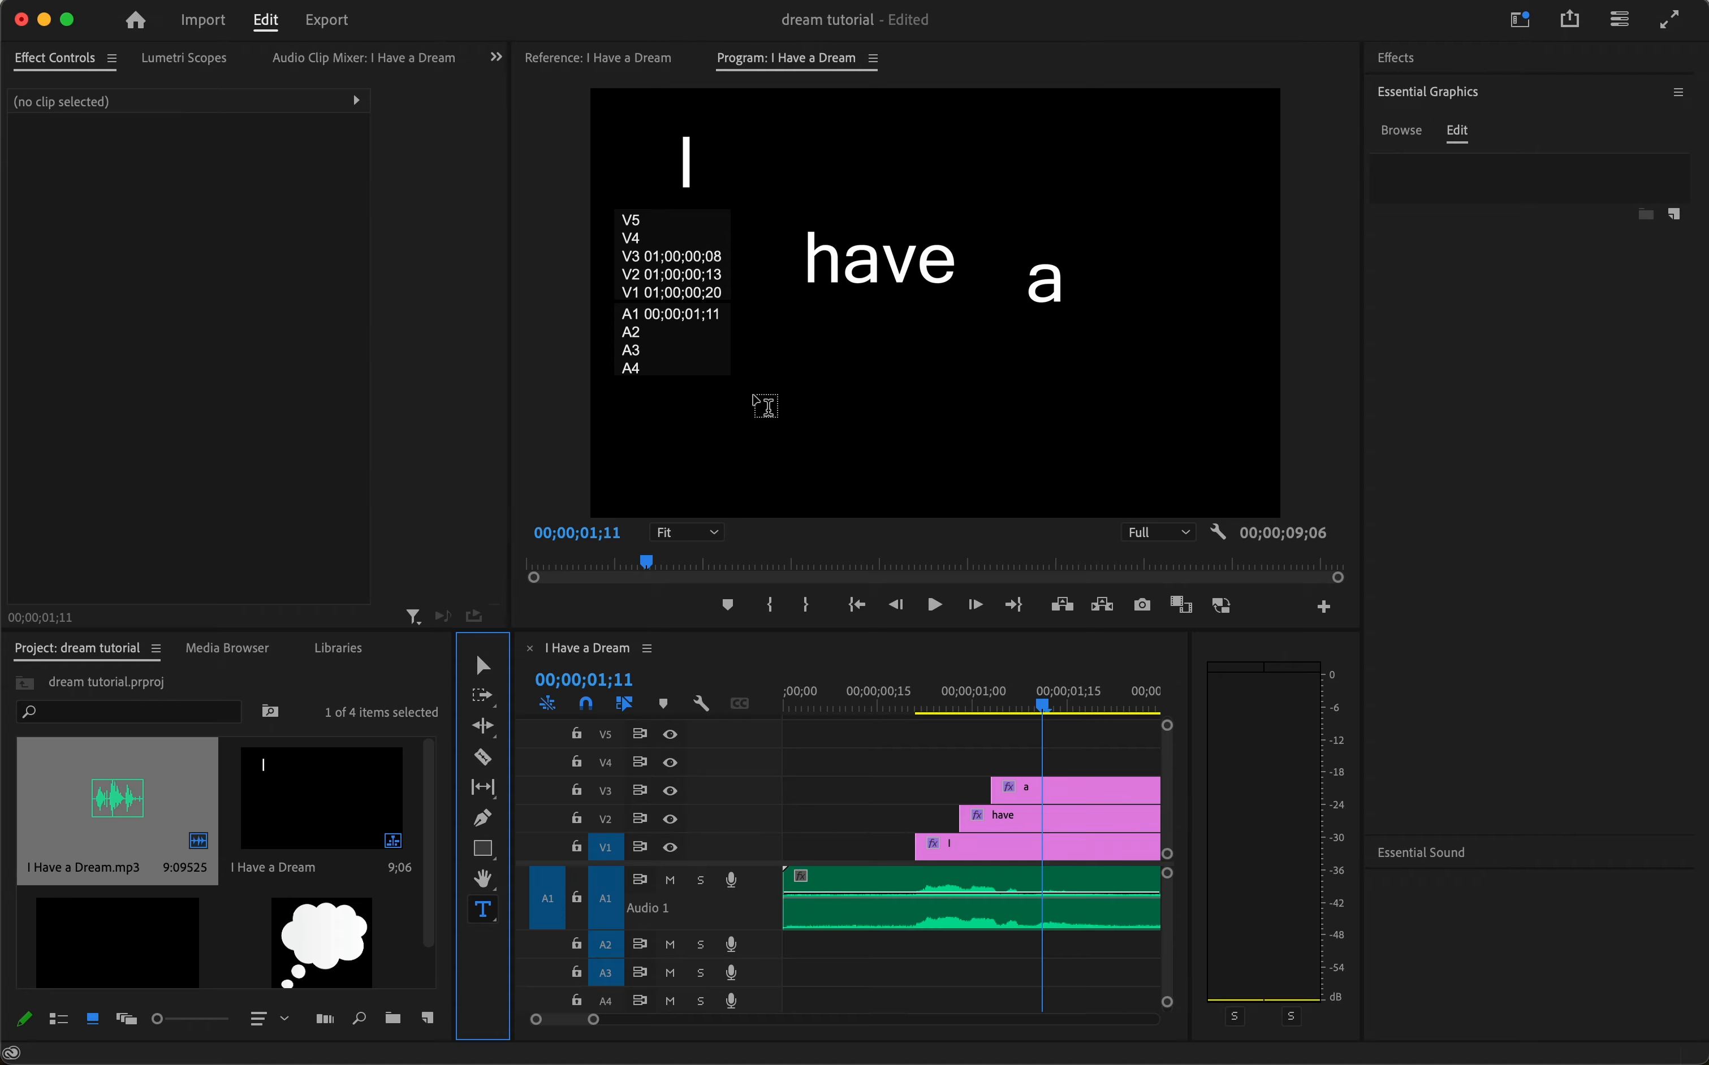
drag(713, 372, 1212, 490)
text(dream)
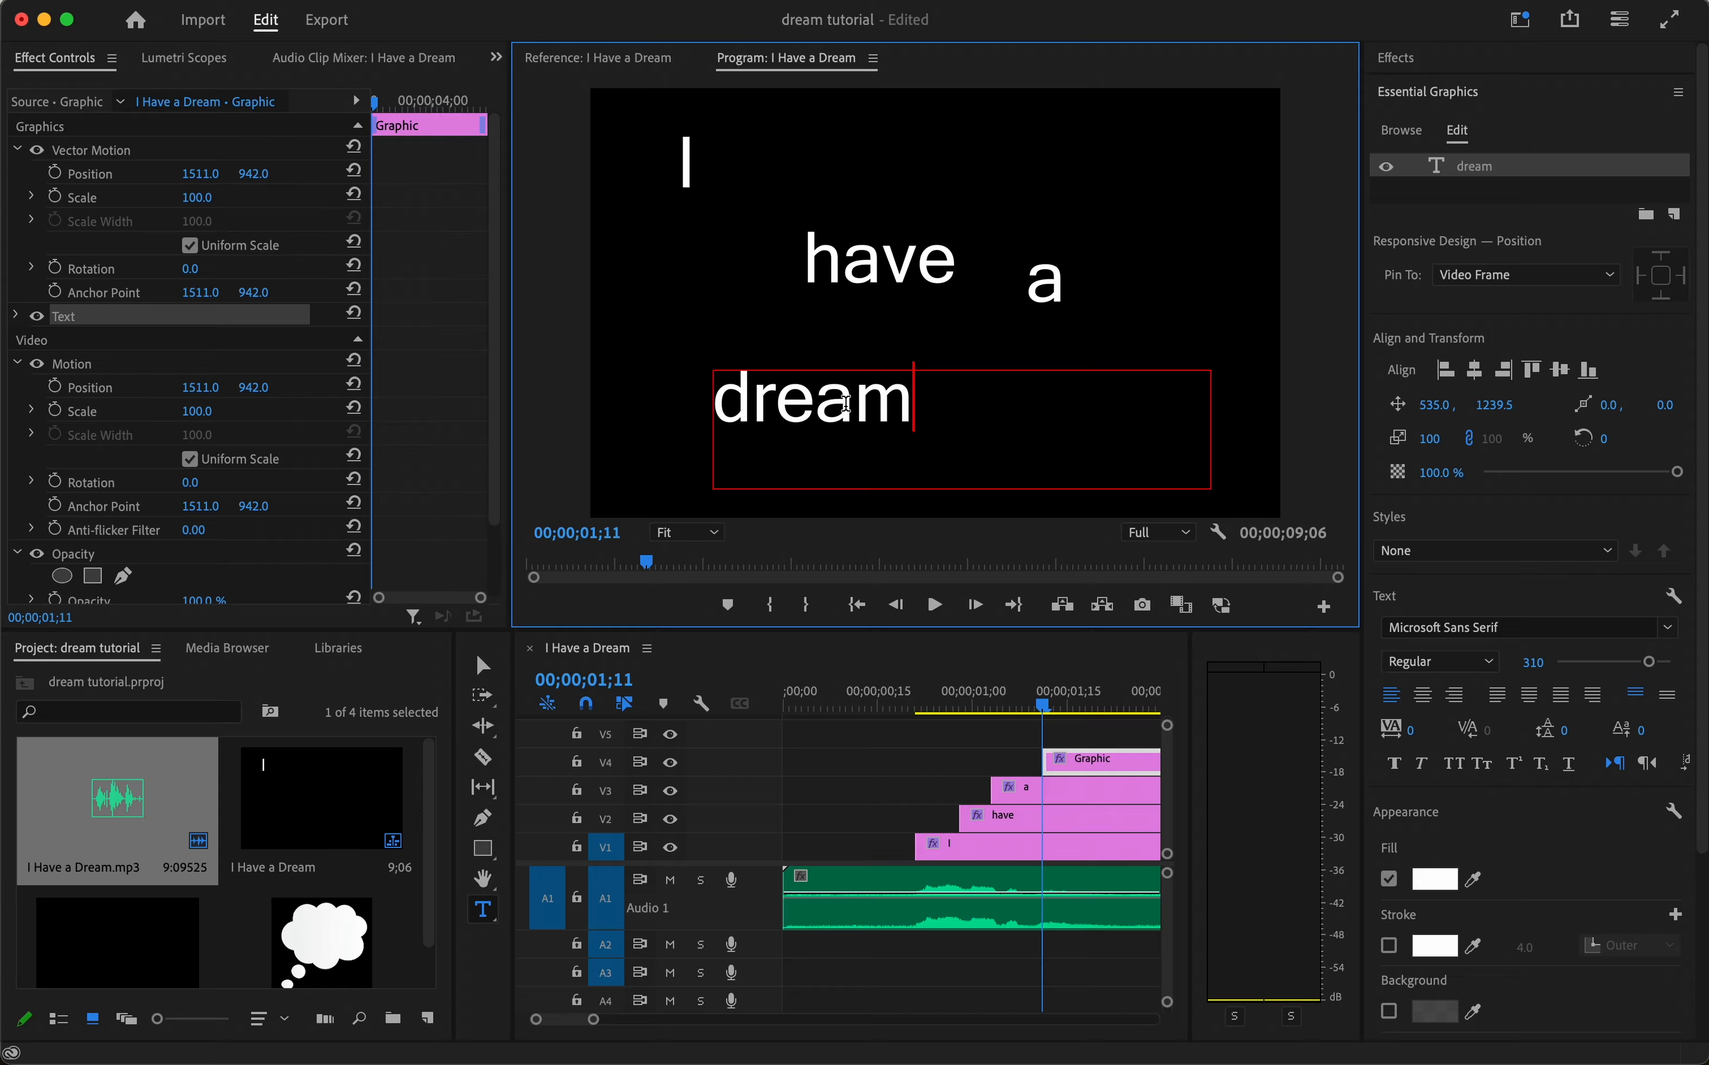
Set the "dream" text to size 400 in the Dream font
double_click(821, 400)
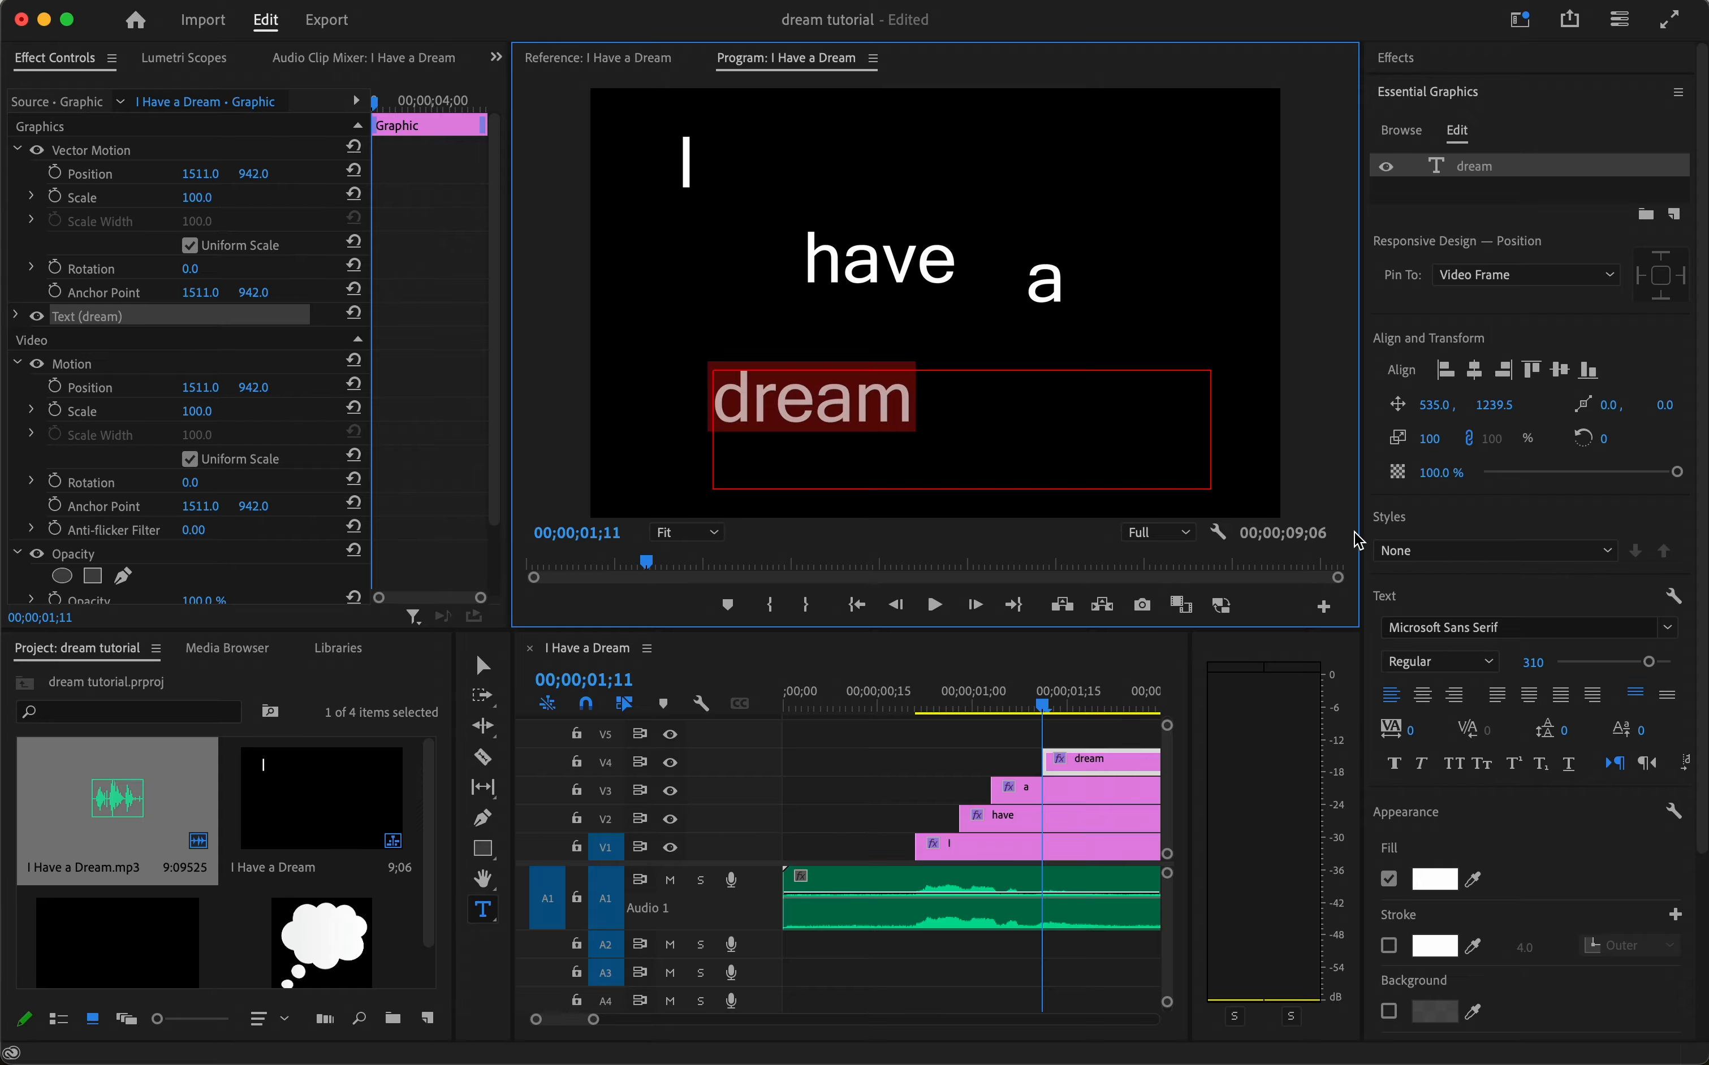
drag(1657, 668, 1704, 670)
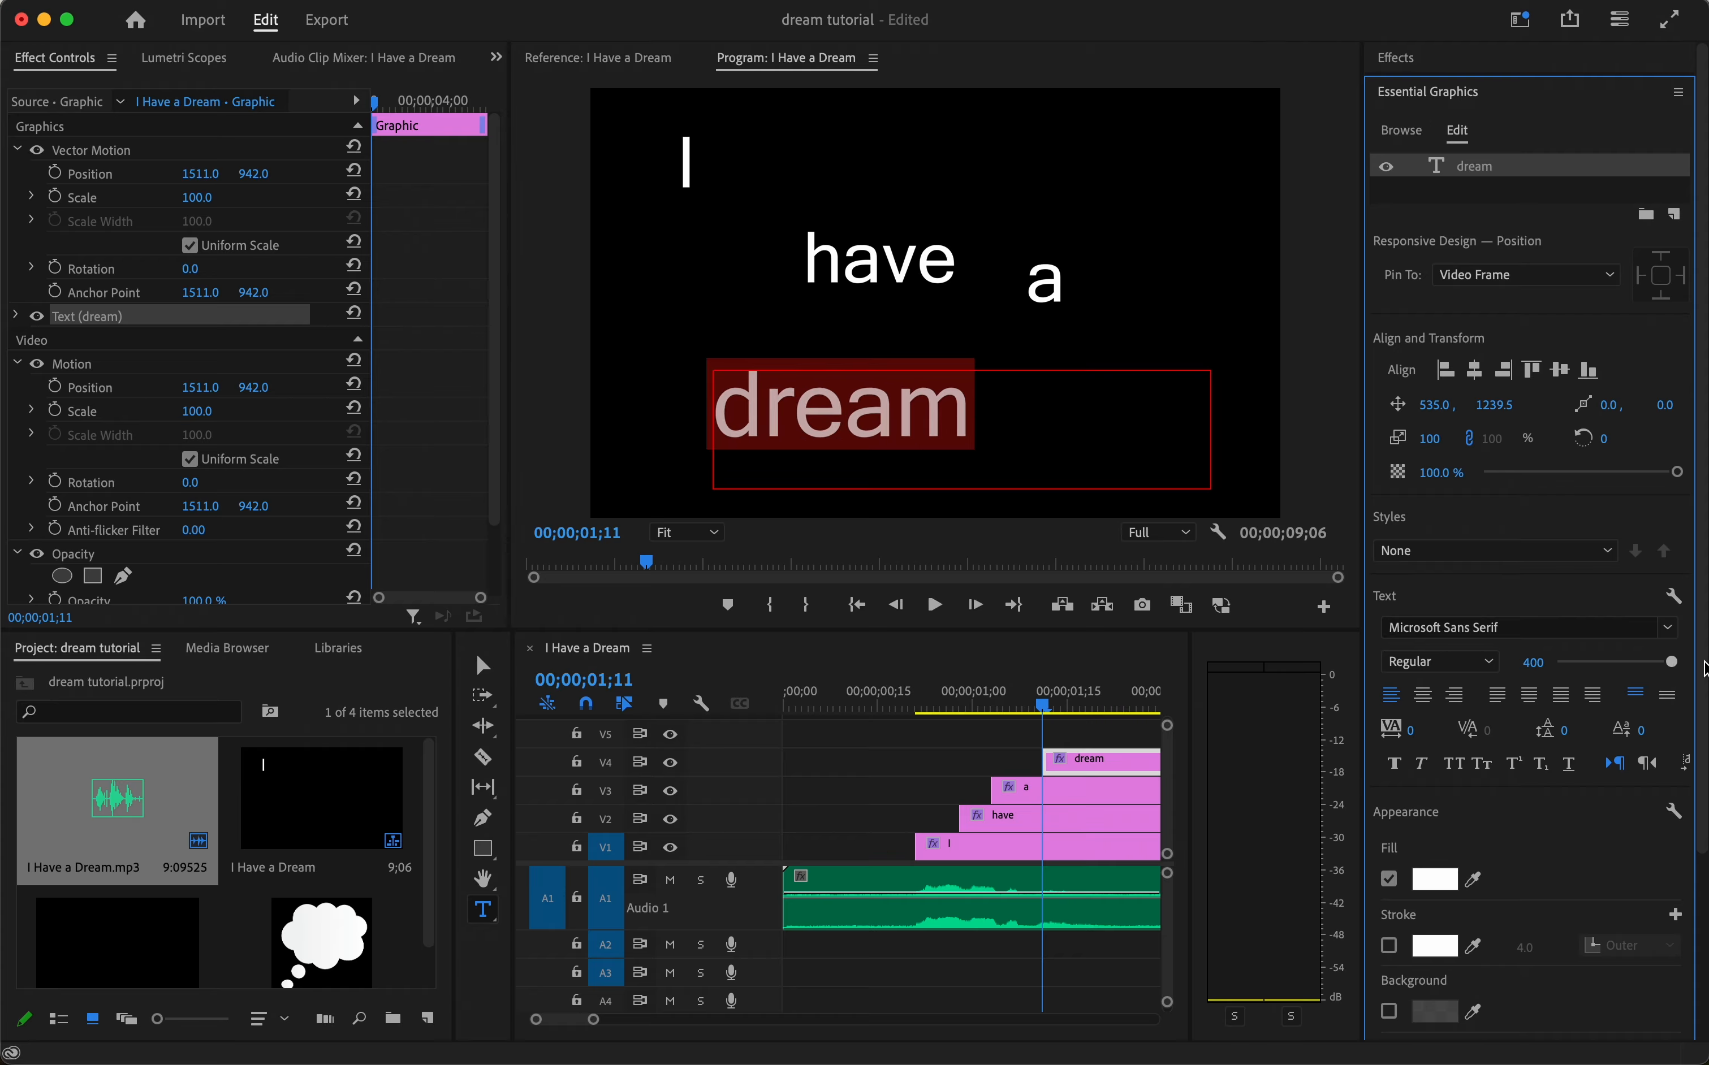
click(1505, 625)
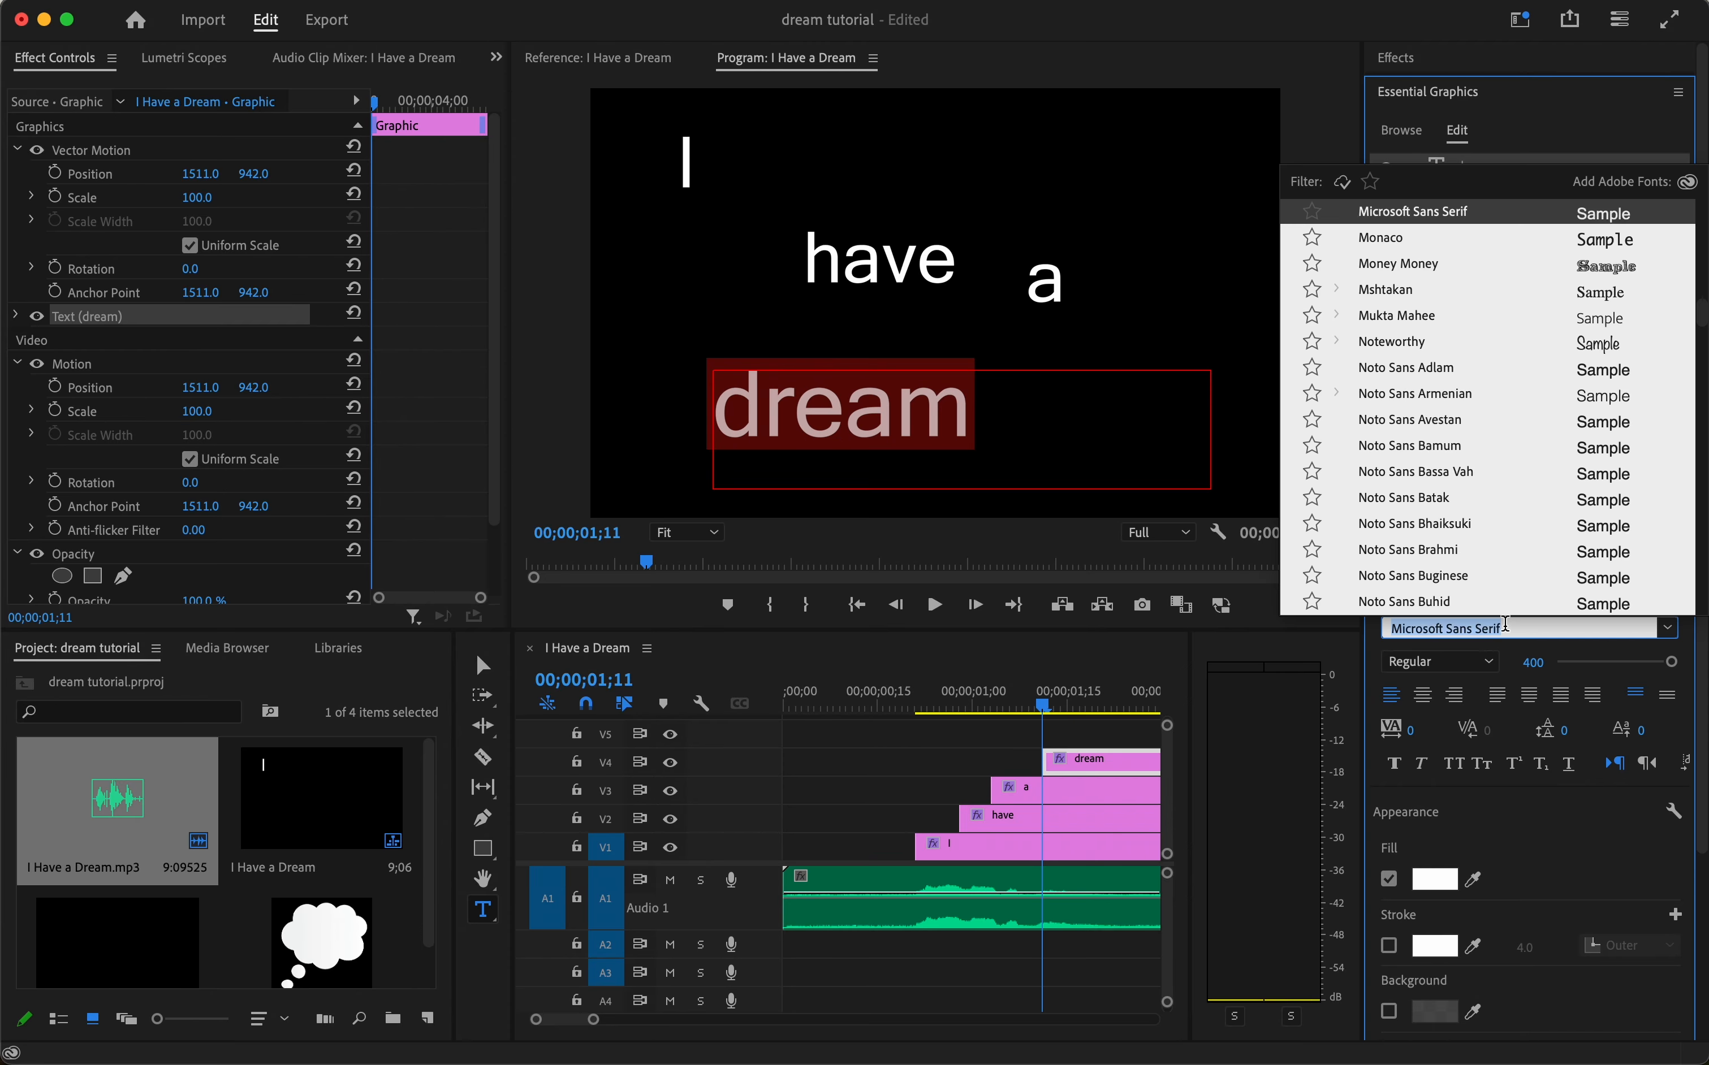
text(dream)
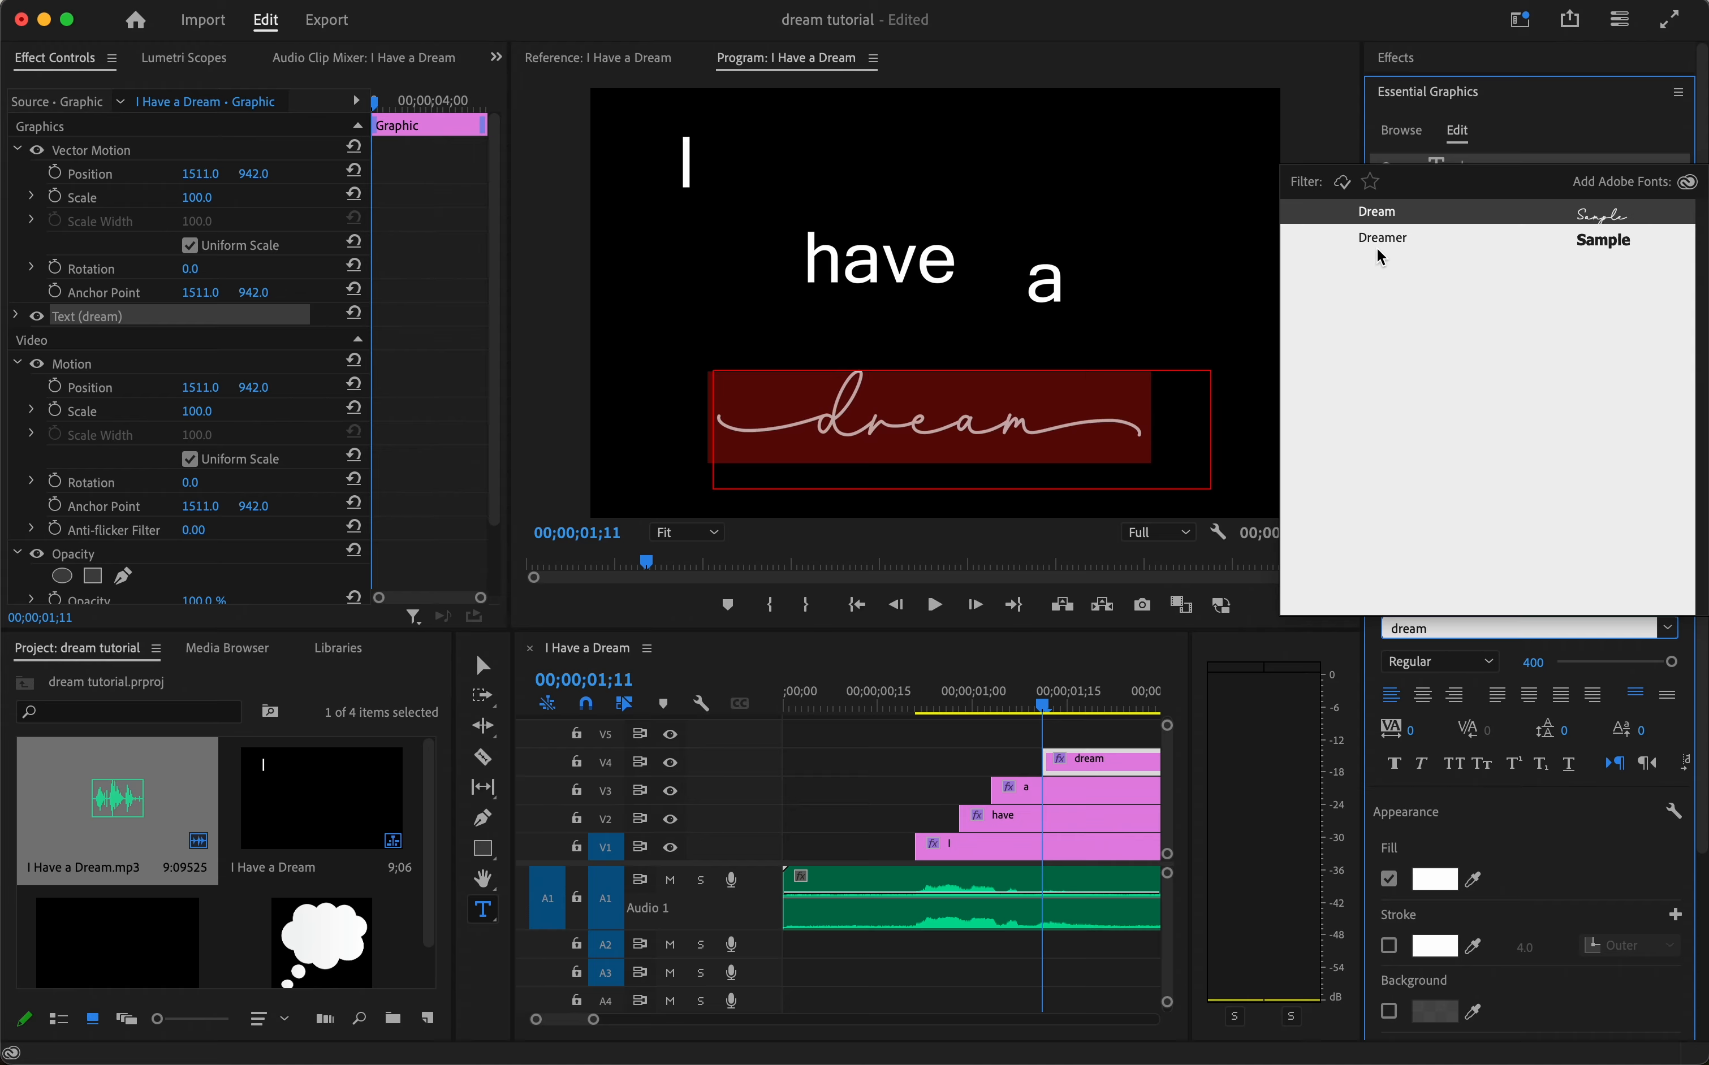
click(1398, 223)
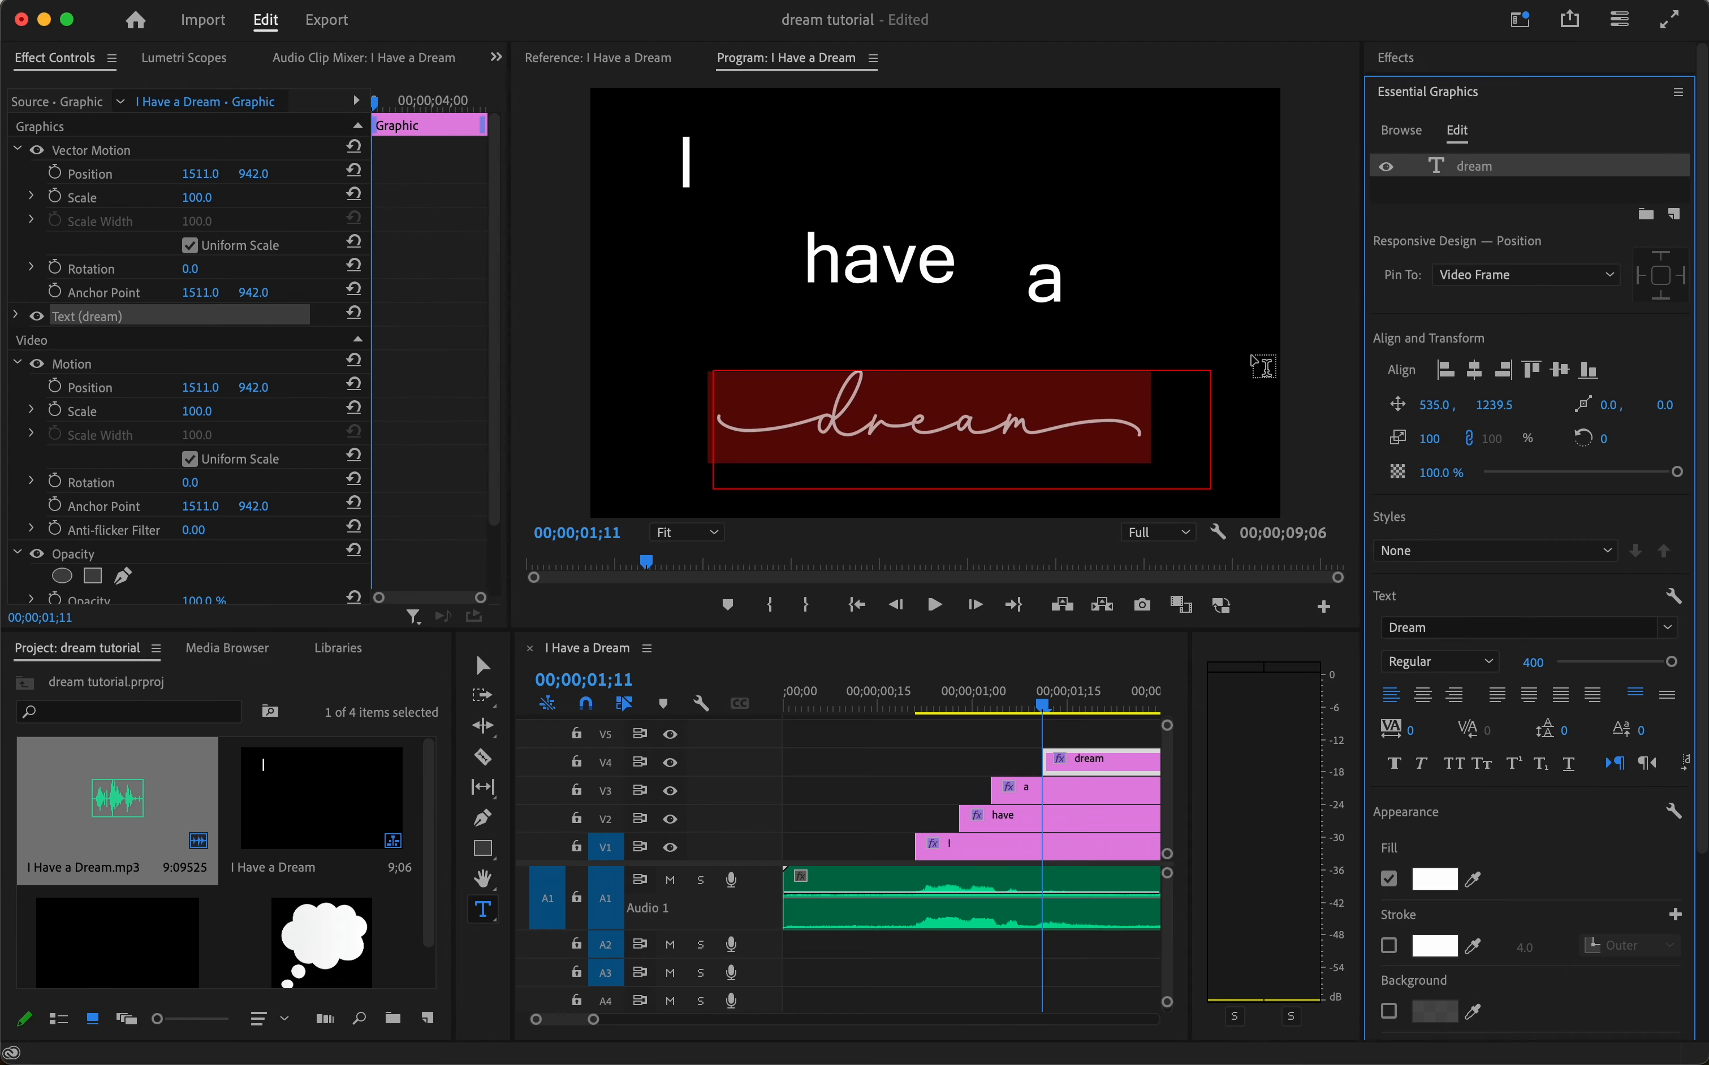
Change the fill color of "dream" to red, F60606
click(1435, 879)
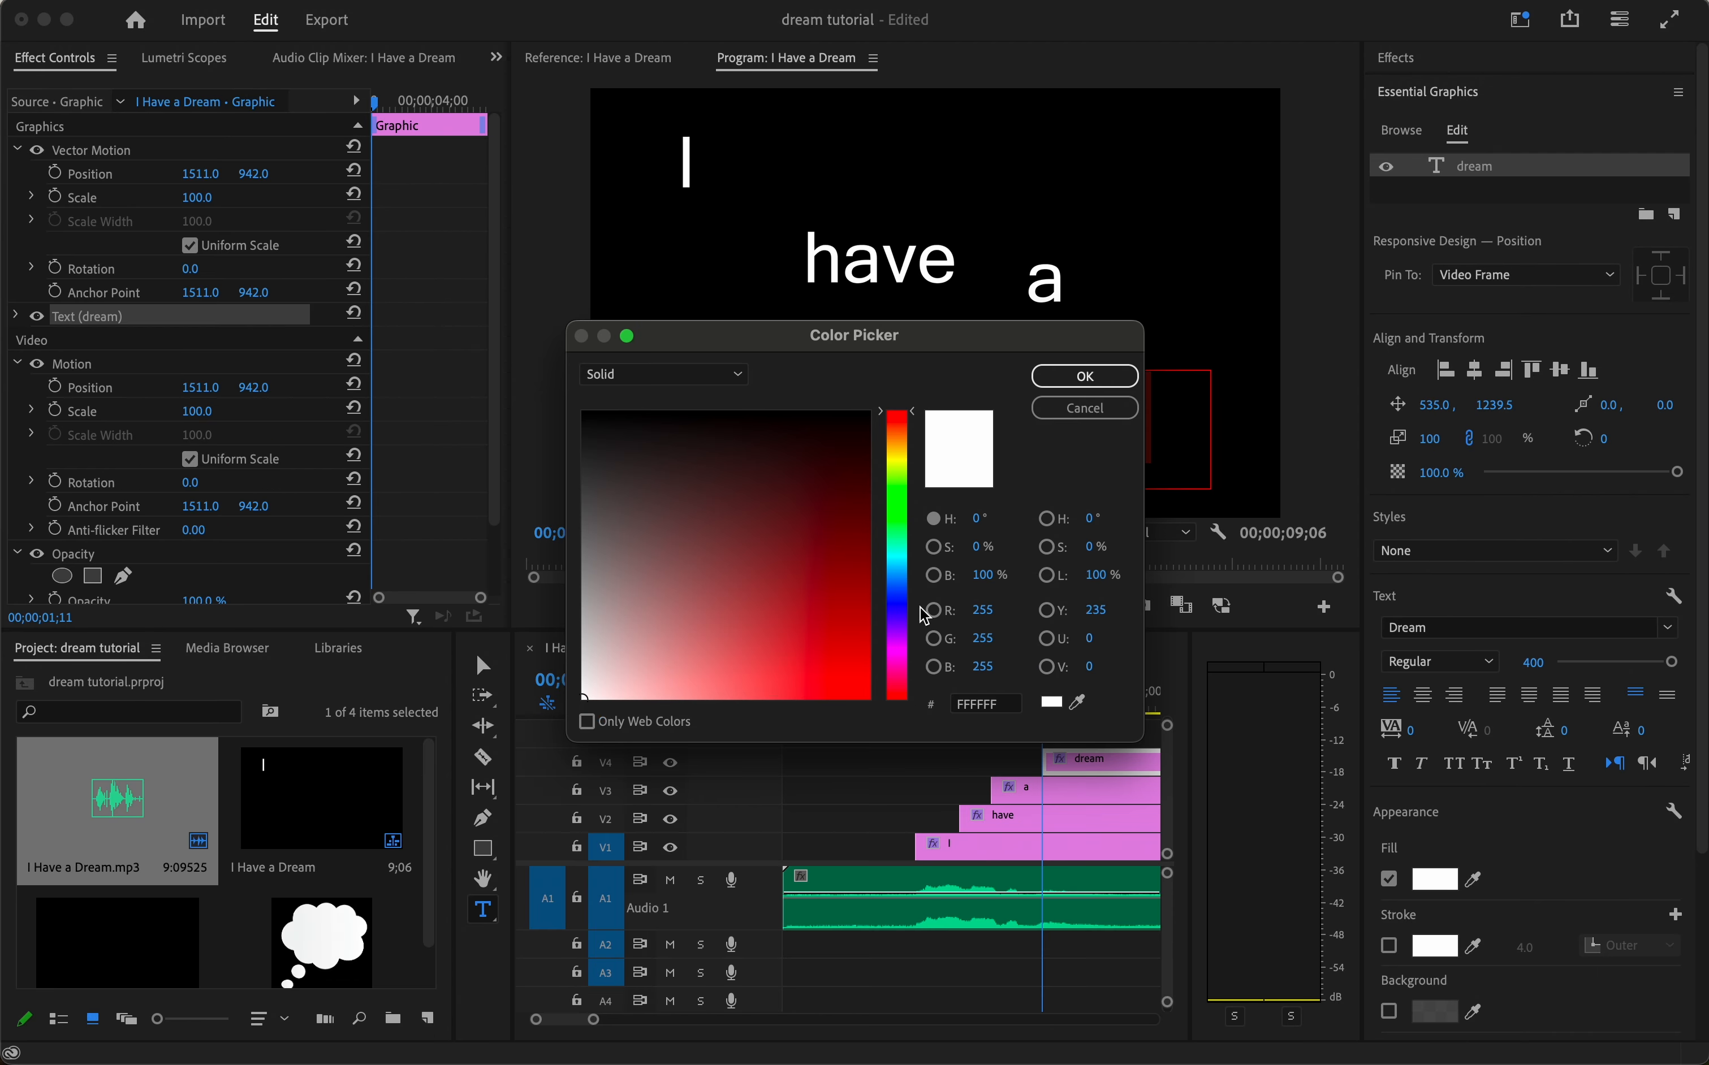
click(863, 688)
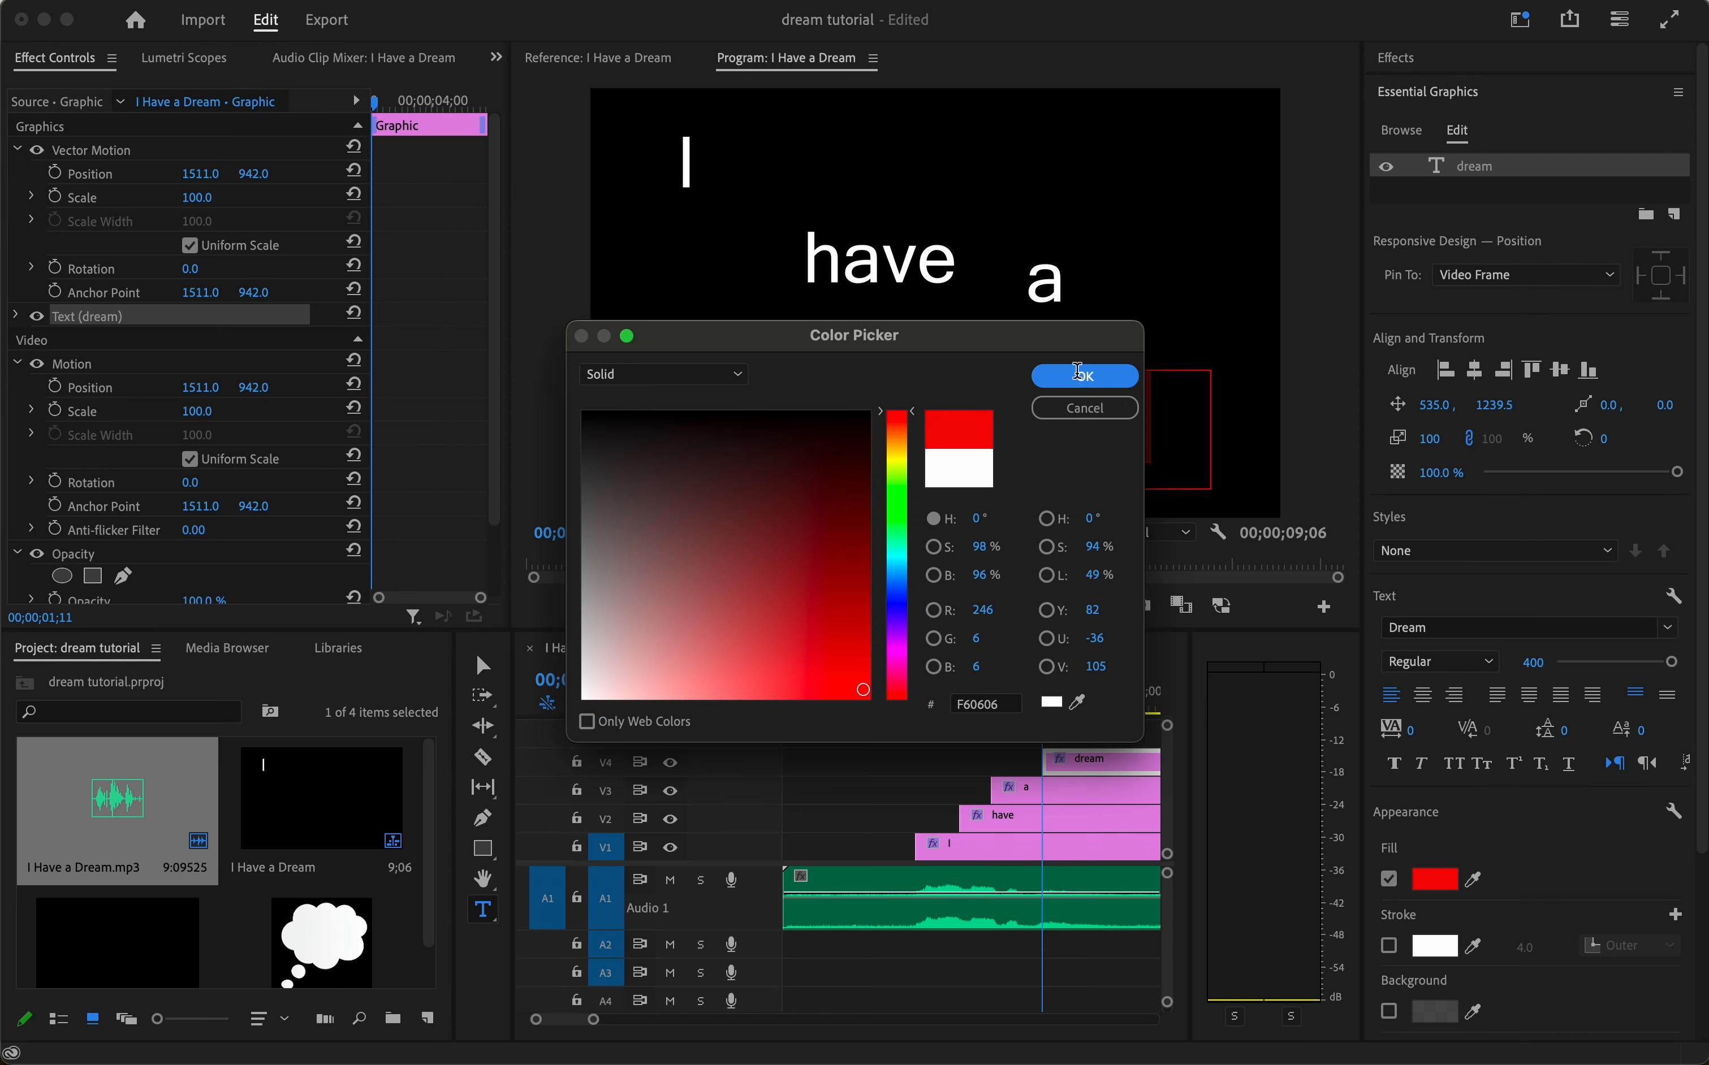
click(1085, 377)
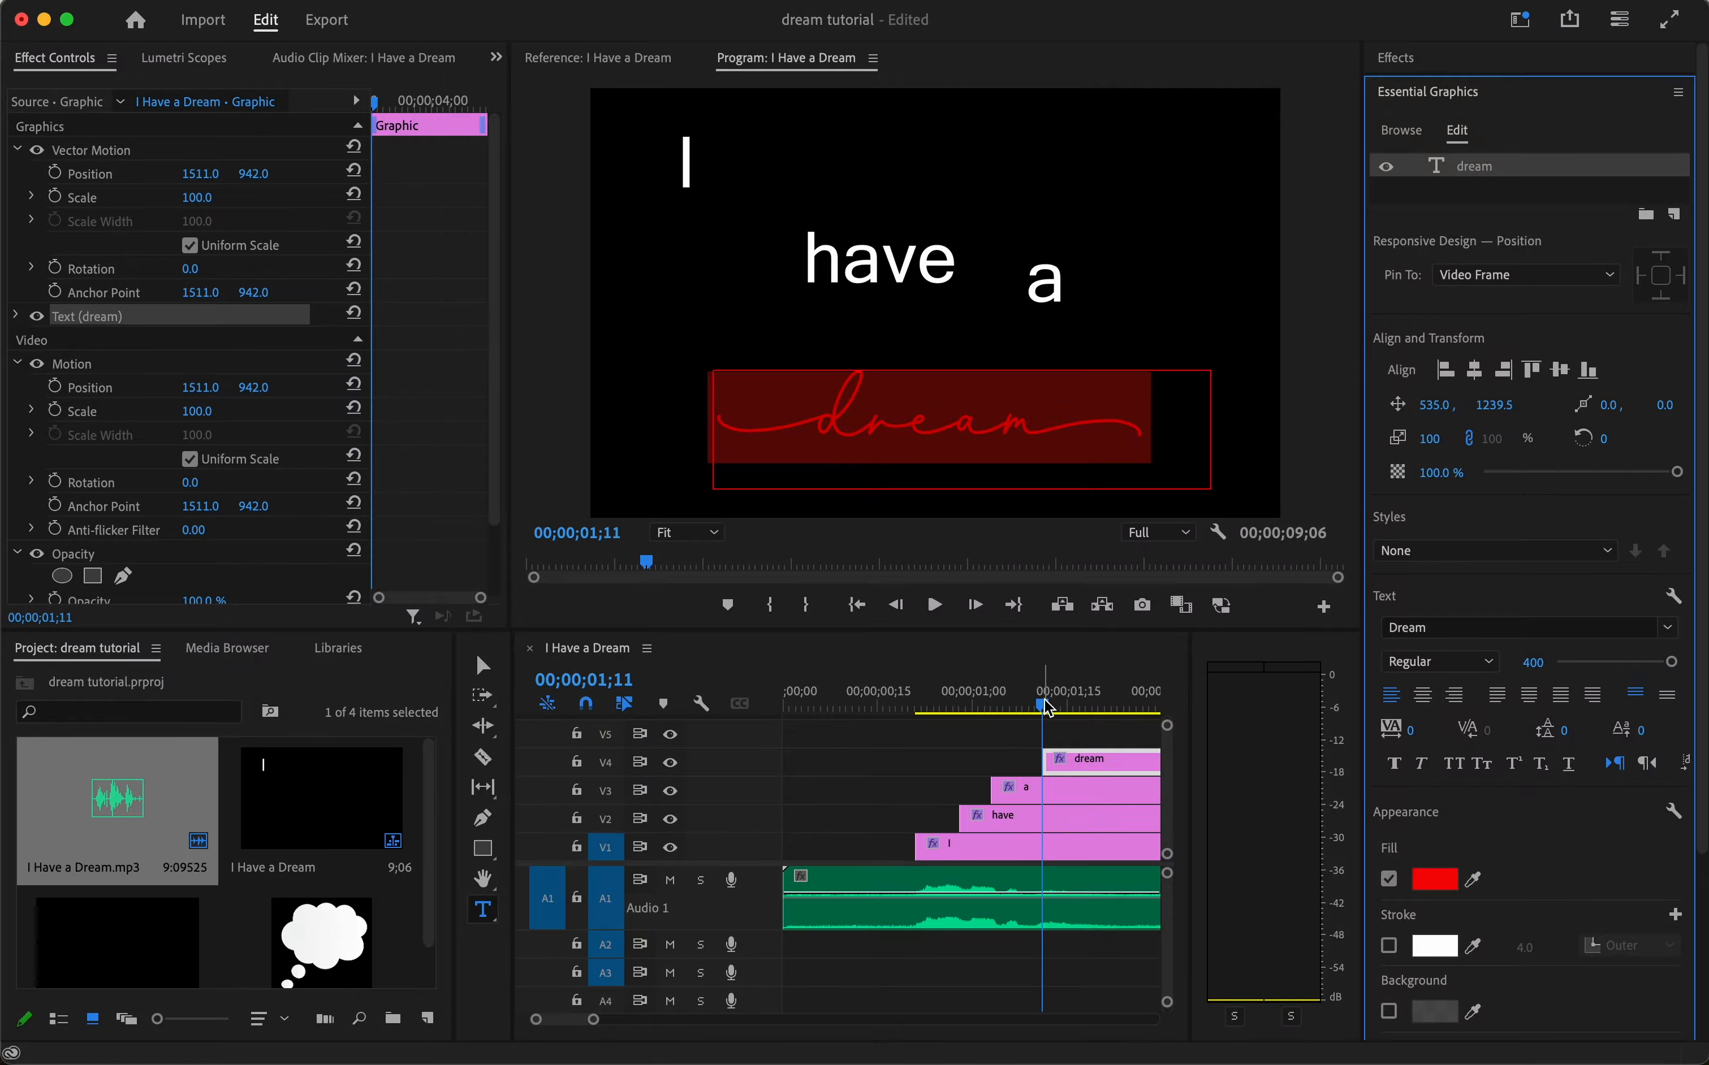
Play the sequence from the beginning to check the timing of "dream" with the other words
drag(1047, 705, 778, 705)
key(space)
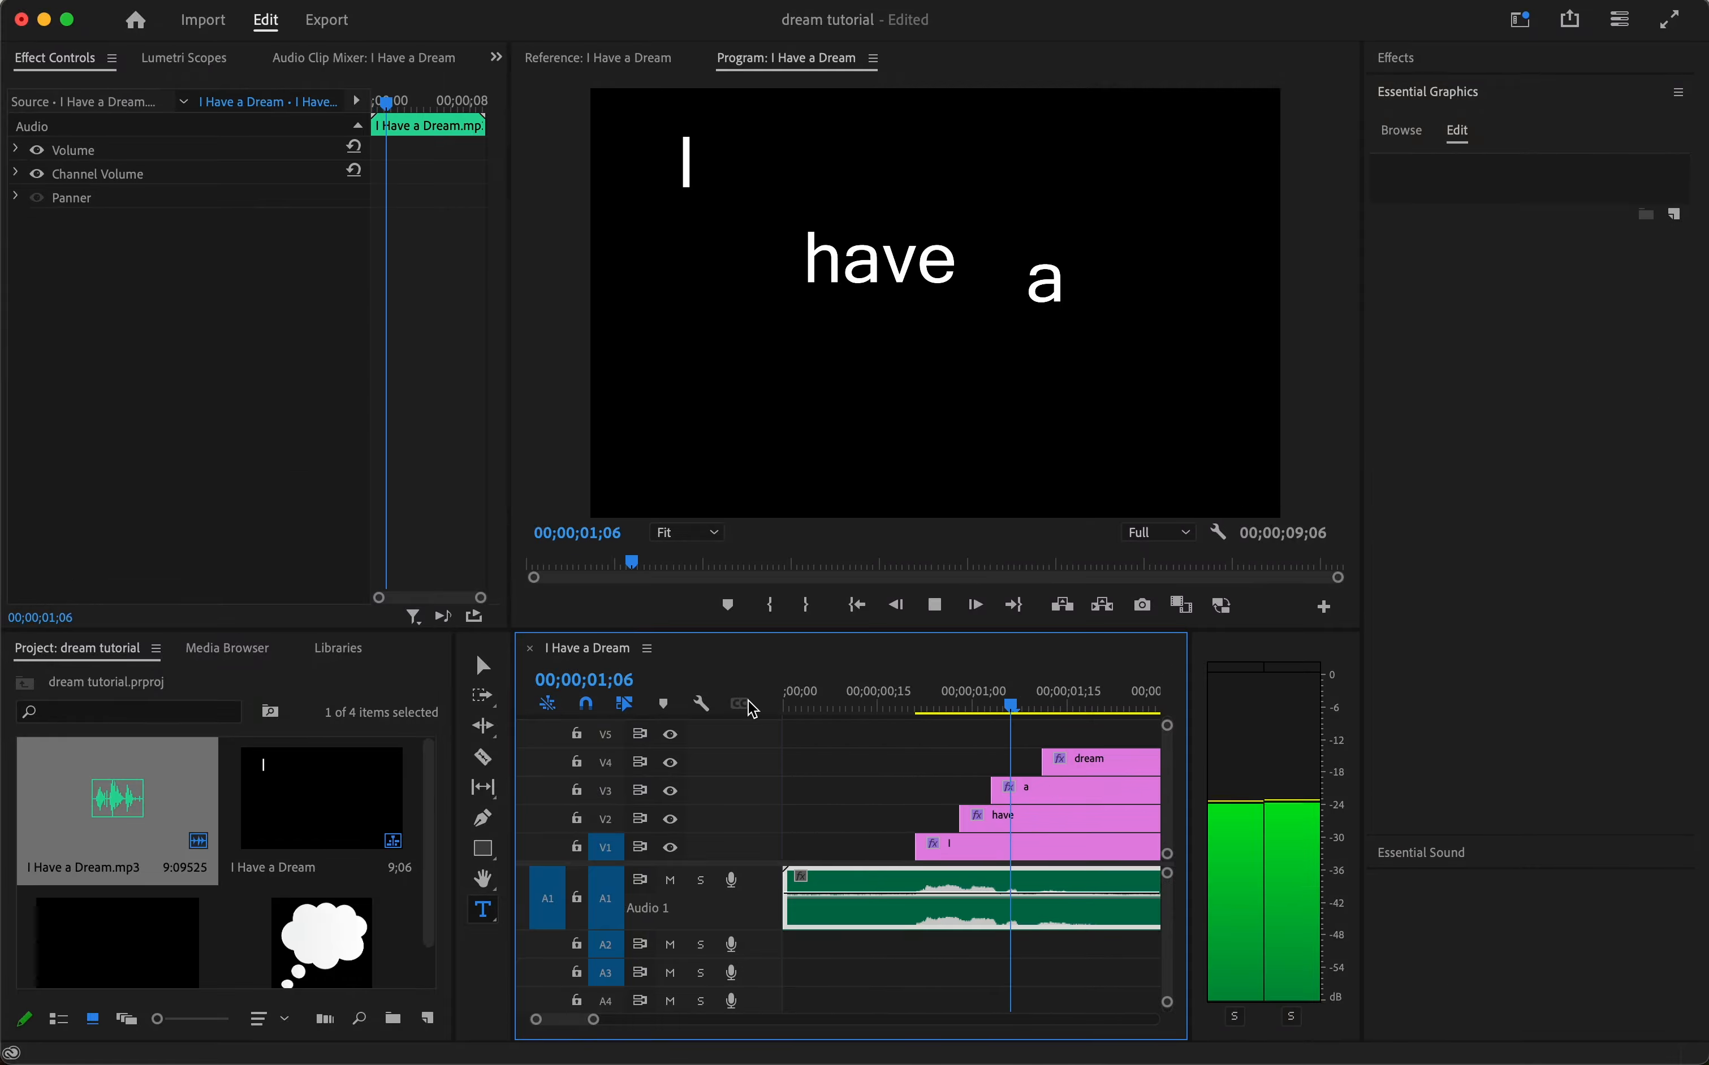
key(space)
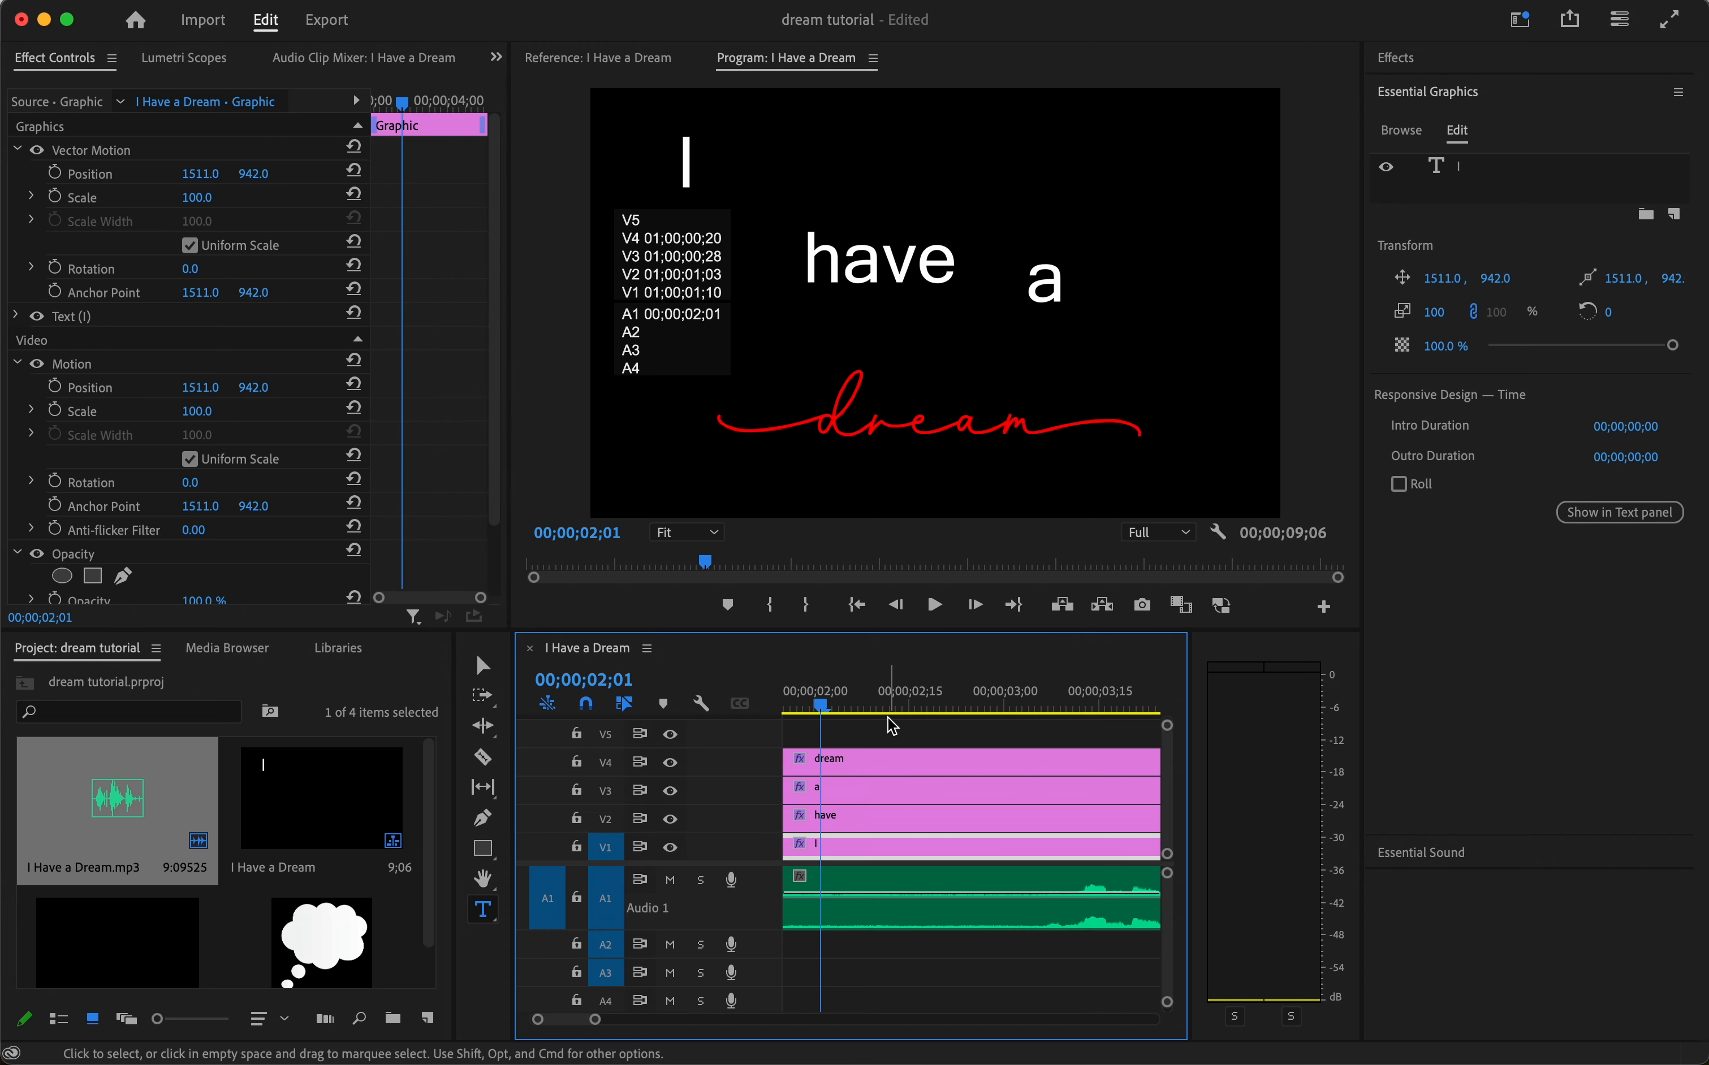
Animate the "I" clip's Vector Motion position with keyframes from 00;00;00;21, ending at a vertical position of 824 at 00;00;00;24
scroll(892, 725, left, 5)
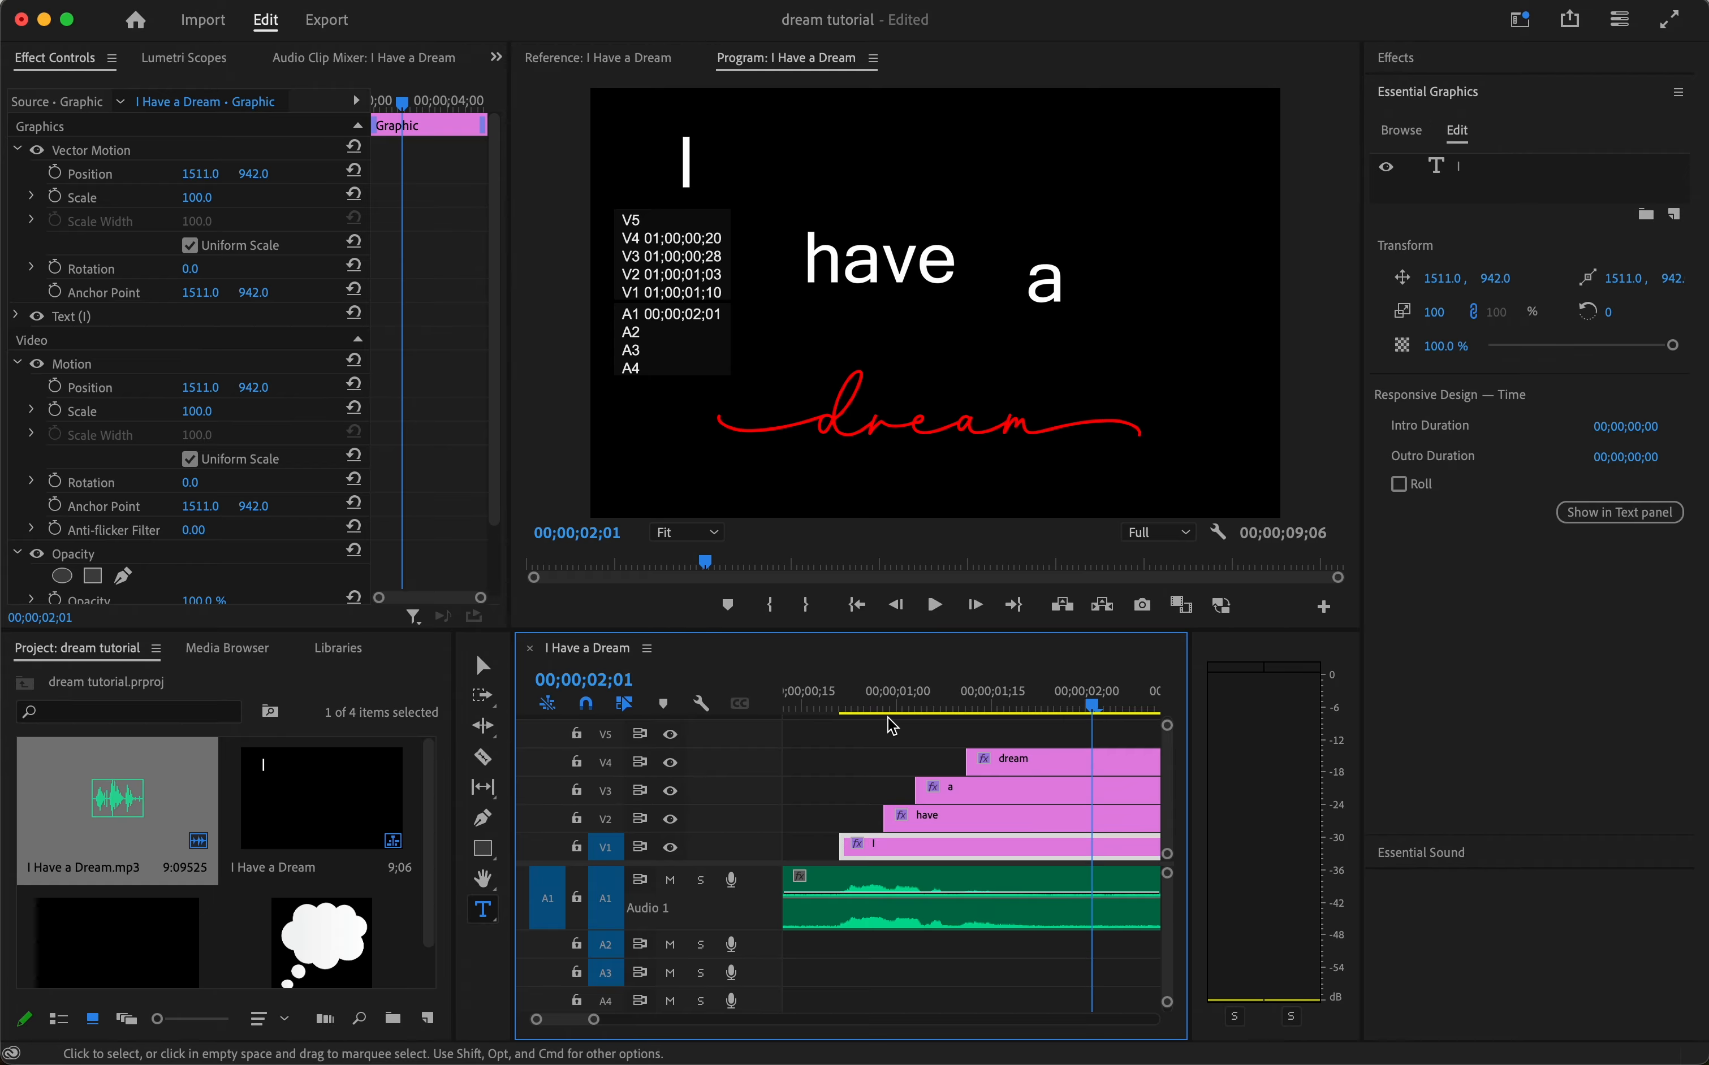
click(832, 784)
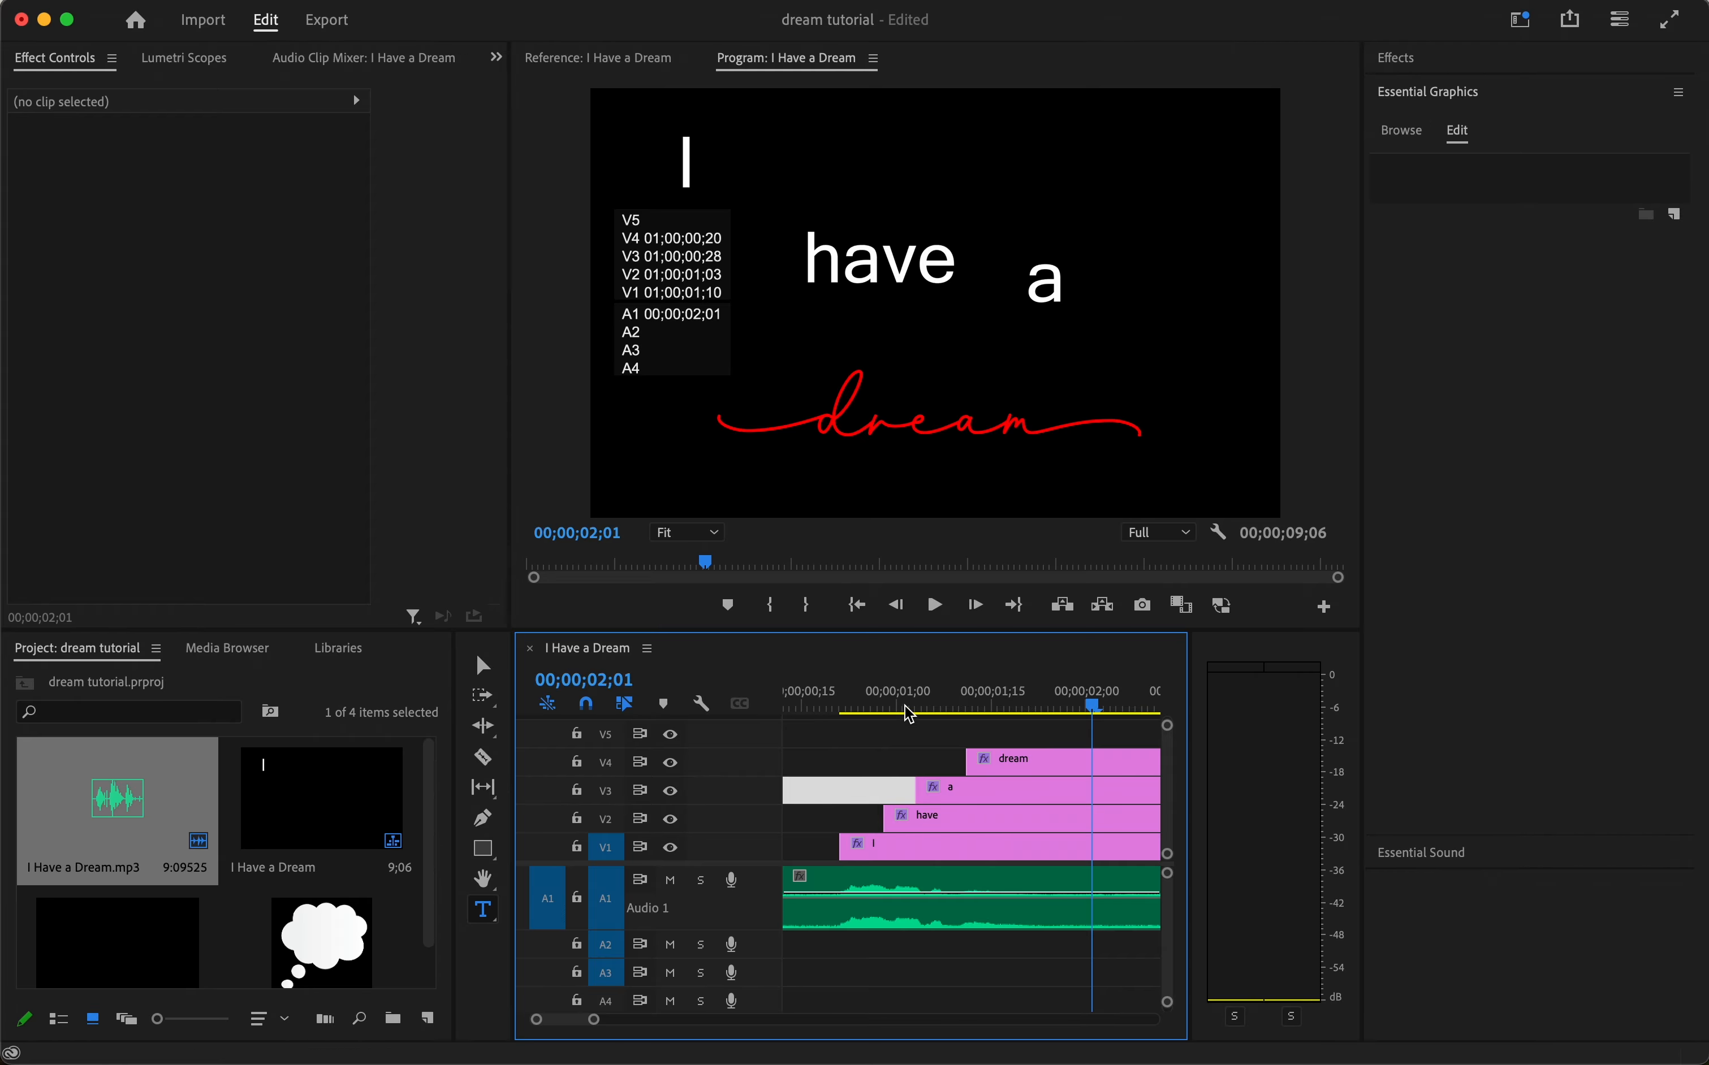
click(854, 706)
drag(854, 706, 837, 705)
click(870, 851)
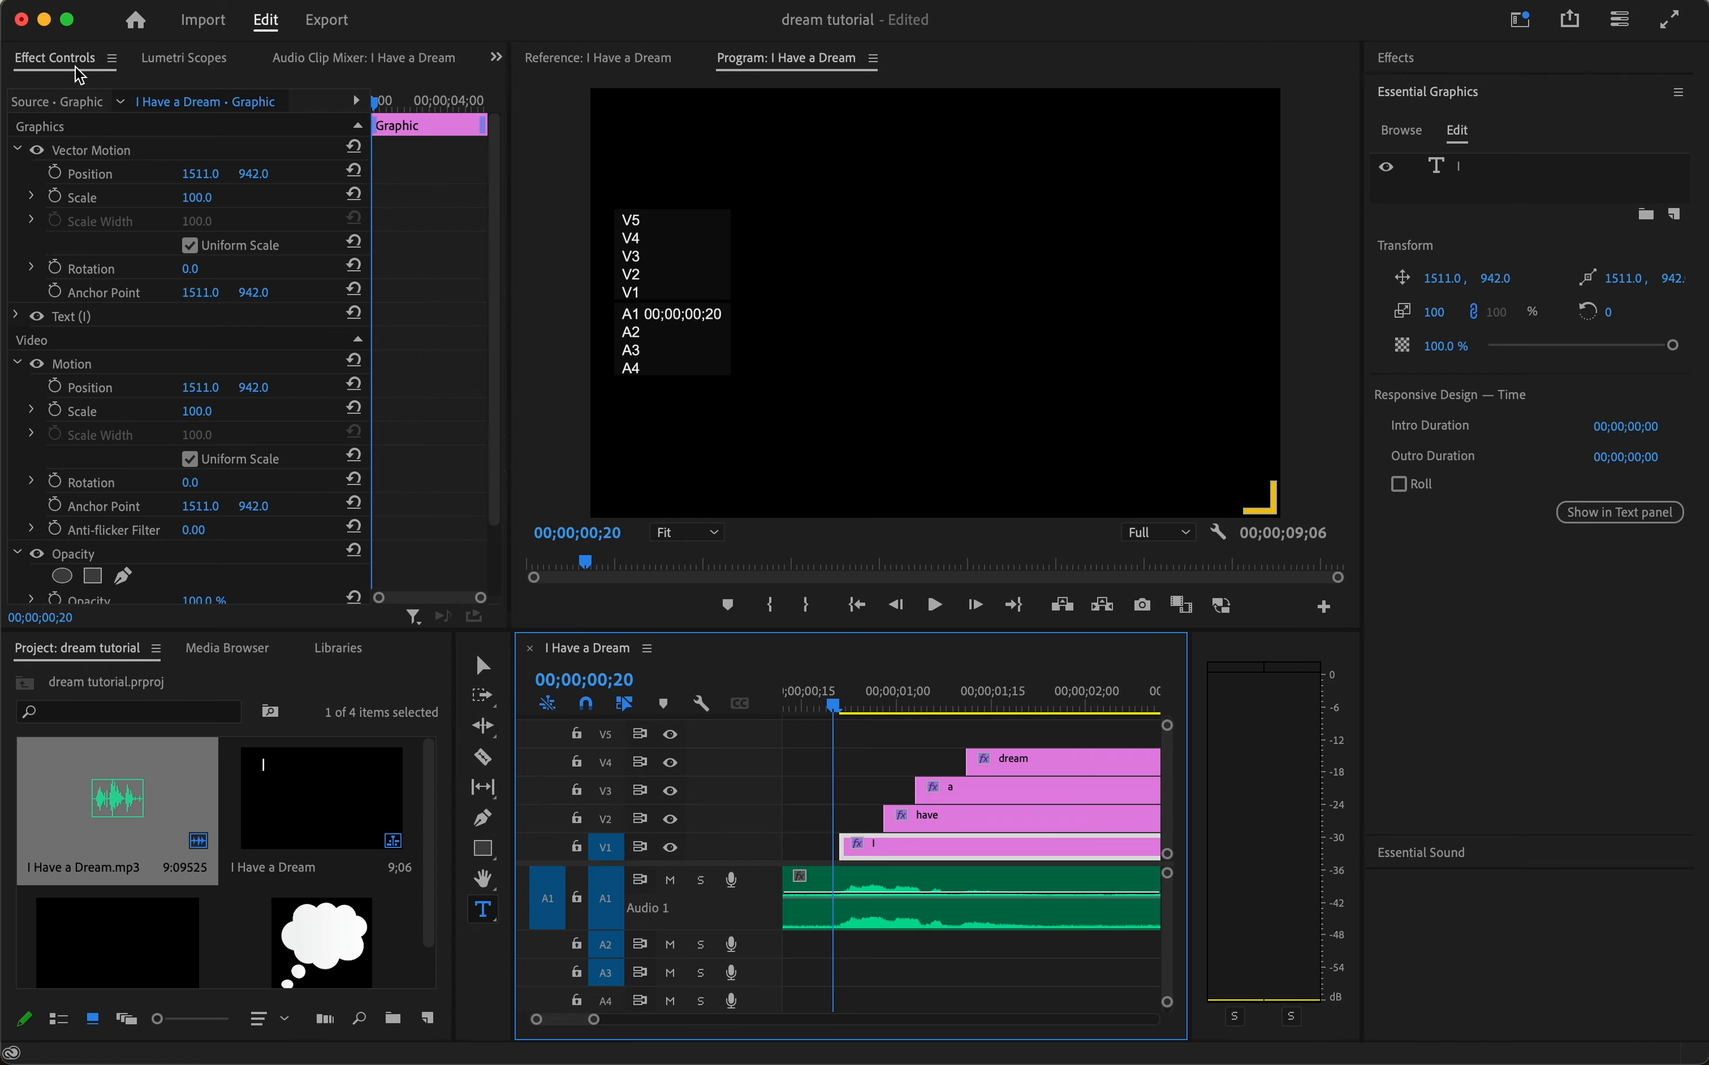
click(840, 707)
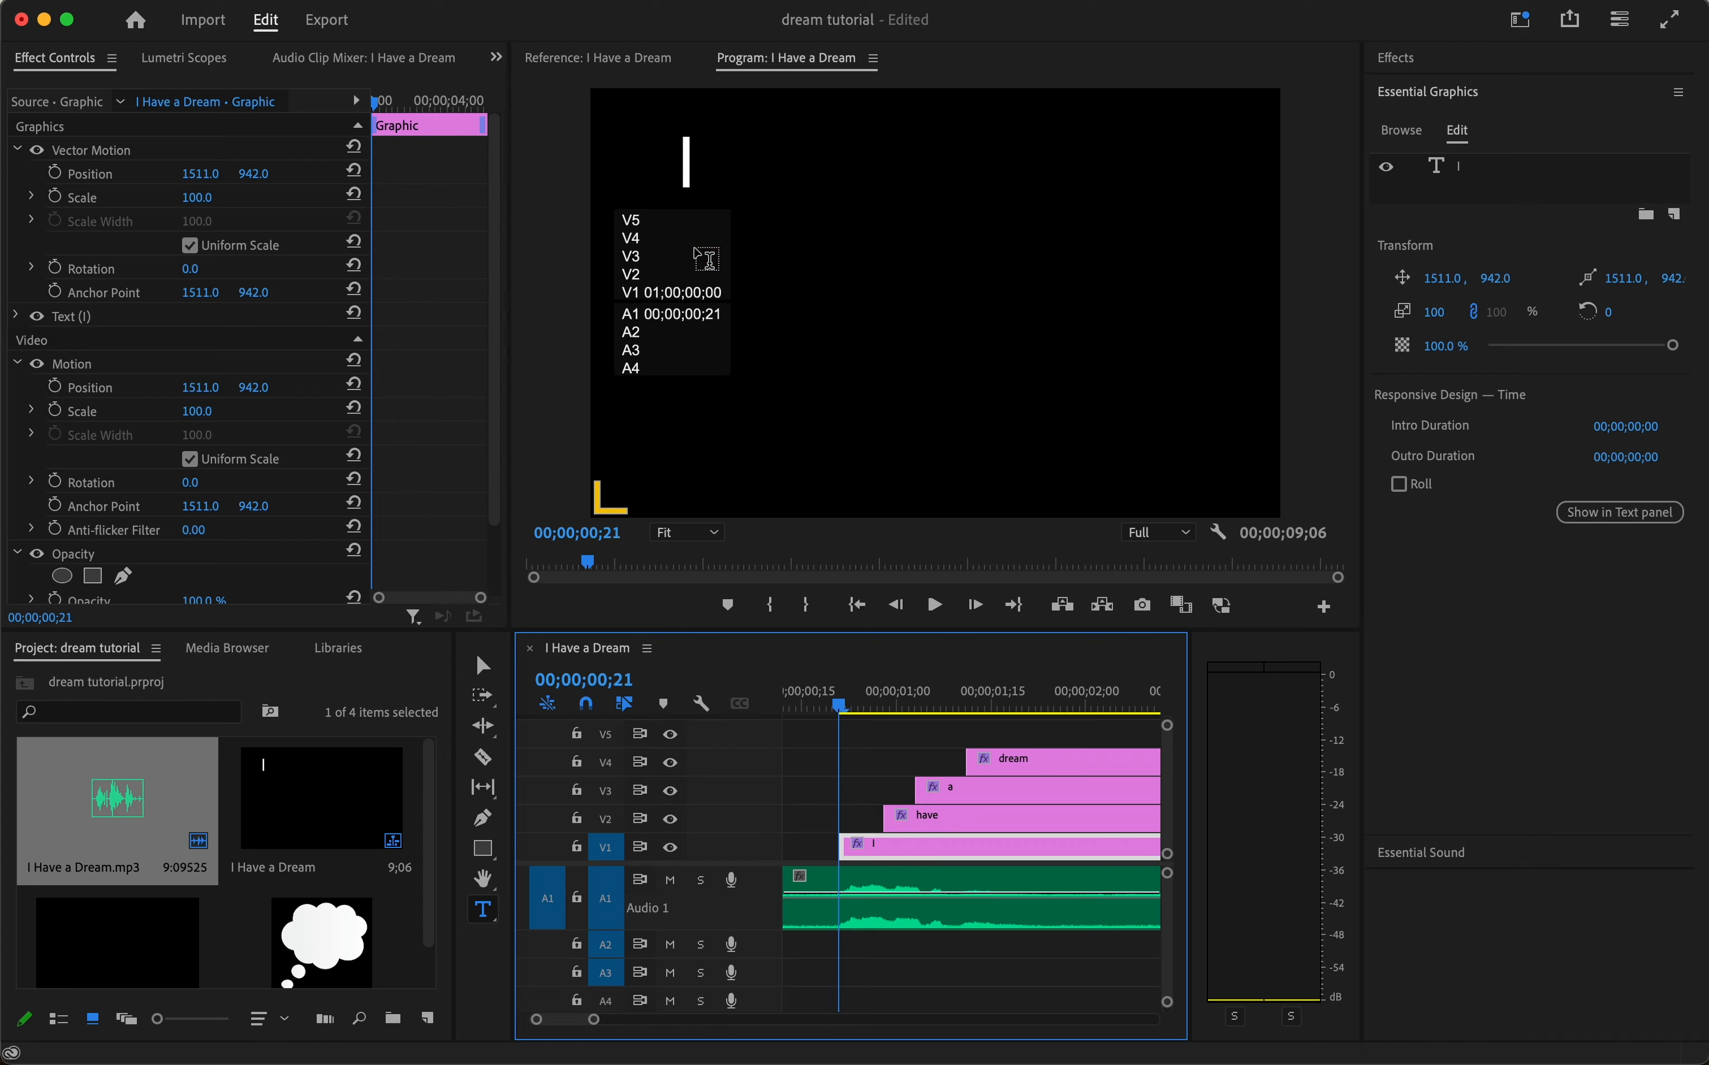
click(54, 173)
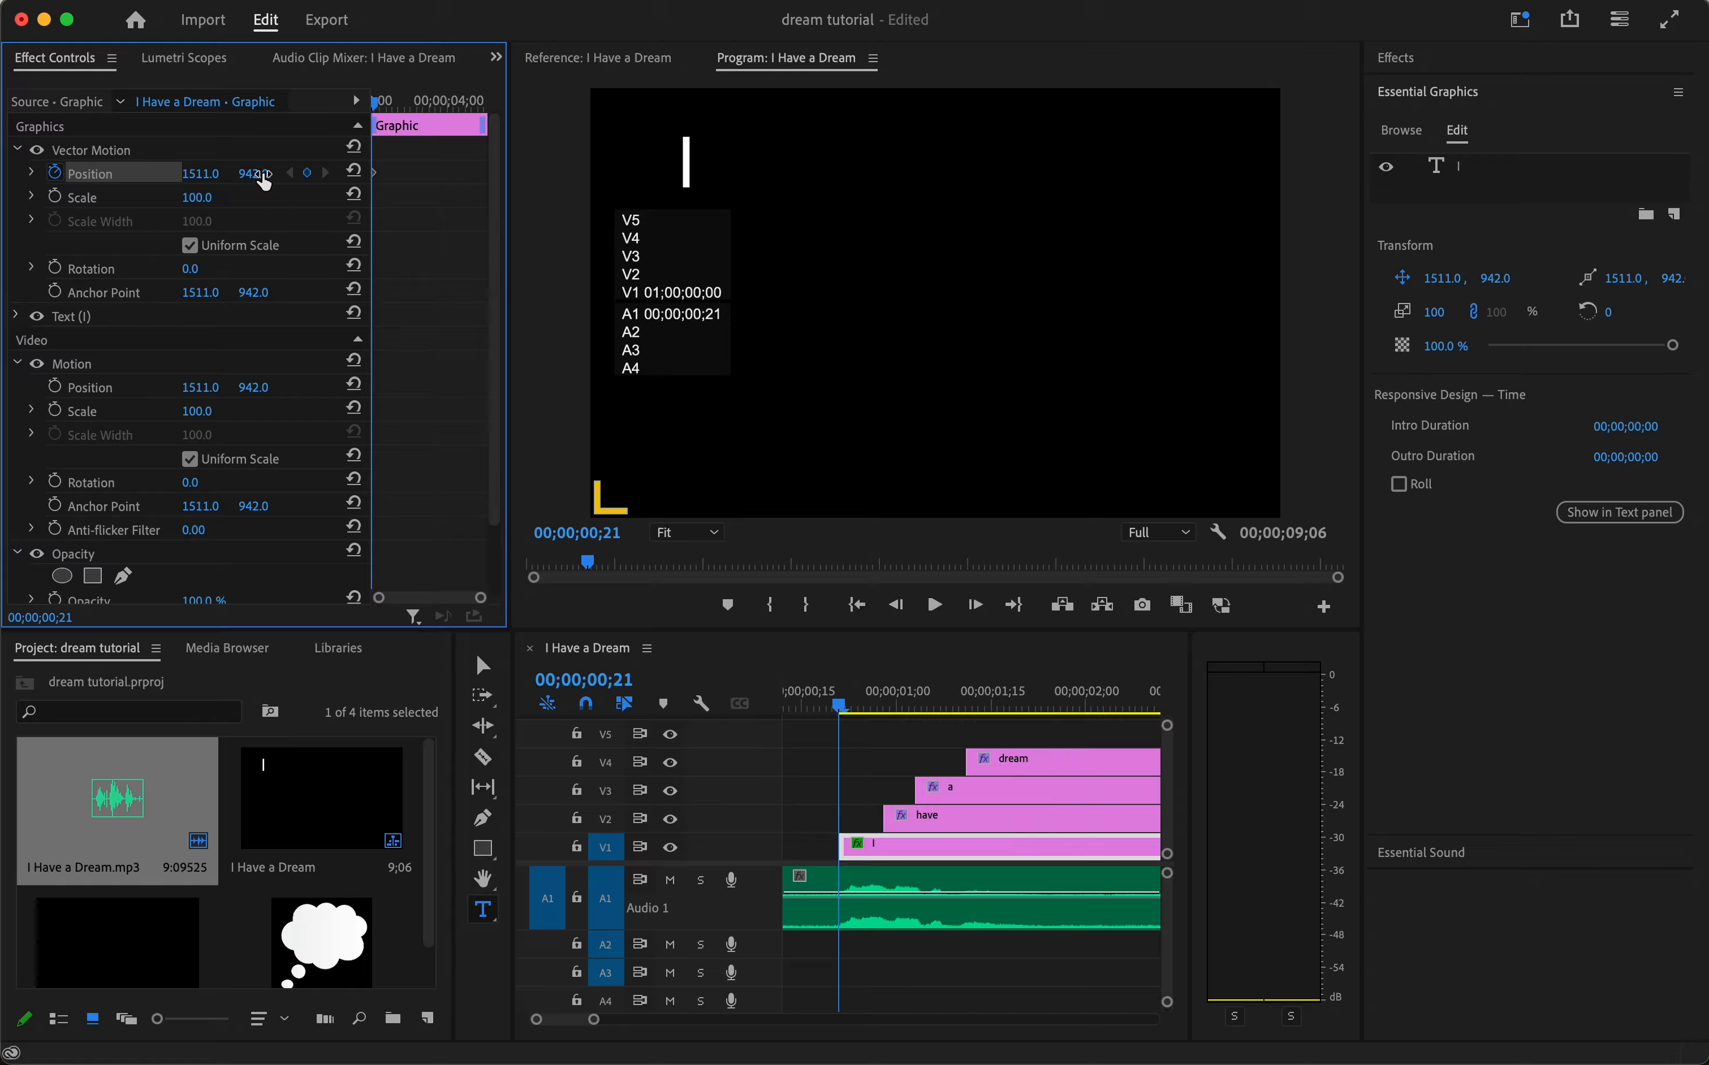
drag(253, 173, 57, 174)
key(space)
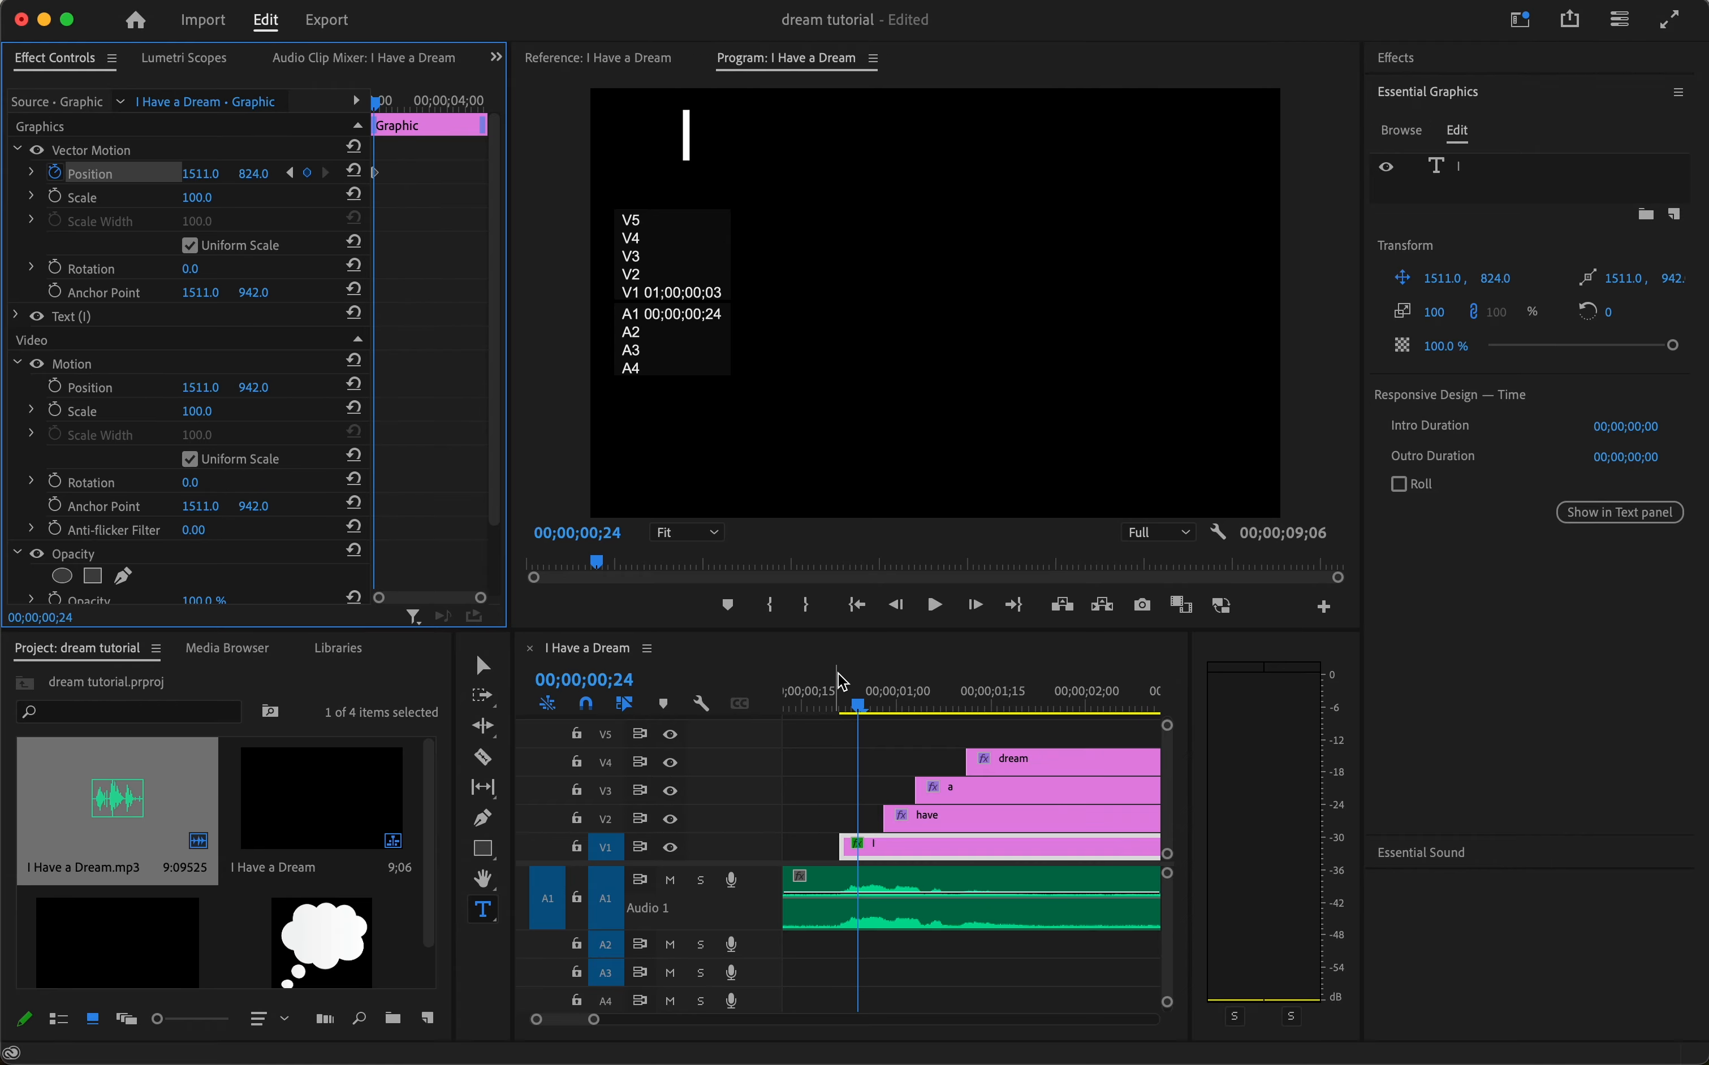
Play back the opening words to check the motion of "I"
click(838, 694)
key(space)
key(space)
click(857, 709)
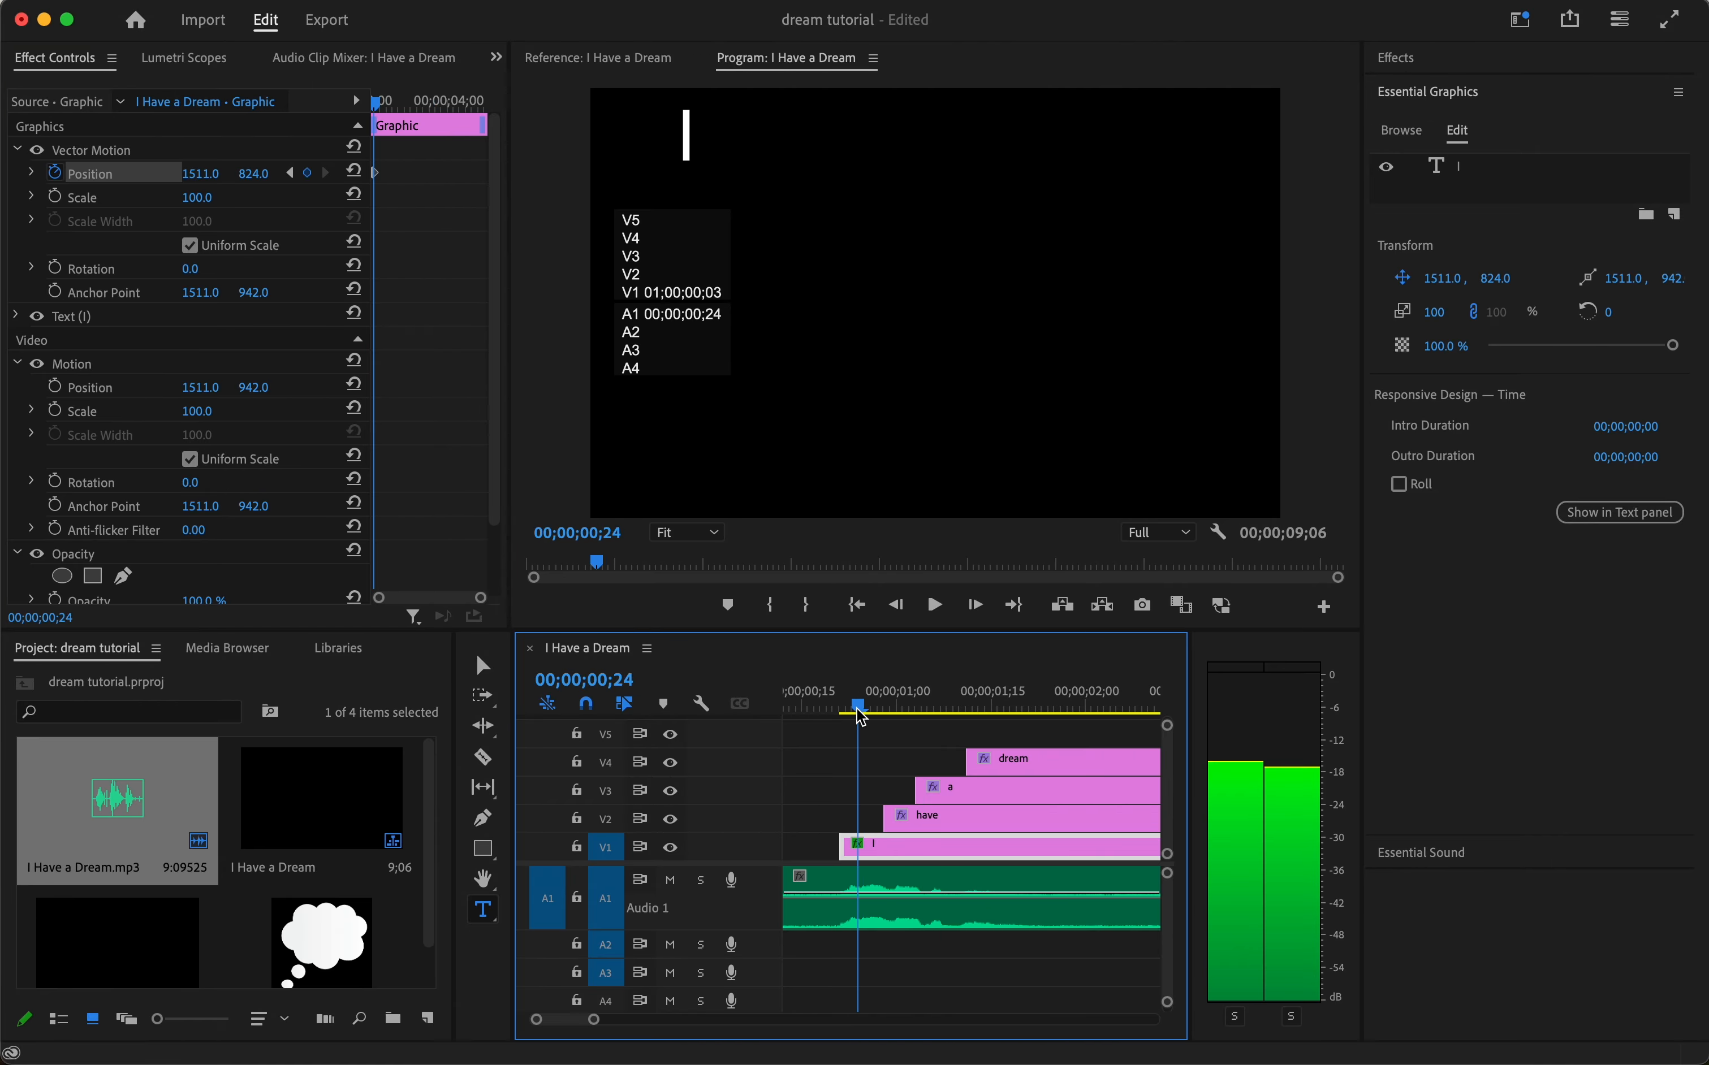
click(823, 711)
key(space)
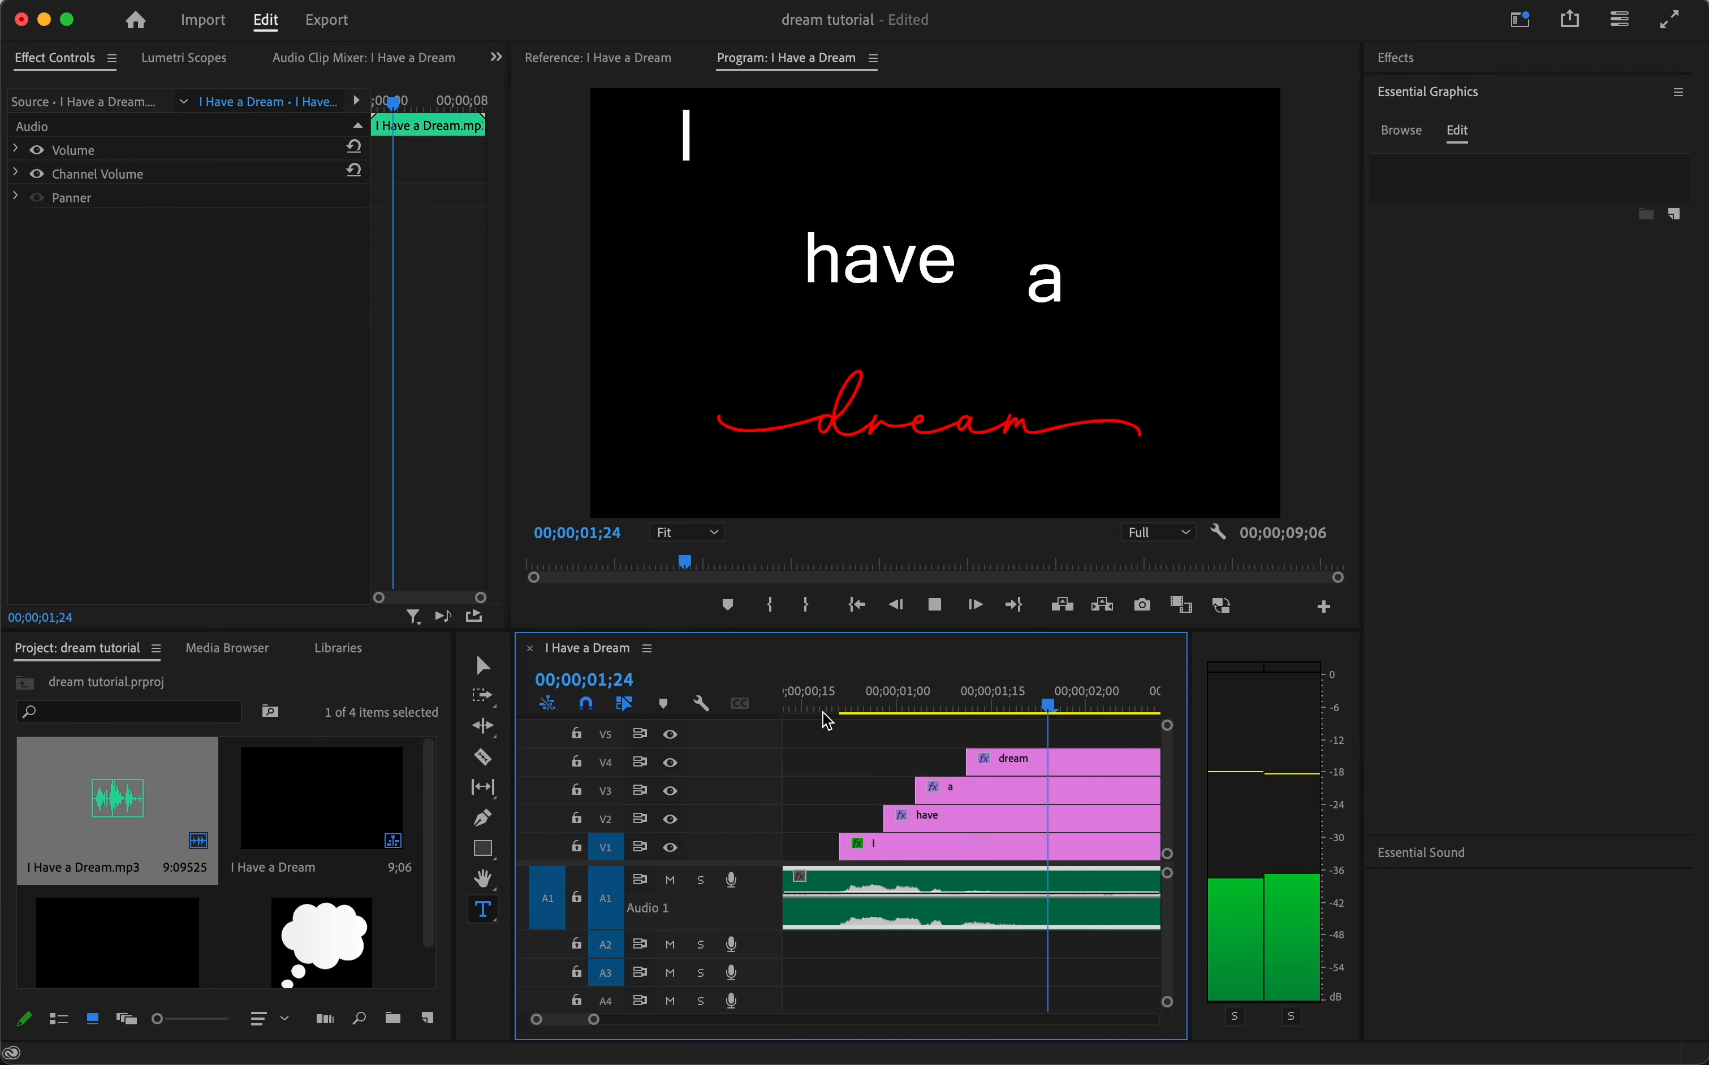
key(space)
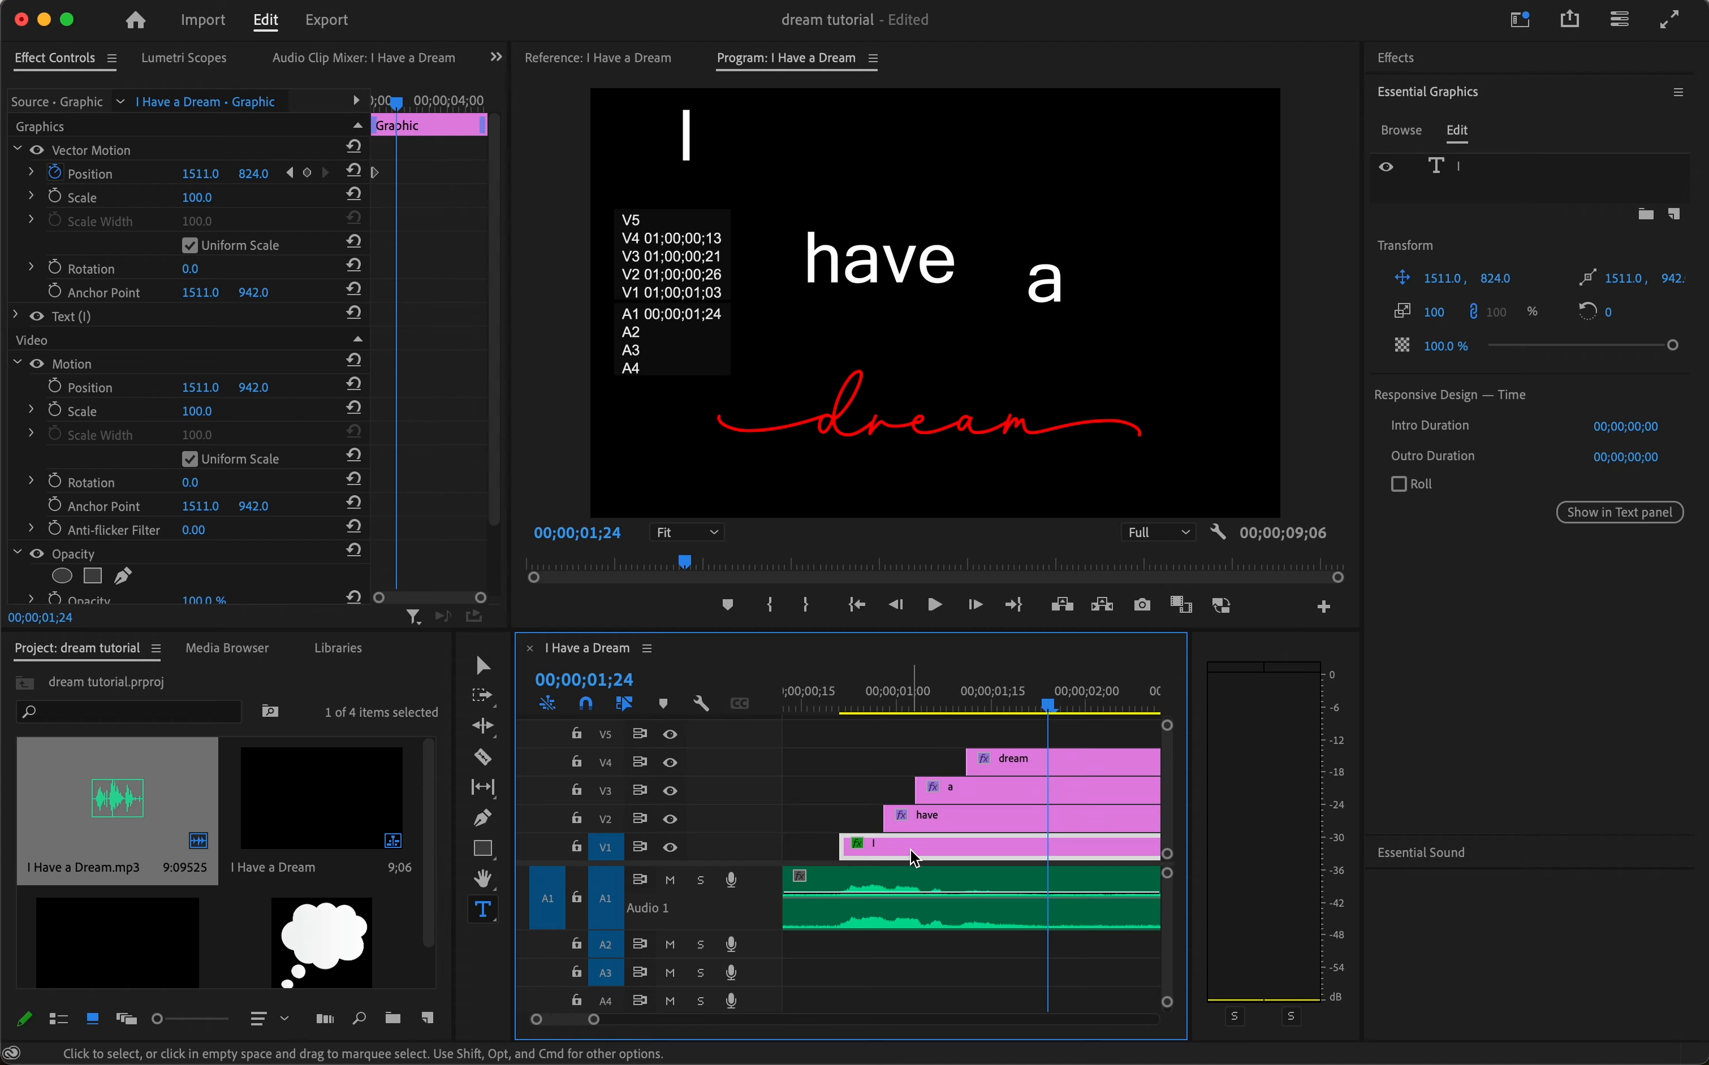
Animate "have" sliding in with horizontal Vector Motion position keyframes of -162 at 00;00;00;28 and 1247 at 00;00;01;02
drag(924, 705, 880, 702)
click(909, 826)
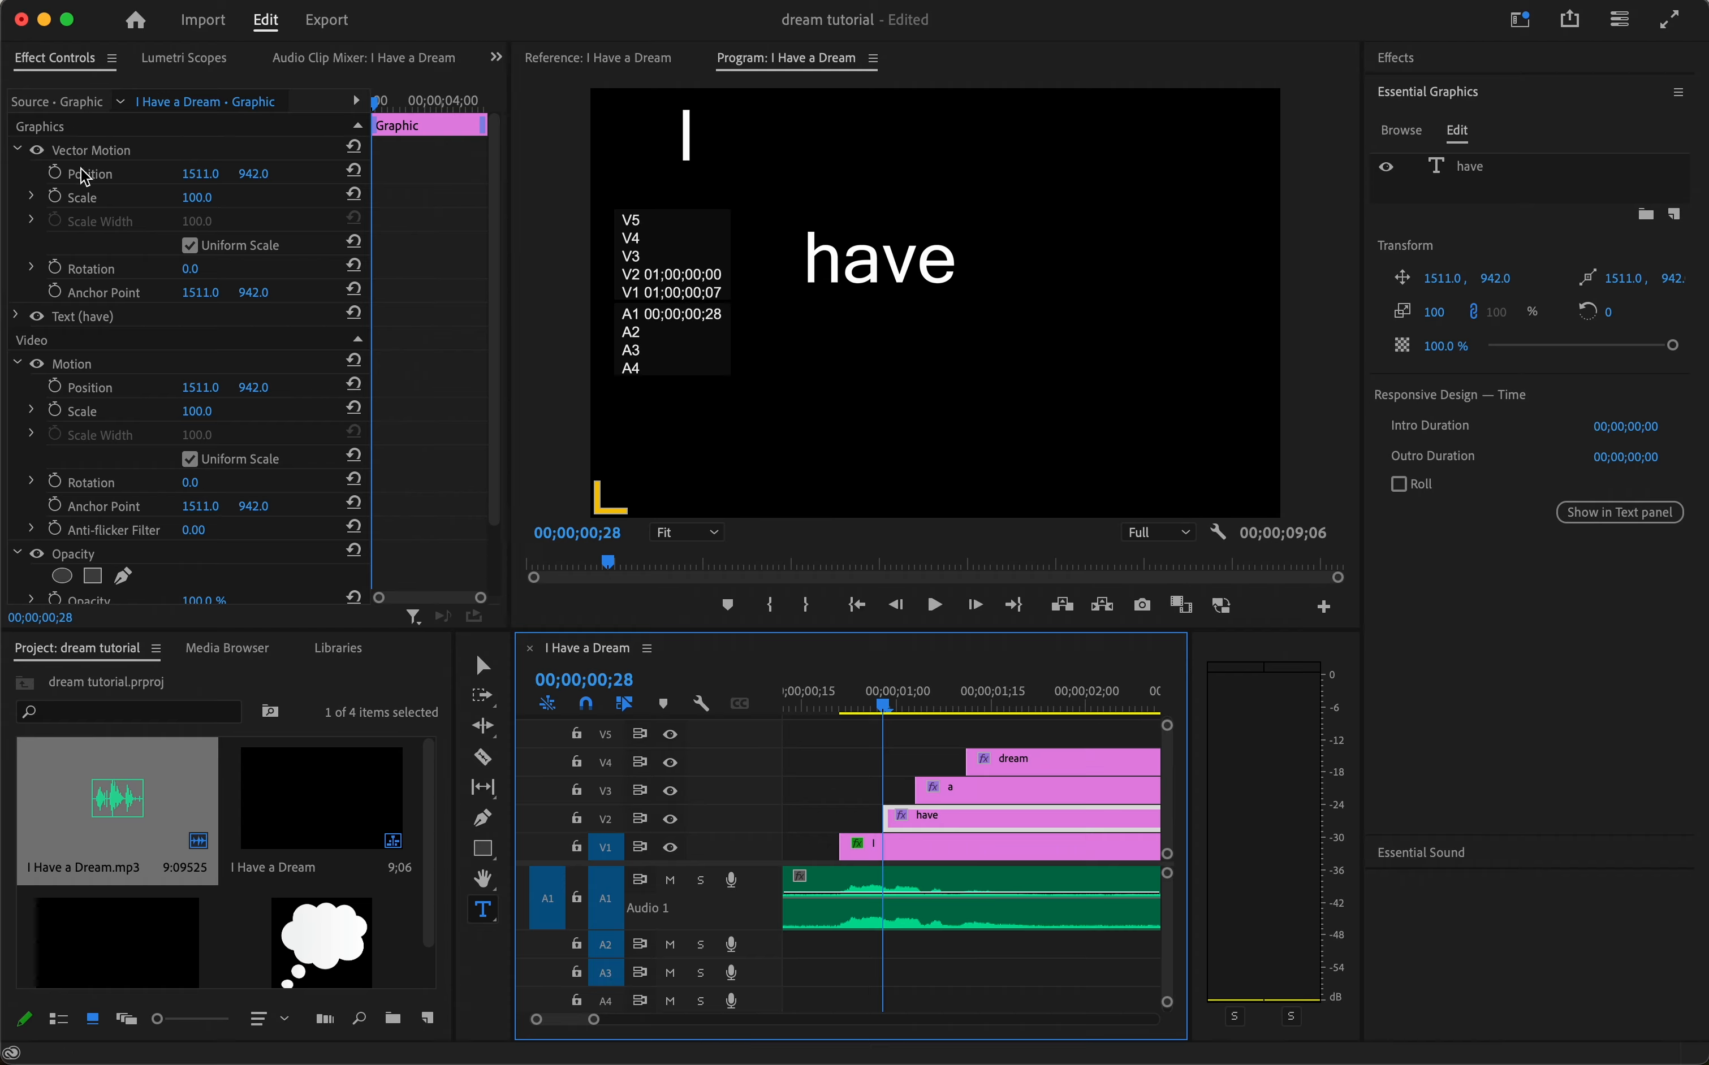
click(57, 173)
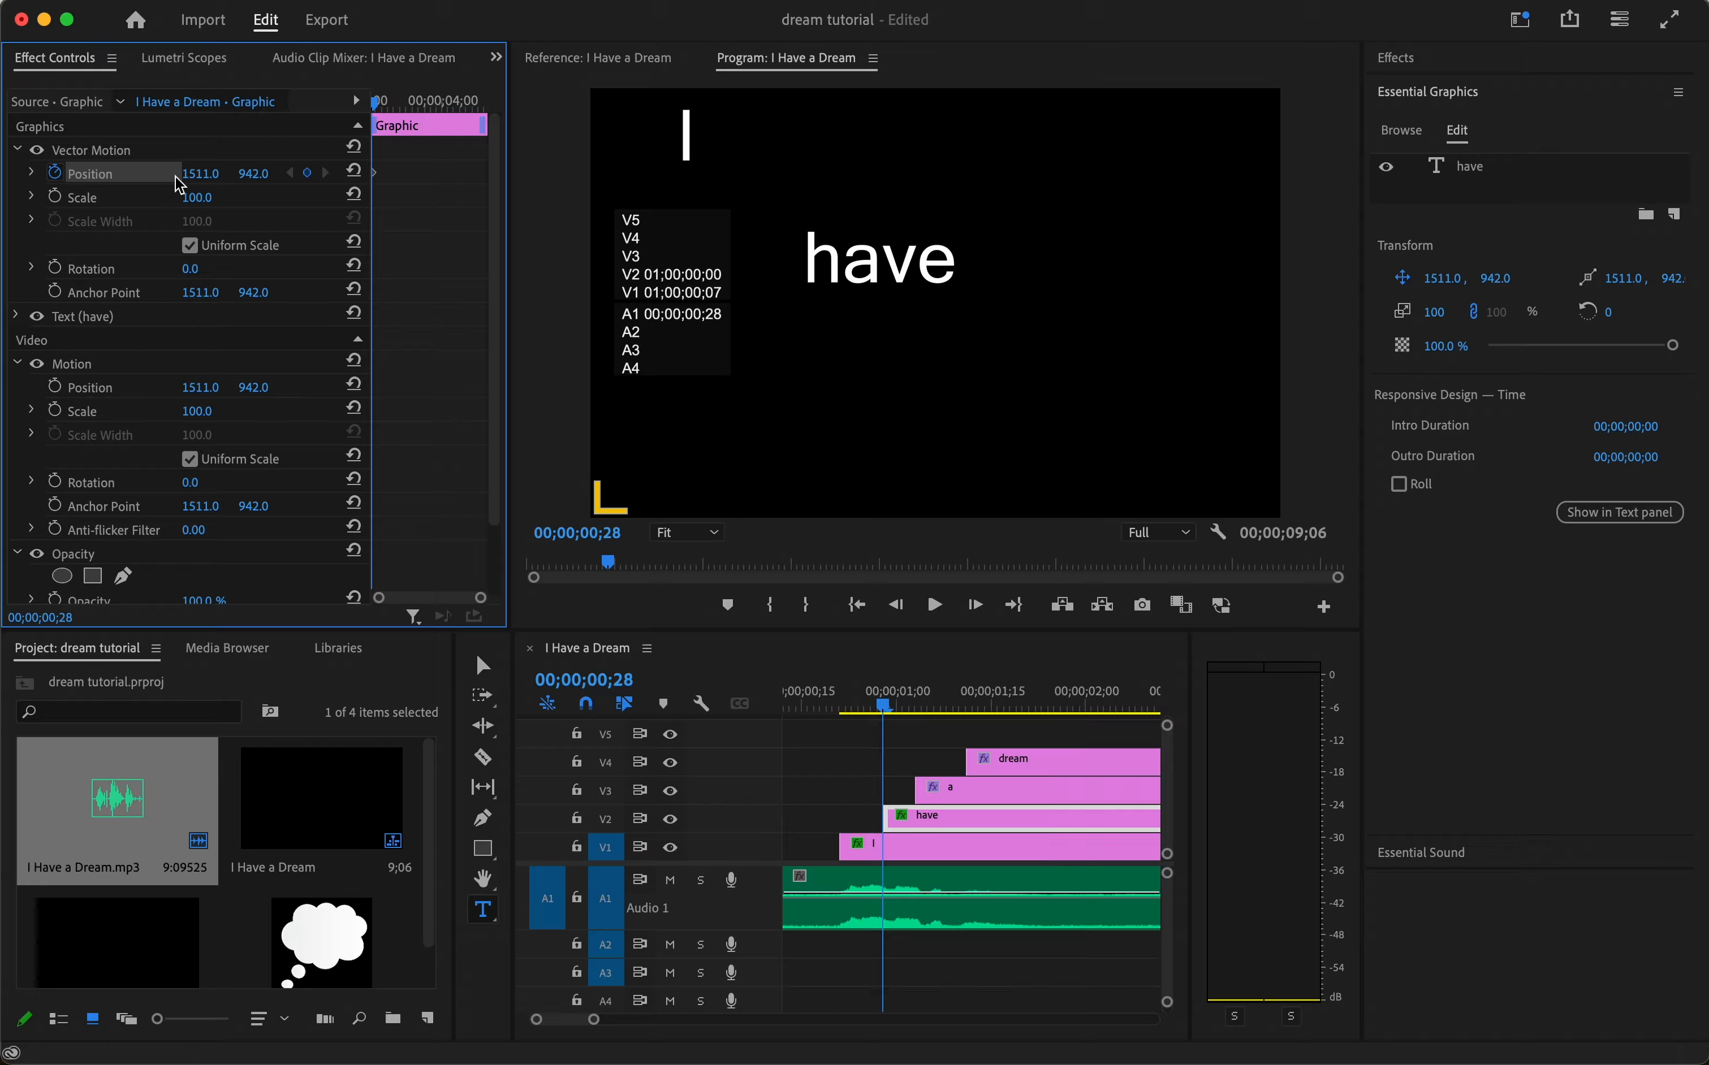
drag(203, 182, 4, 182)
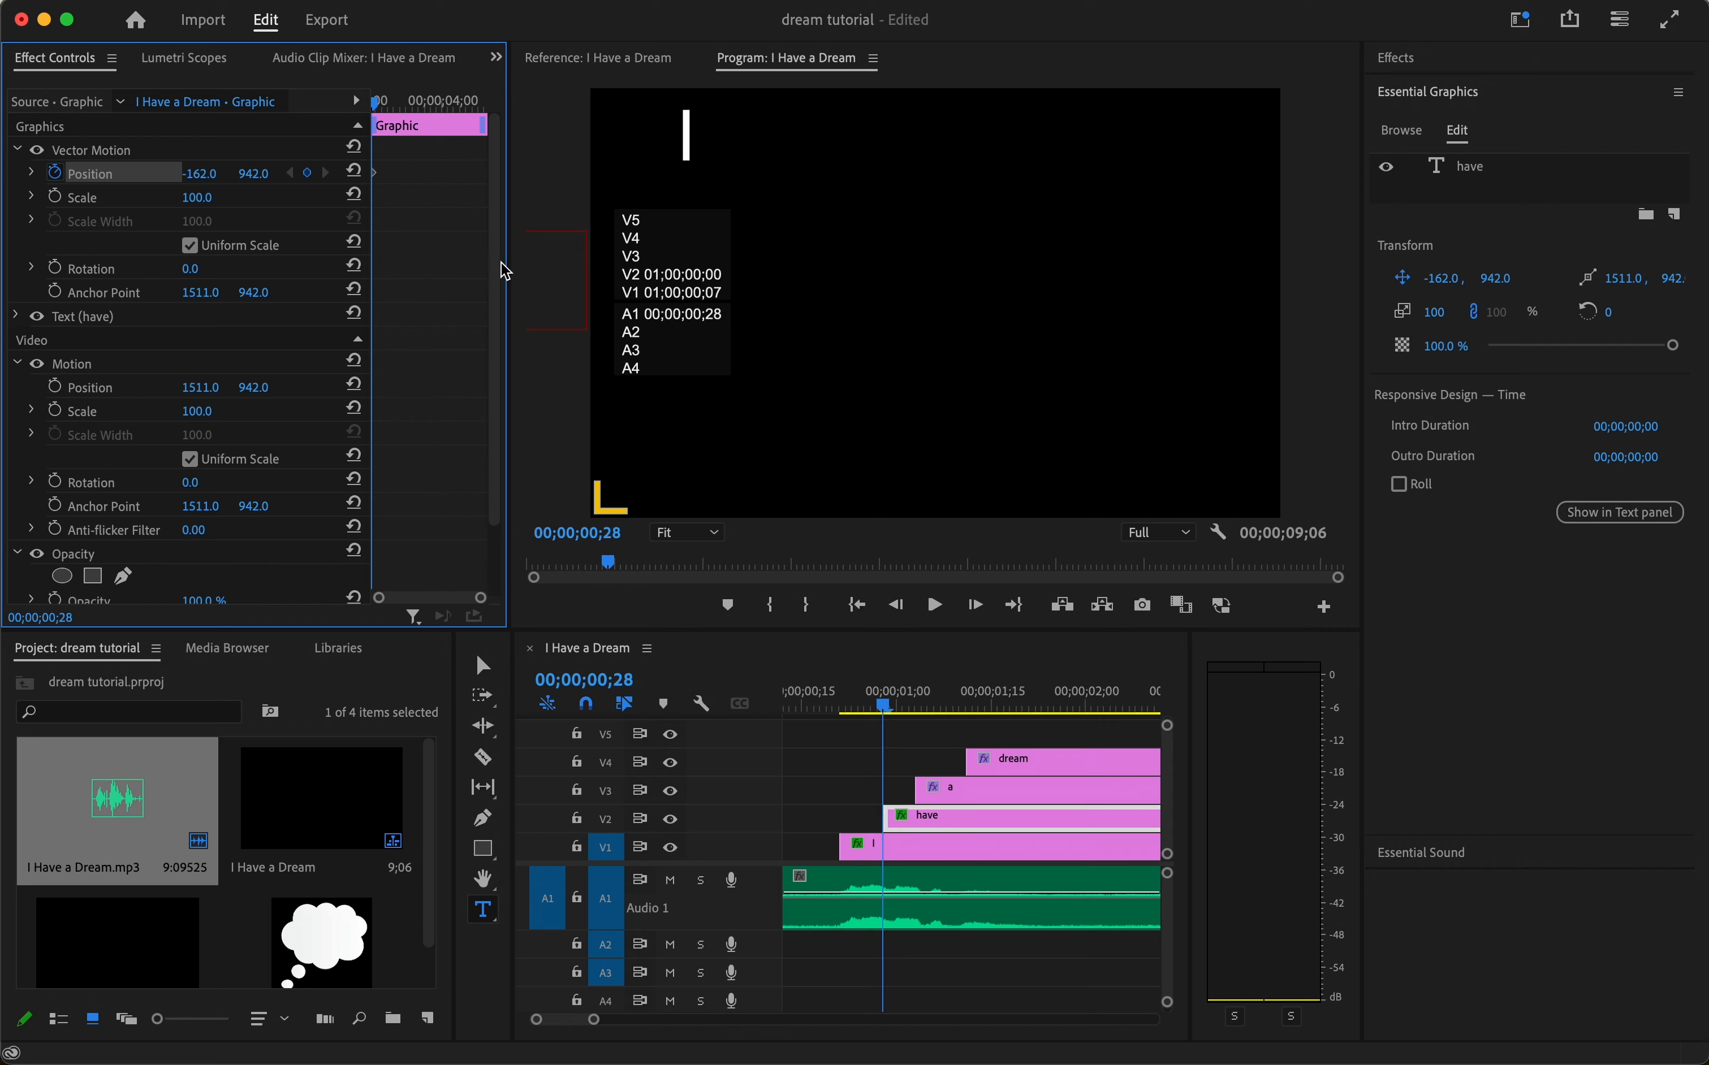
key(space)
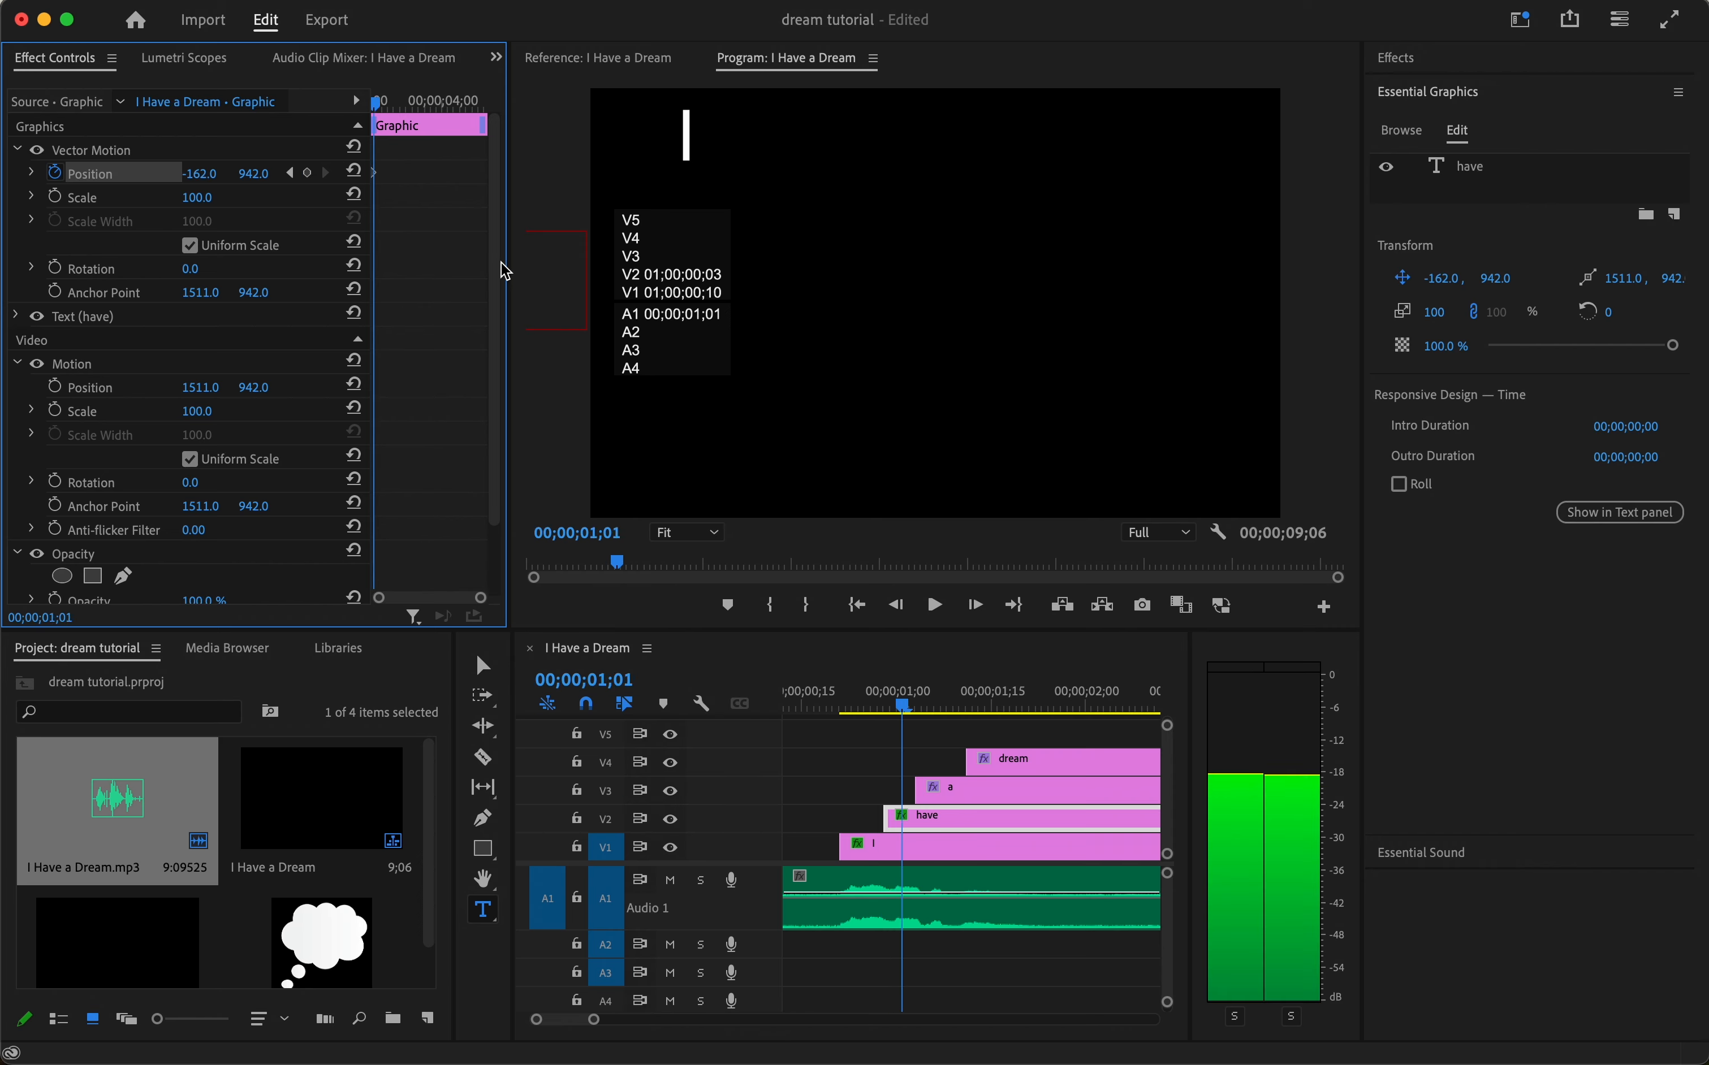
drag(201, 175, 264, 176)
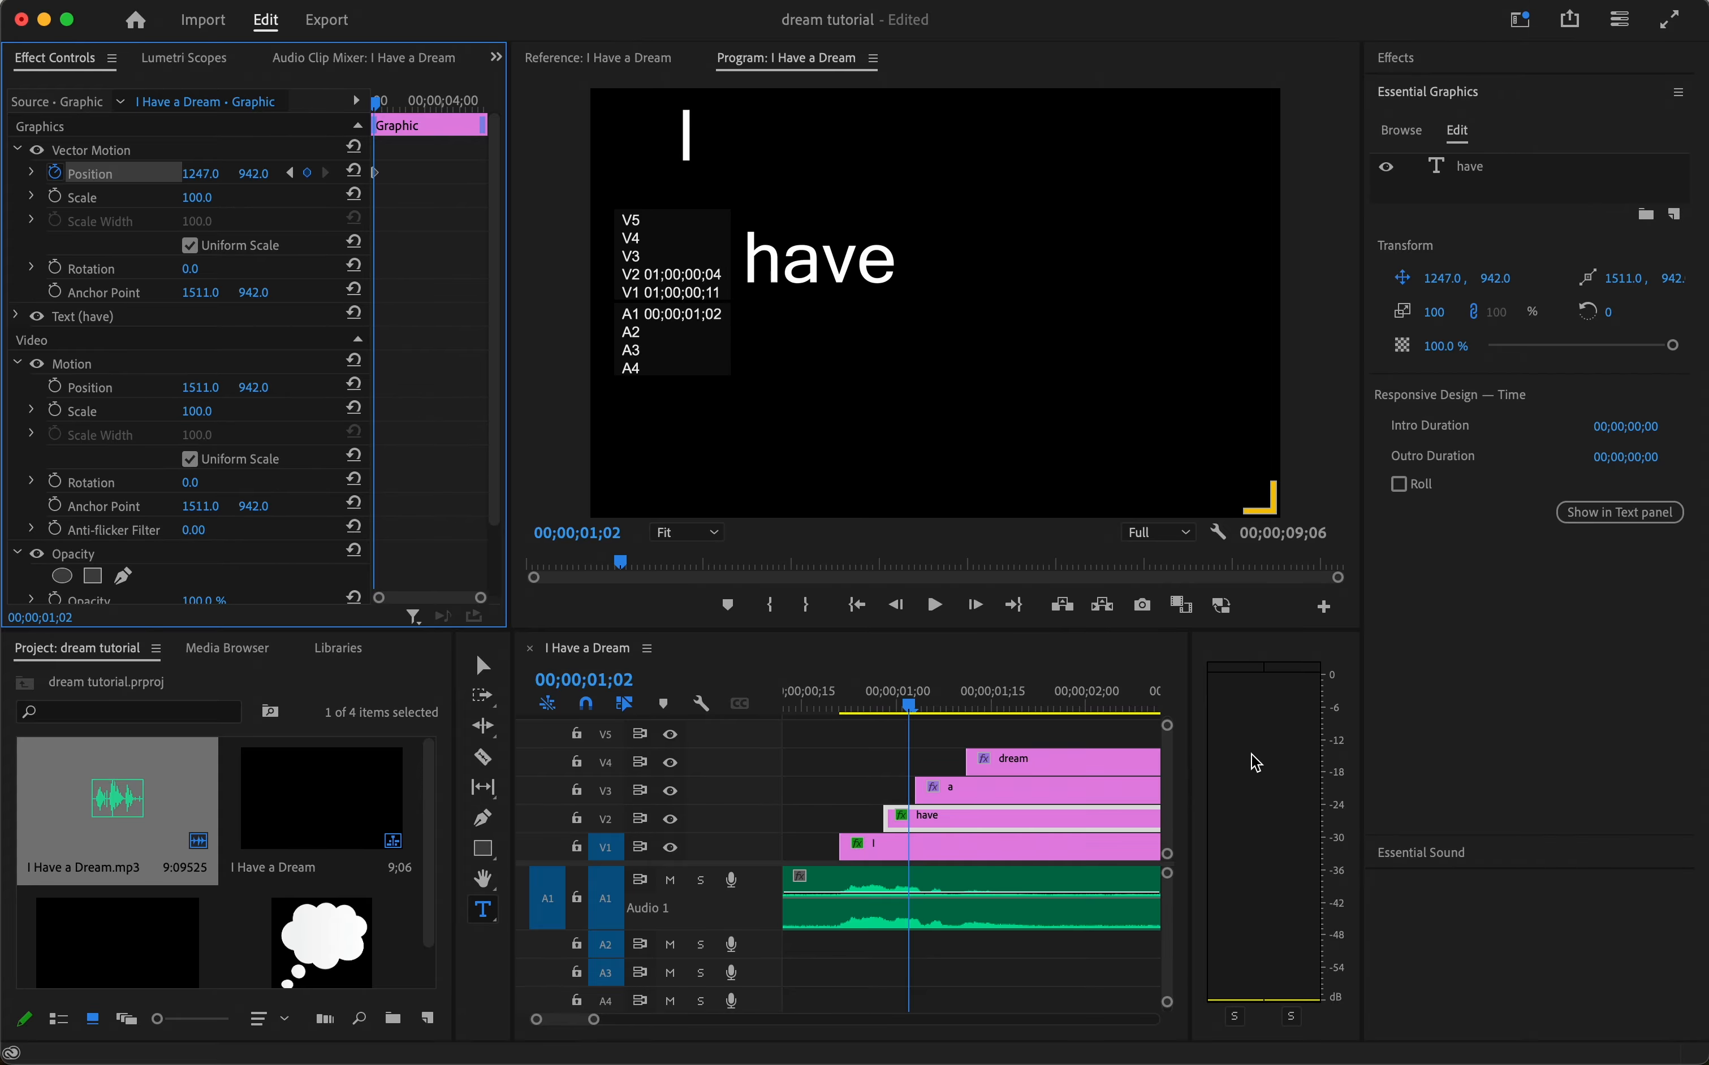
Replay the sequence from the beginning to check the motion of "I" and "have"
click(874, 688)
key(Home)
key(space)
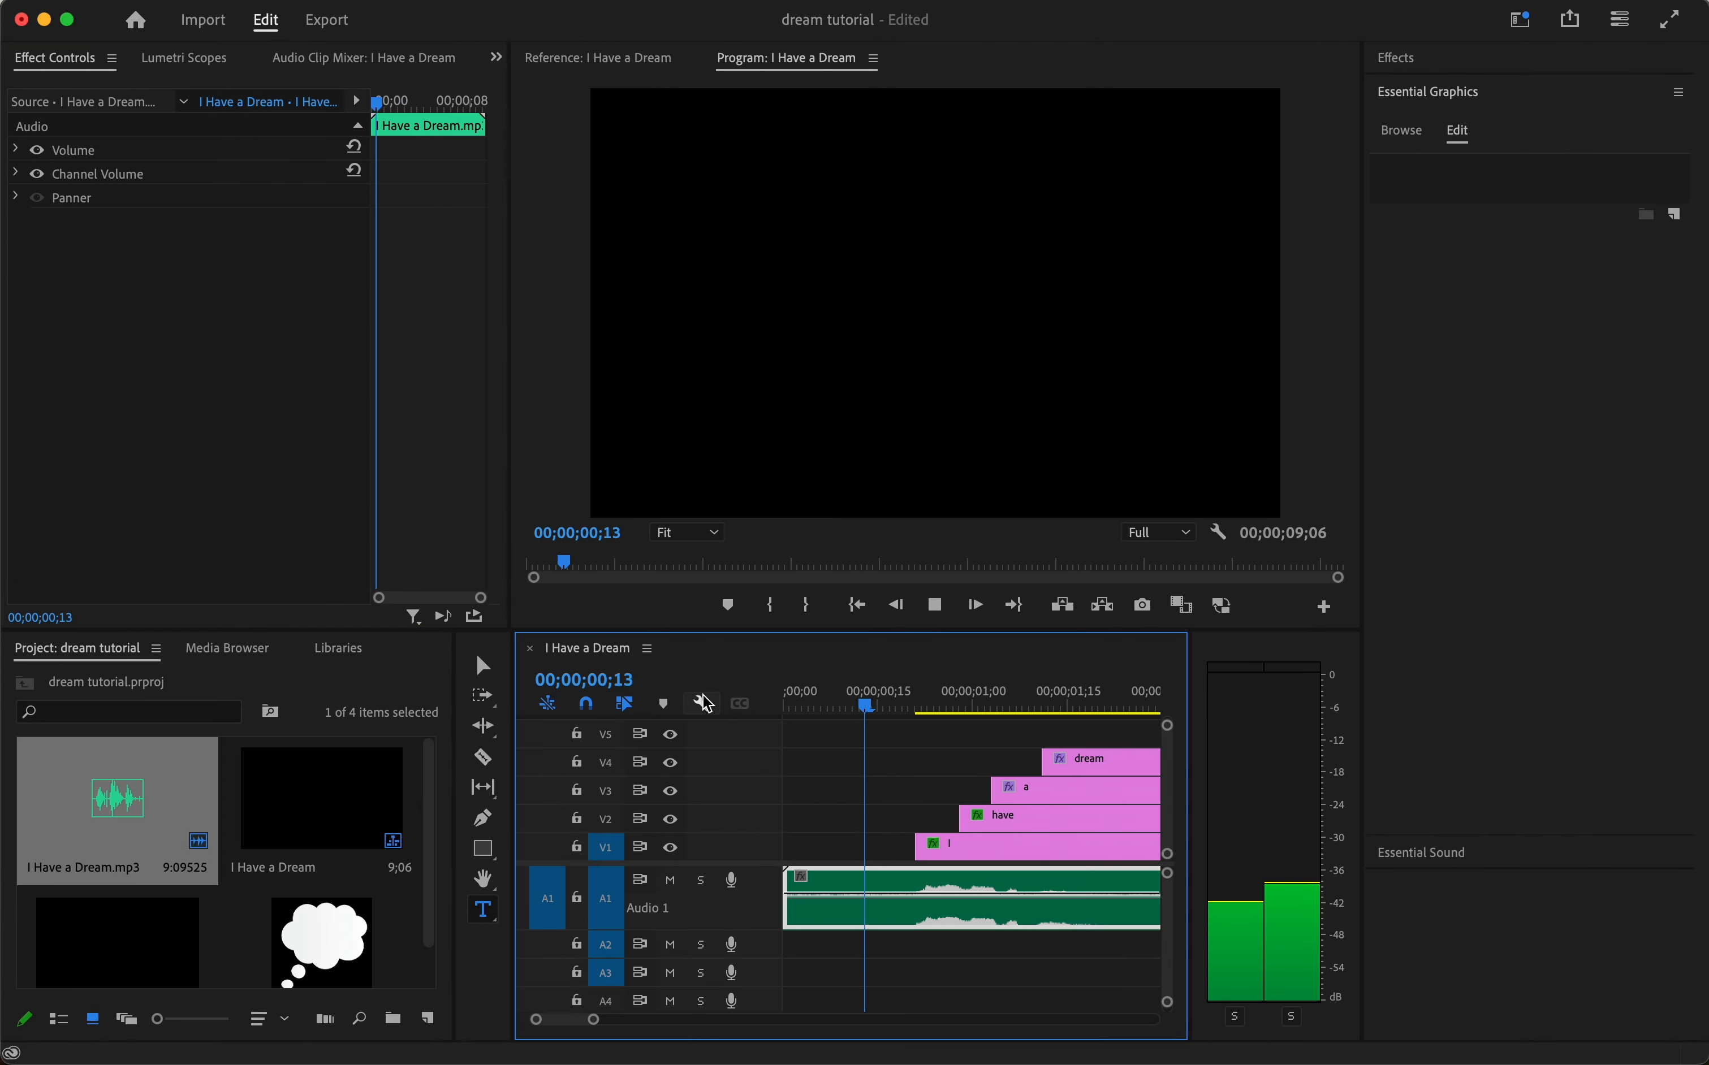
key(space)
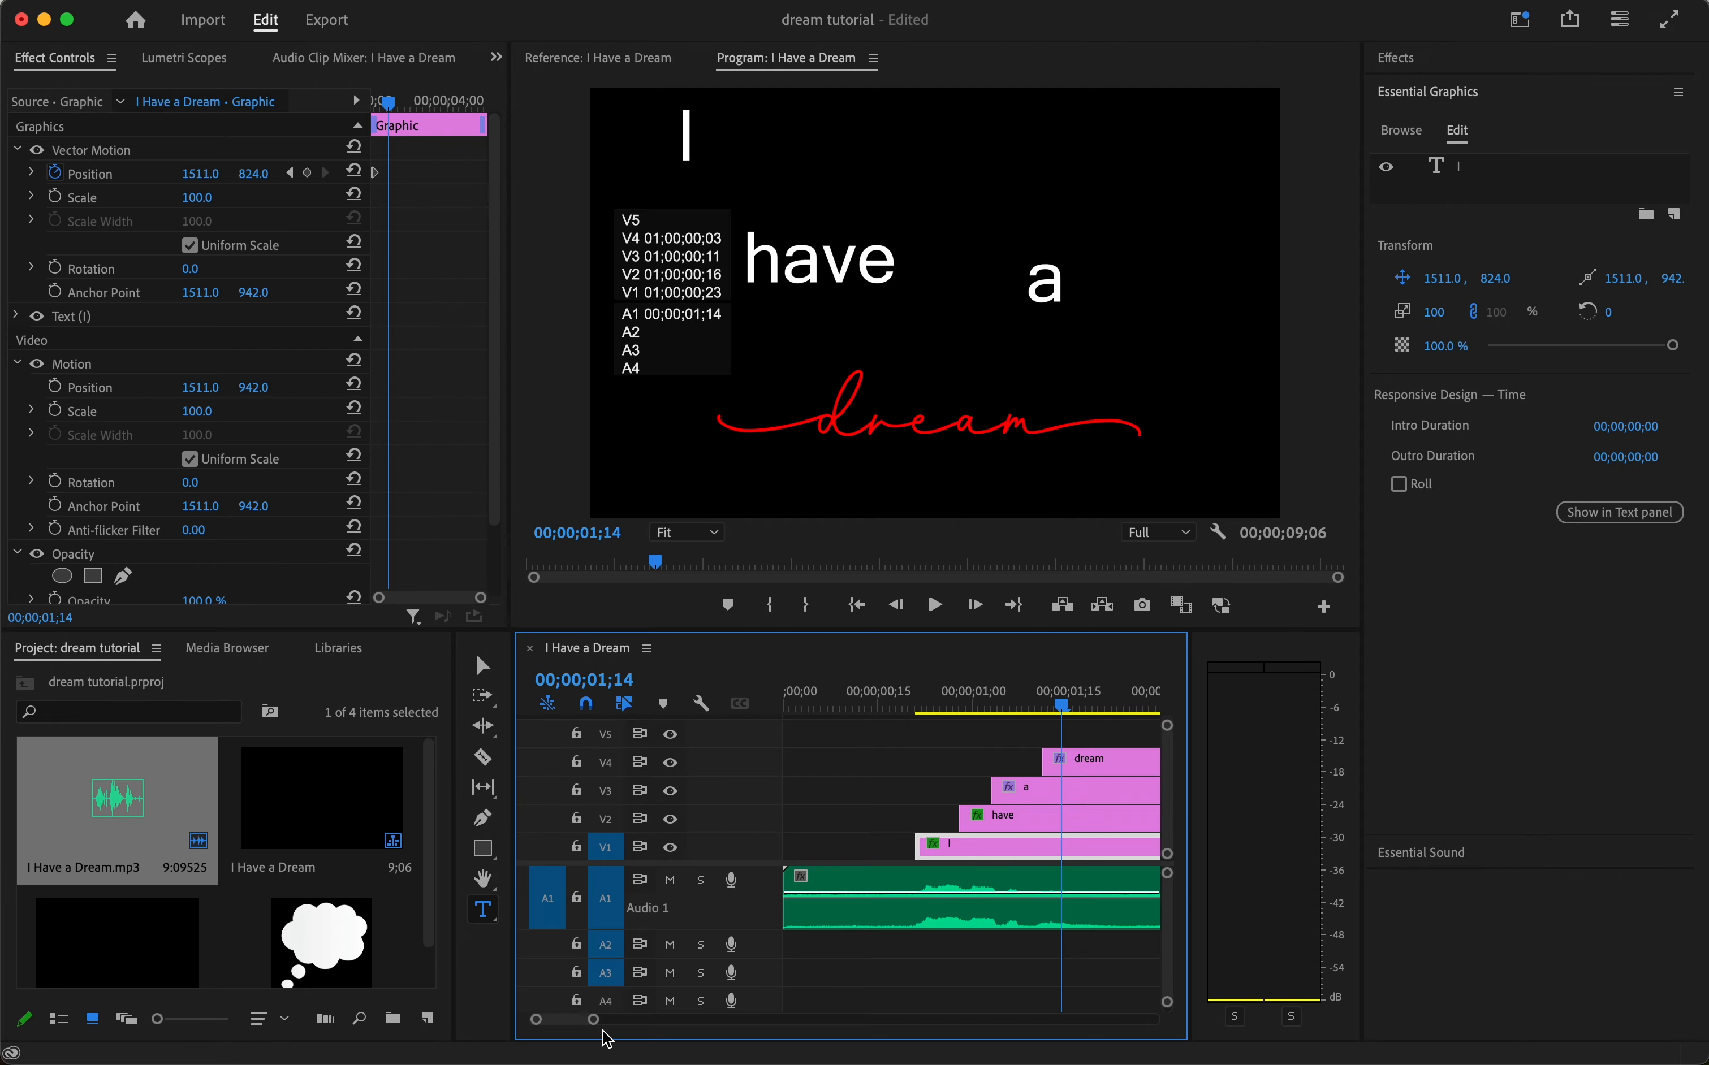
Start position keyframing on the "a" clip at 00;00;01;03 with a horizontal Vector Motion value of 3466, outside the frame
drag(591, 1023, 621, 1023)
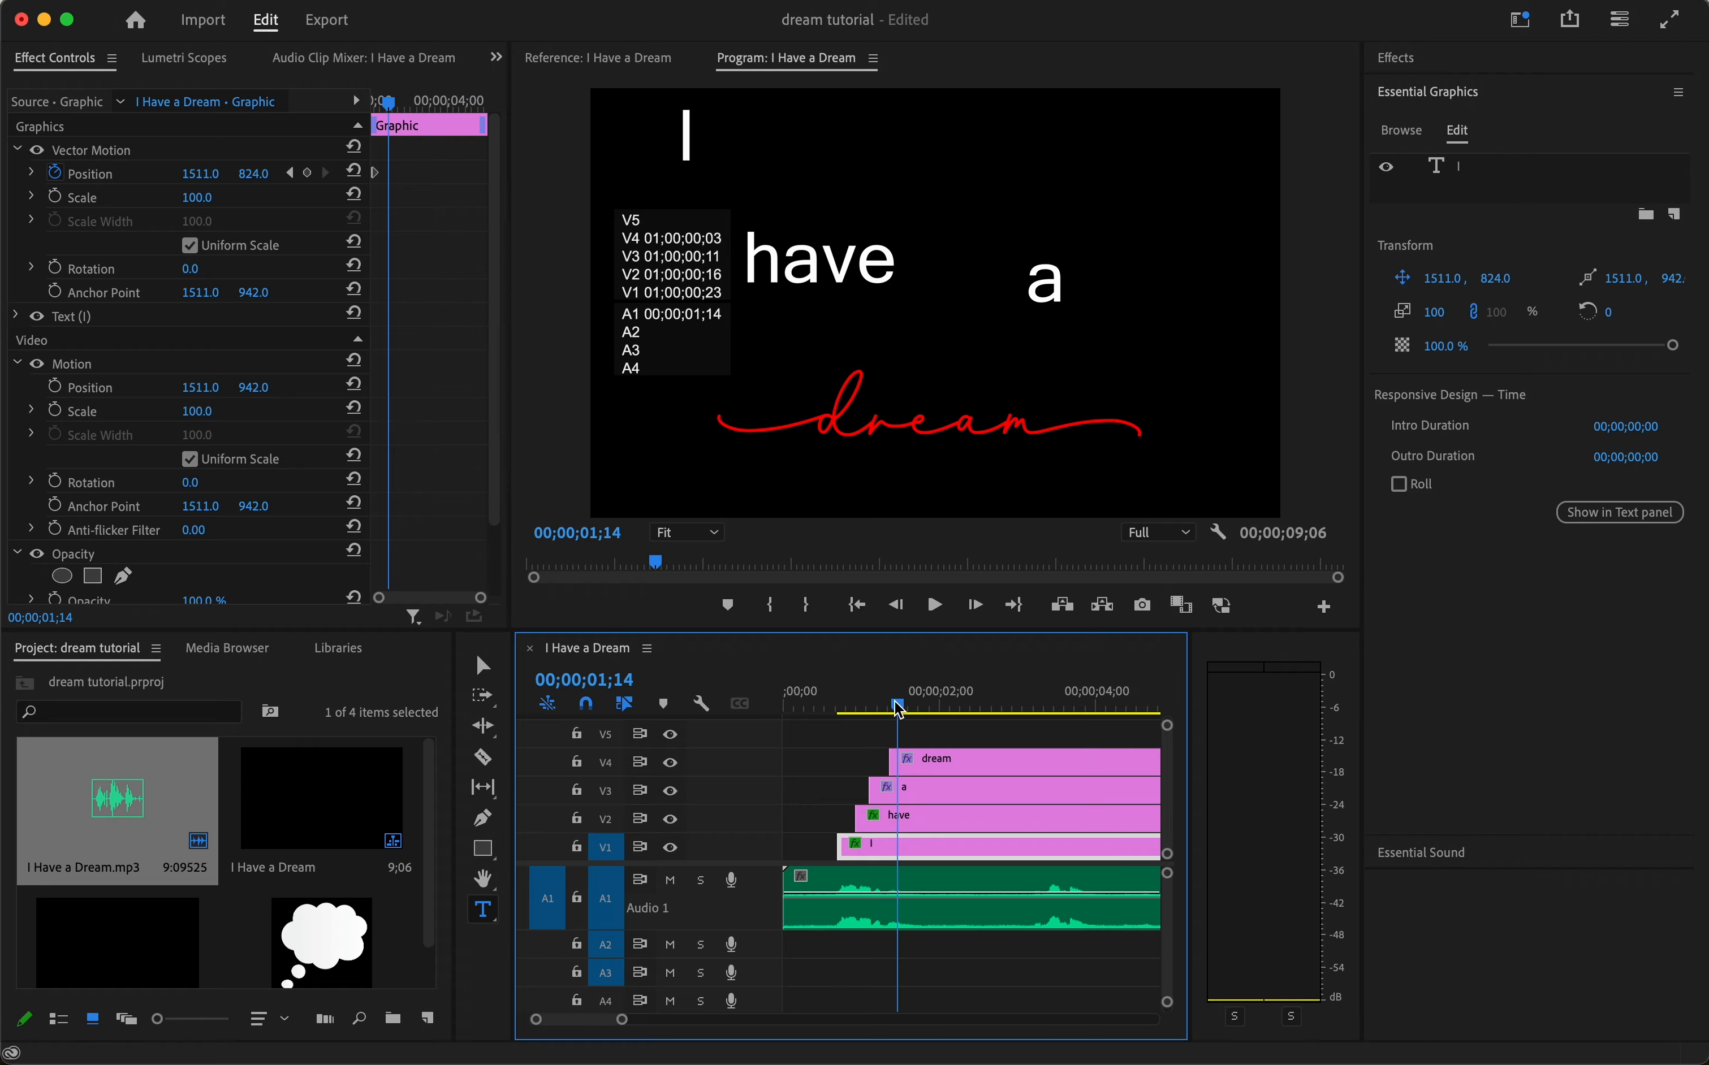
drag(898, 710, 869, 710)
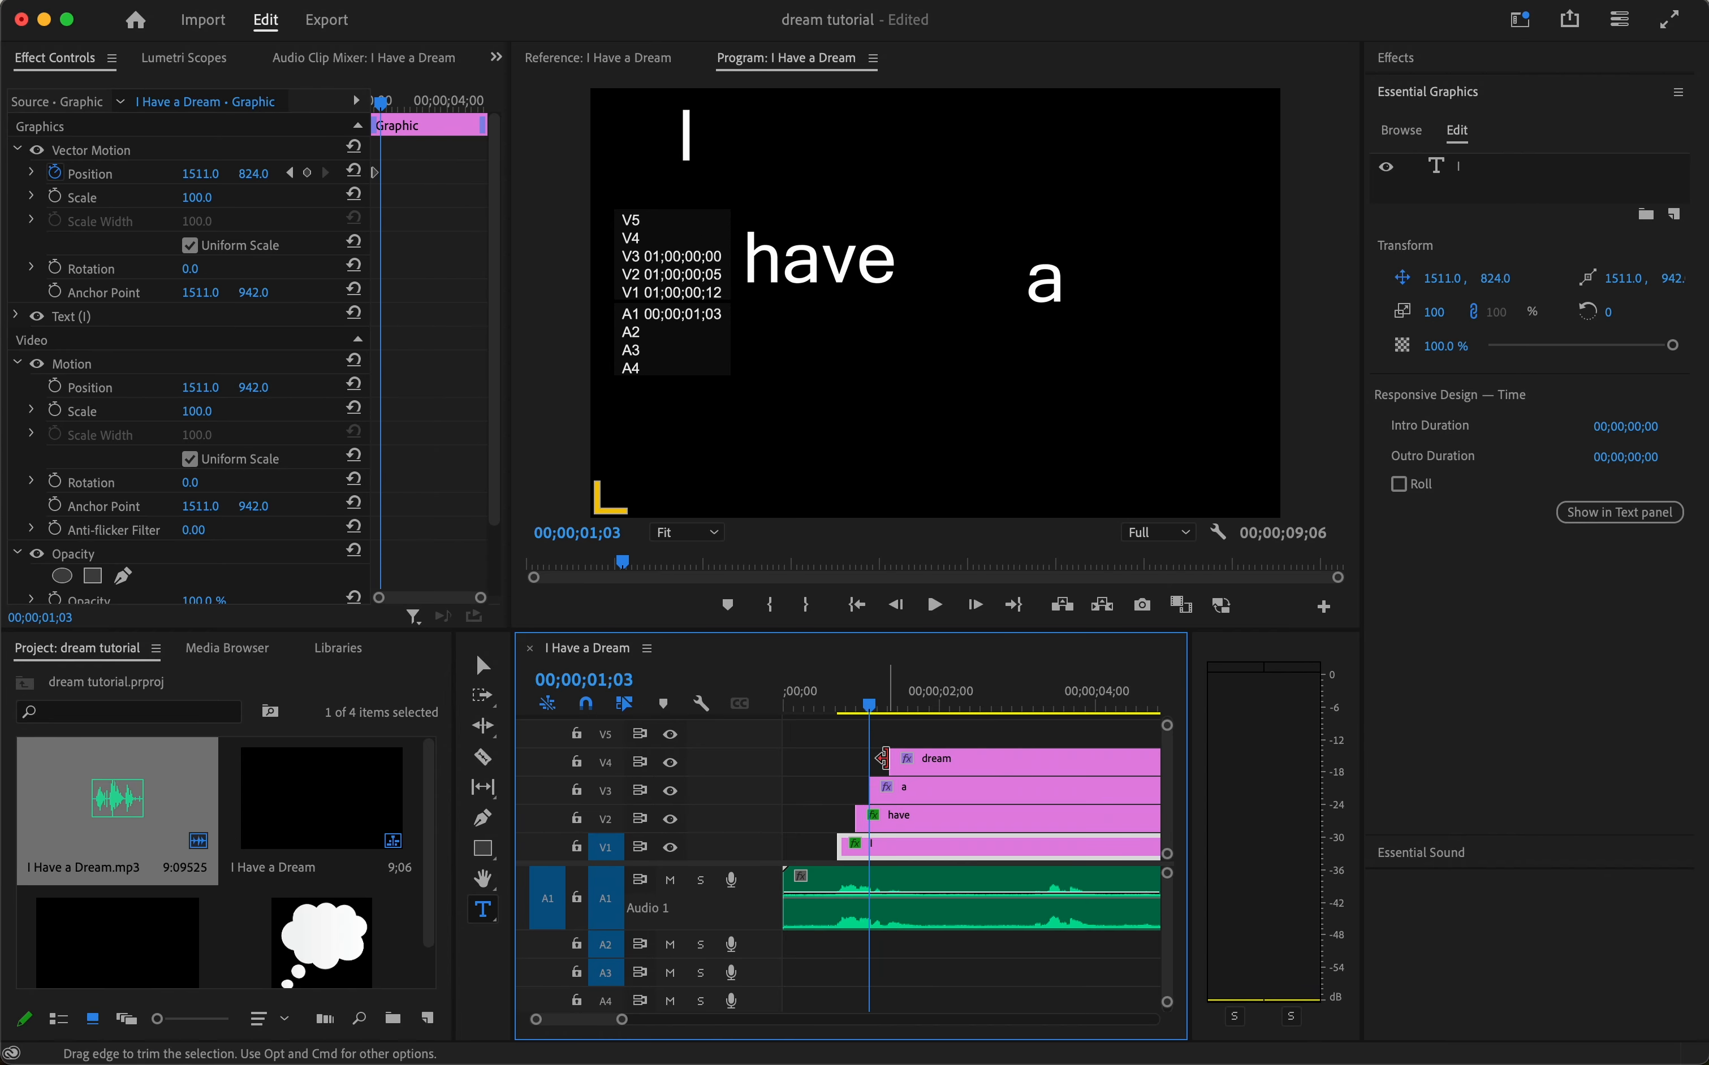
click(901, 799)
click(57, 172)
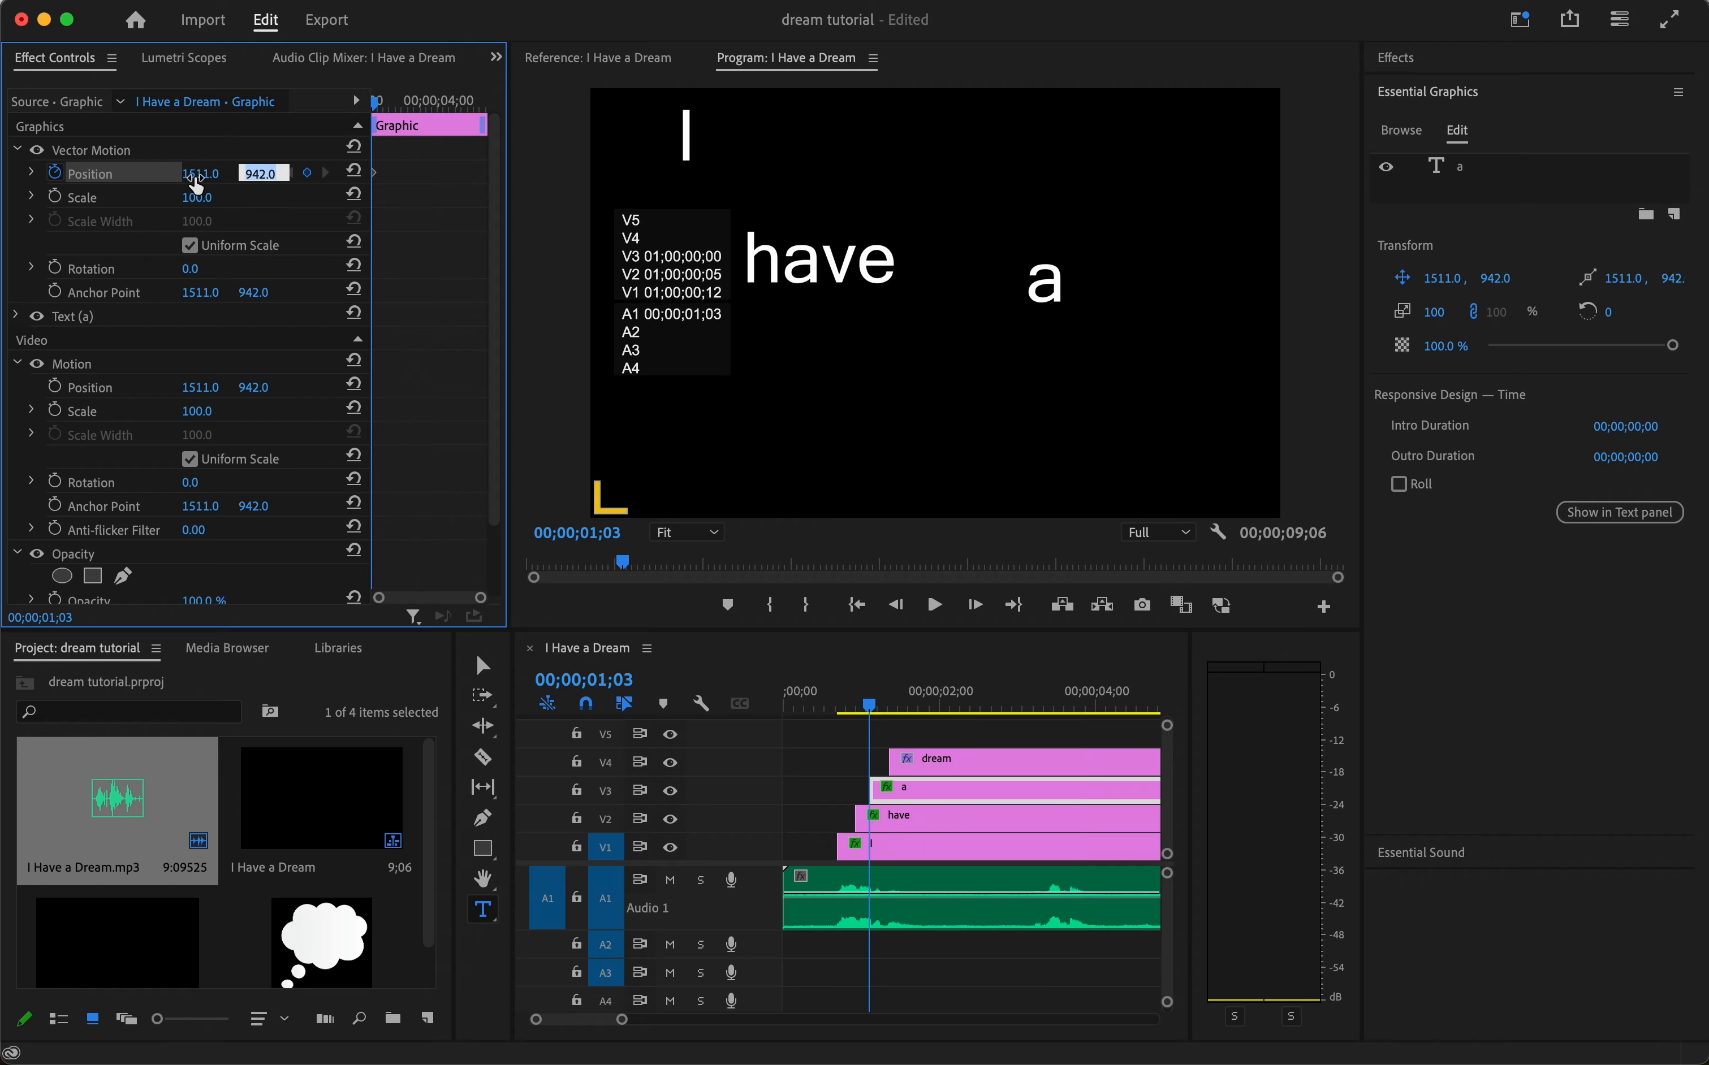
click(223, 152)
mouse_move(219, 180)
mouse_down()
mouse_move(201, 172)
mouse_move(215, 177)
mouse_up()
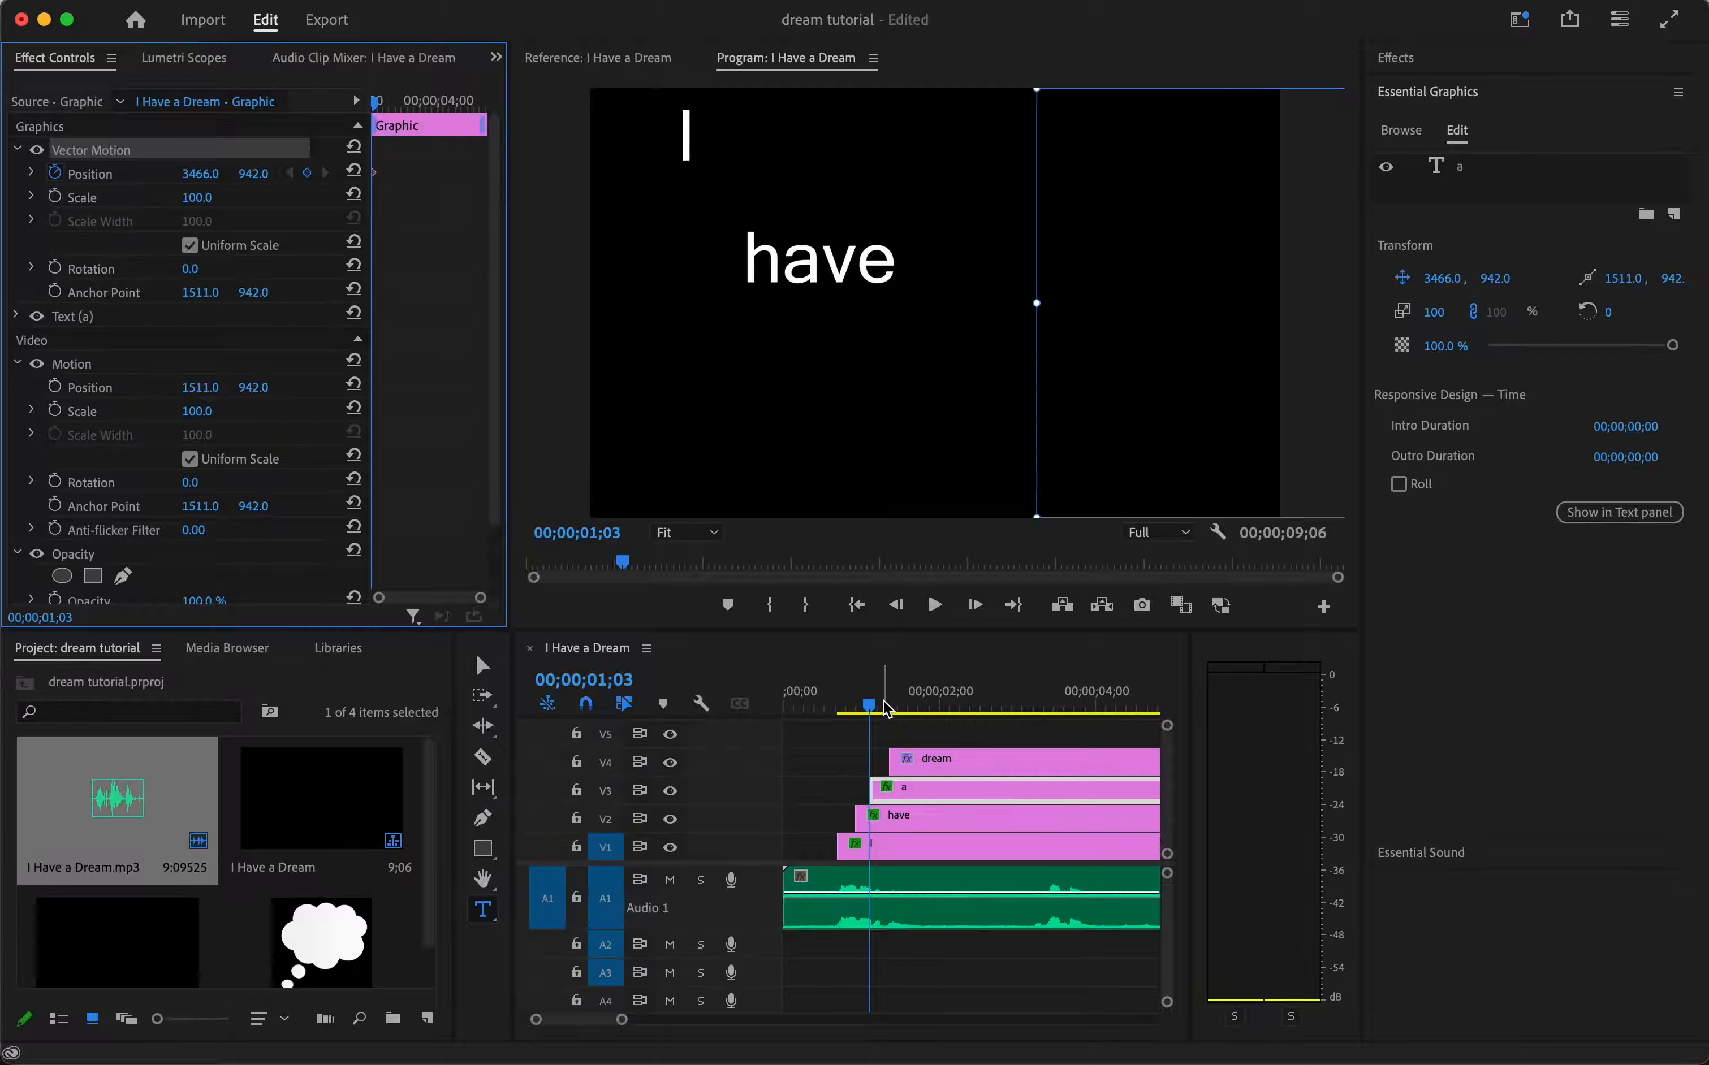
Bring "a" into the frame with a horizontal position keyframe of 1583 at 00;00;01;05
key(Right)
key(Right)
key(Right)
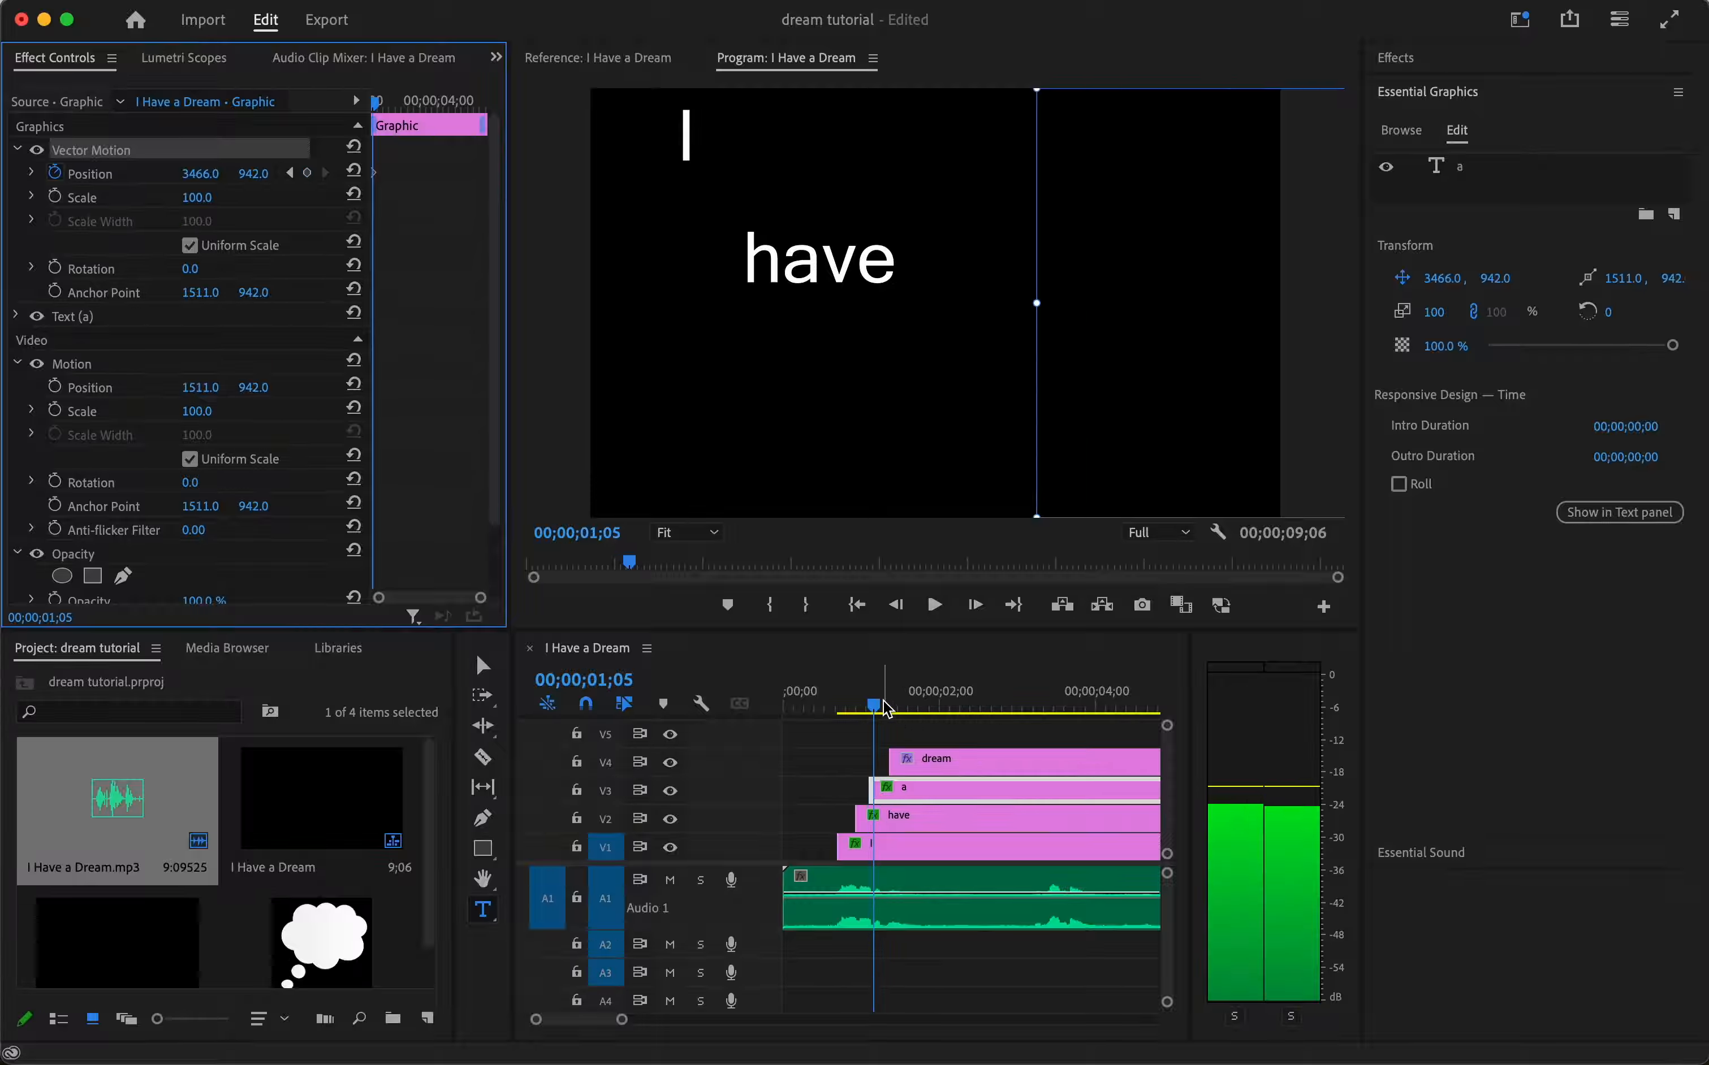
key(Left)
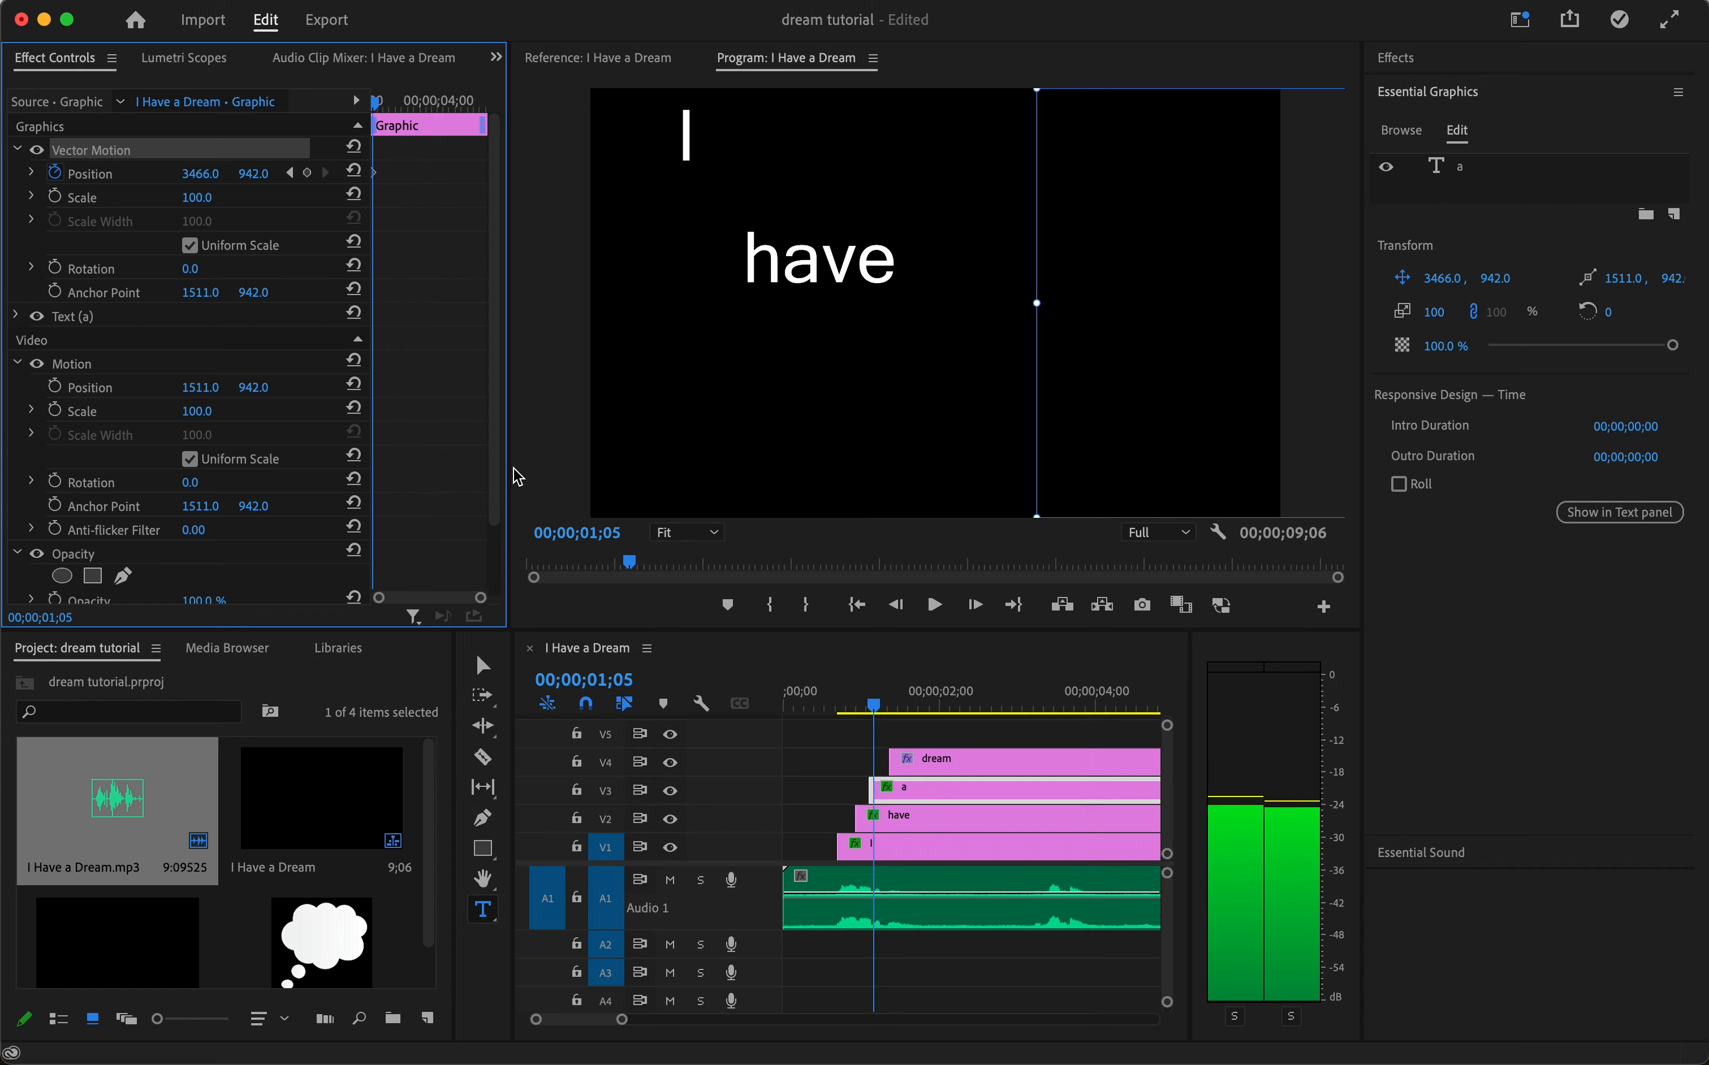
drag(270, 176, 508, 471)
key(super+z)
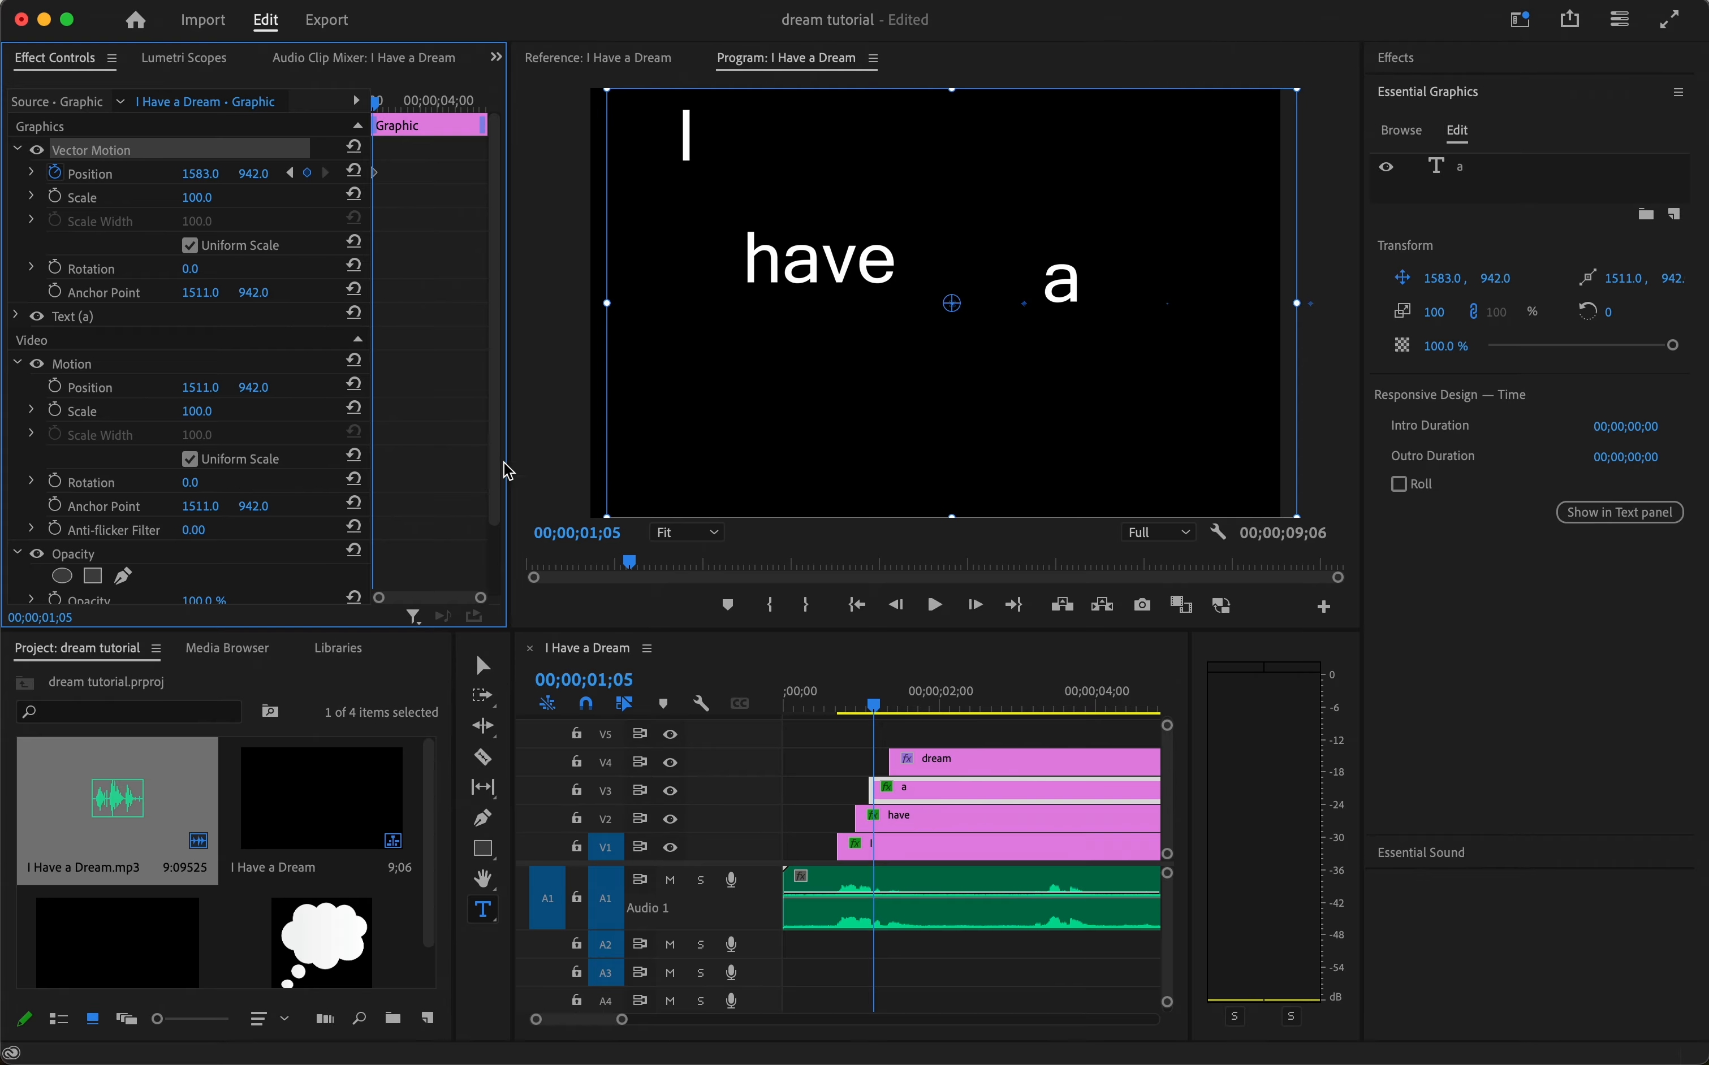
Replay the sequence from the beginning to check the entrance of "a" against the audio
drag(875, 702, 732, 712)
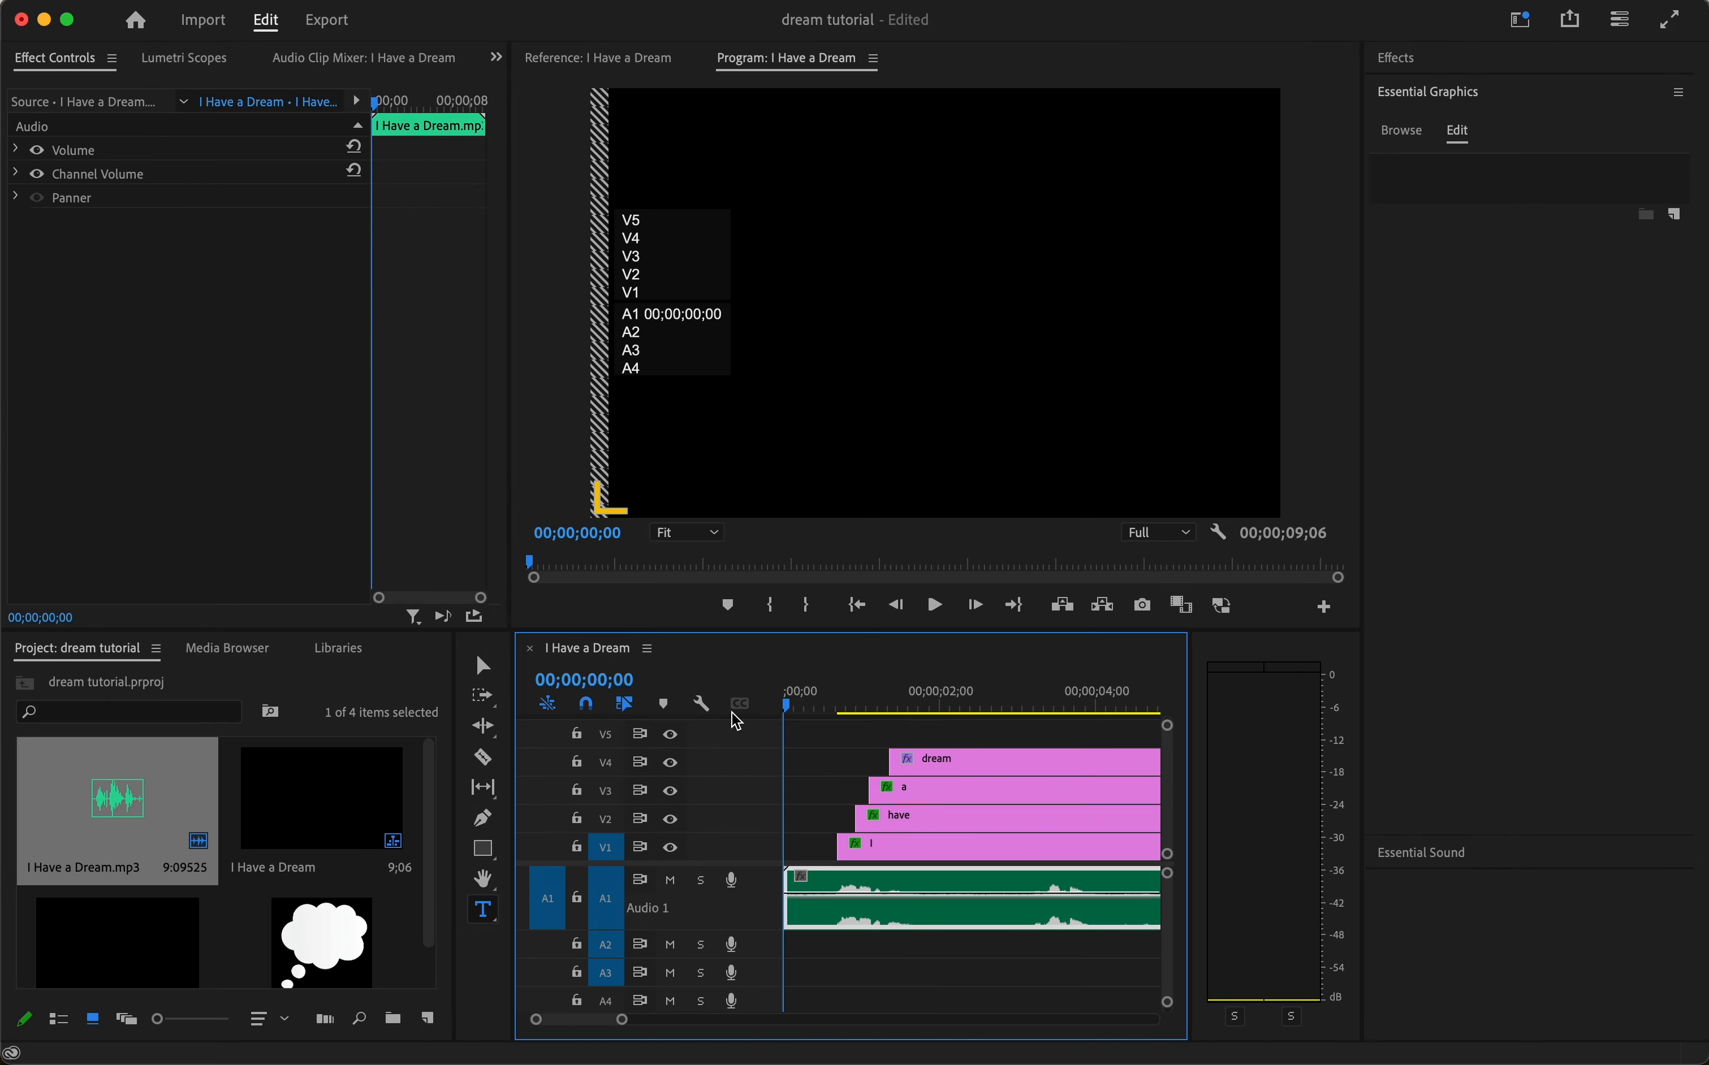
key(space)
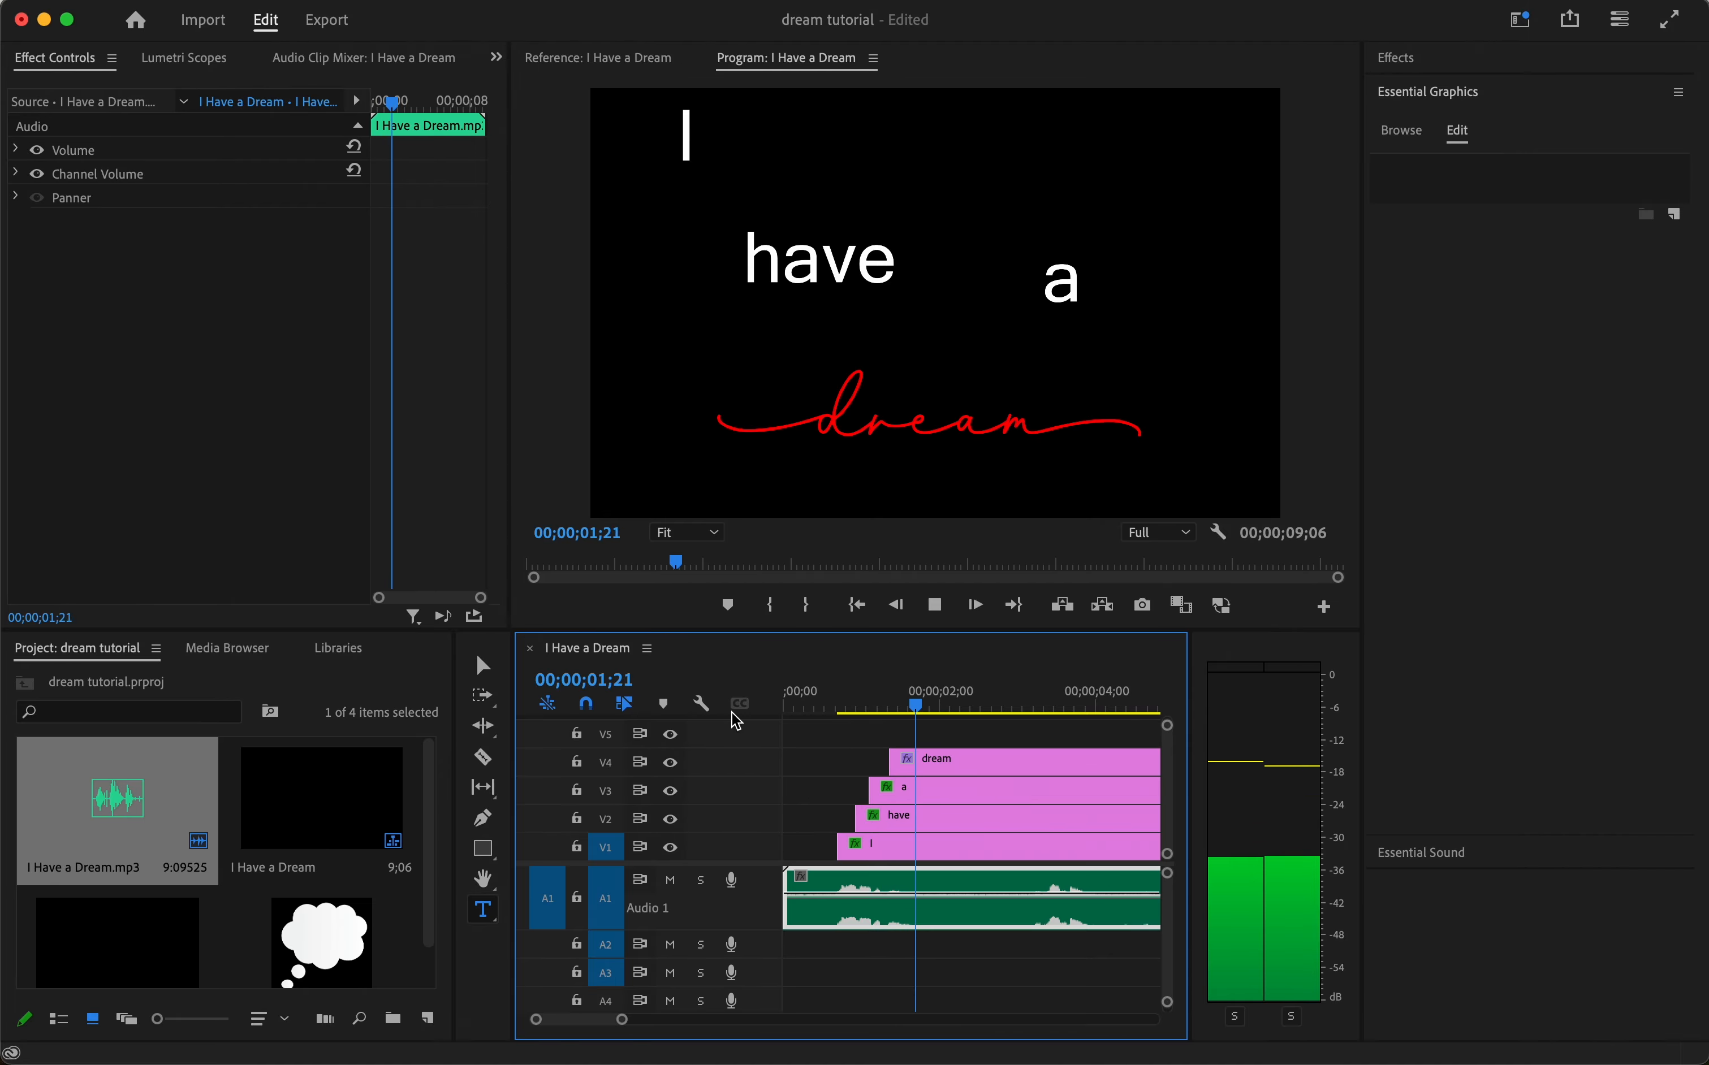
key(space)
Set the font size of the red "dream" text to 500
click(976, 769)
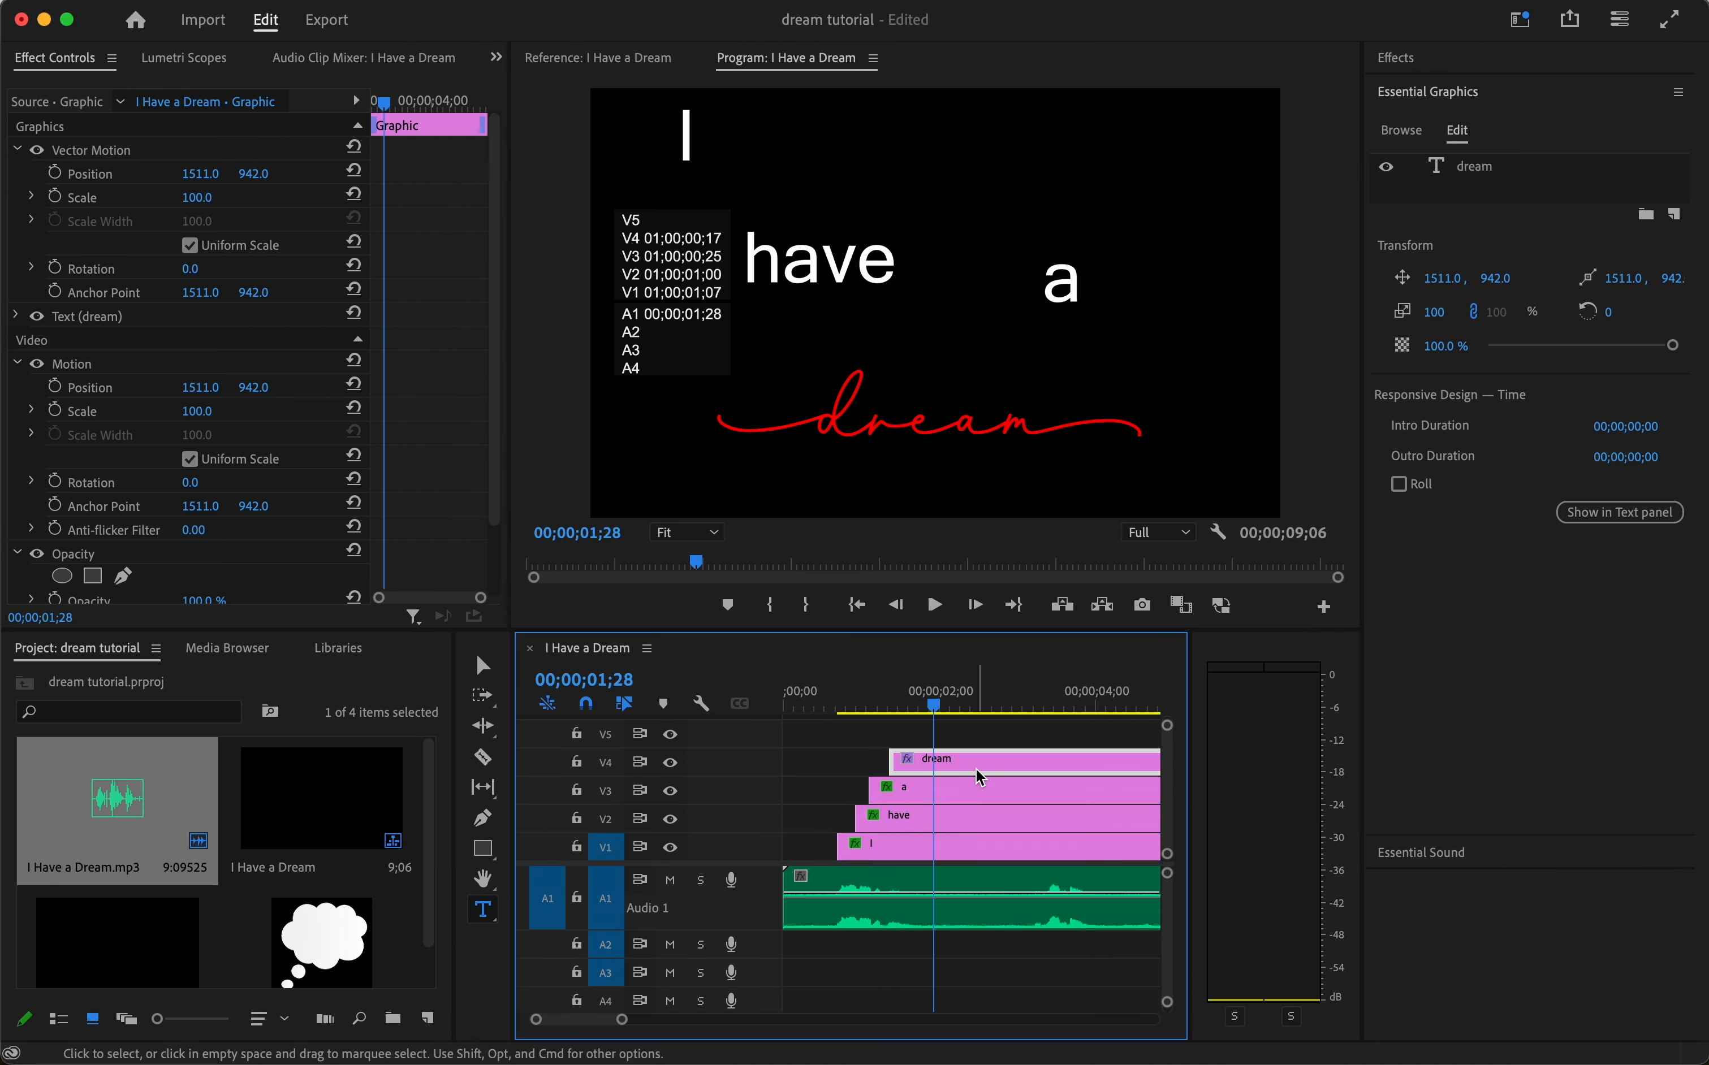
double_click(920, 427)
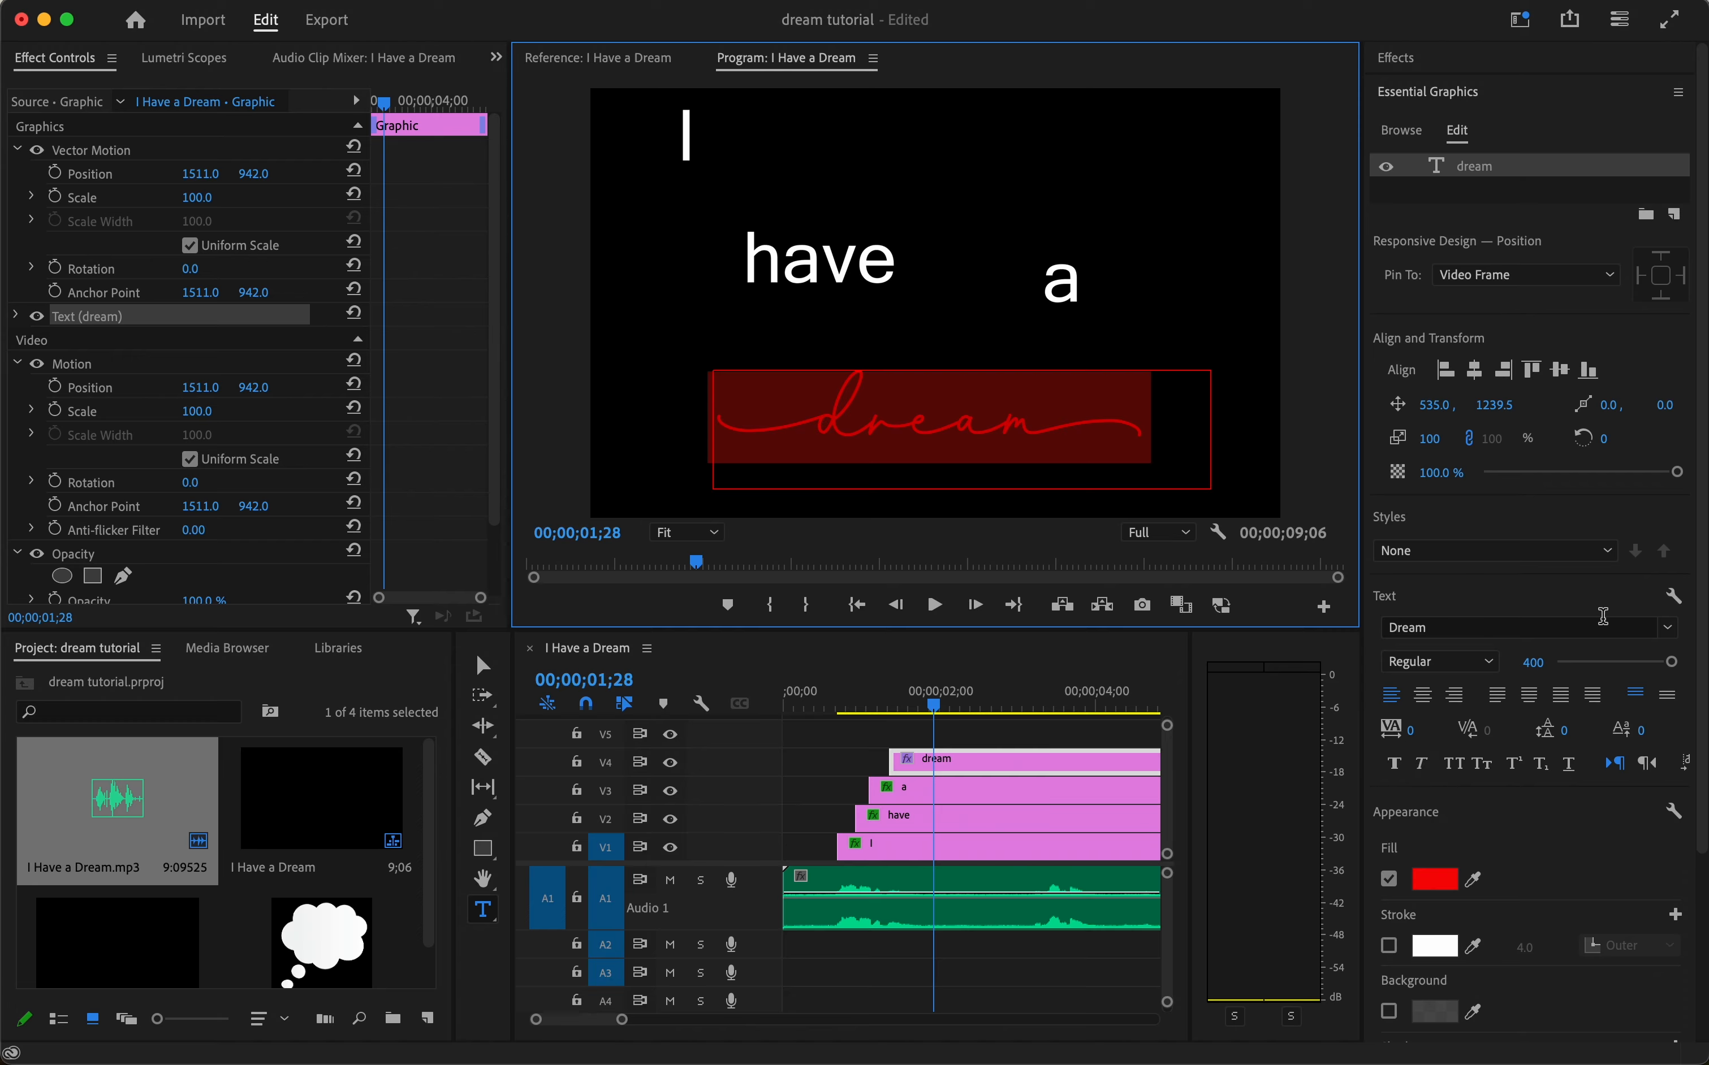
click(1525, 656)
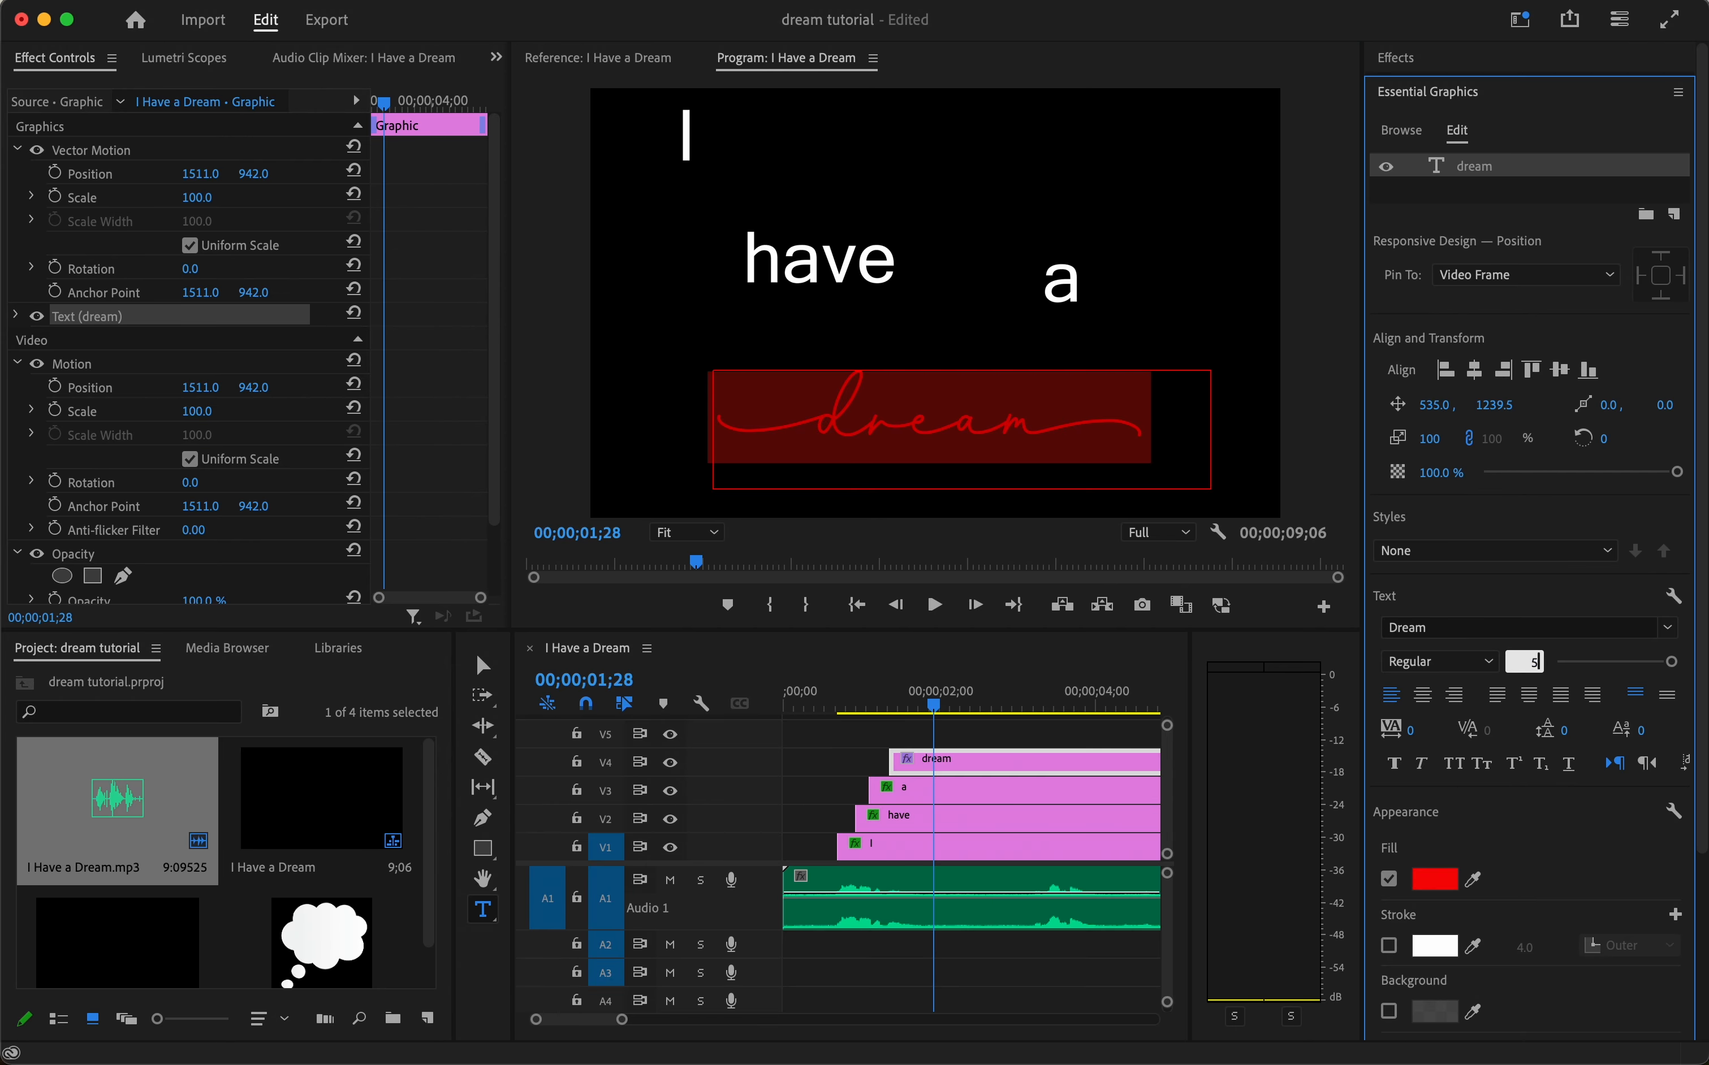
key(Return)
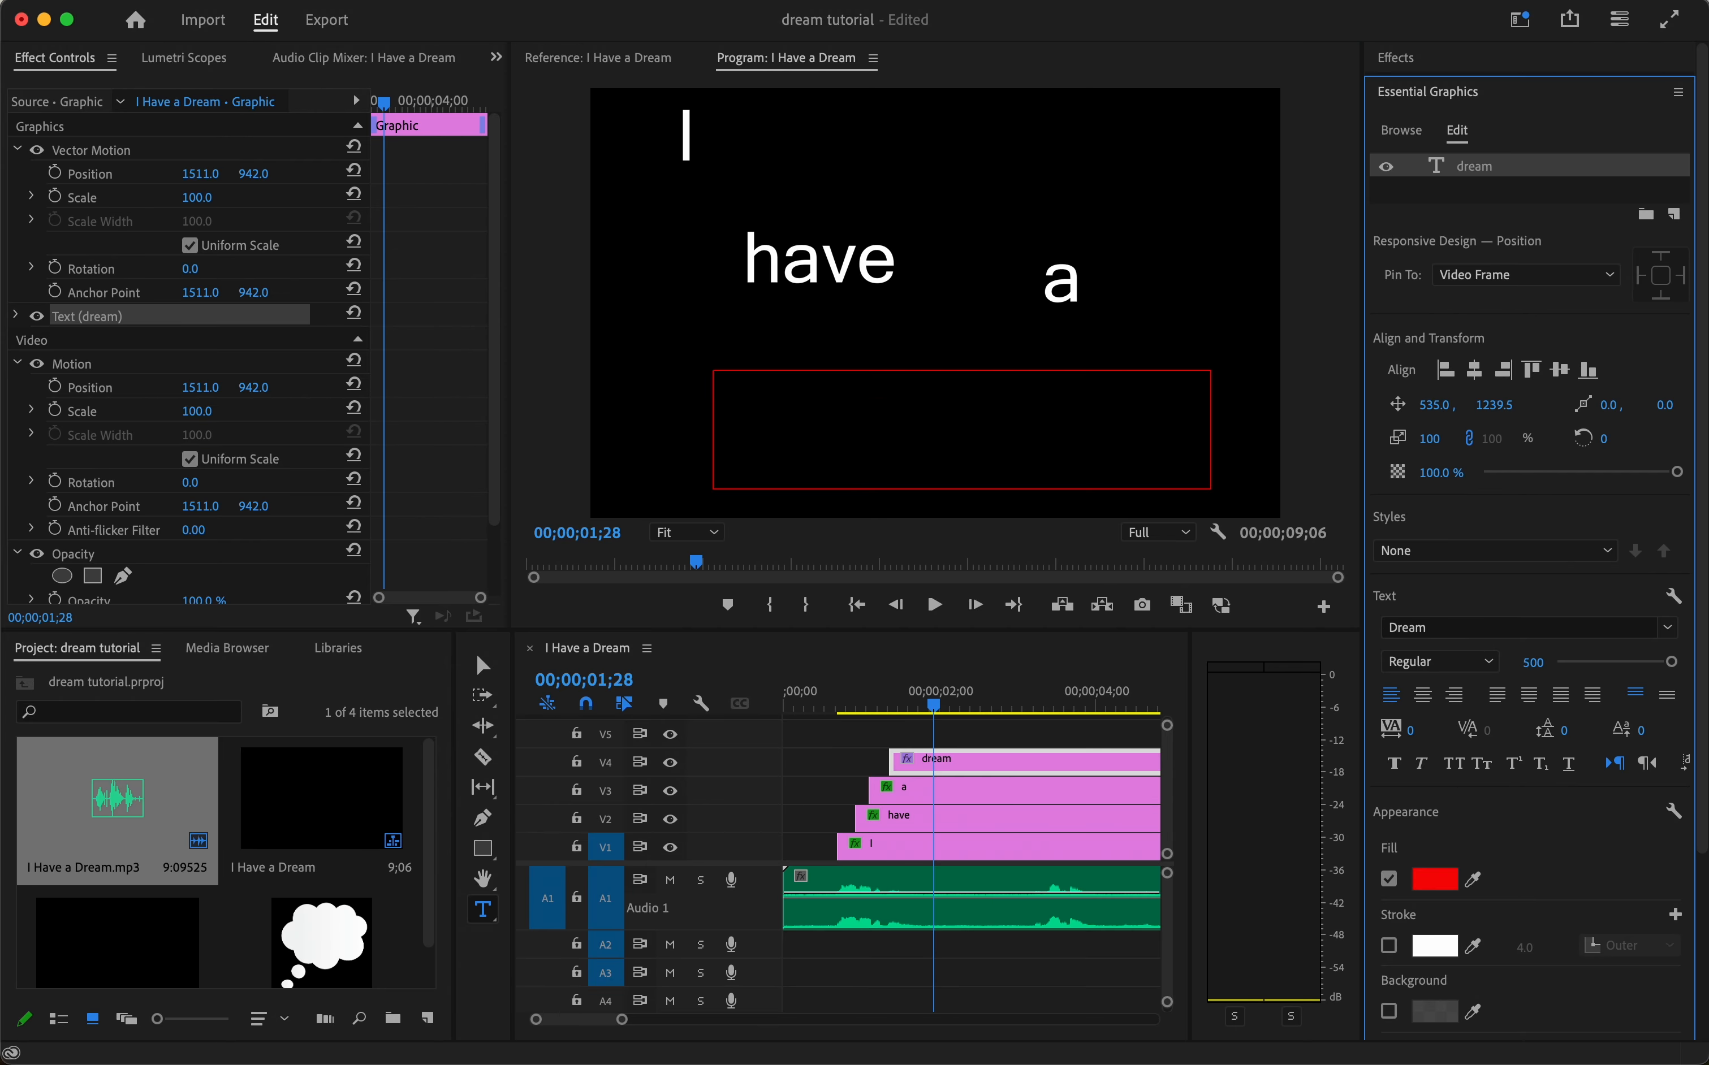
Enlarge the "dream" text box upward and to the left so the word fits, and place it below "have" and "a"
click(484, 668)
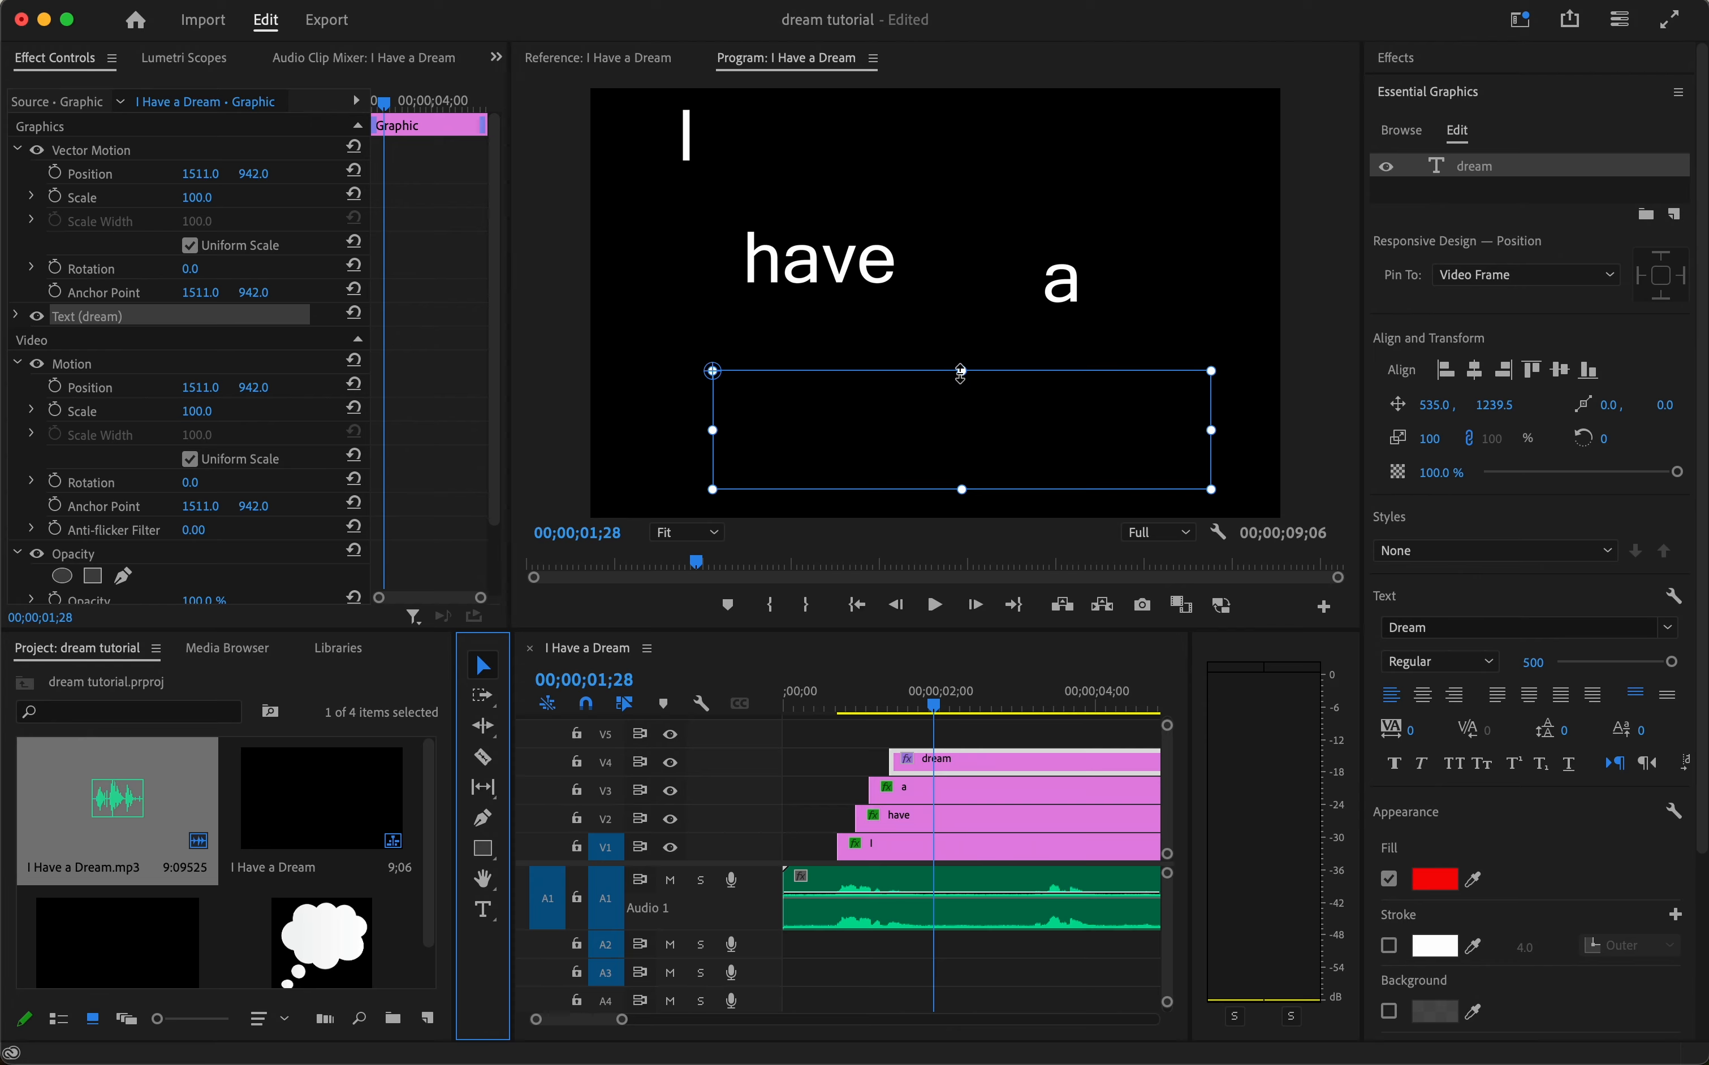
drag(960, 372, 962, 226)
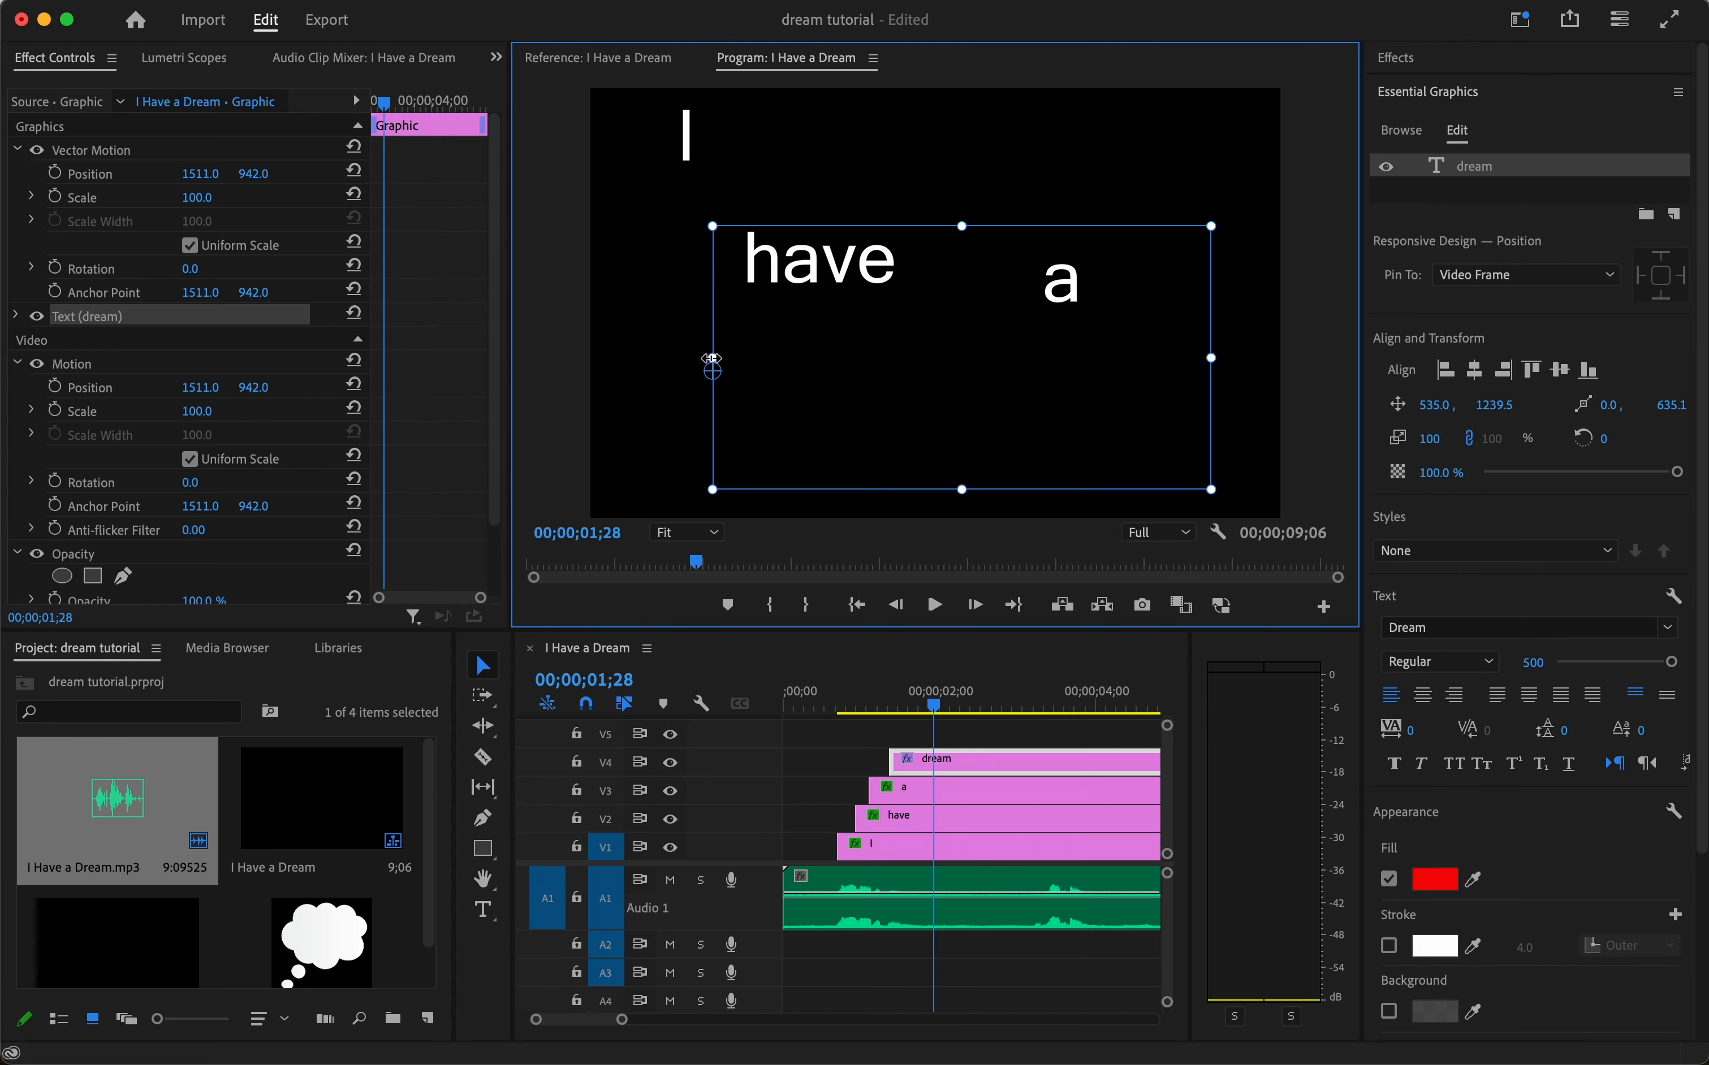
drag(712, 358, 528, 358)
drag(791, 304, 900, 407)
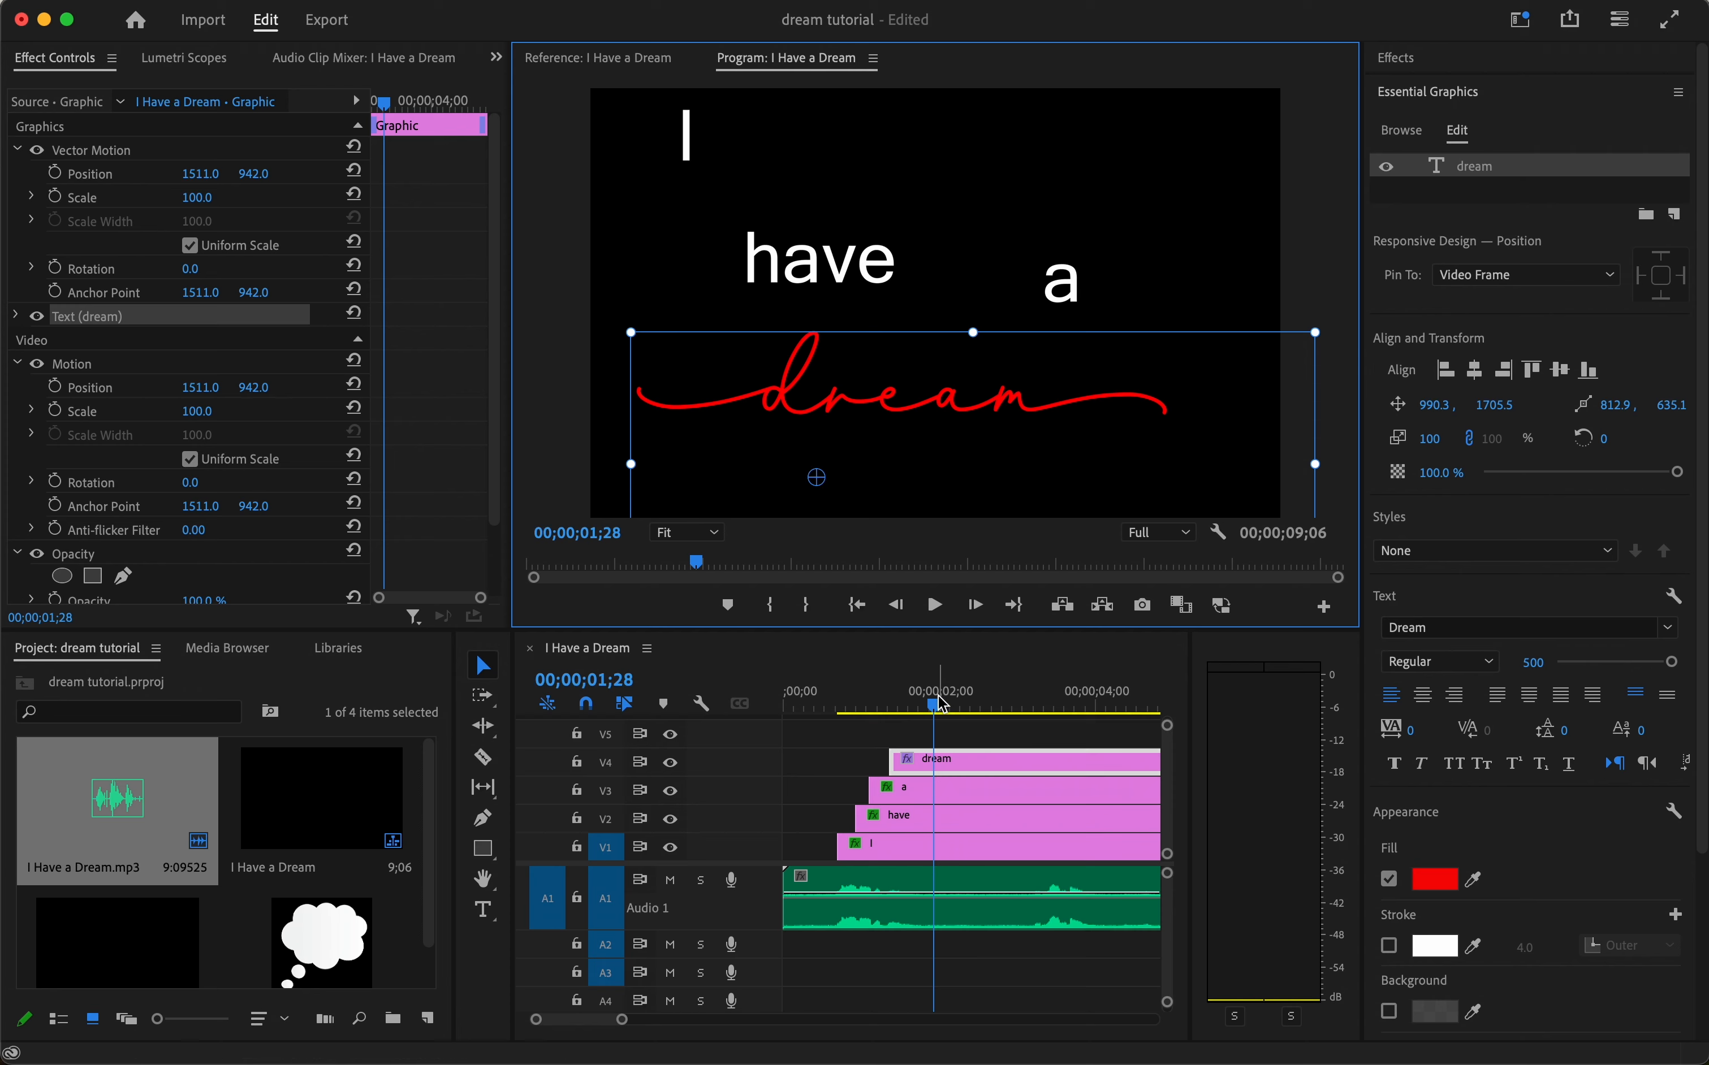
Animate "dream" rising into the frame with vertical Vector Motion position keyframes of 1817 at 00;00;01;11 and 1031 at 00;00;01;16
drag(935, 708, 877, 711)
key(space)
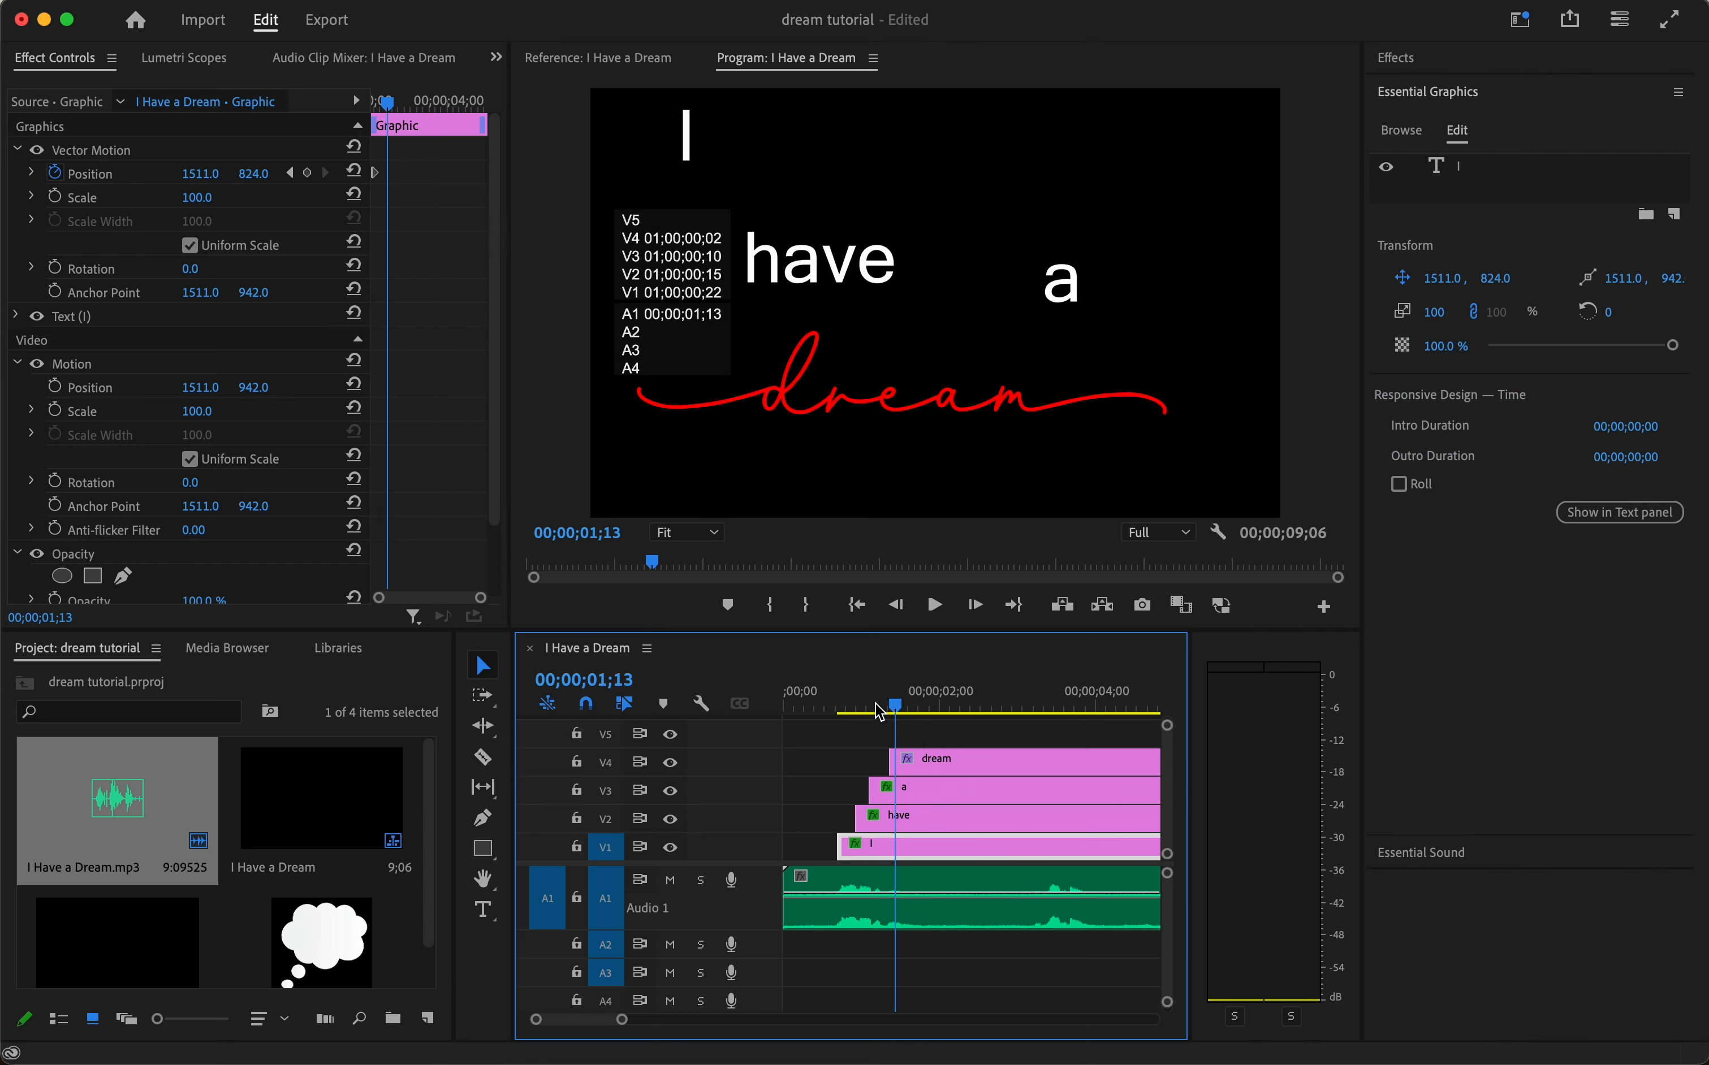
key(Left)
key(Left)
key(Left)
key(Right)
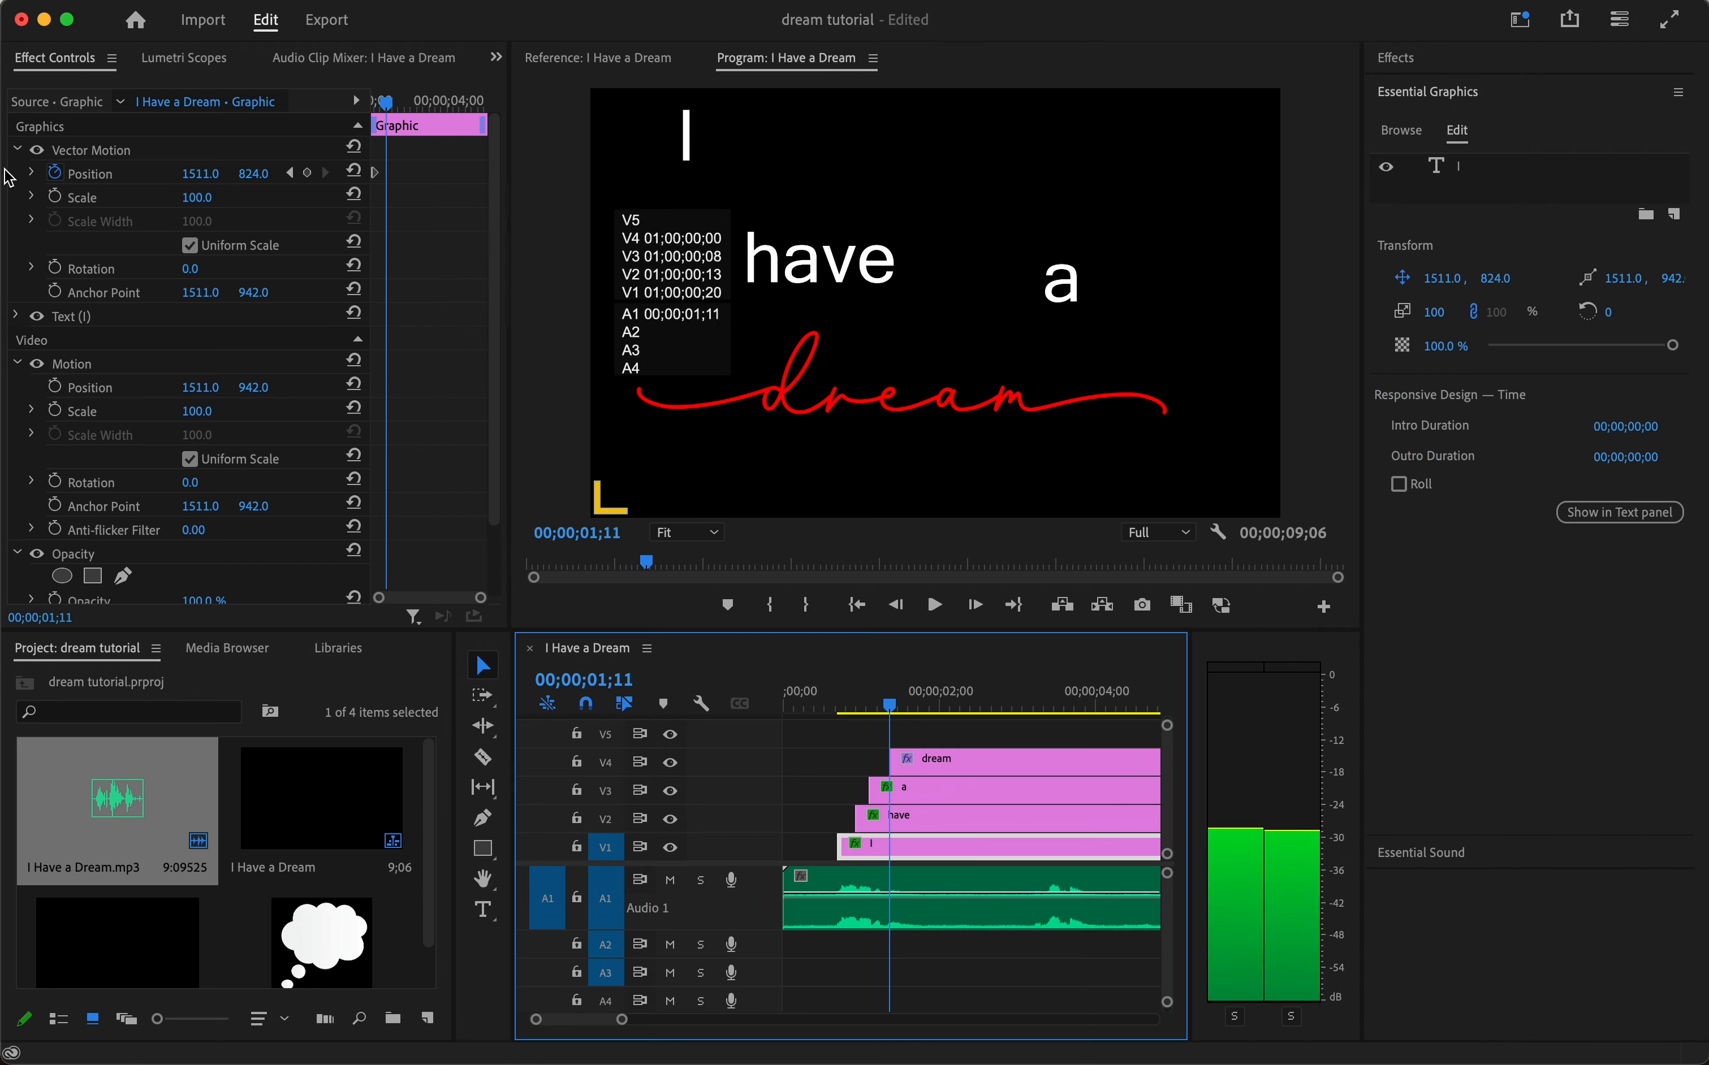
click(961, 759)
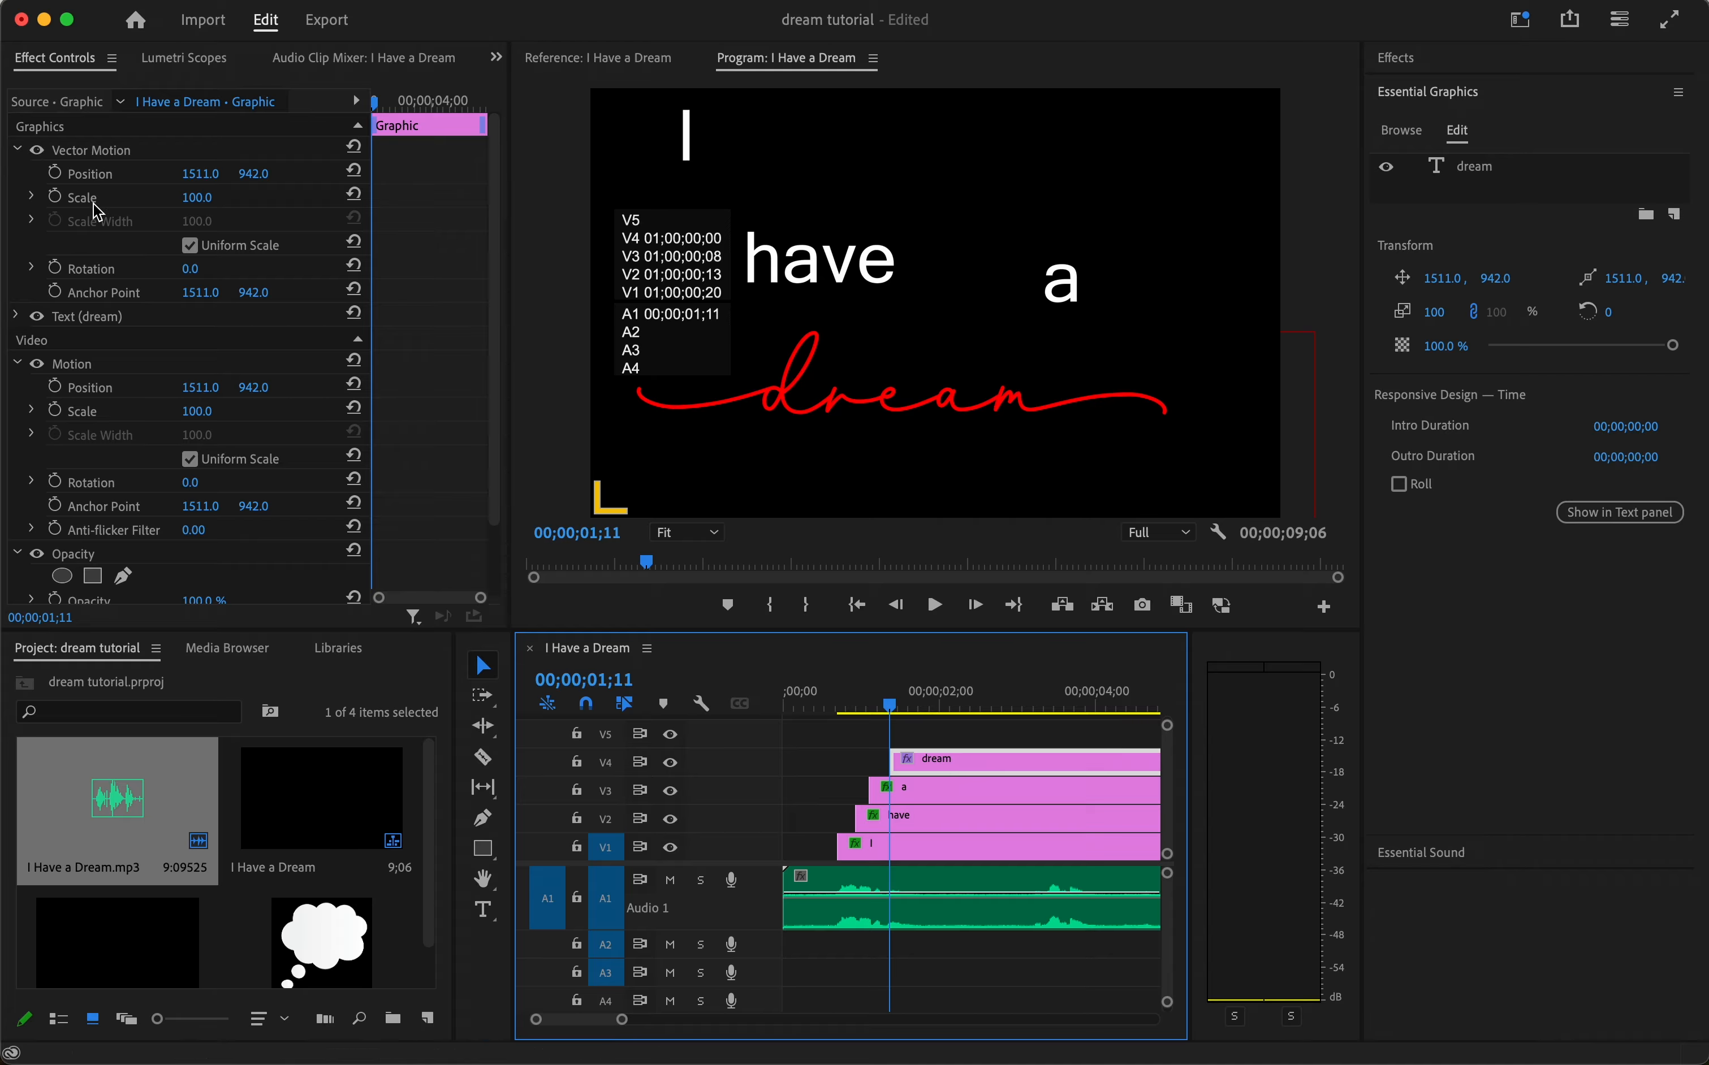
click(57, 174)
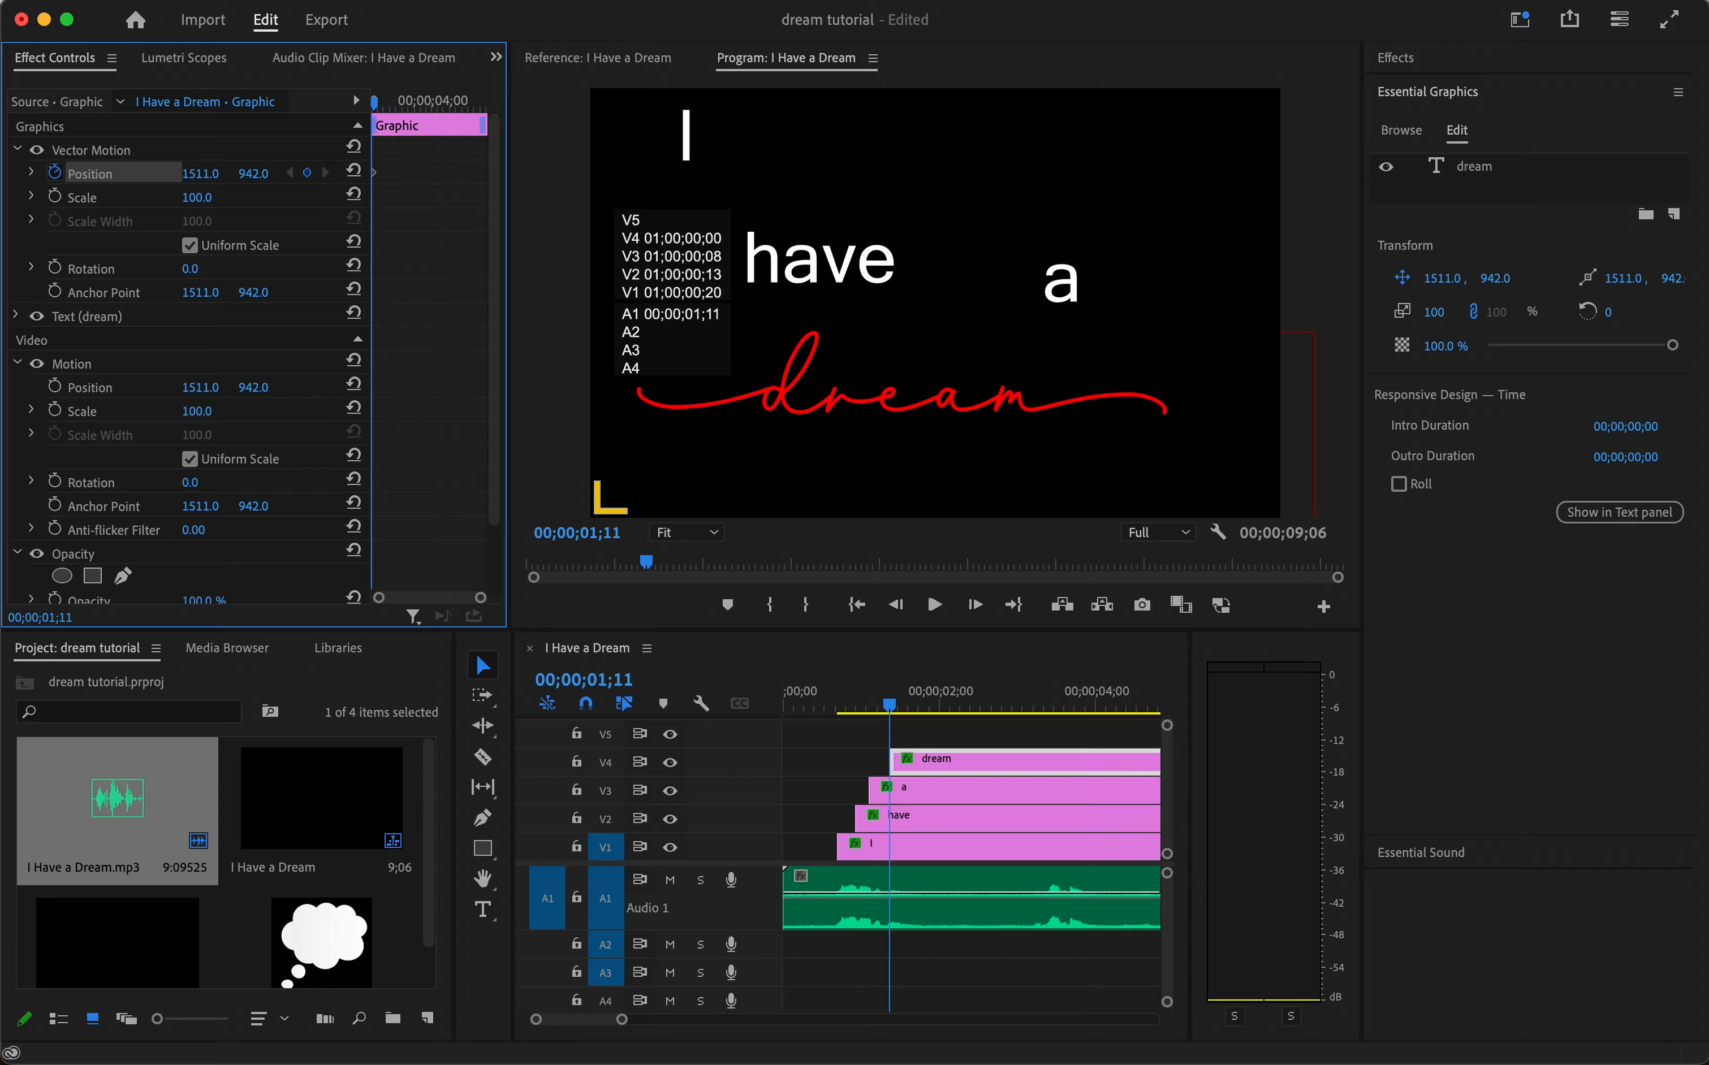
drag(253, 174, 689, 174)
drag(265, 173, 348, 174)
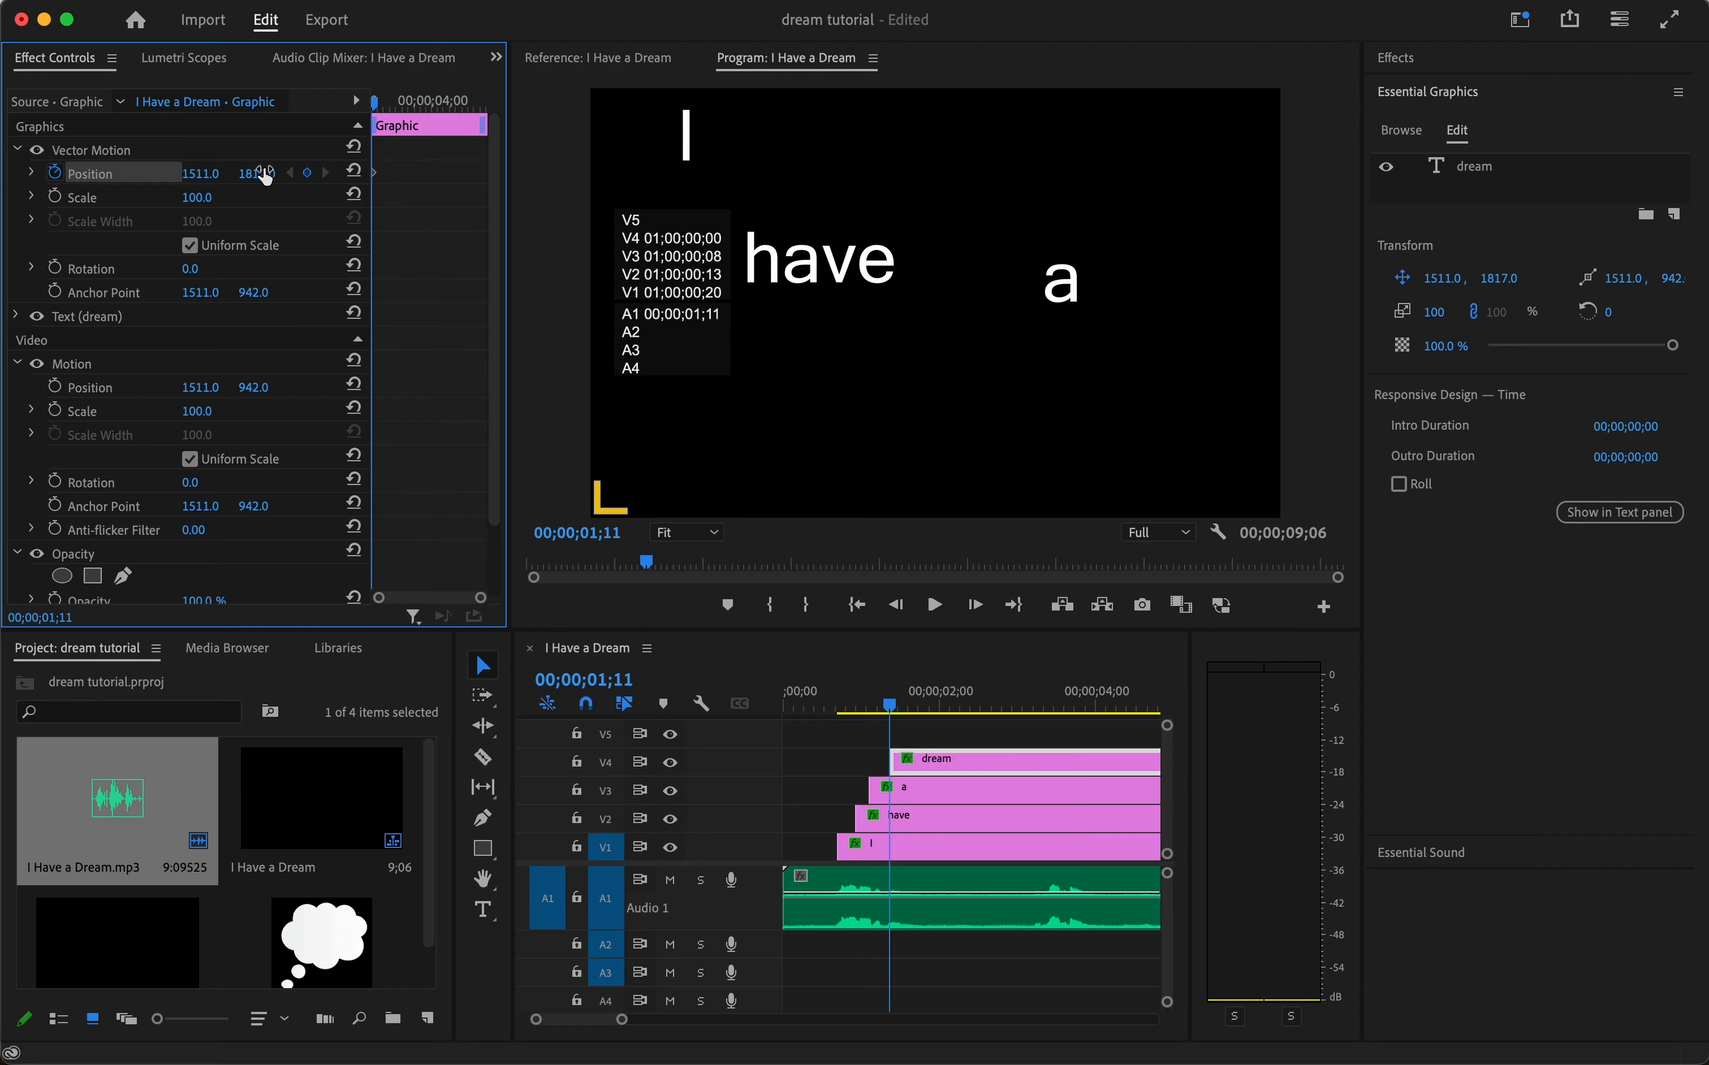
key(space)
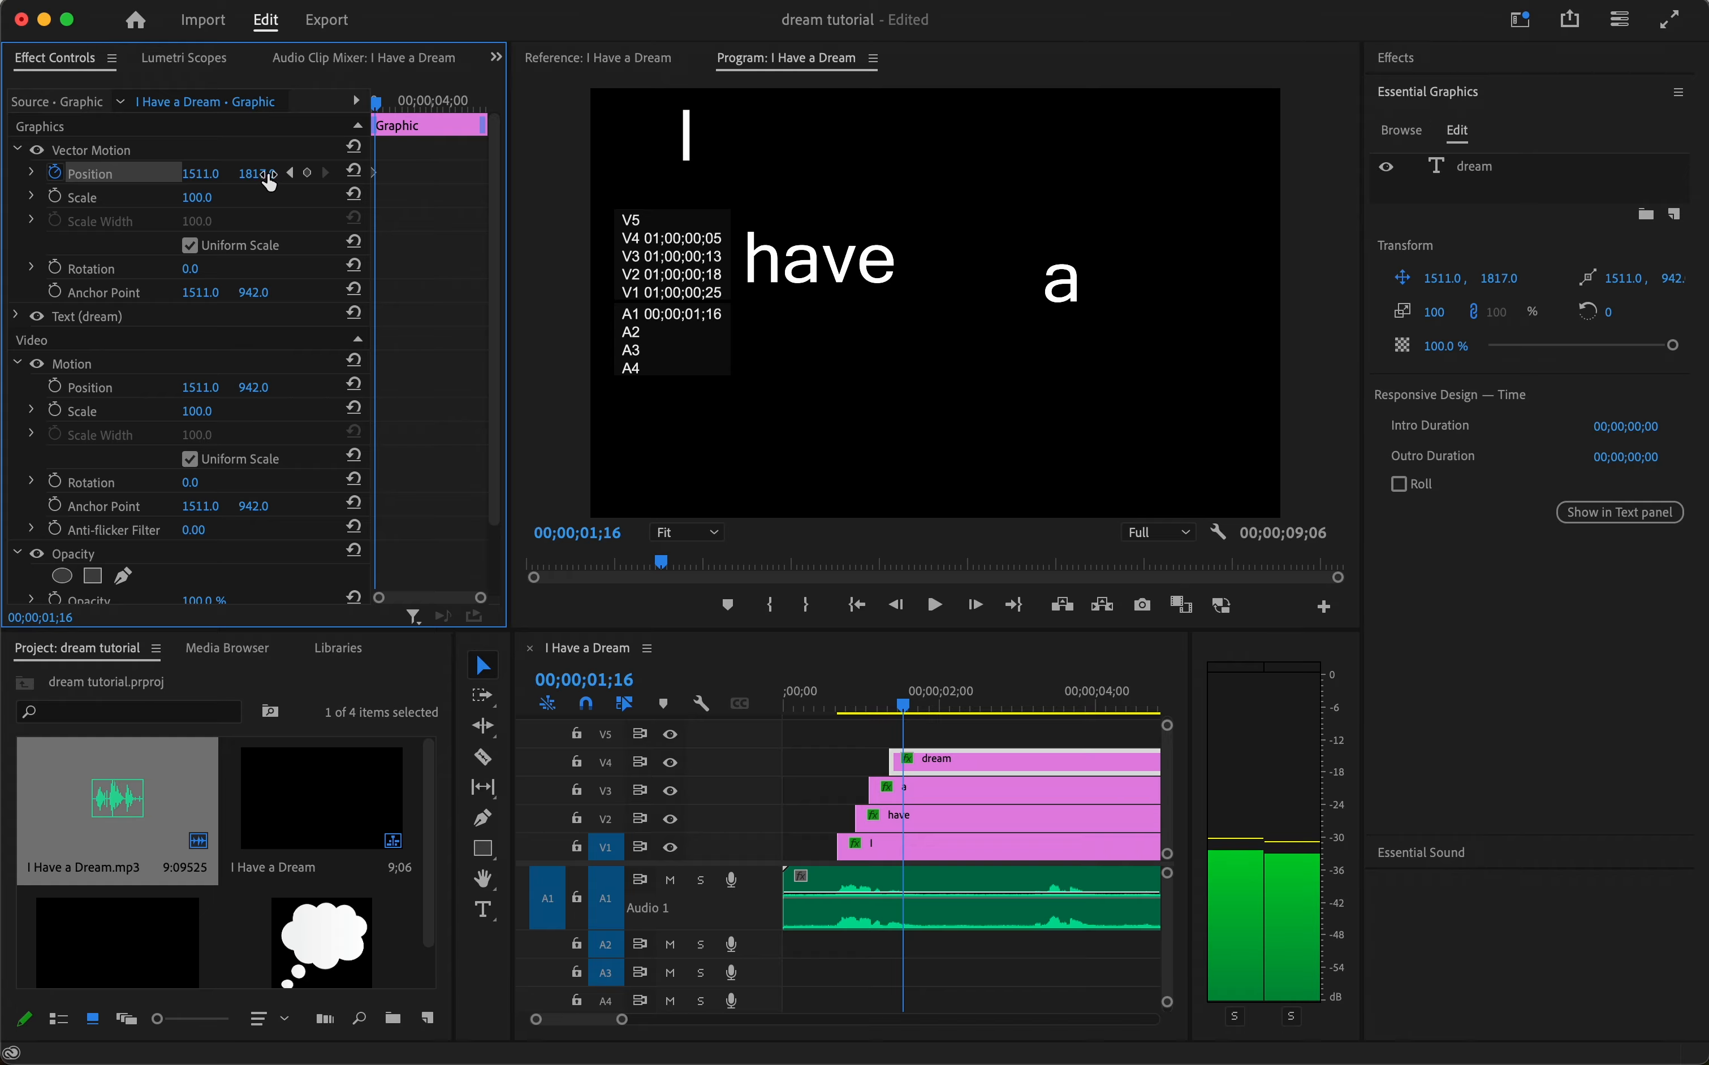
drag(256, 173, 4, 174)
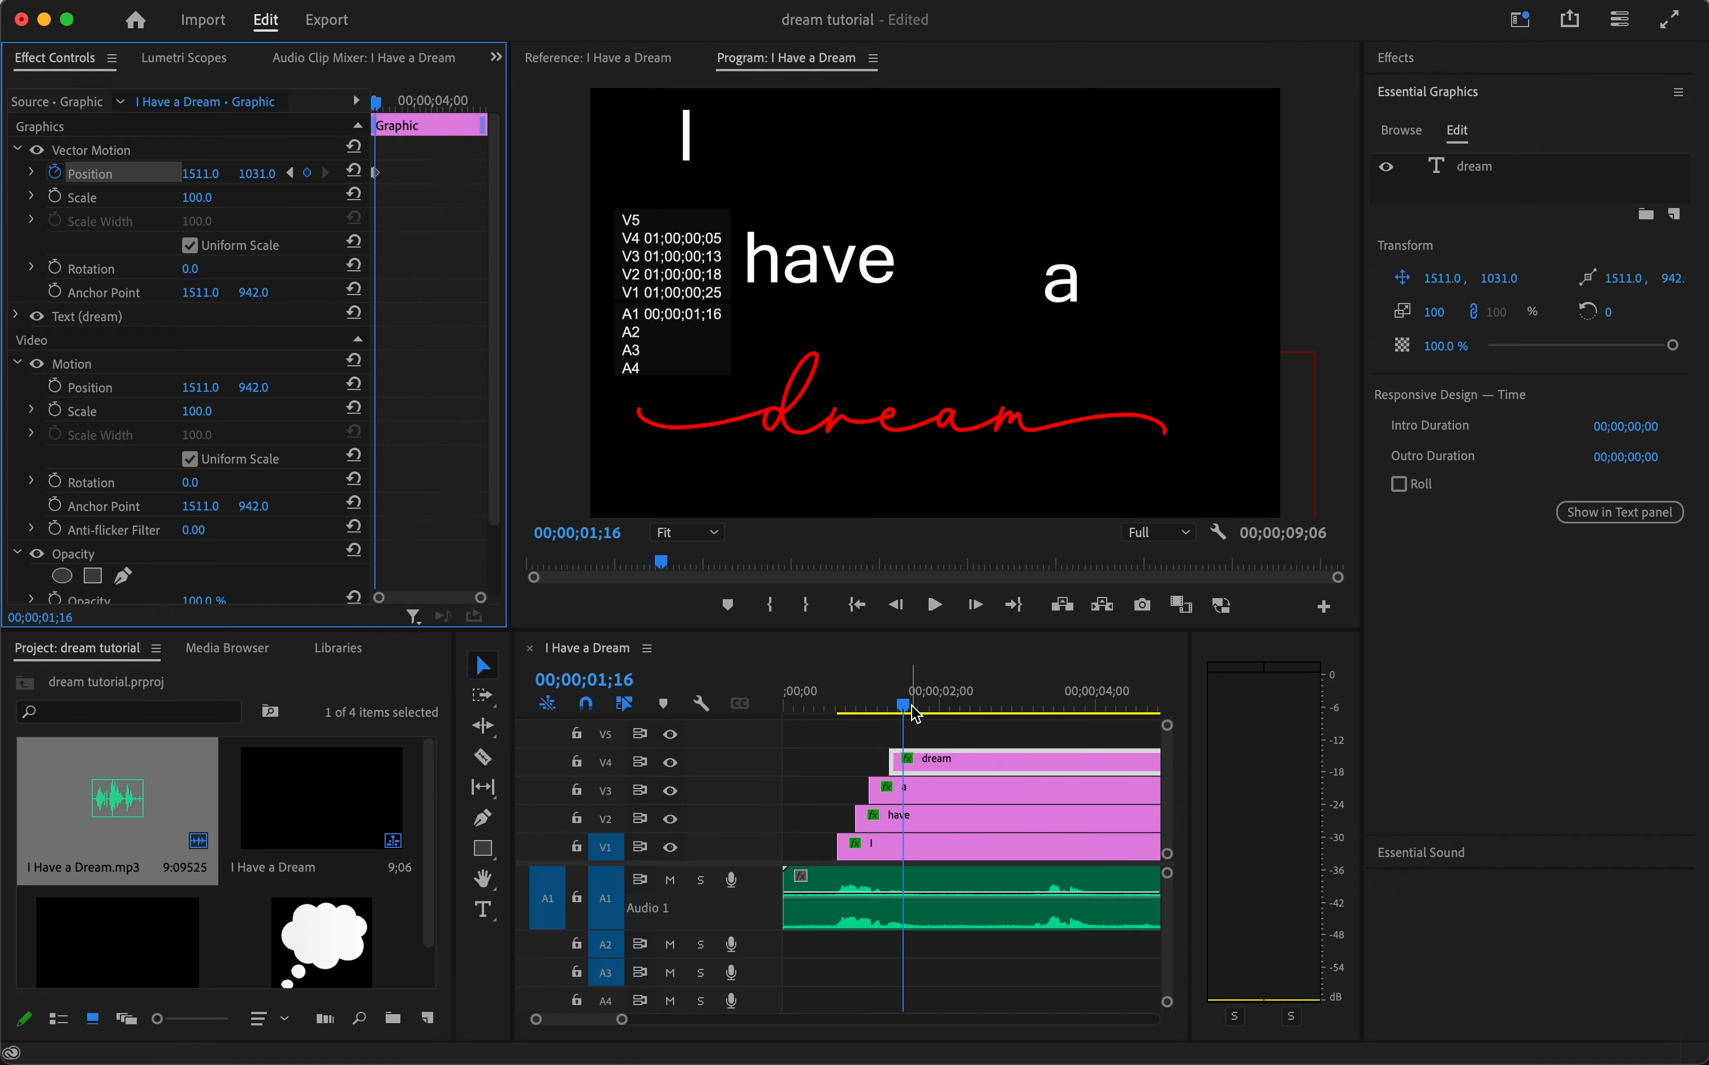
Play the sequence from the start to review the animation of all four words
drag(915, 714, 752, 702)
key(space)
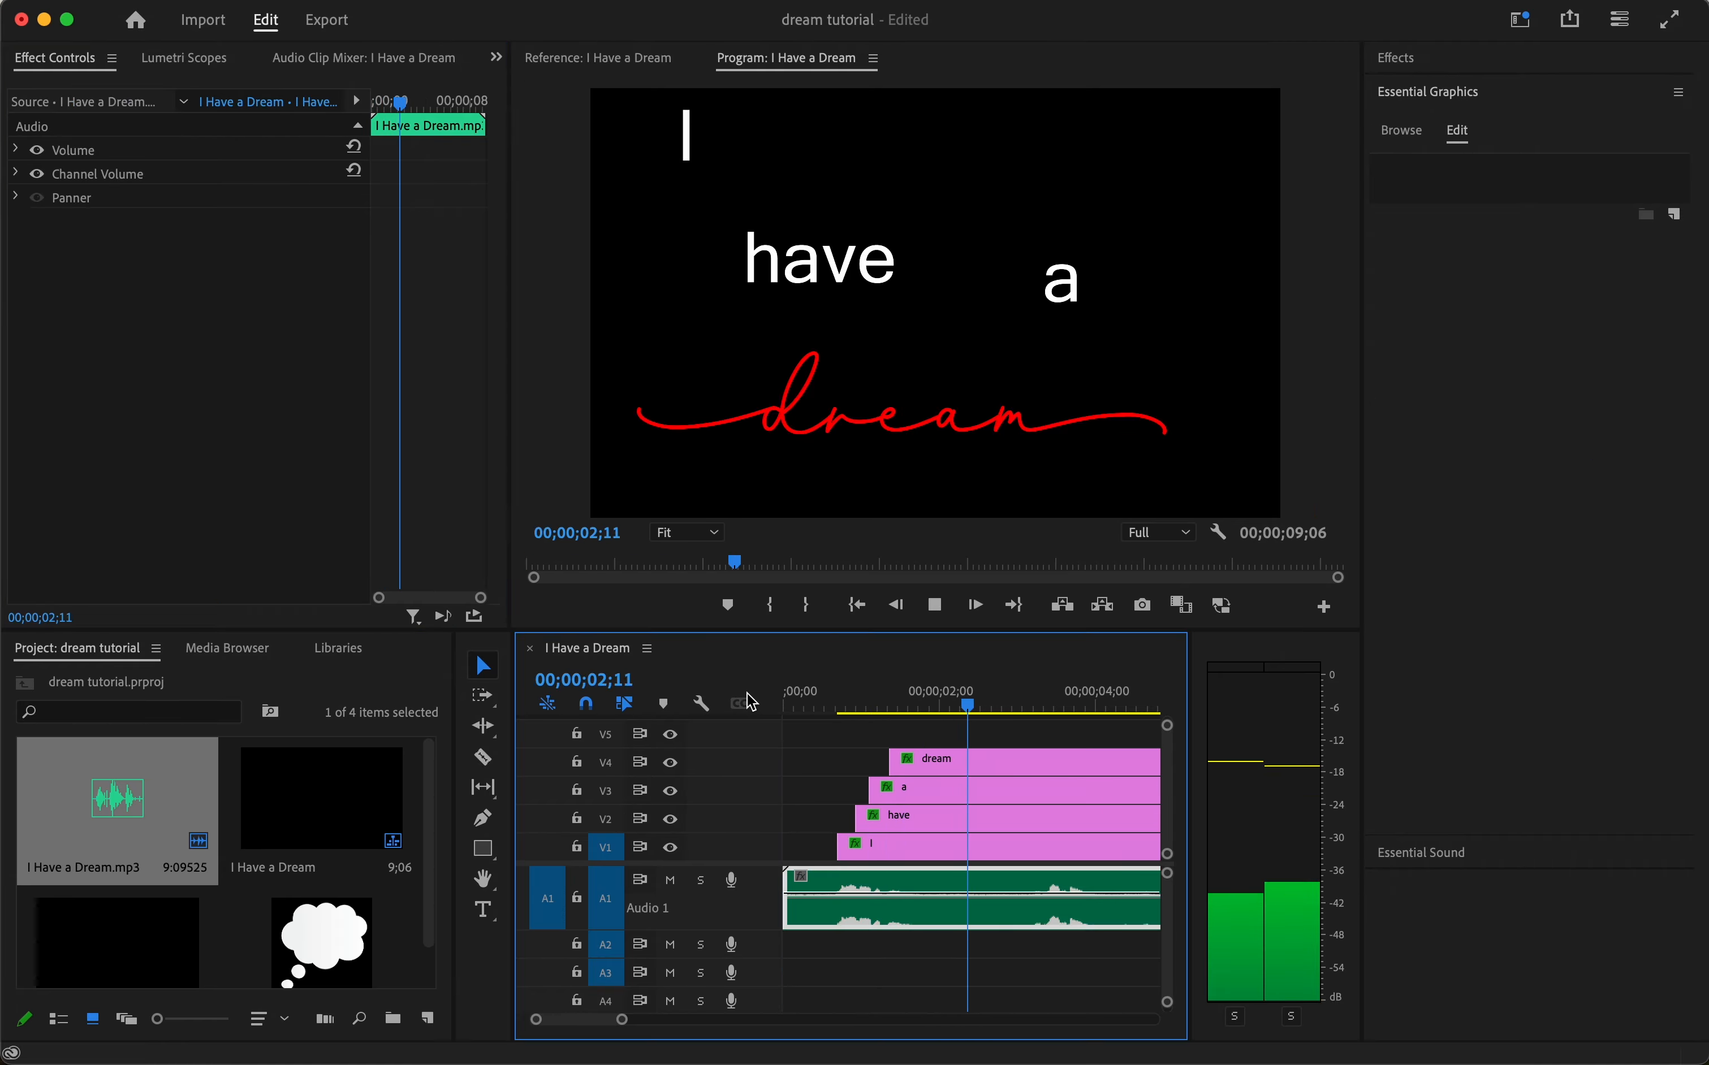
key(space)
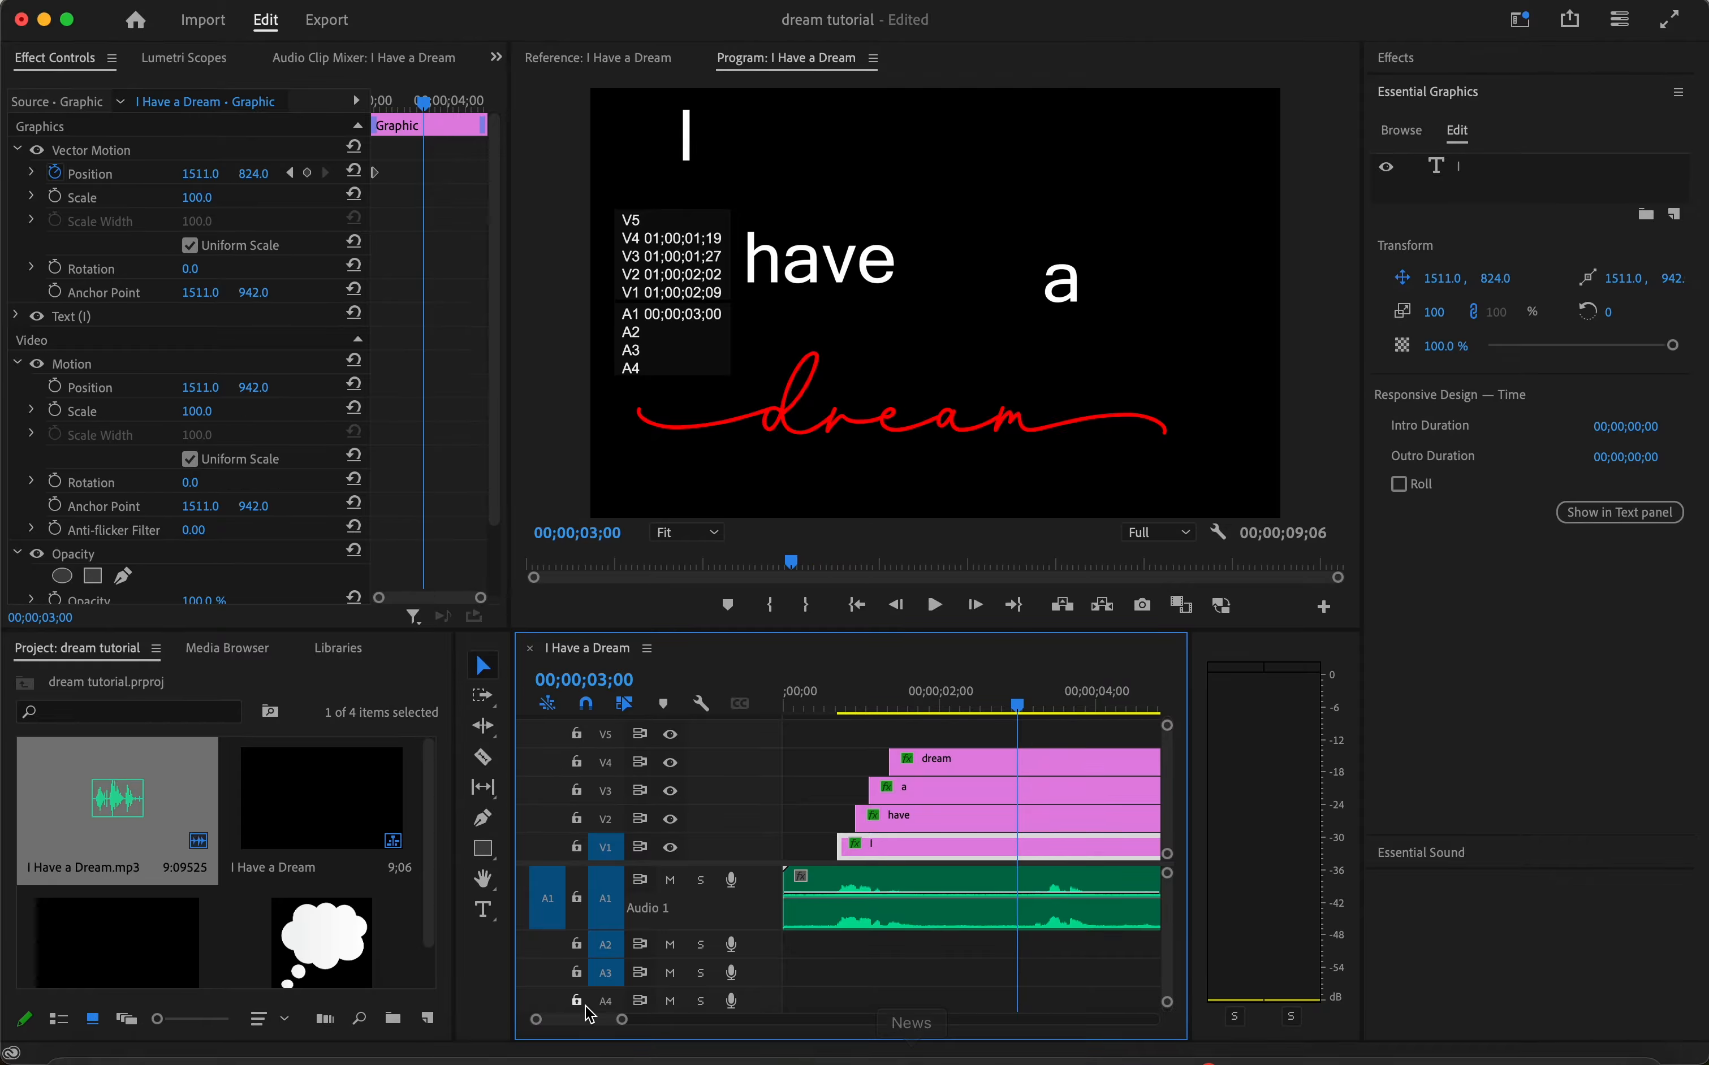
Trim the ends of the "I", "have", "a" and "dream" clips to 00;00;03;07
drag(622, 1024, 646, 1022)
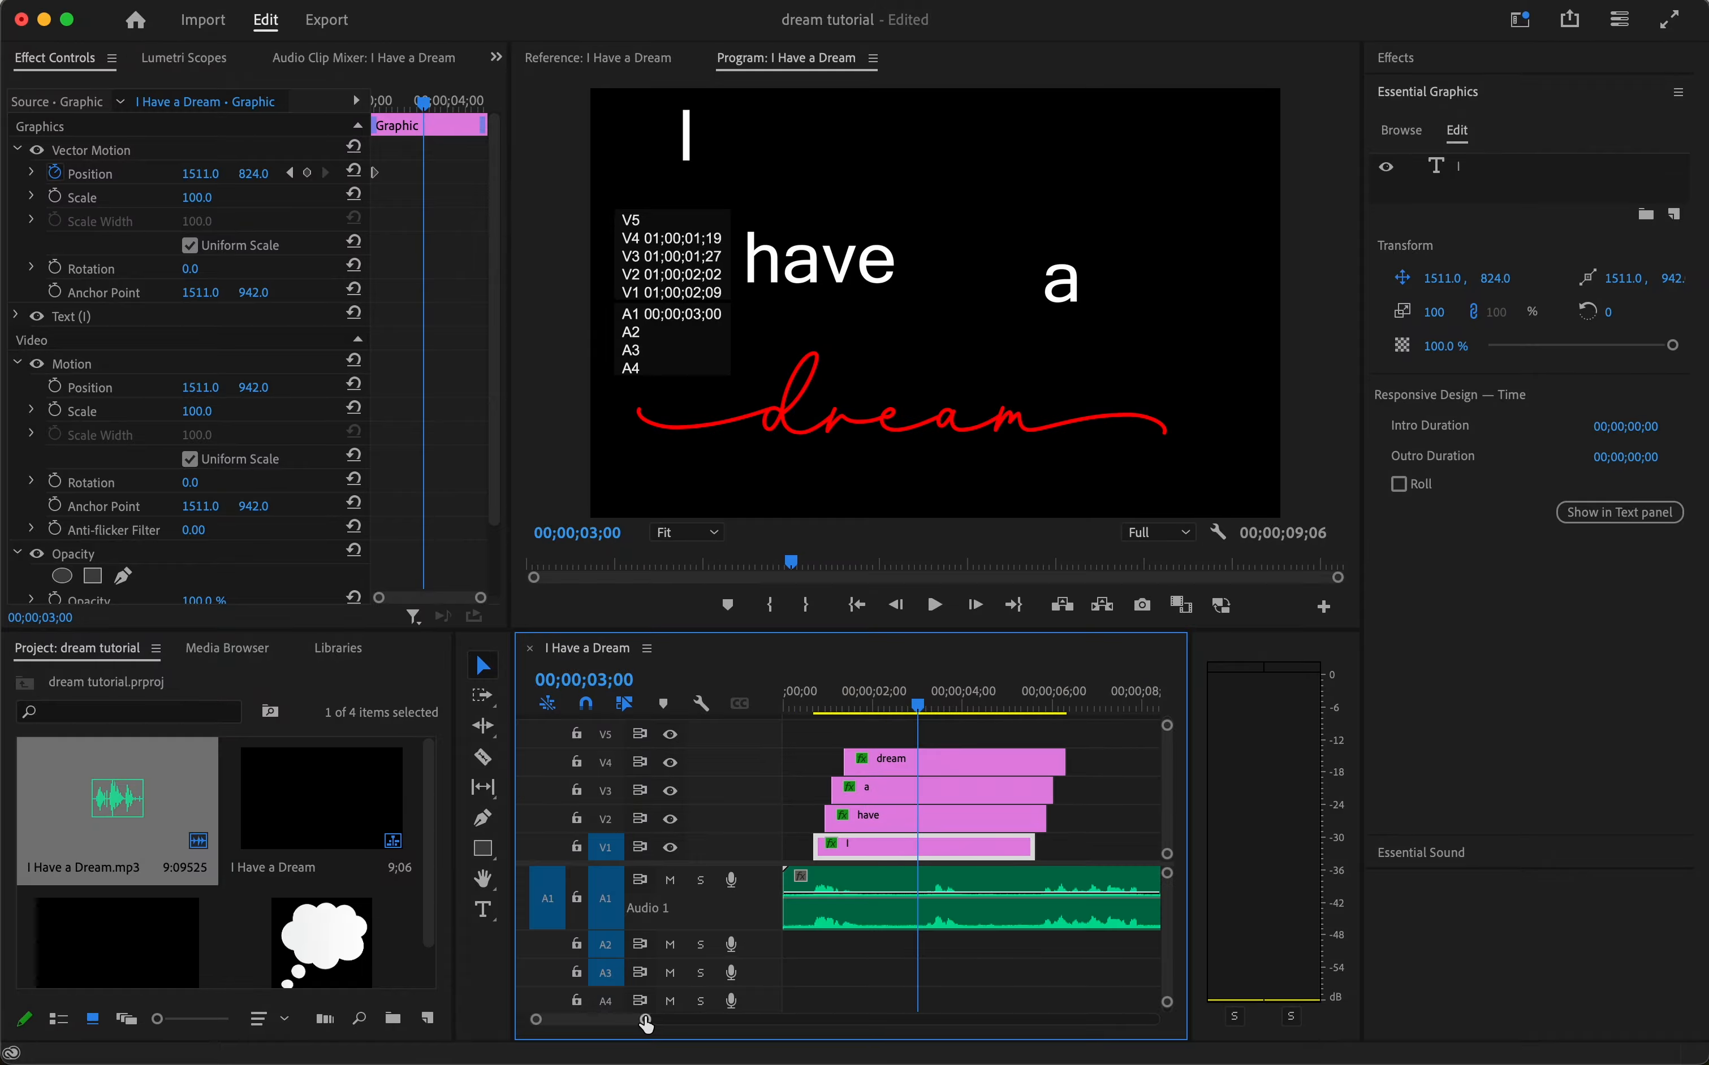
key(space)
key(space)
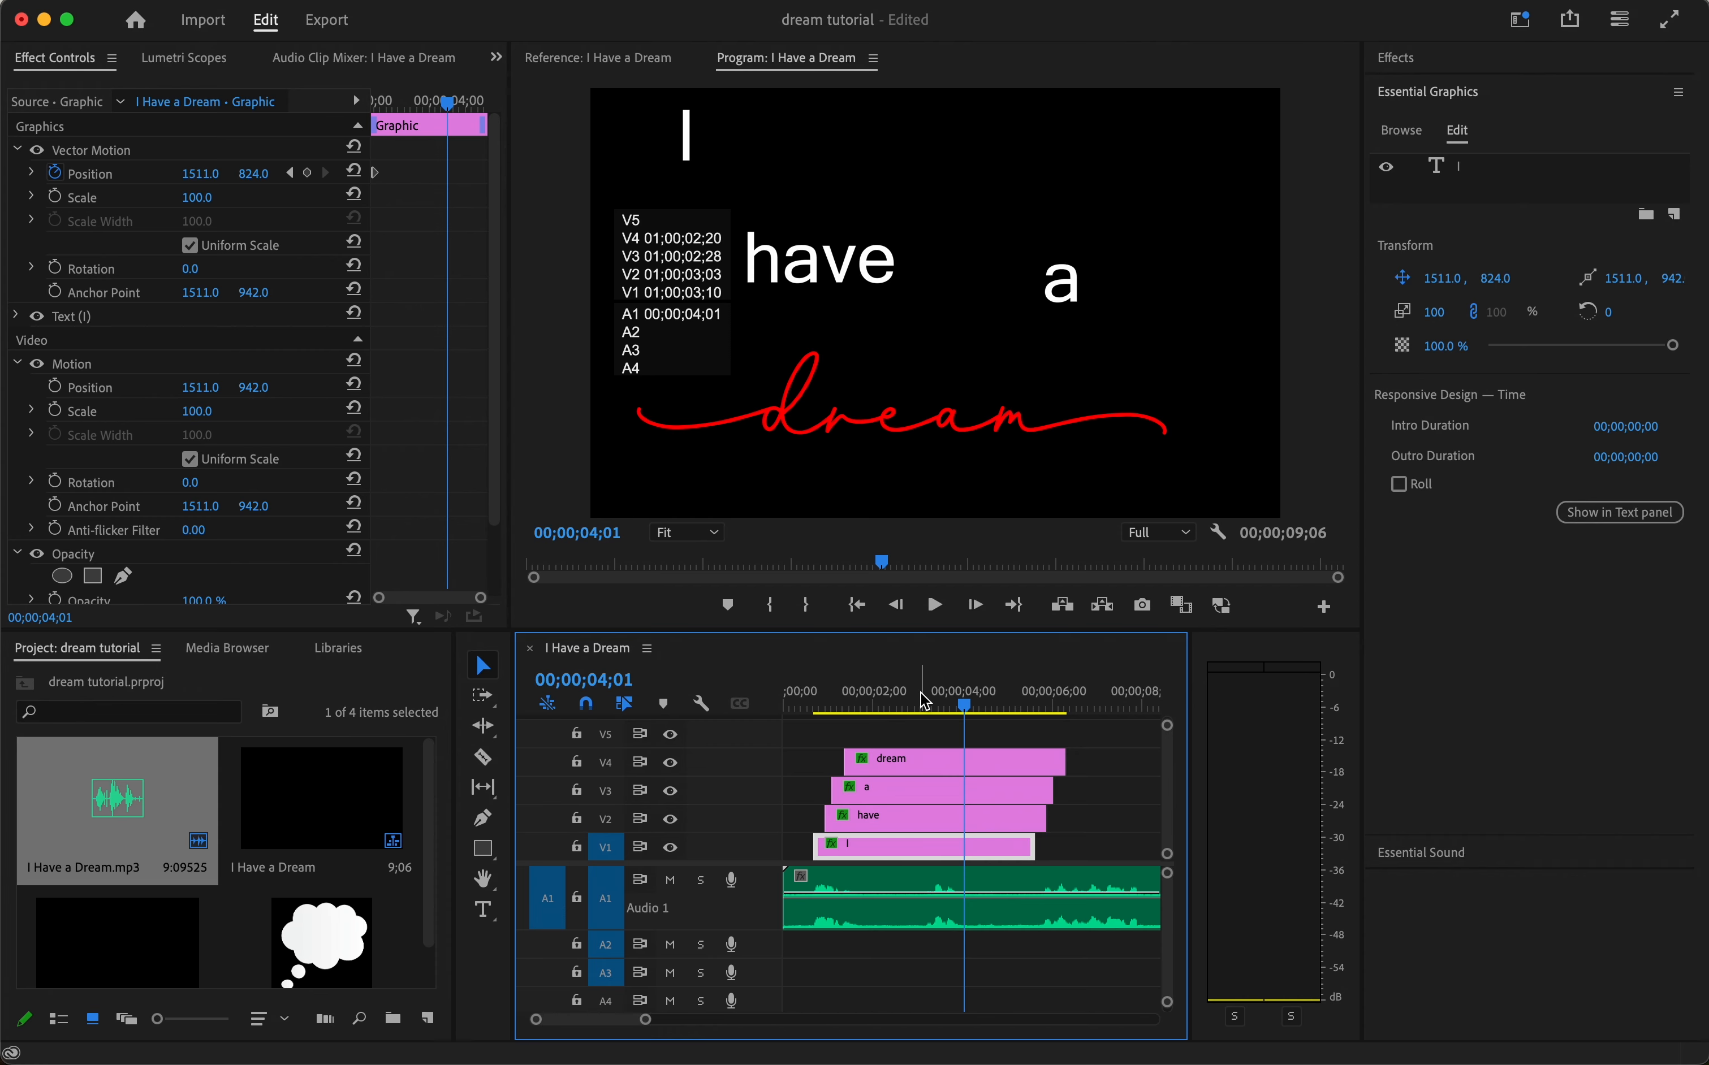
drag(964, 704, 929, 709)
drag(1064, 763, 926, 762)
drag(1053, 790, 927, 830)
drag(1033, 845, 926, 846)
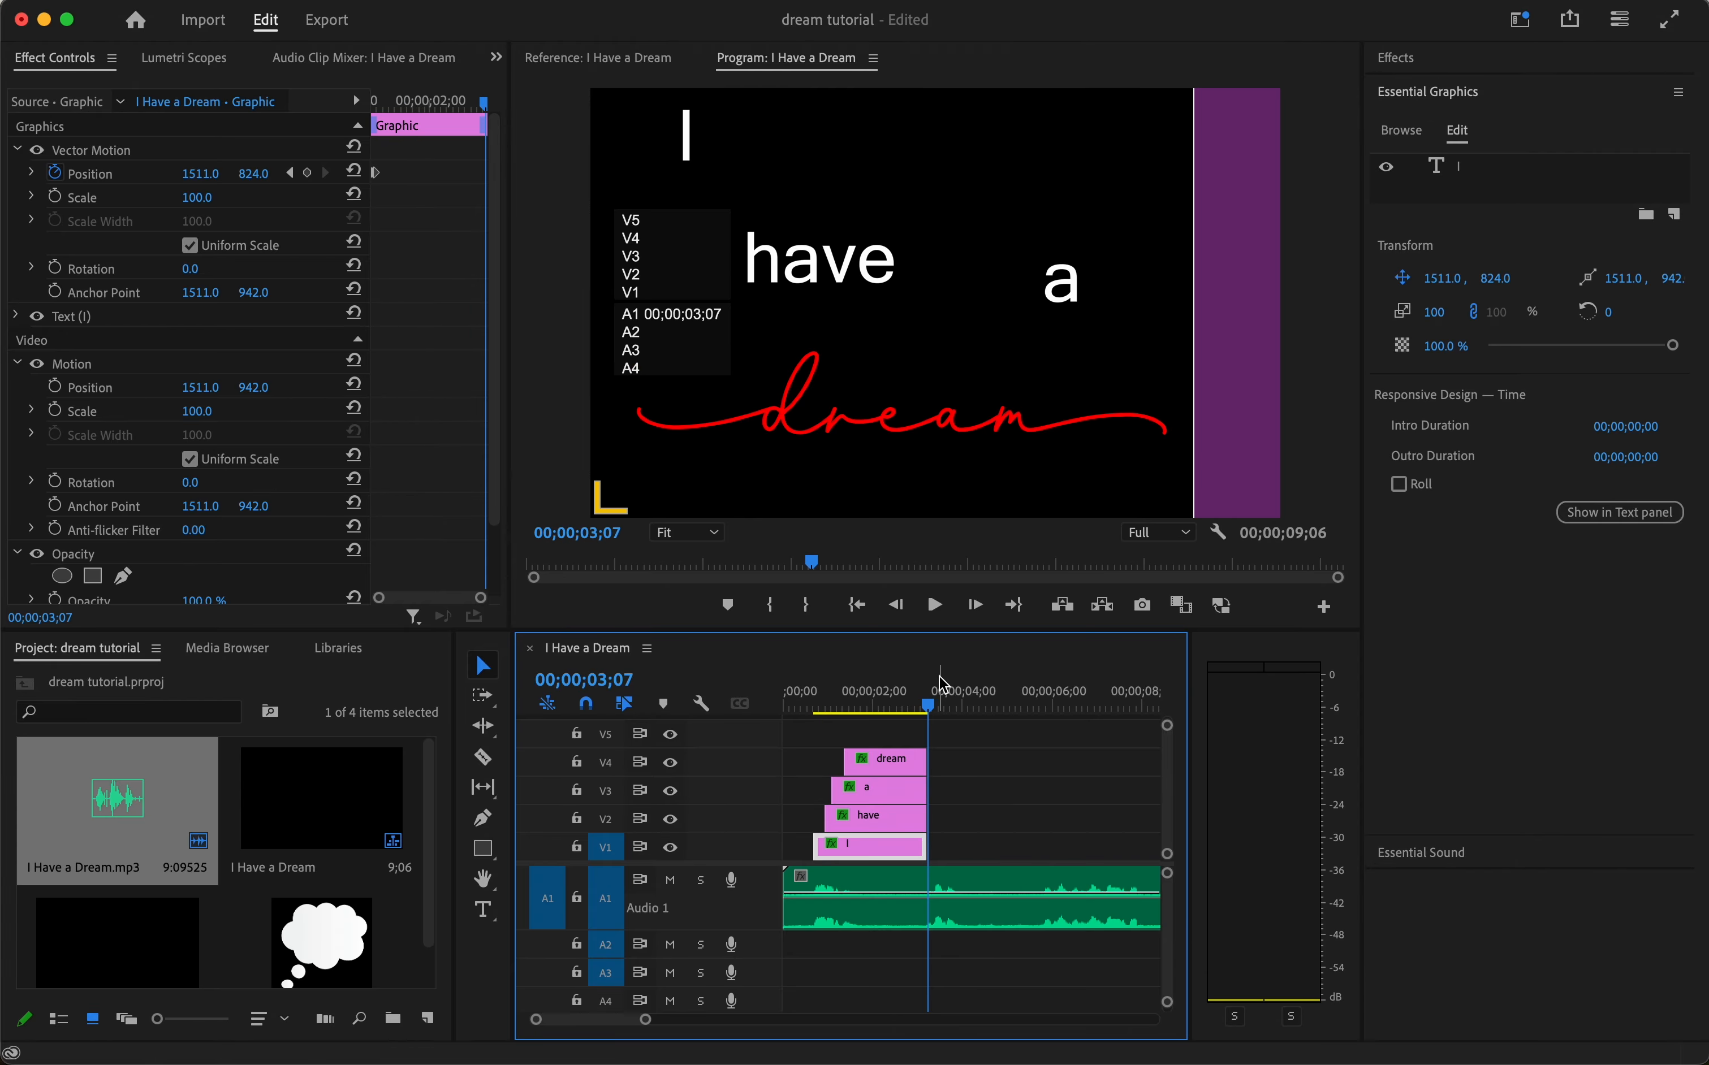
Replay the sequence from the beginning to check how the trimmed word clips end against the speech
drag(929, 704, 739, 701)
key(space)
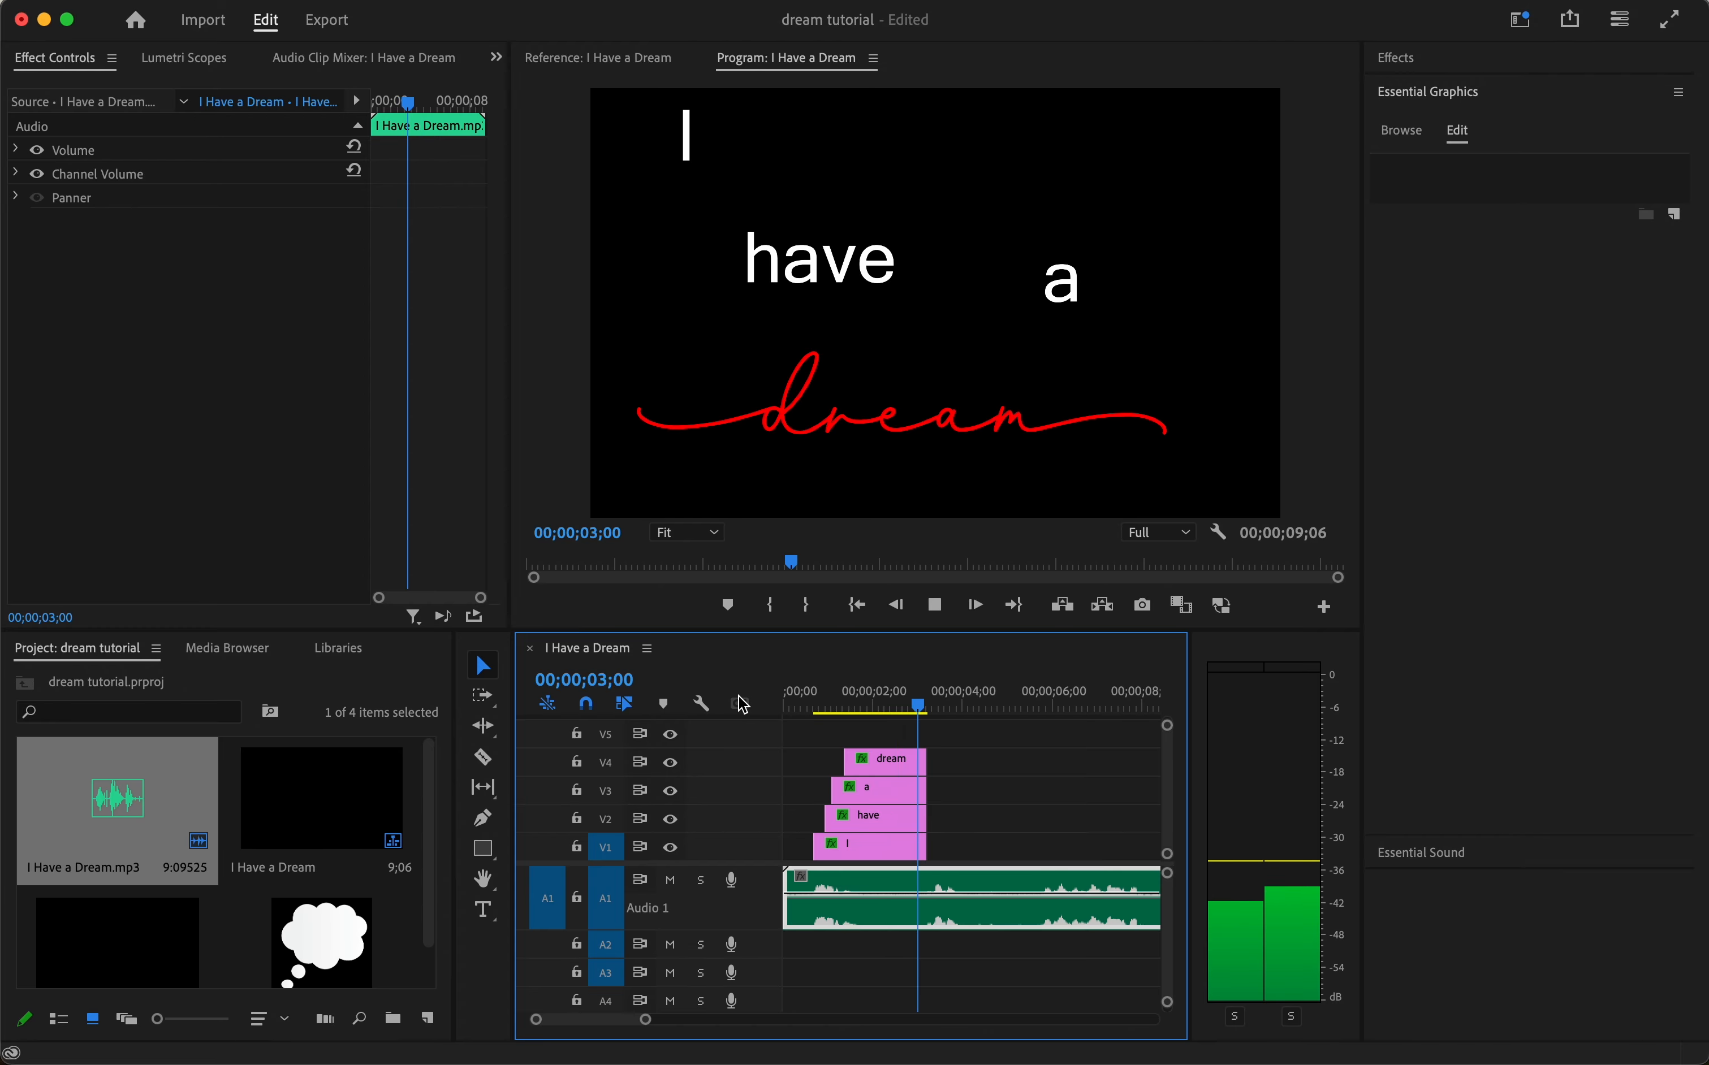
key(space)
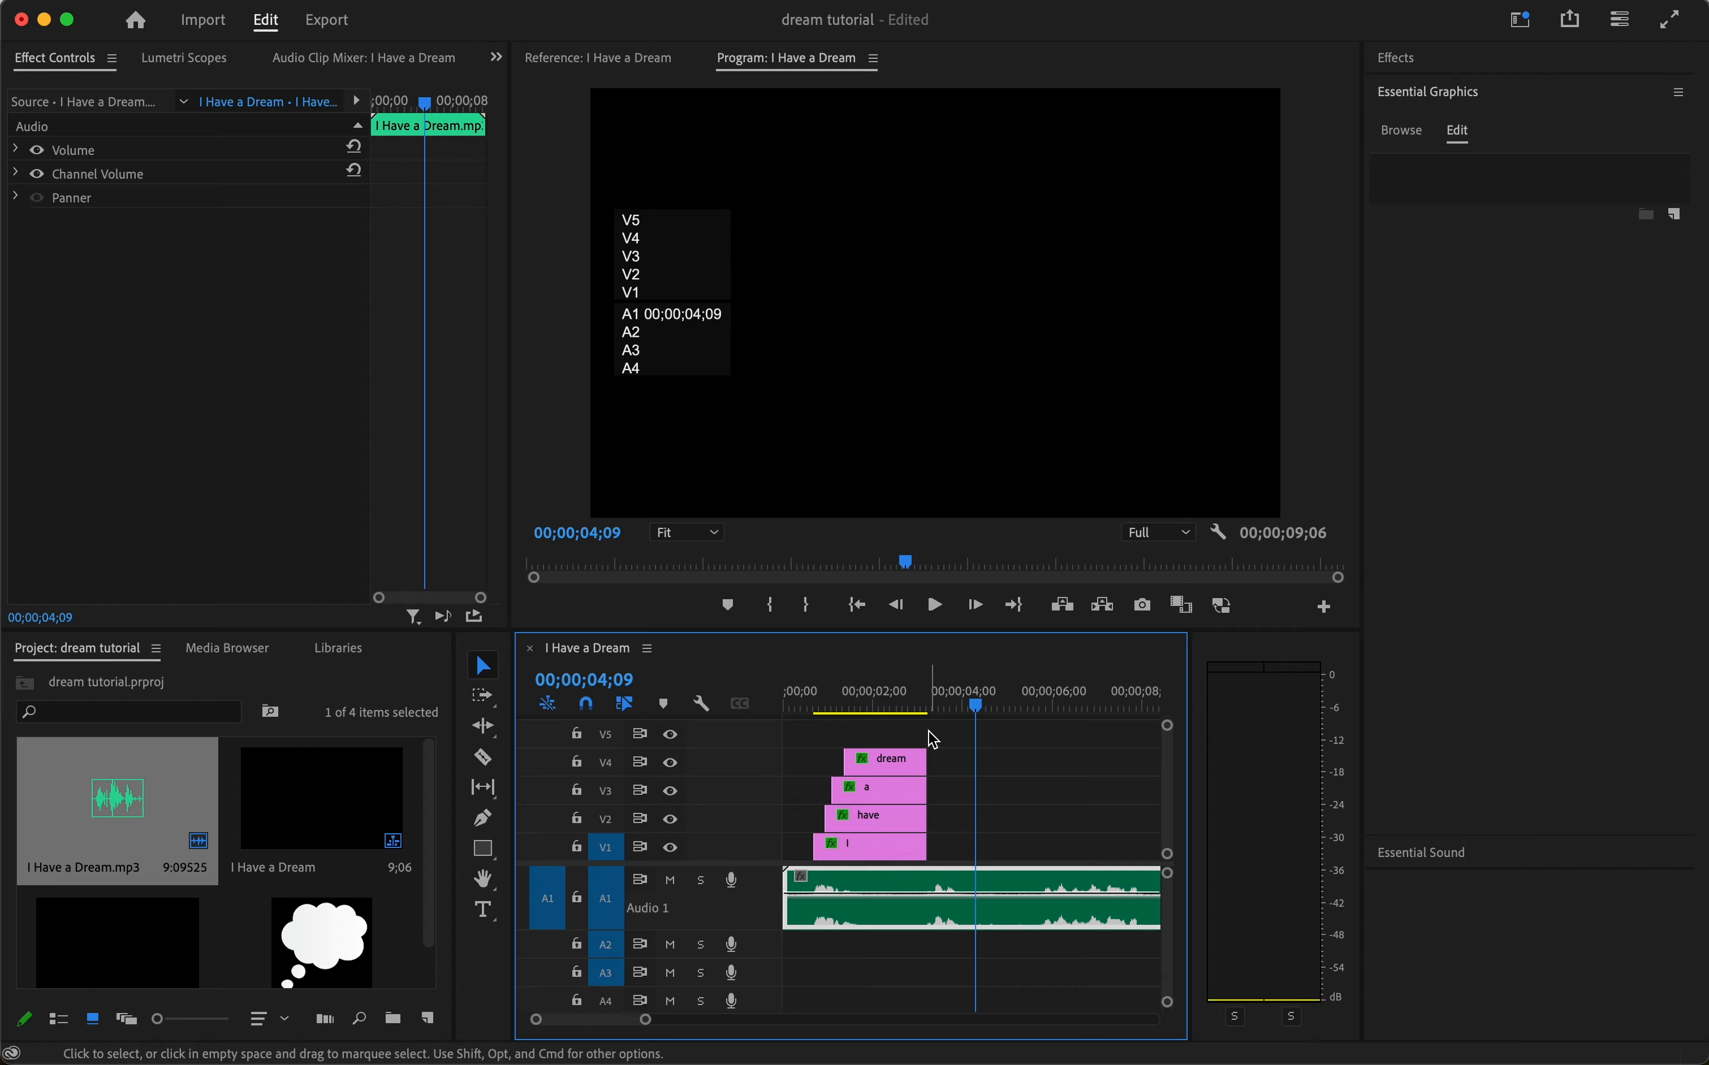
Place dream bubble.png on track V5 above the "dream" clip, aligned with that clip's start
click(344, 946)
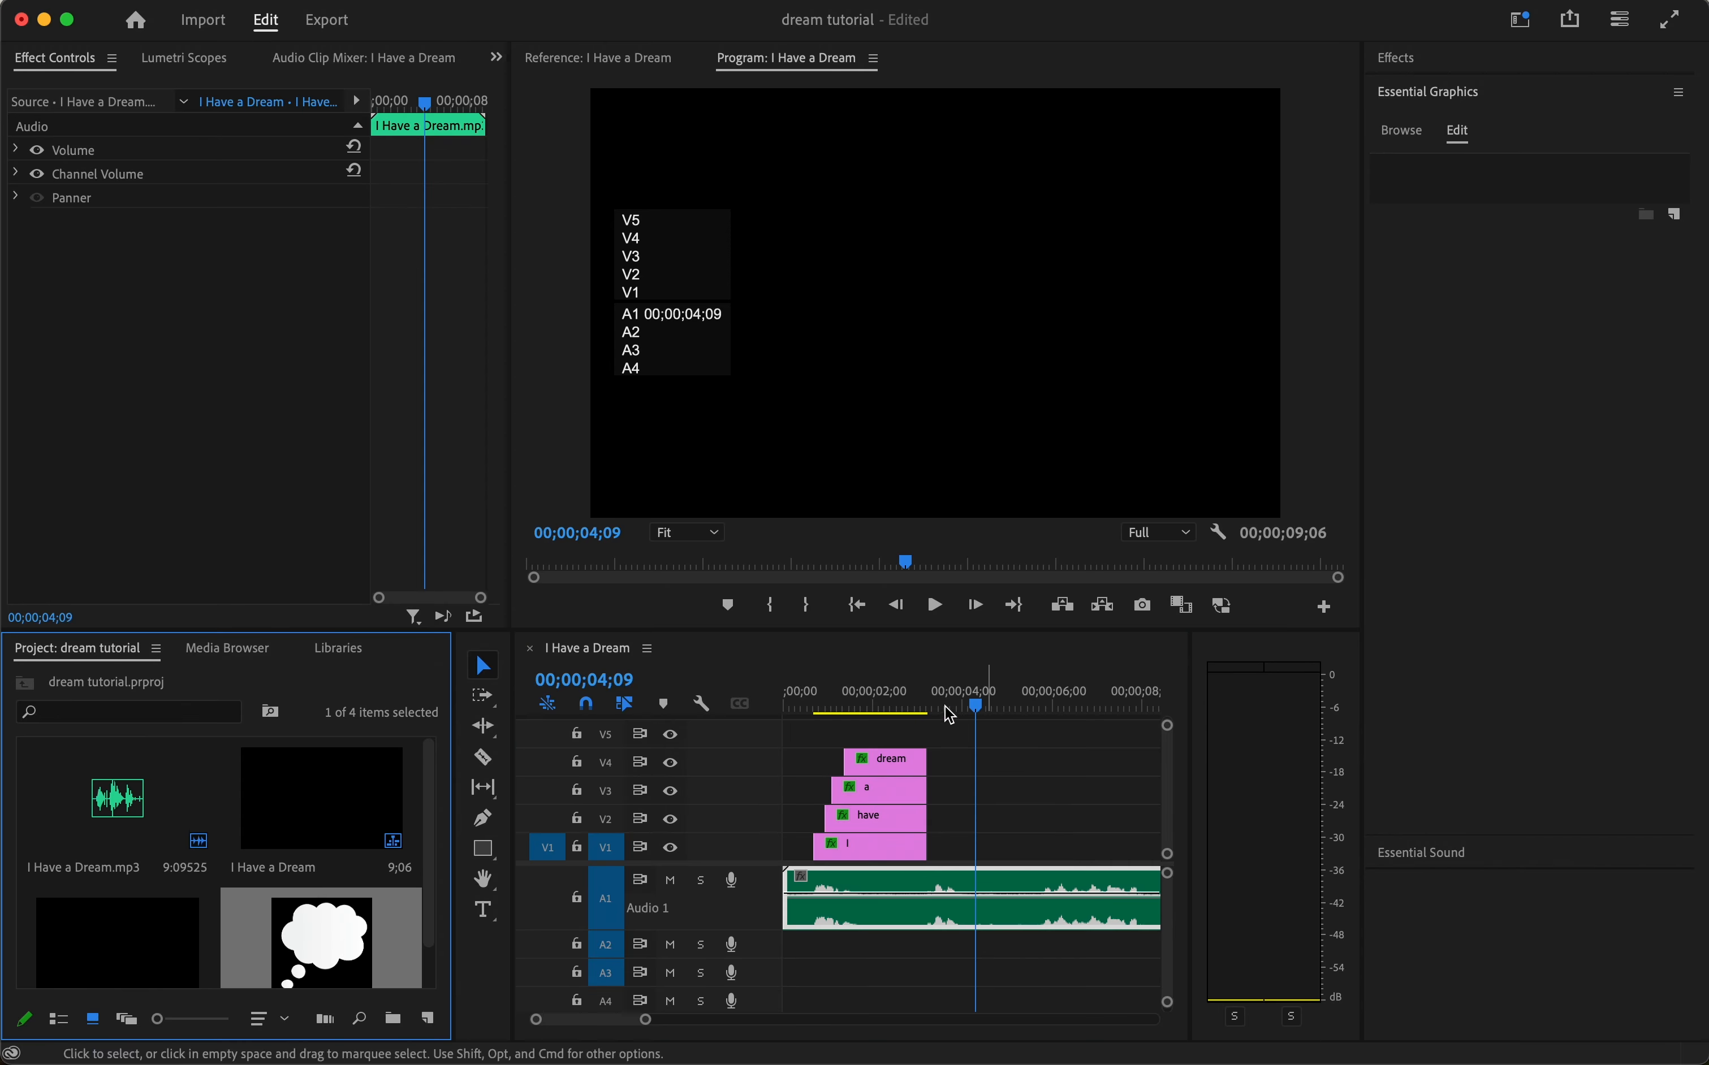
mouse_move(918, 705)
mouse_down()
mouse_move(931, 698)
mouse_move(909, 705)
mouse_up()
drag(348, 970, 748, 704)
Play through the word "dream" several times to find the moment where the bubble should start growing
key(space)
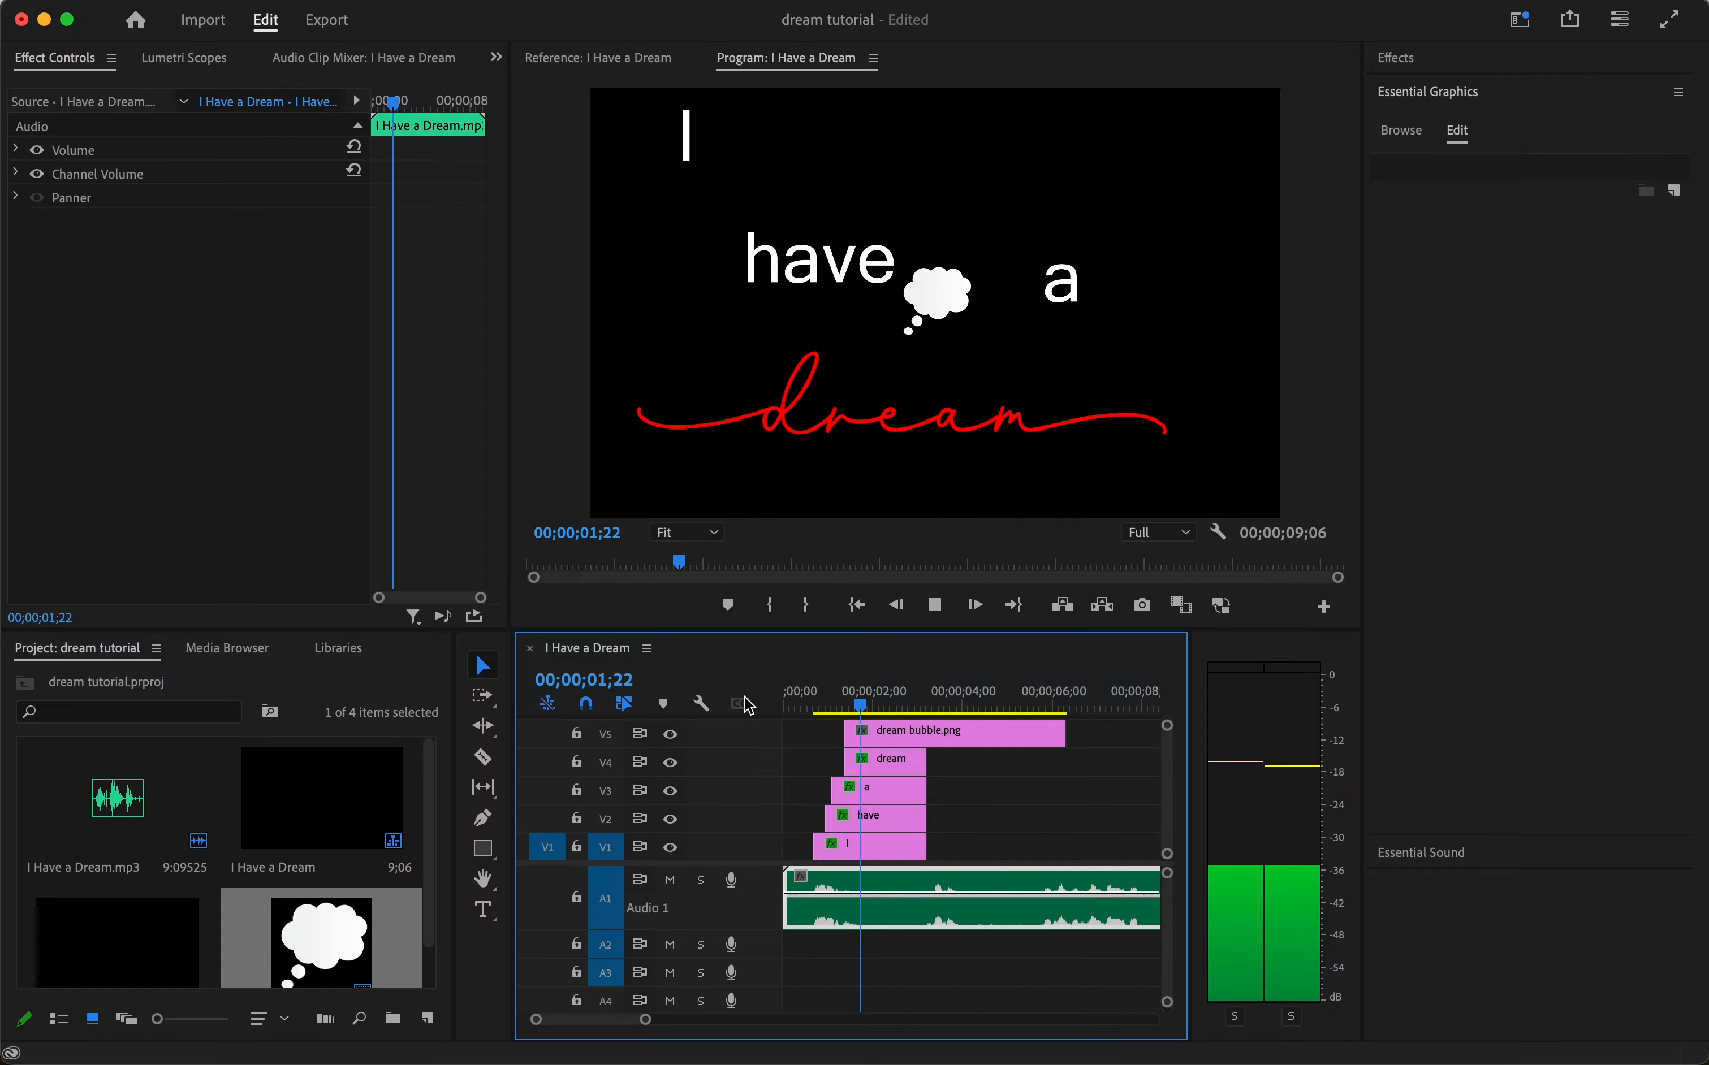
key(space)
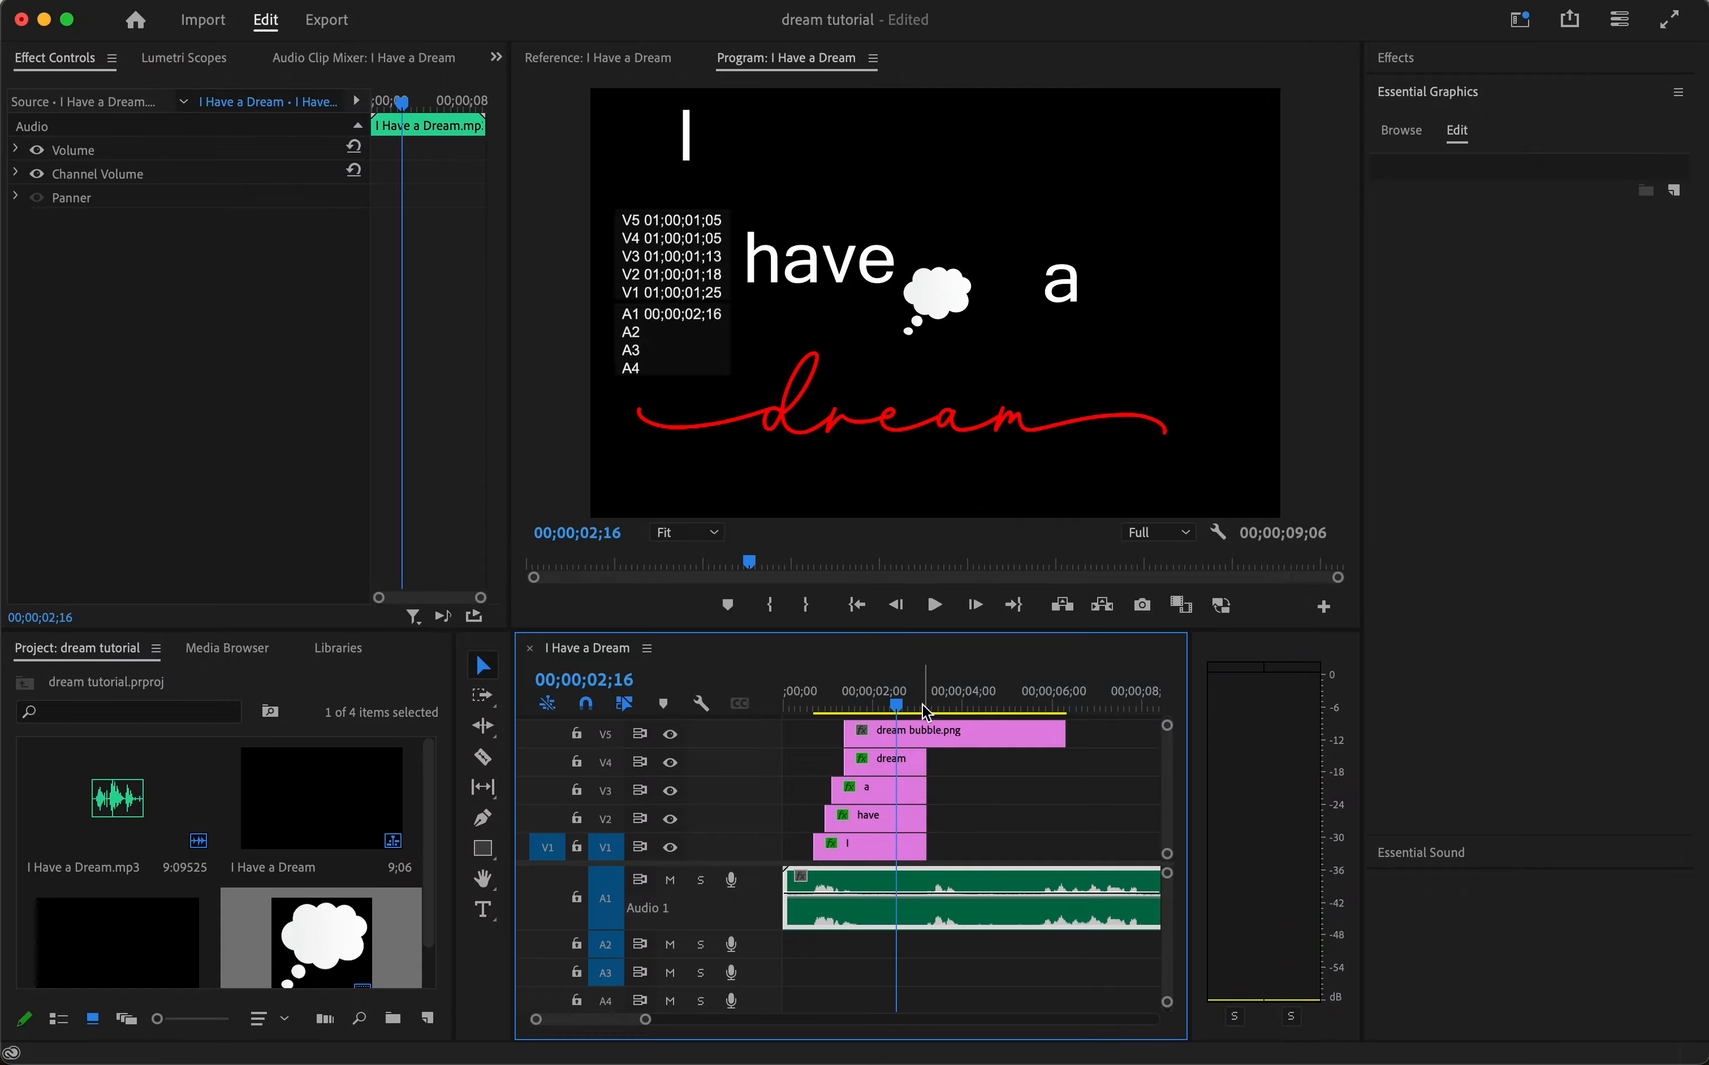
drag(902, 708, 846, 715)
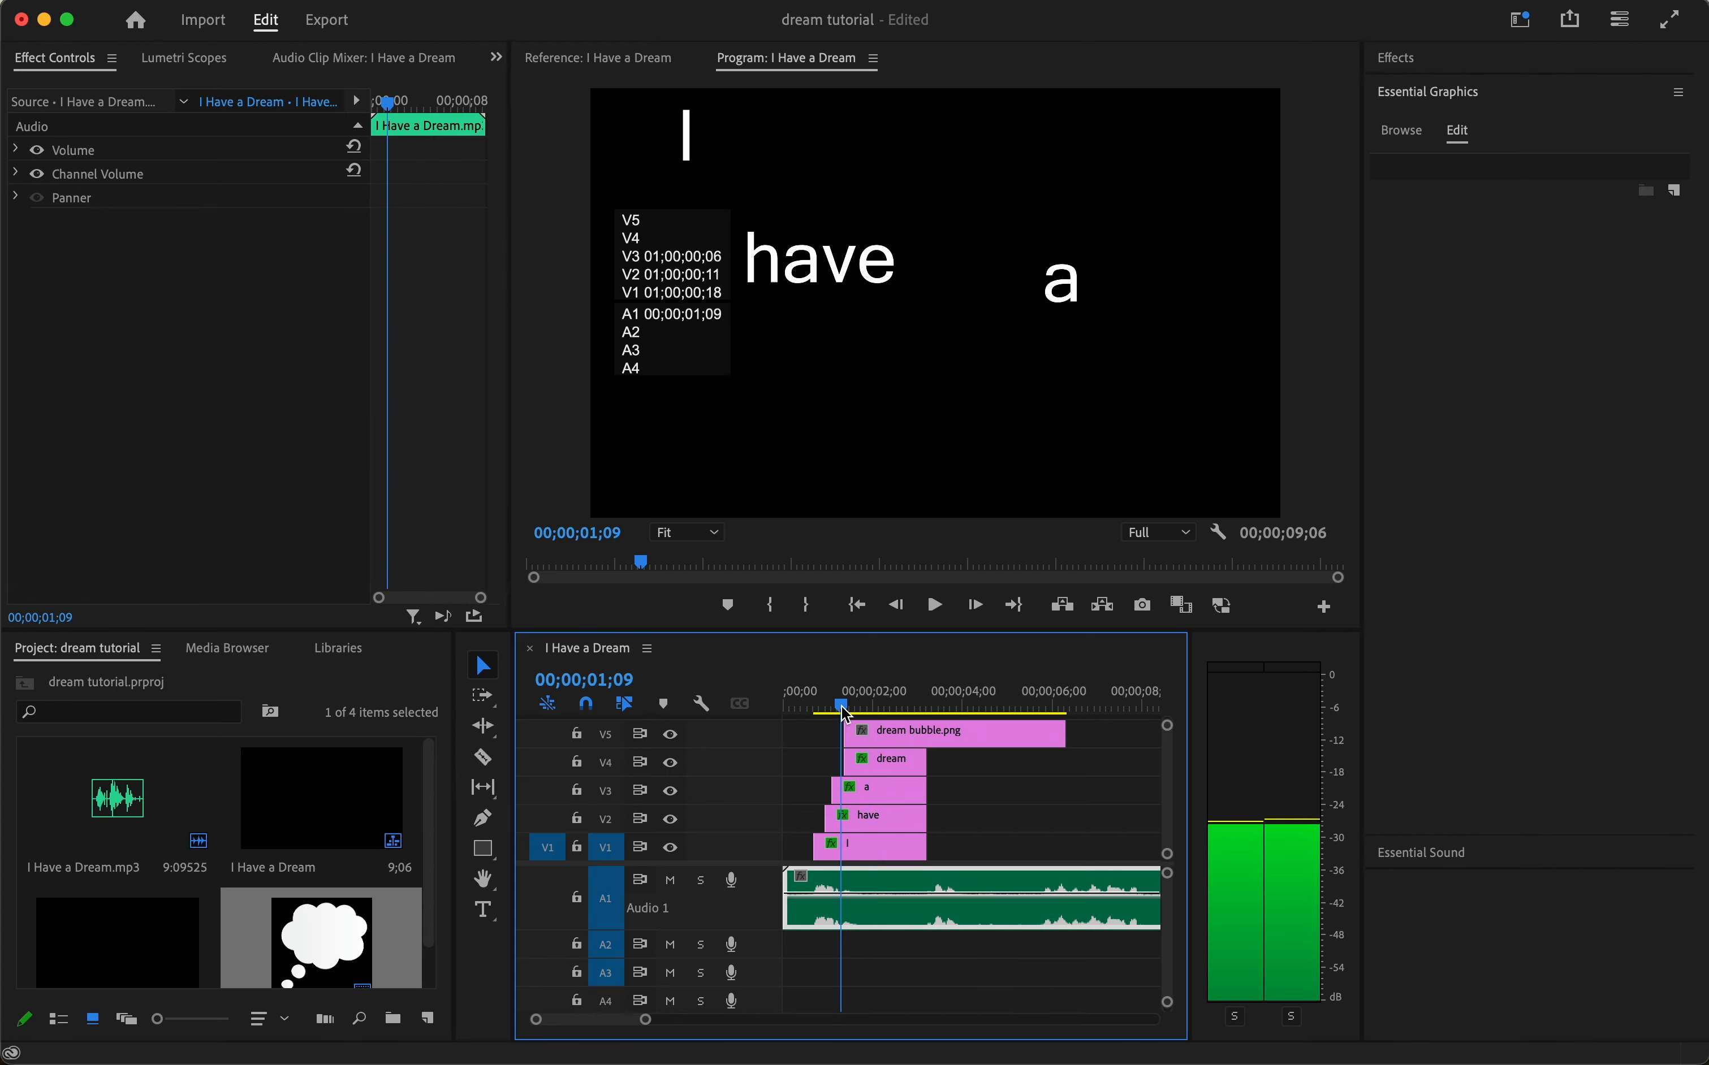
key(space)
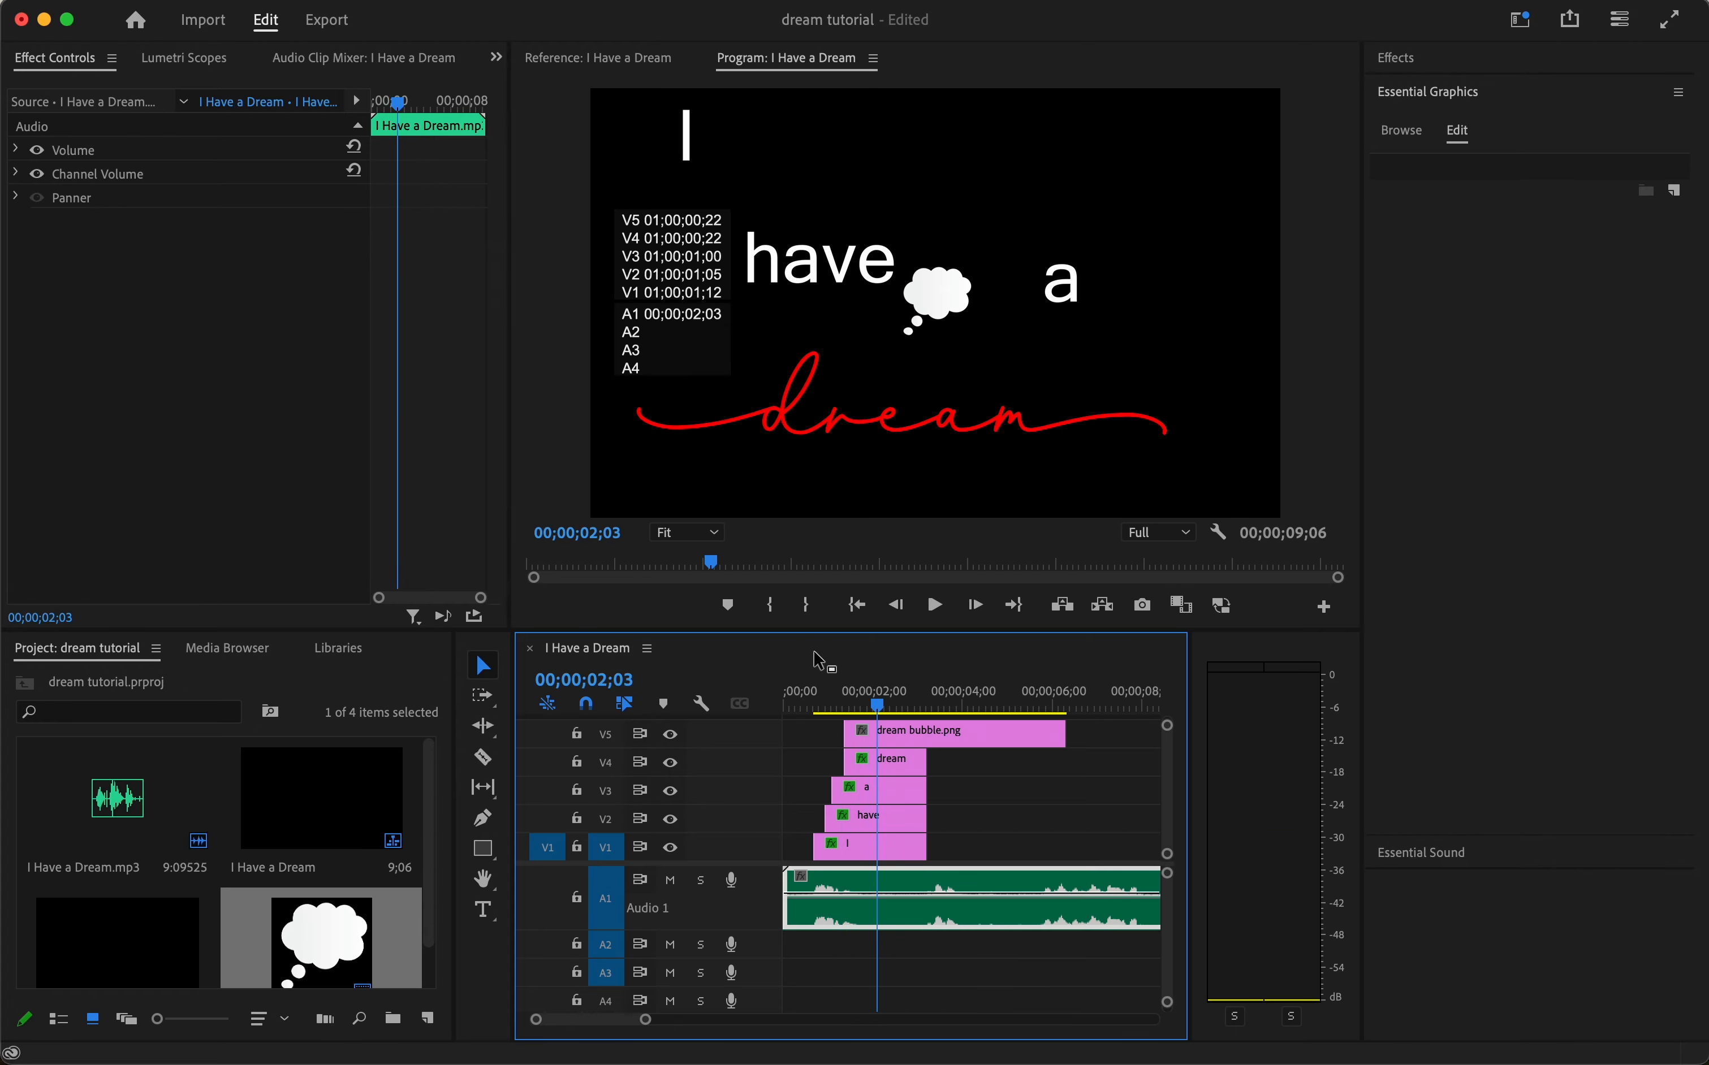
click(836, 694)
key(space)
key(space)
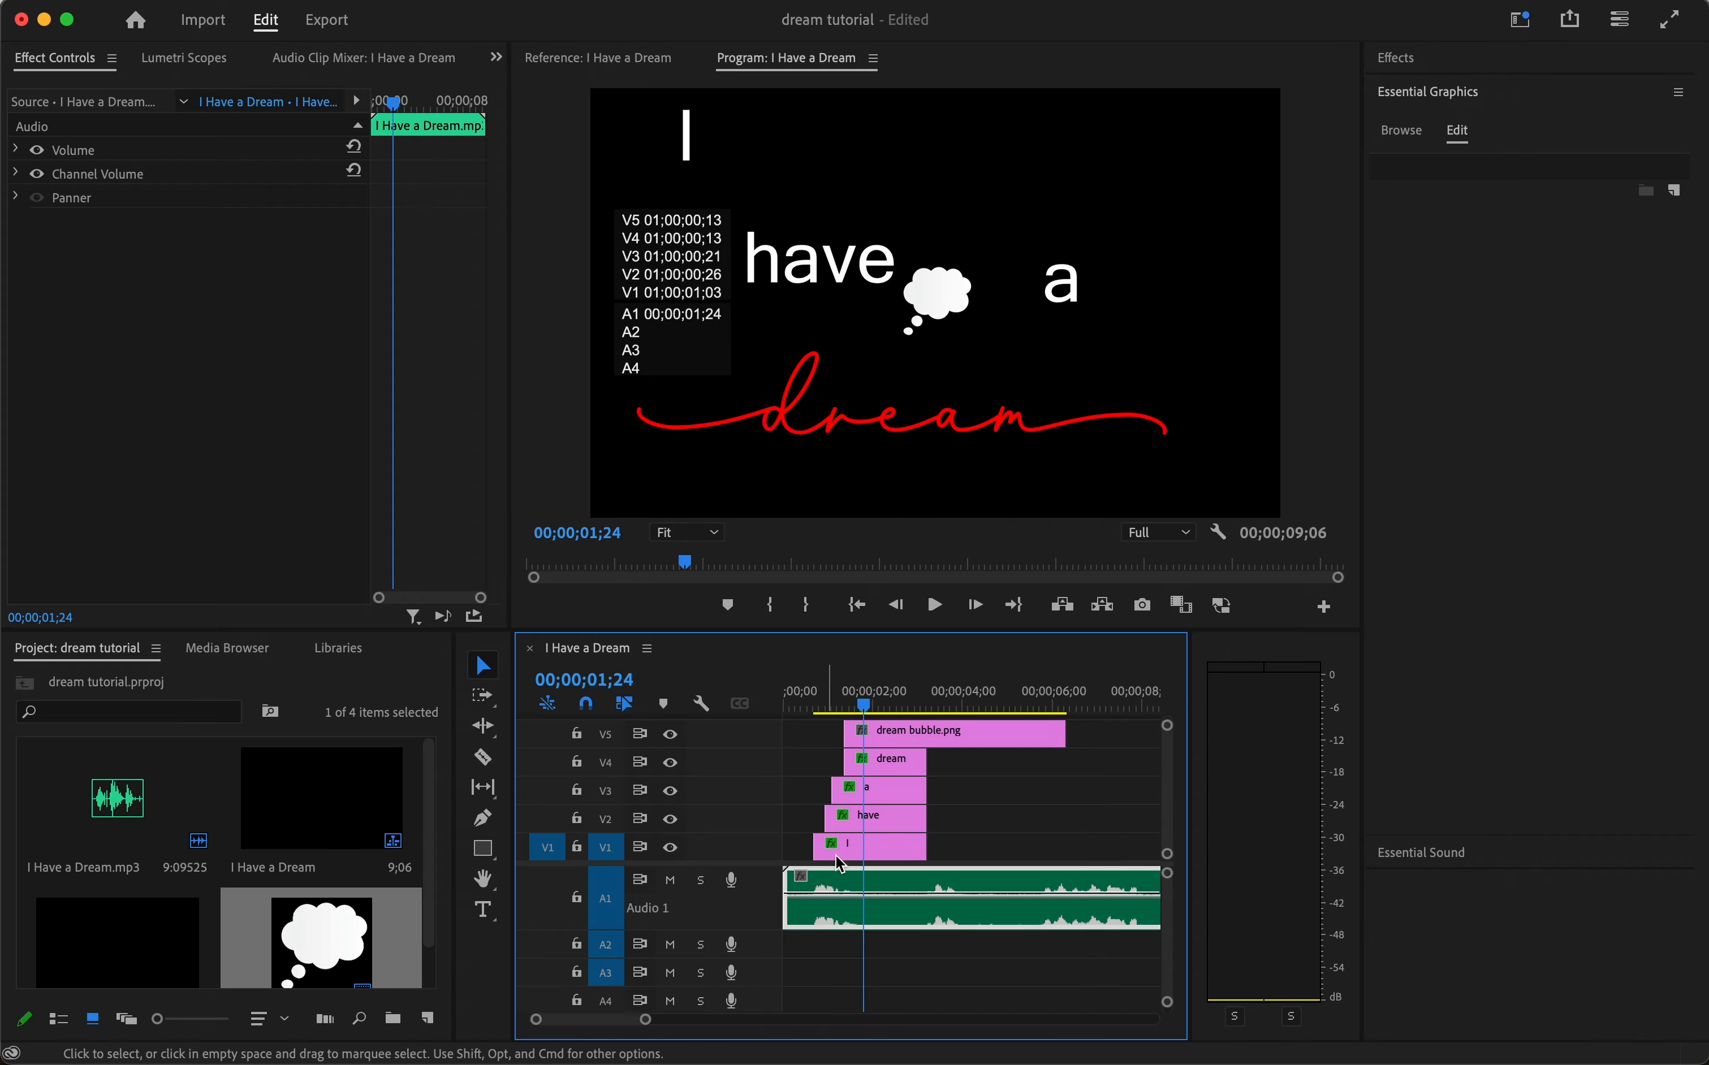
Animate the dream bubble growing to fill the frame with Scale keyframes of 100 at 00;00;01;24 and 2638 at 00;00;03;05
click(928, 718)
click(922, 726)
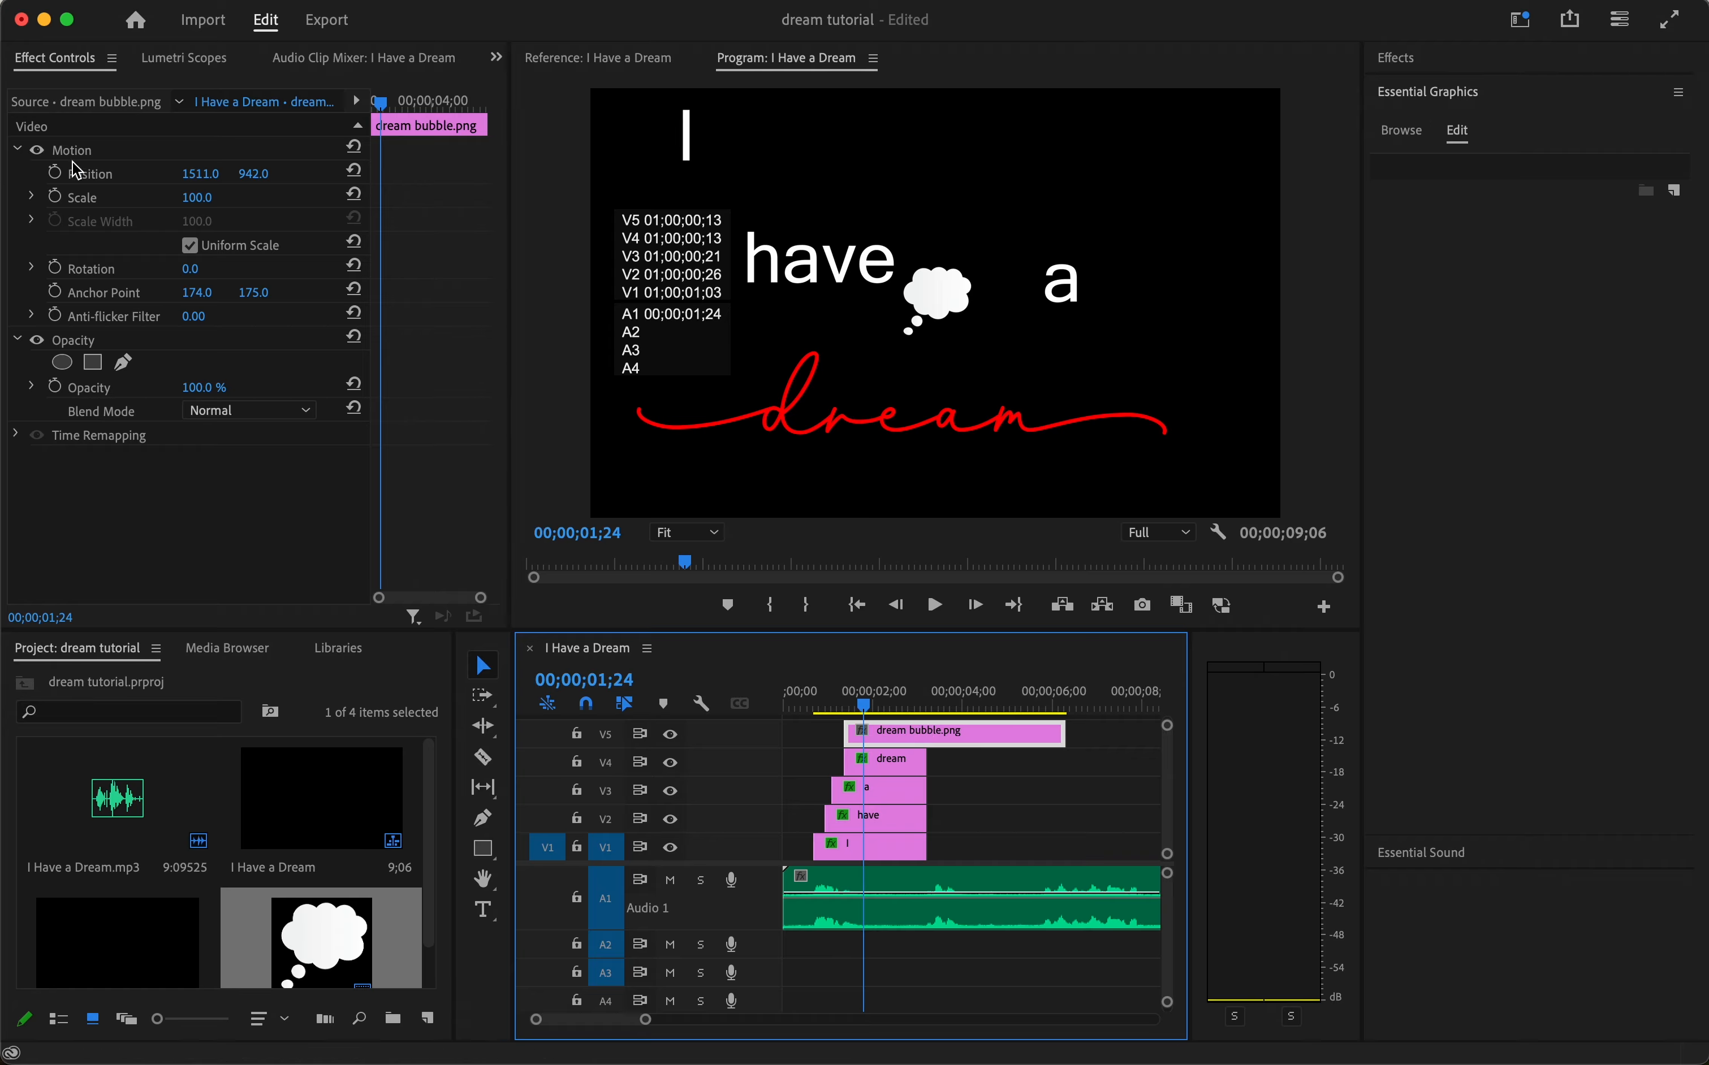
click(57, 200)
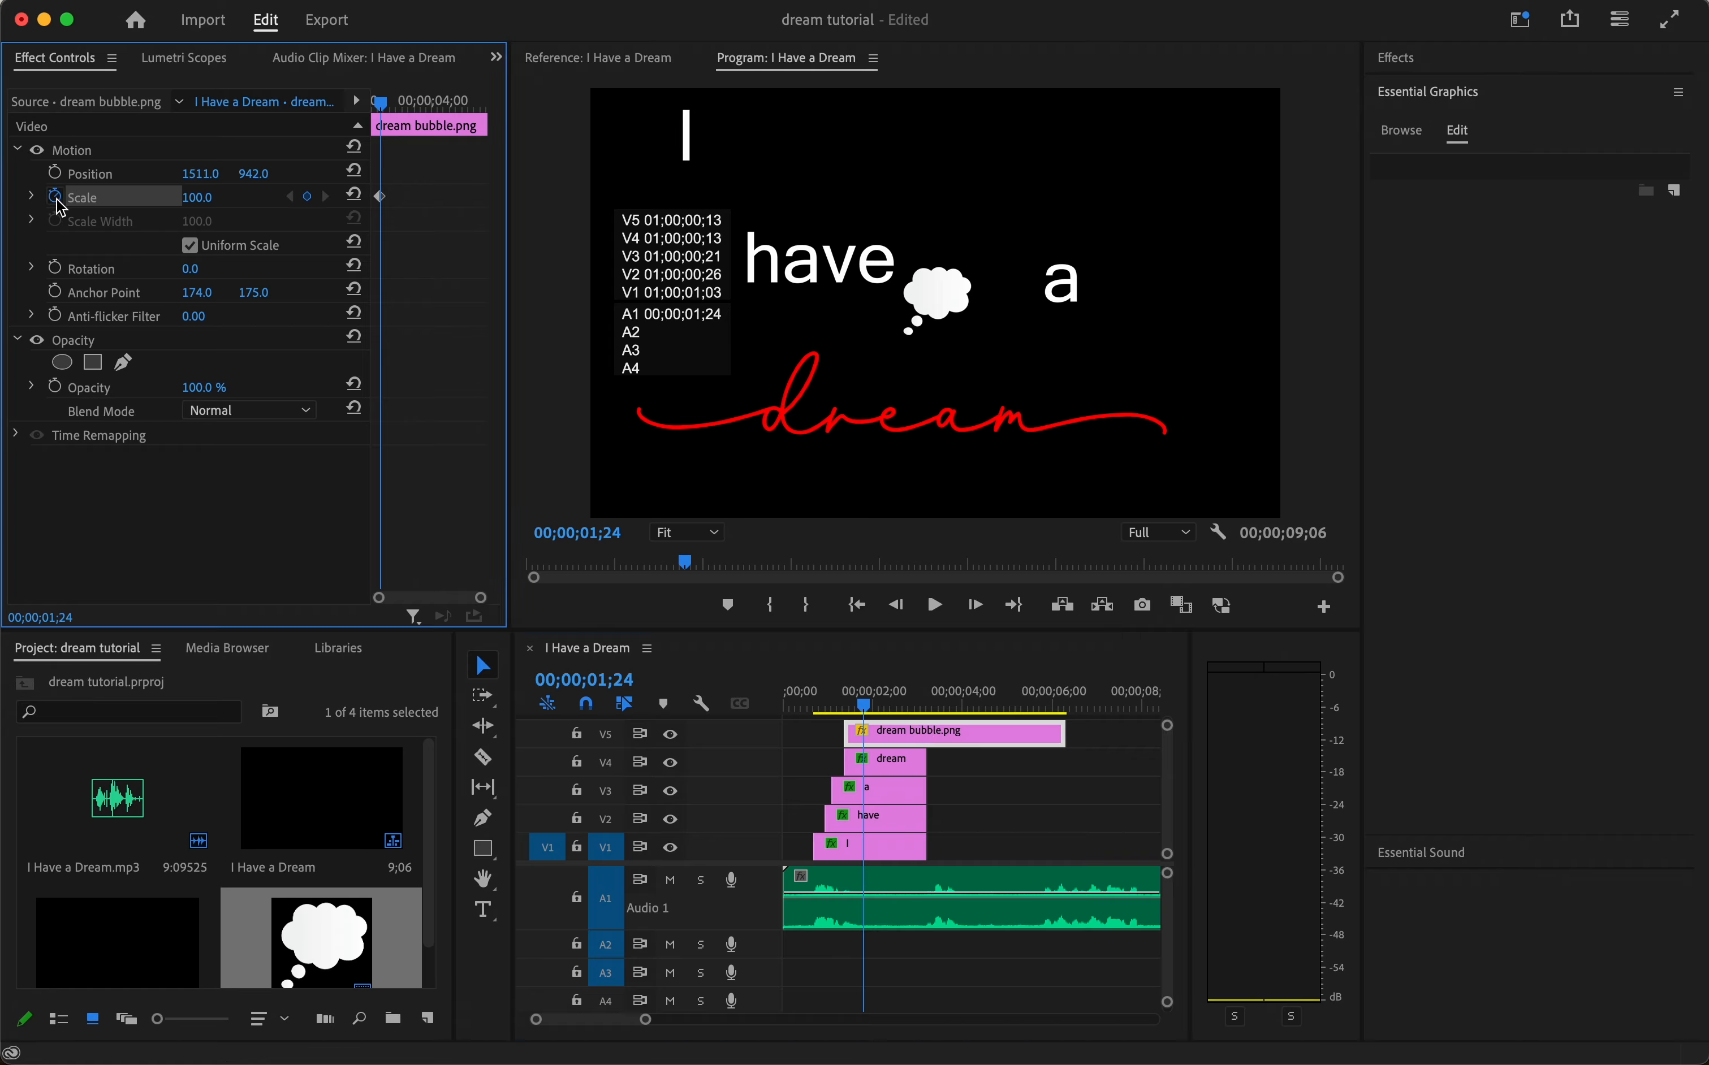
click(878, 710)
drag(879, 715, 926, 710)
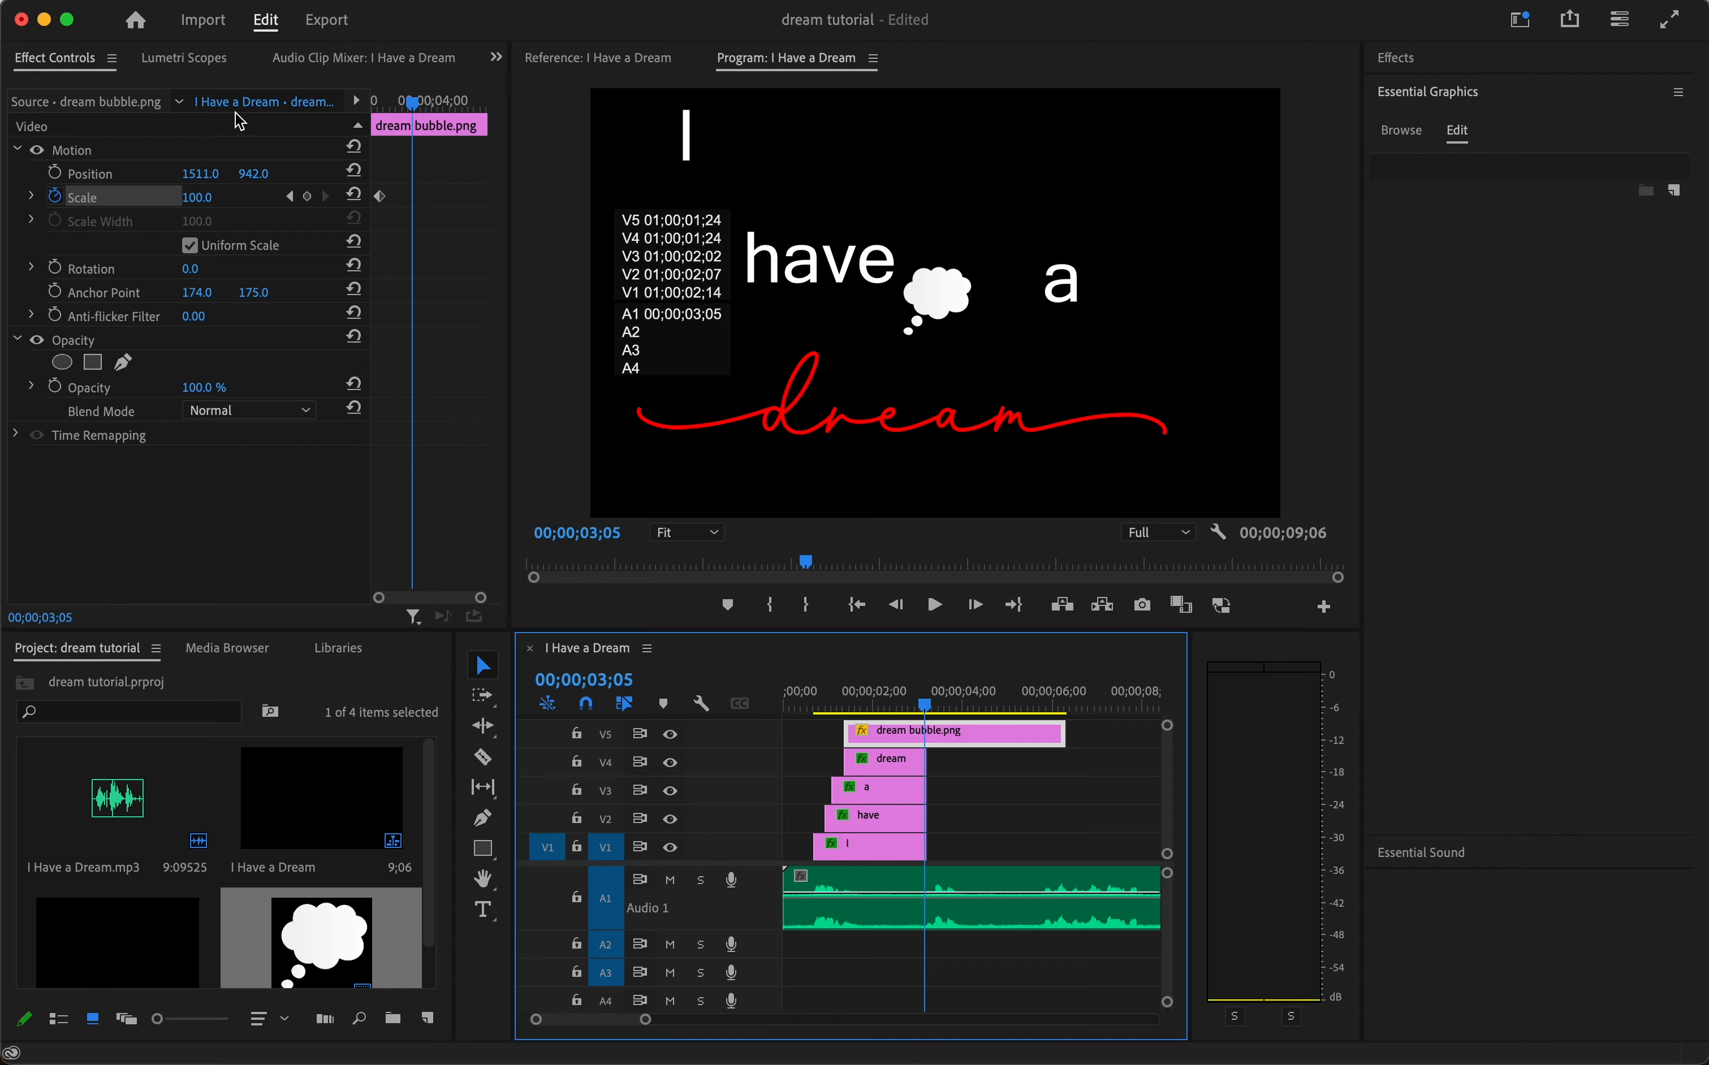
drag(189, 197, 1707, 197)
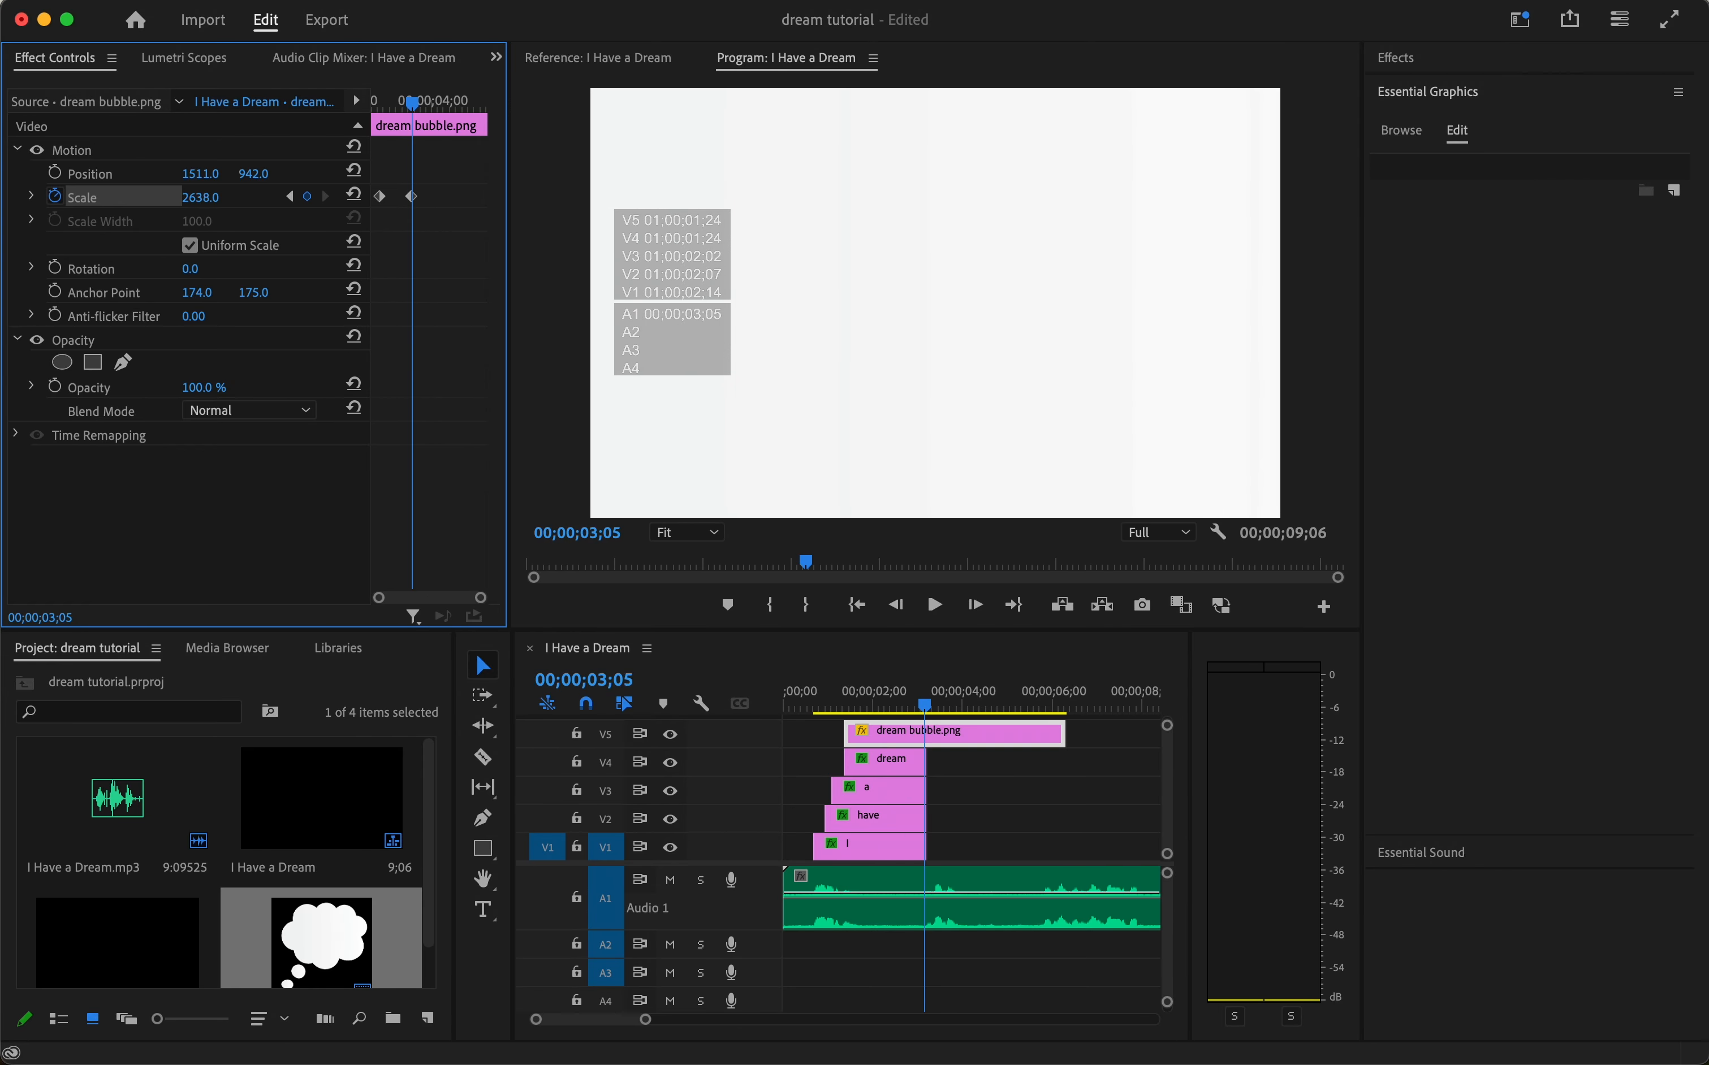
Play the sequence from the beginning to review the dream bubble's growth as a transition
drag(925, 705, 705, 705)
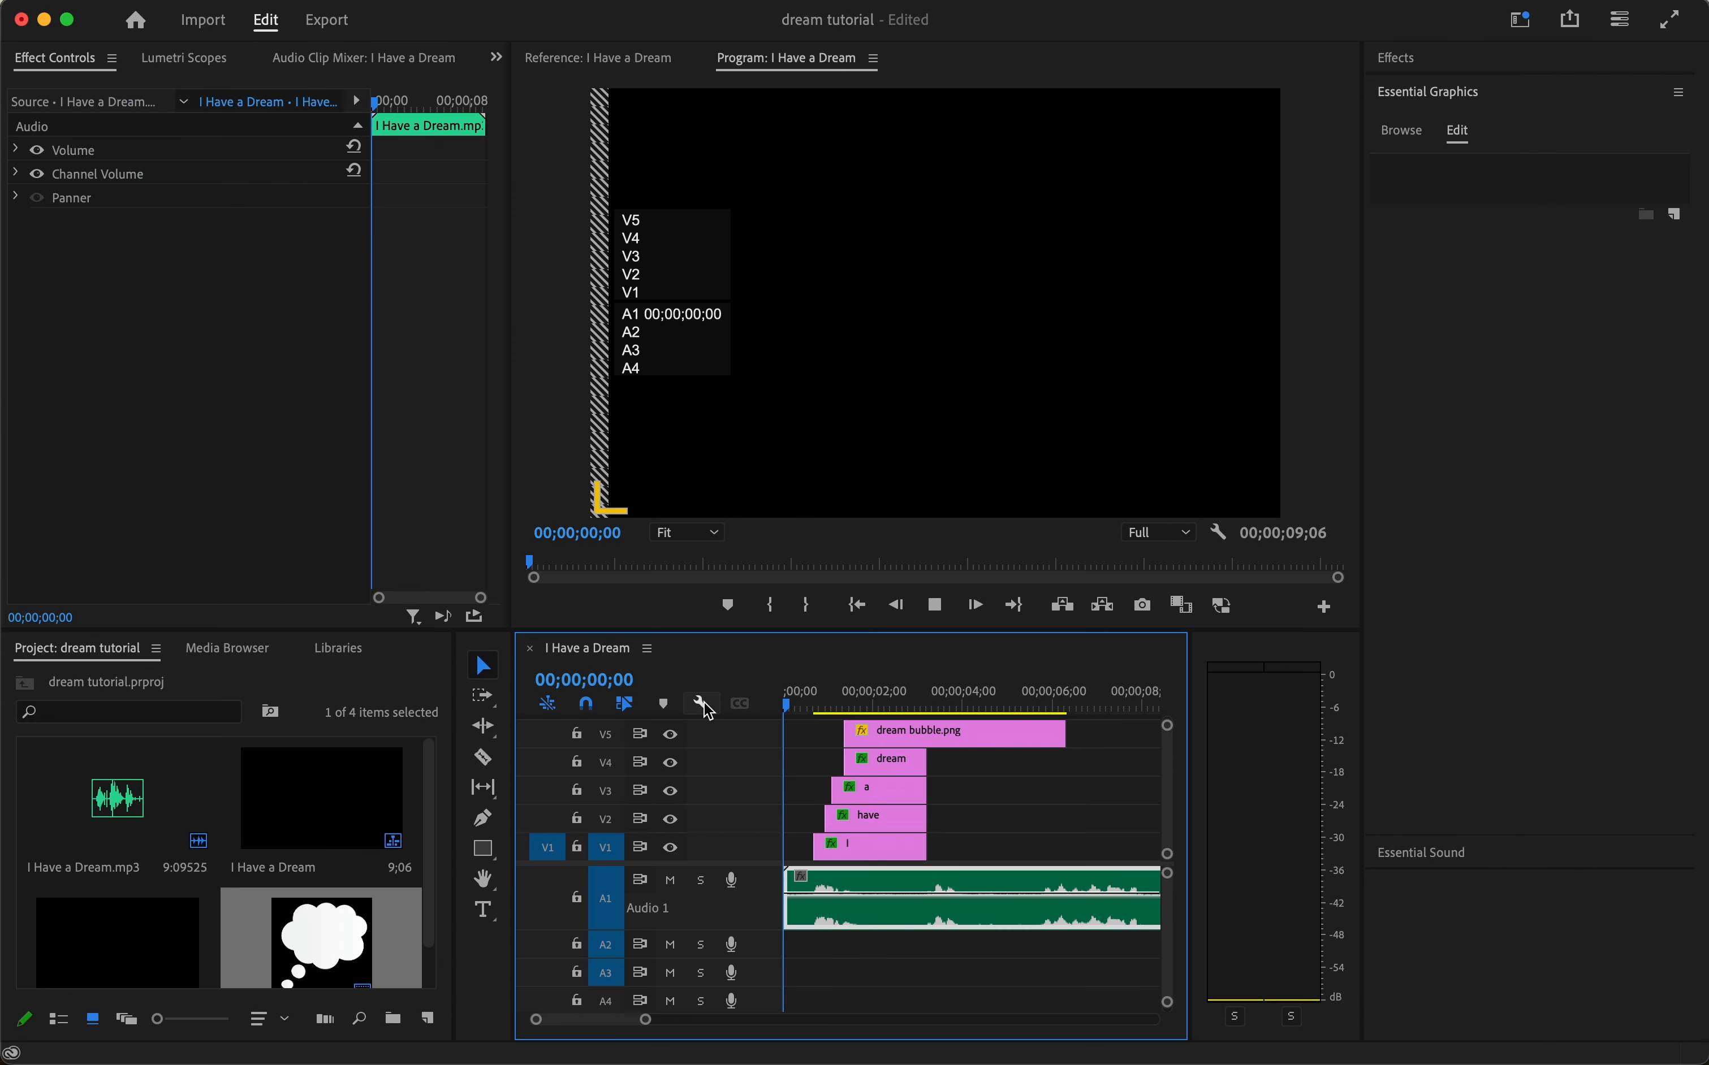
key(space)
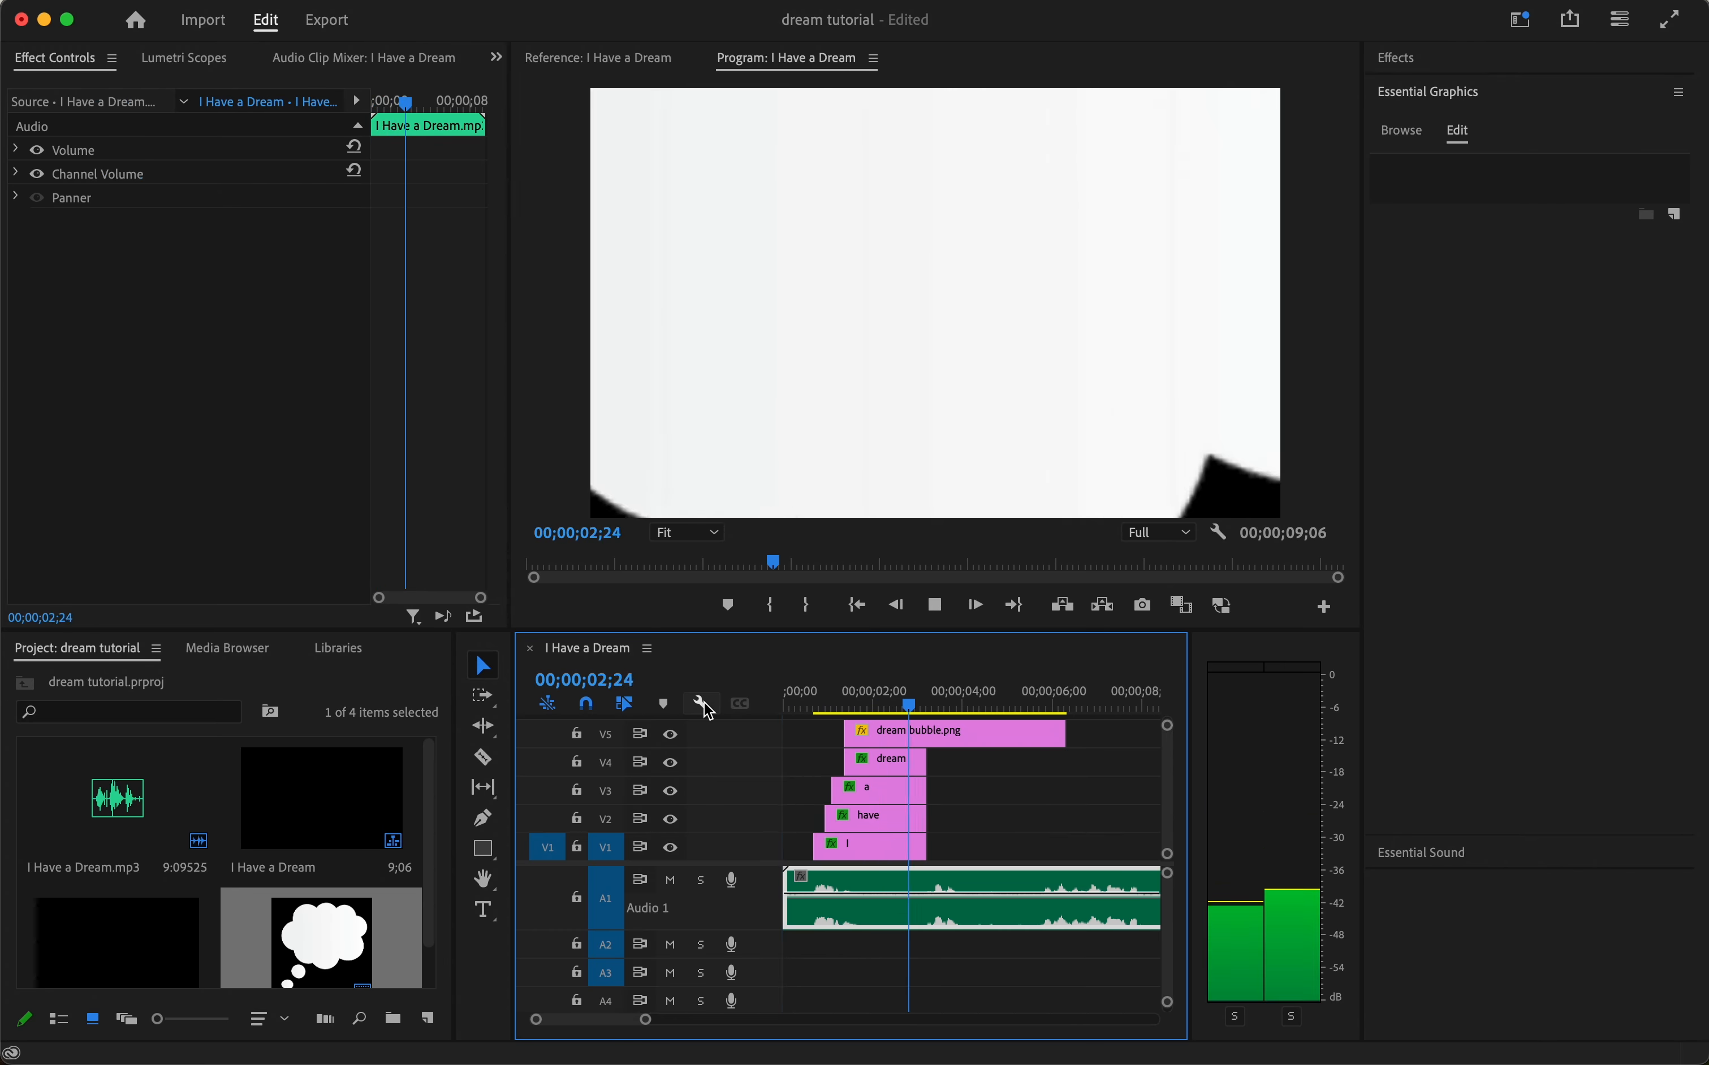
Add a text clip reading "that" at 00;00;03;10, in the upper part of the white frame
key(space)
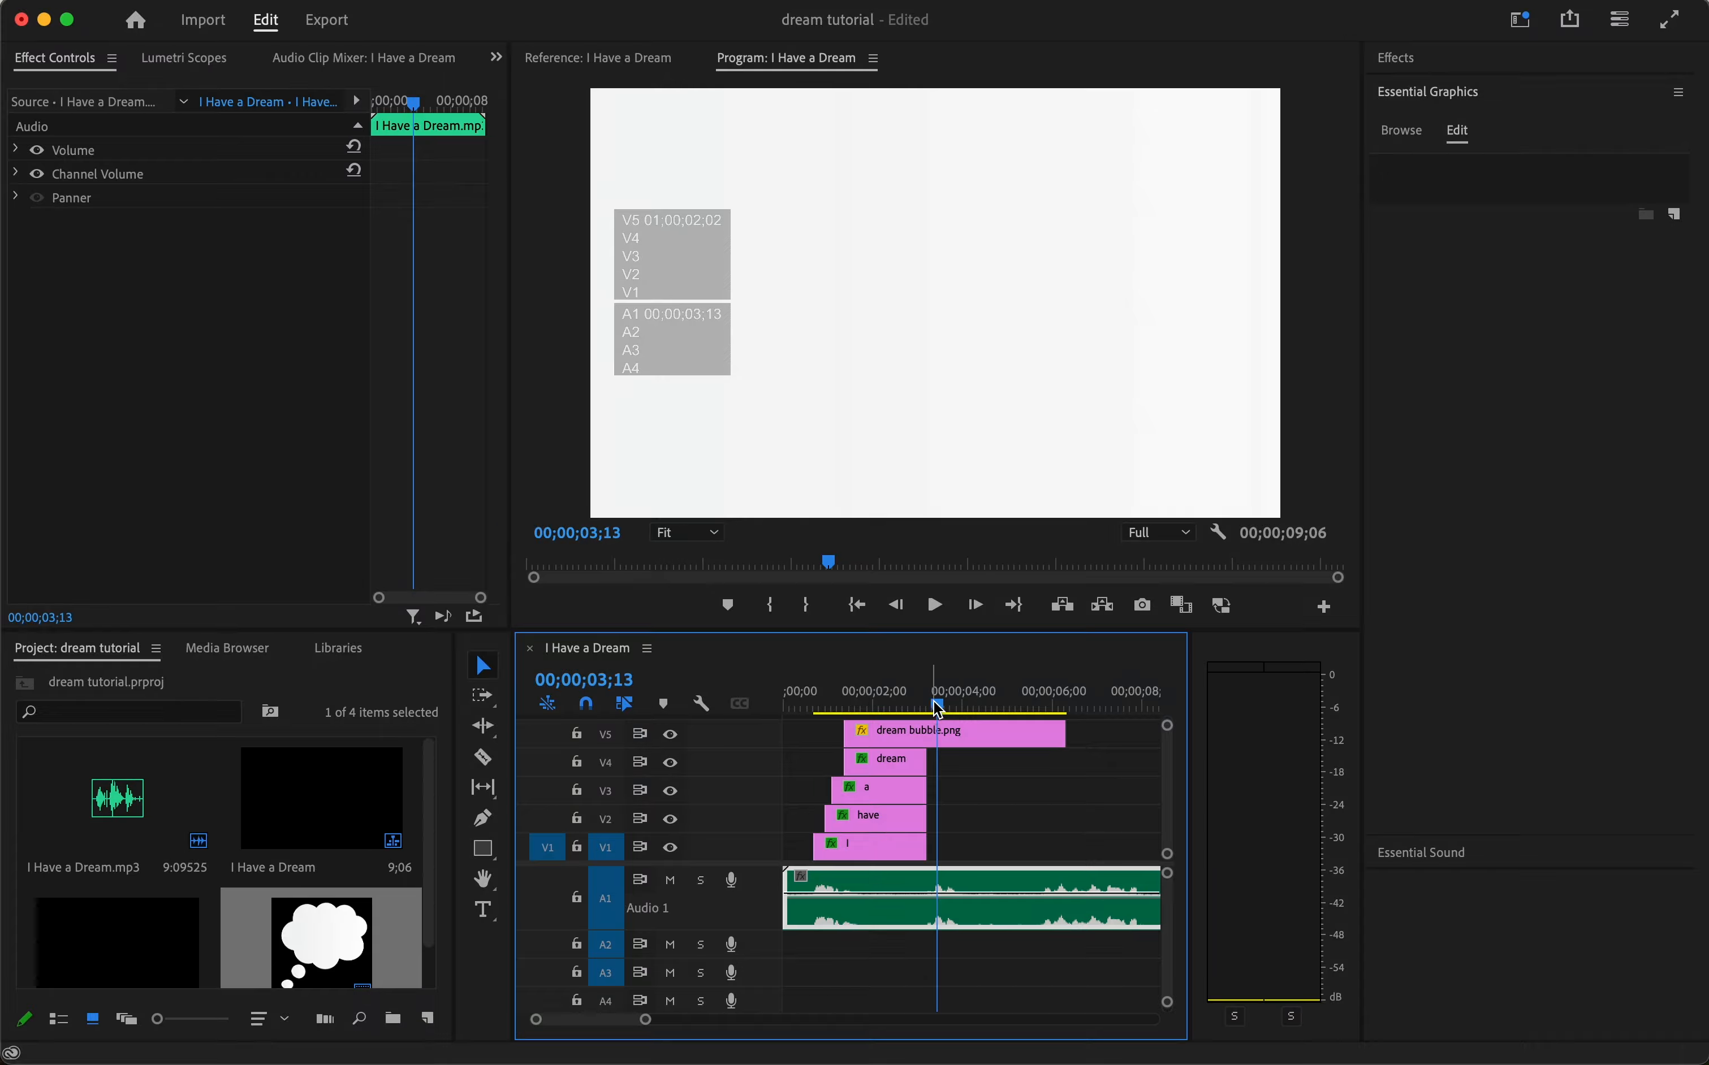
drag(937, 707, 931, 707)
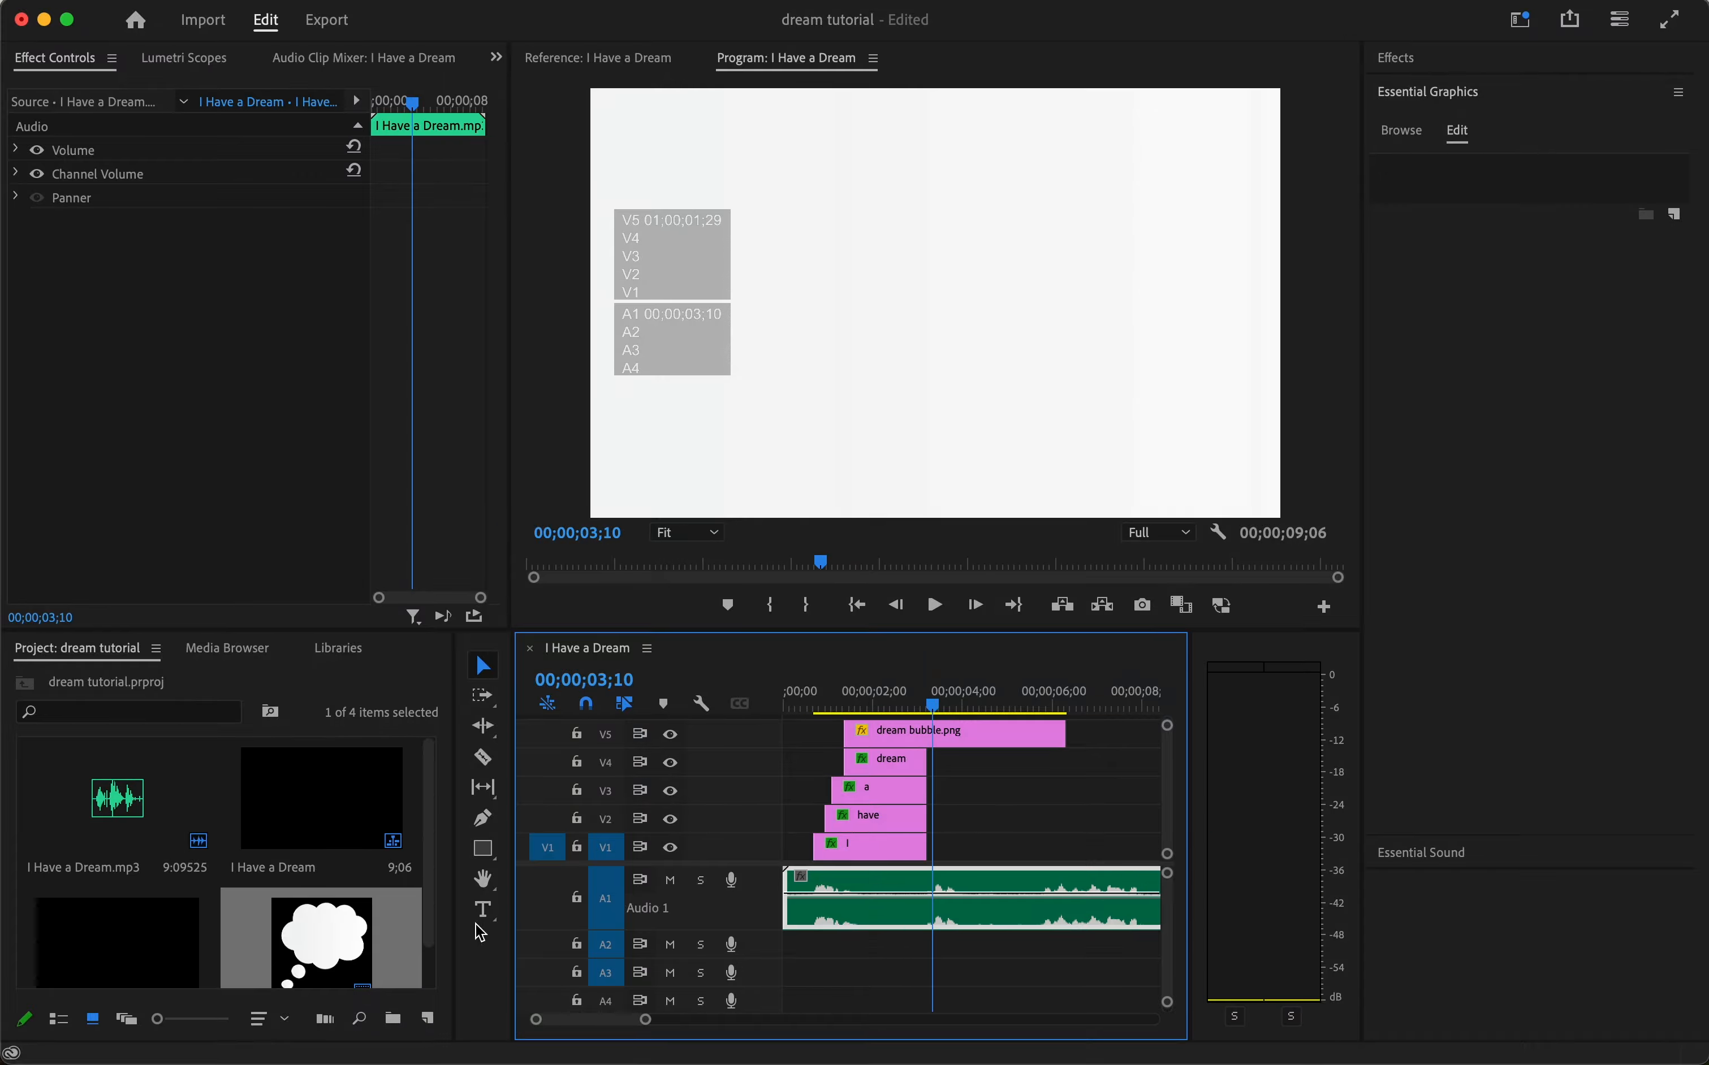
click(482, 908)
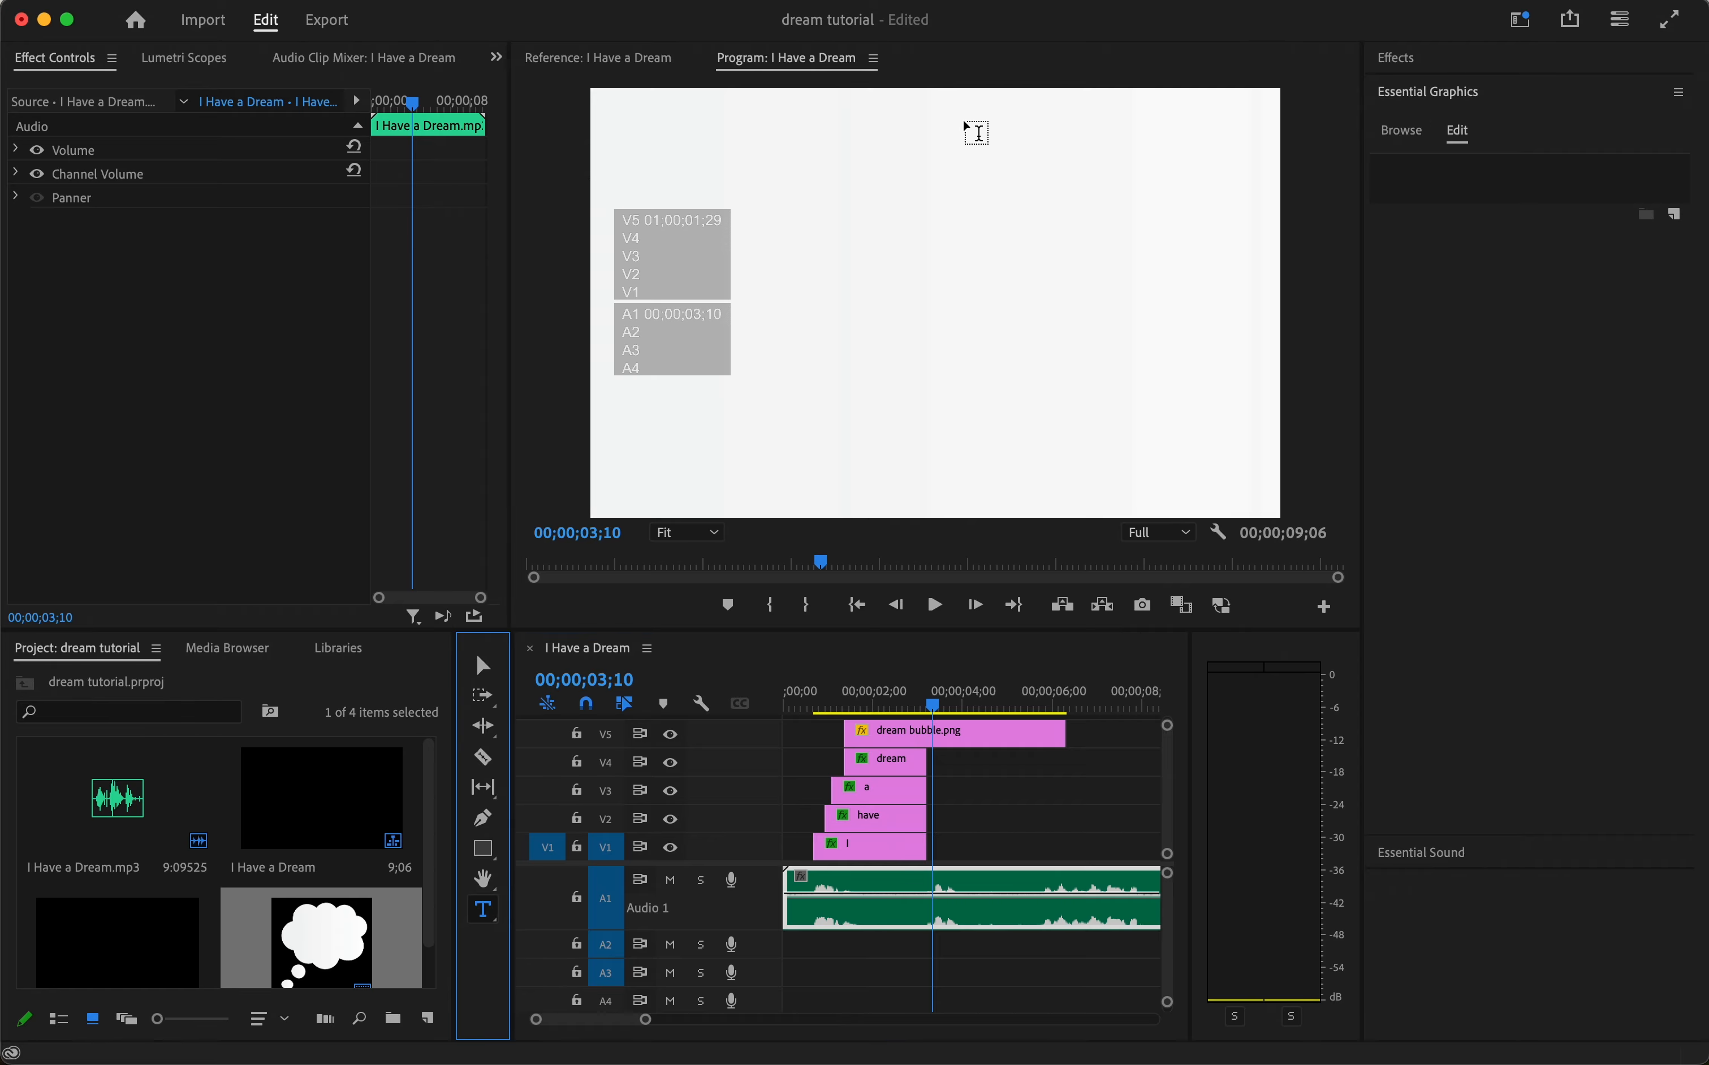
drag(731, 166, 1132, 286)
text(that)
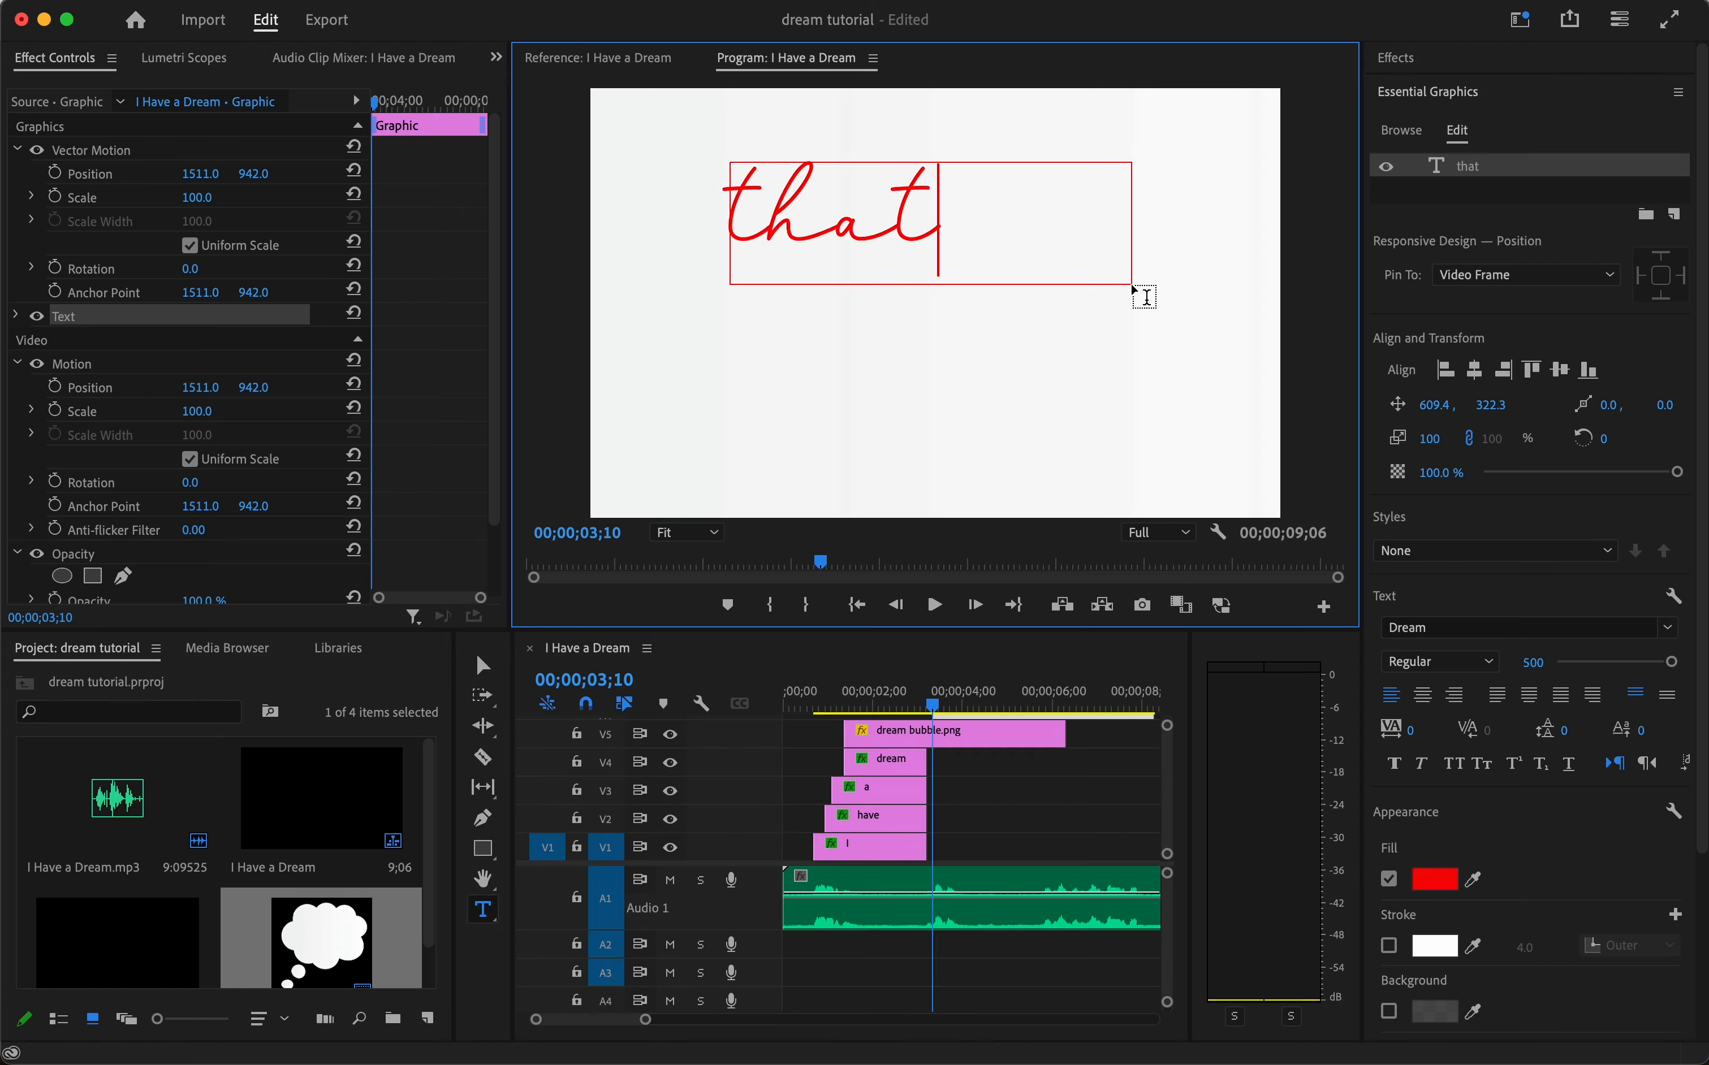
Set the fill of the word "that" to near-black 0F0101 and its font to Euphemia UCAS
double_click(804, 220)
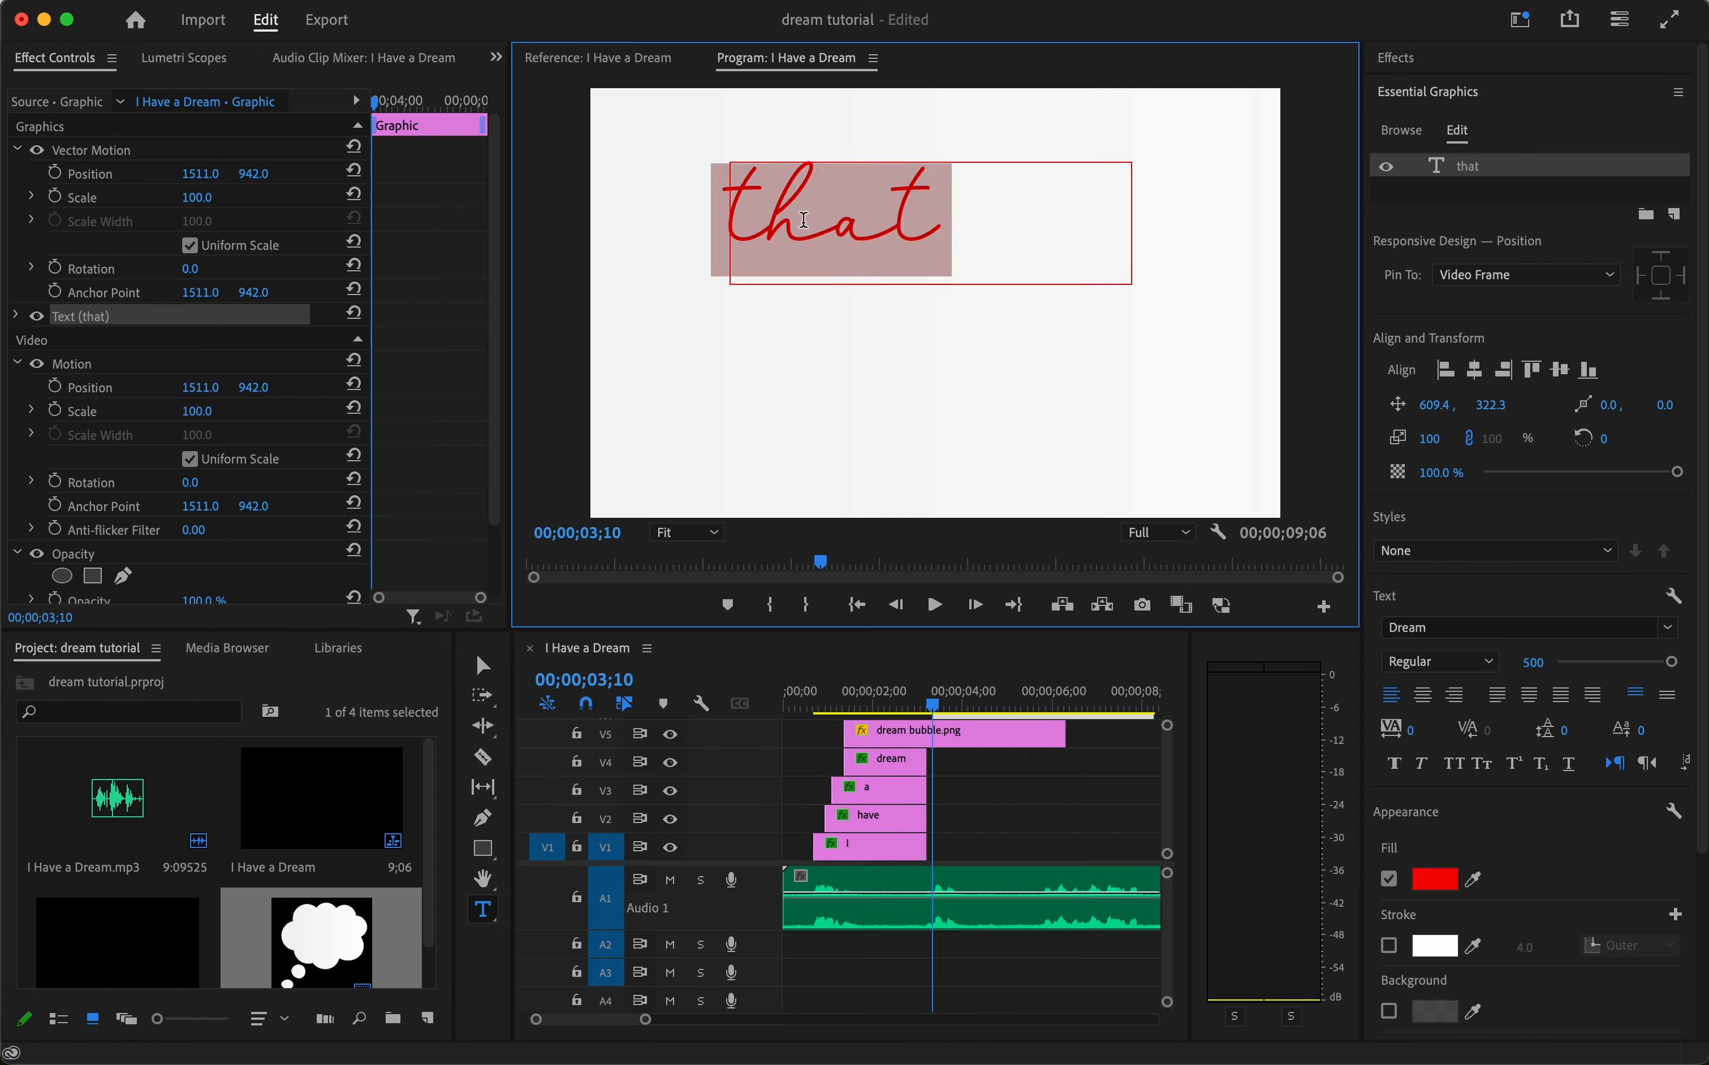
click(1435, 880)
click(840, 423)
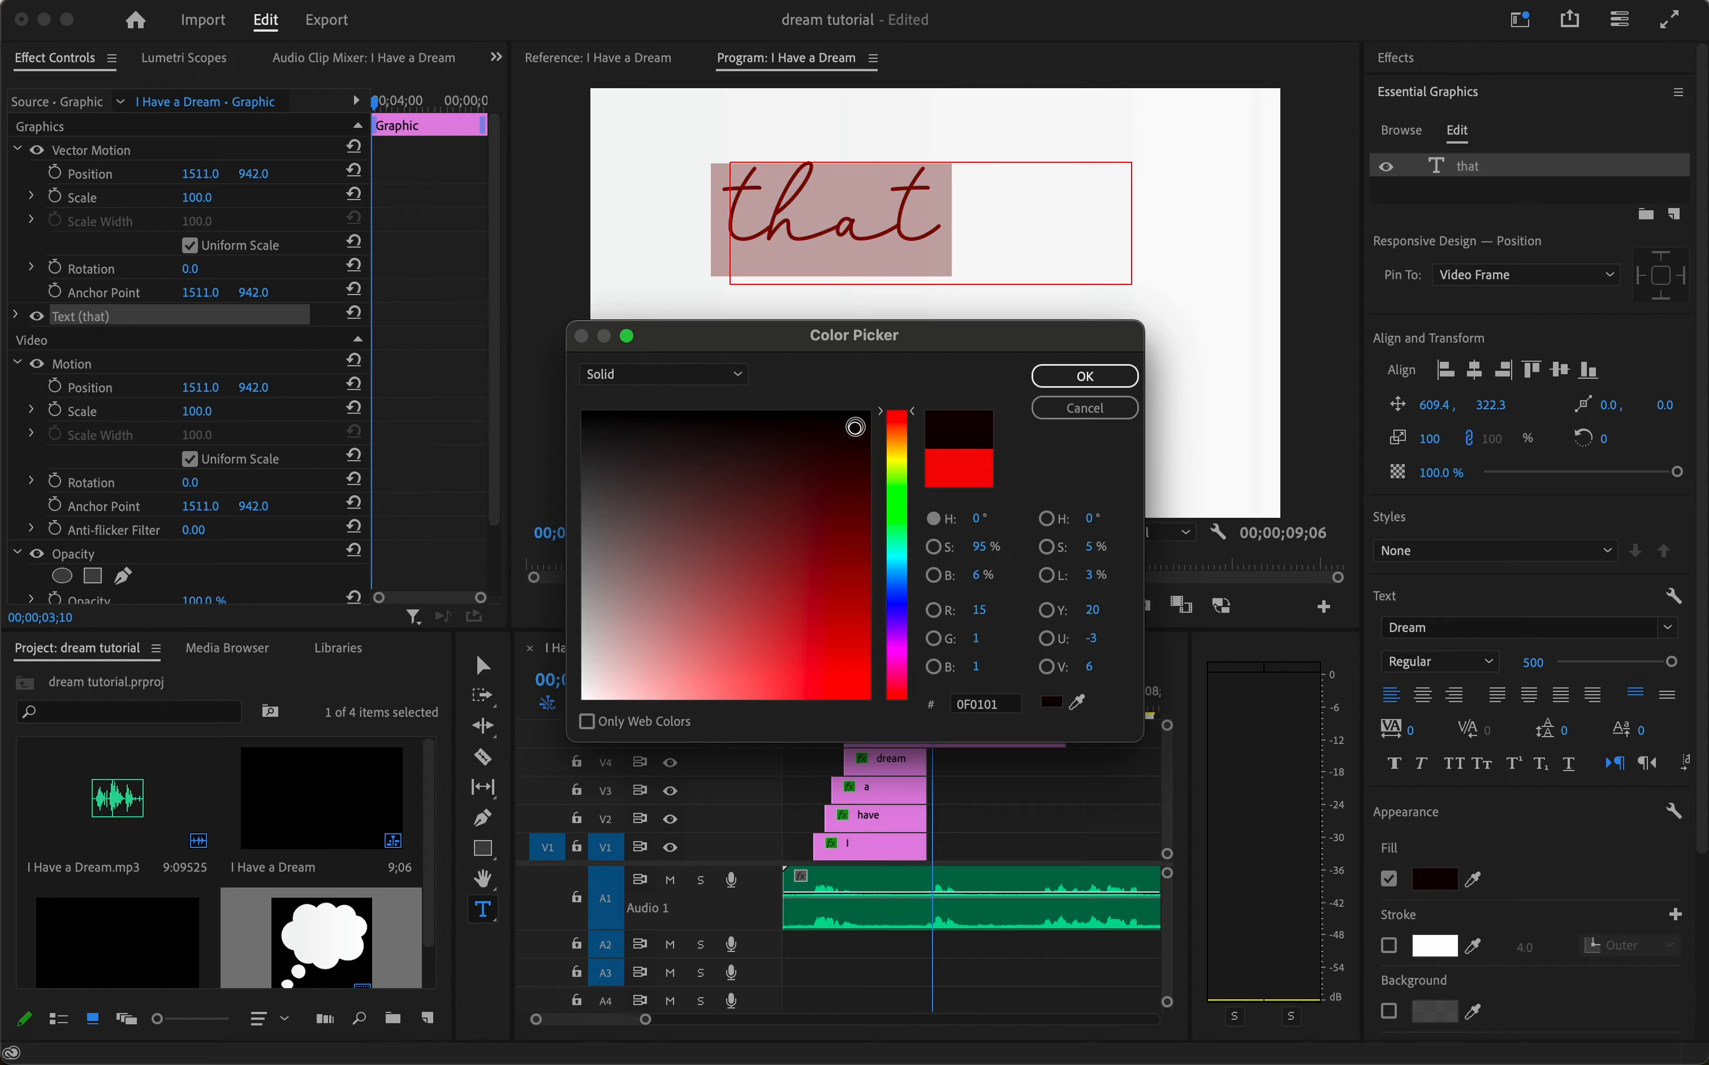
click(1085, 376)
click(1474, 625)
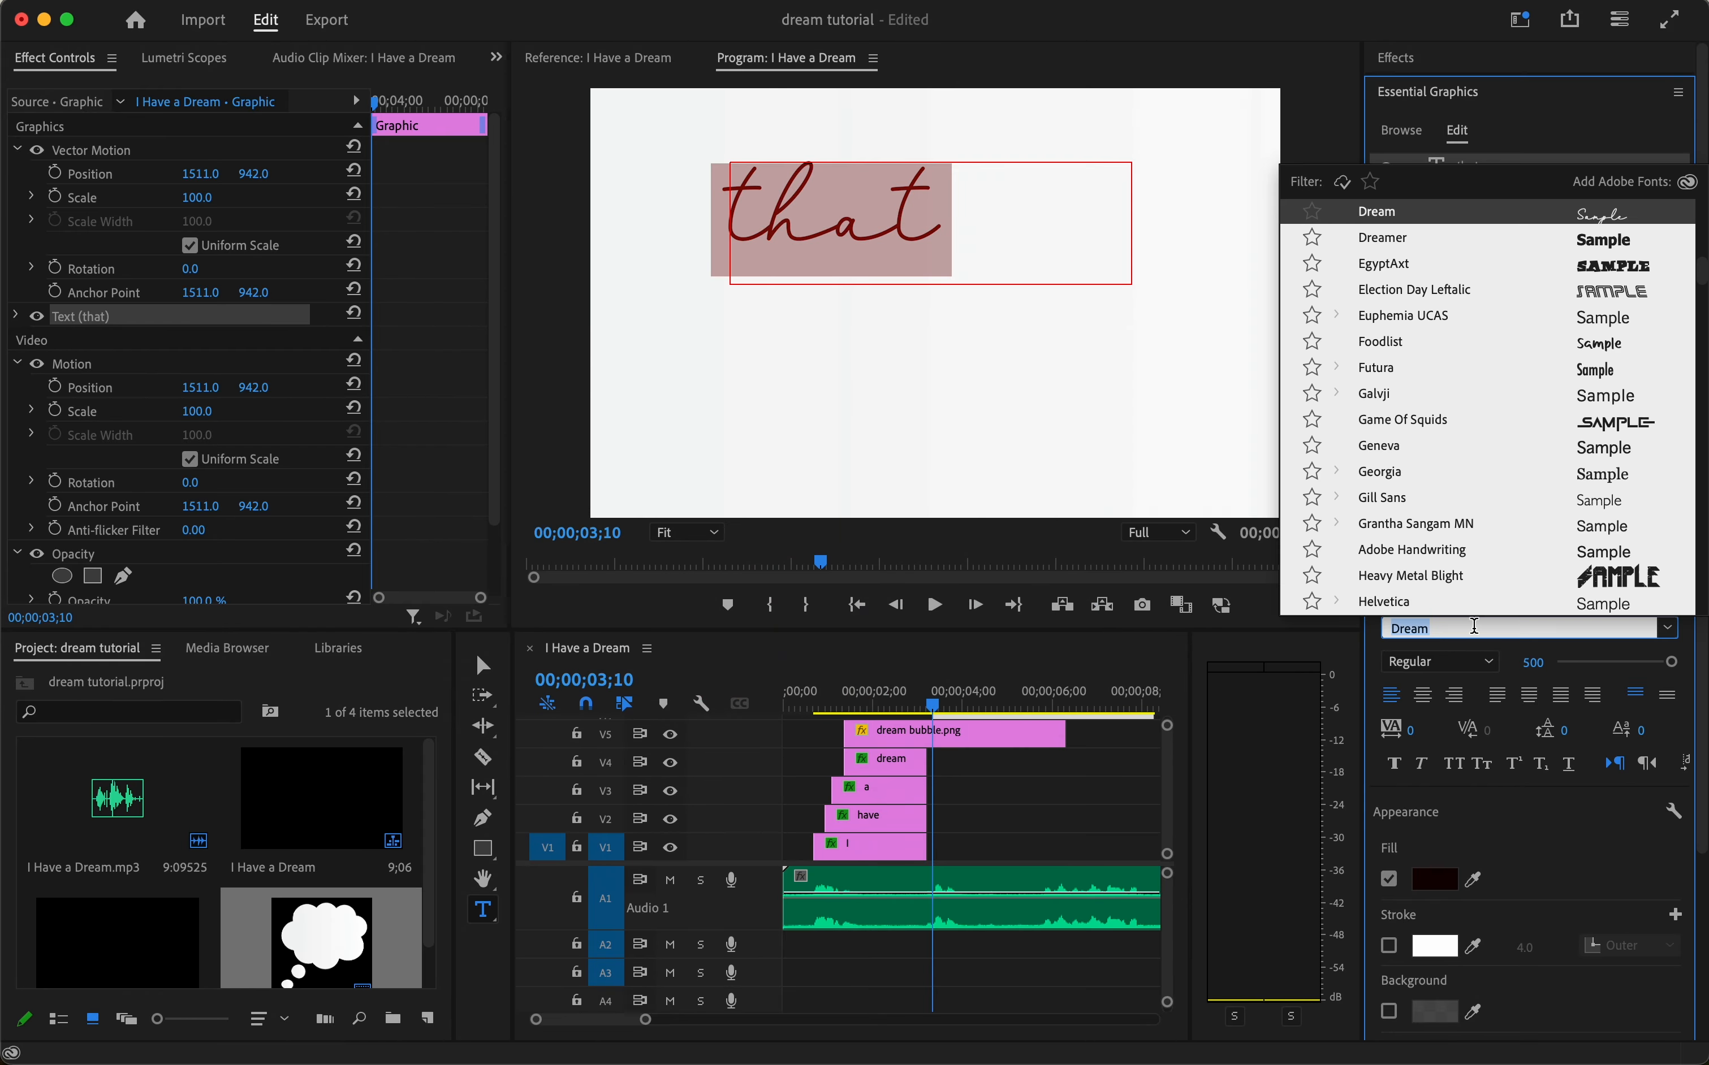
click(1401, 316)
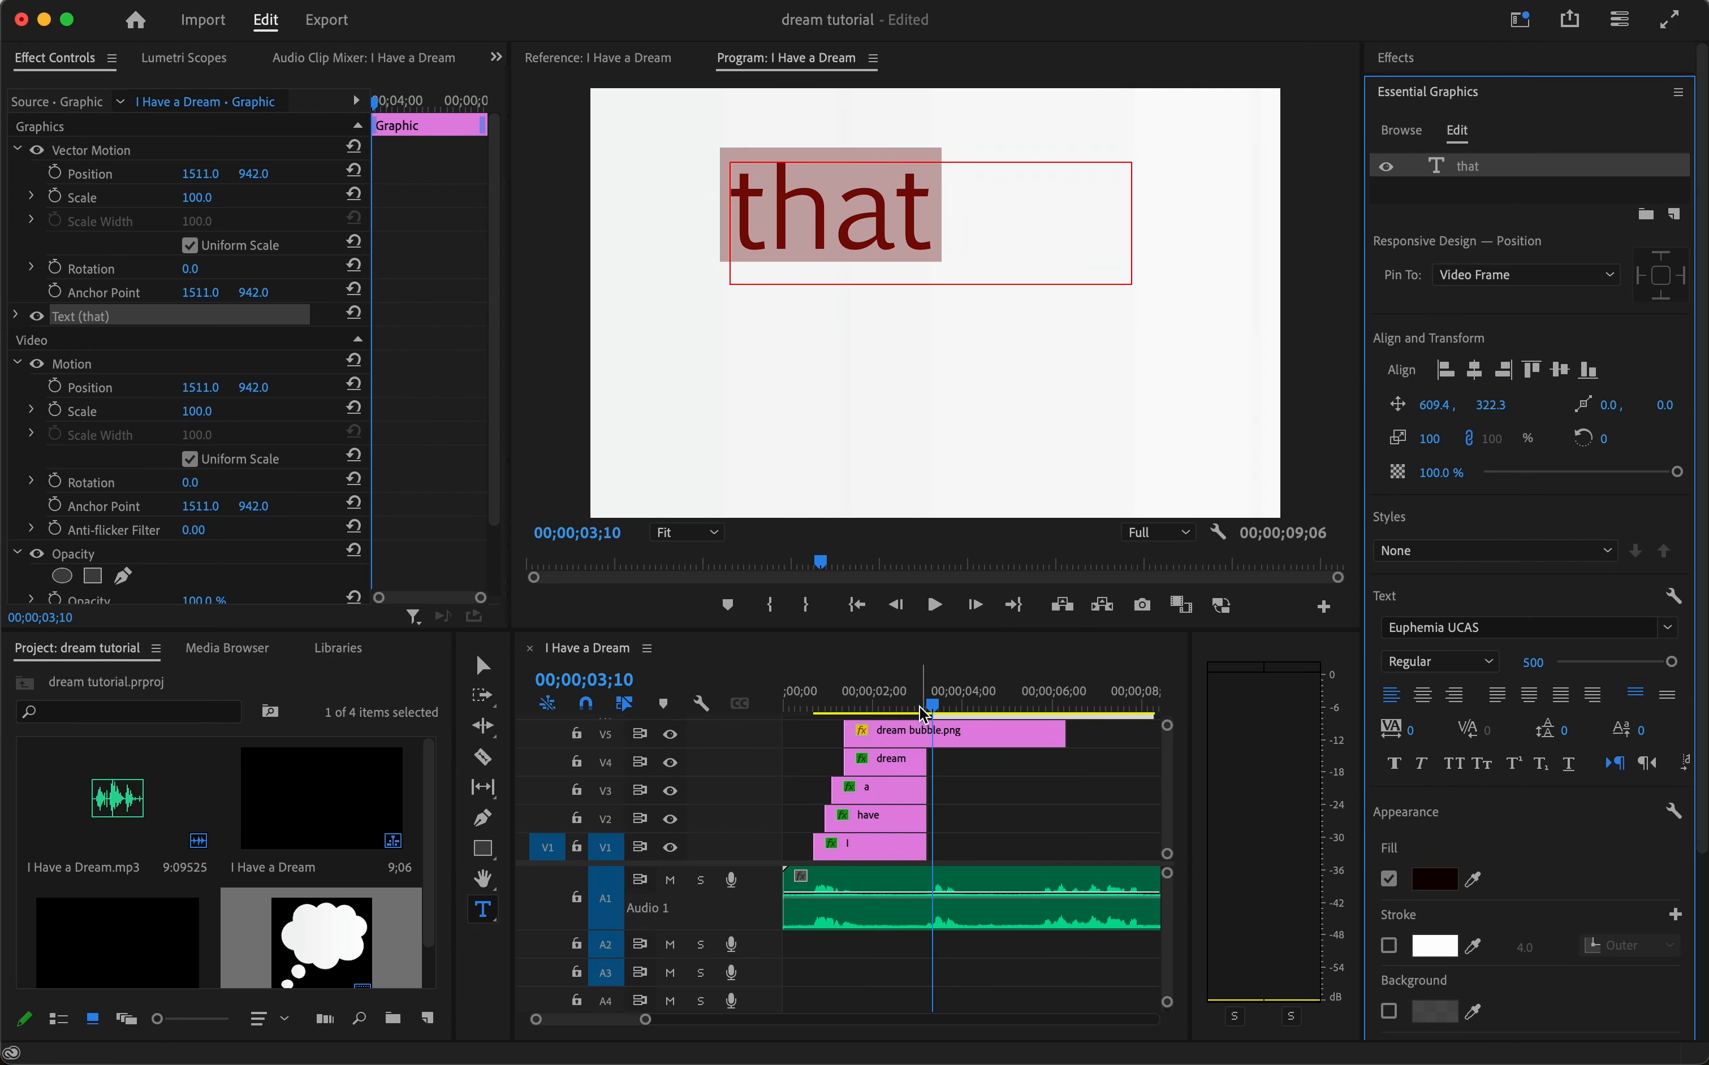
Play the sequence from the beginning to review how the word "that" follows the bubble transition
drag(937, 714, 822, 729)
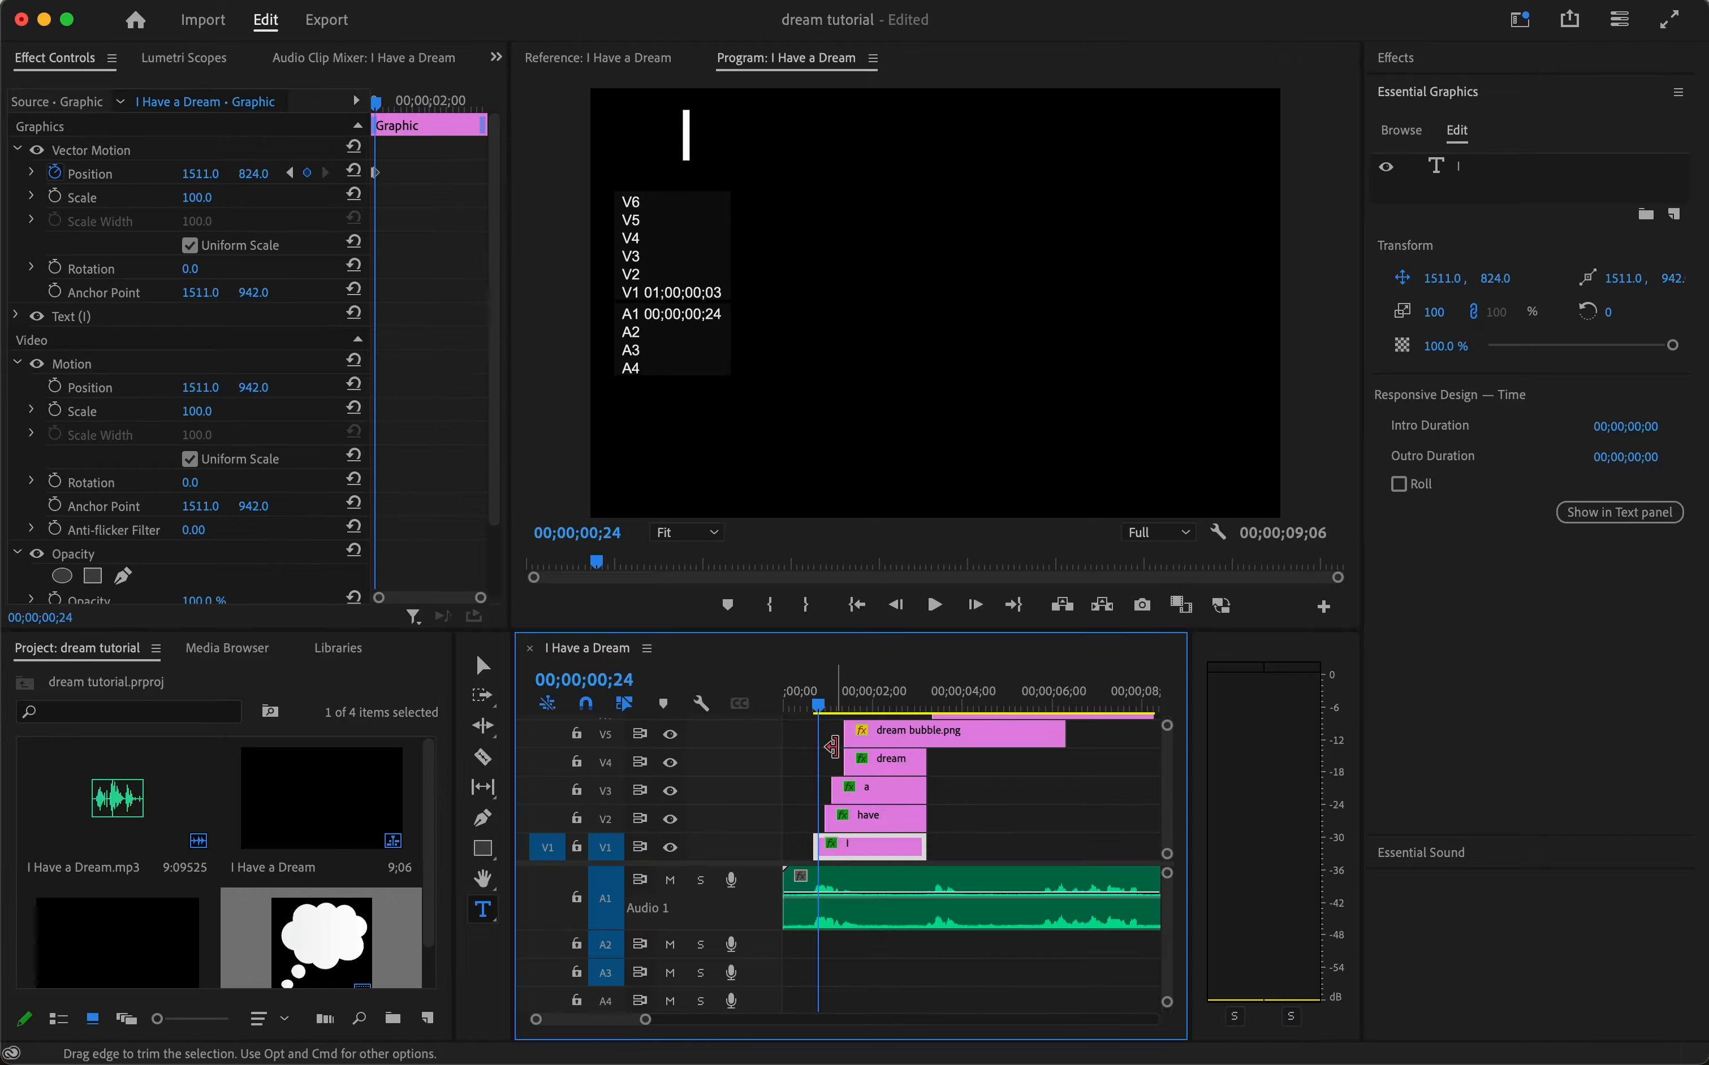
key(Home)
key(space)
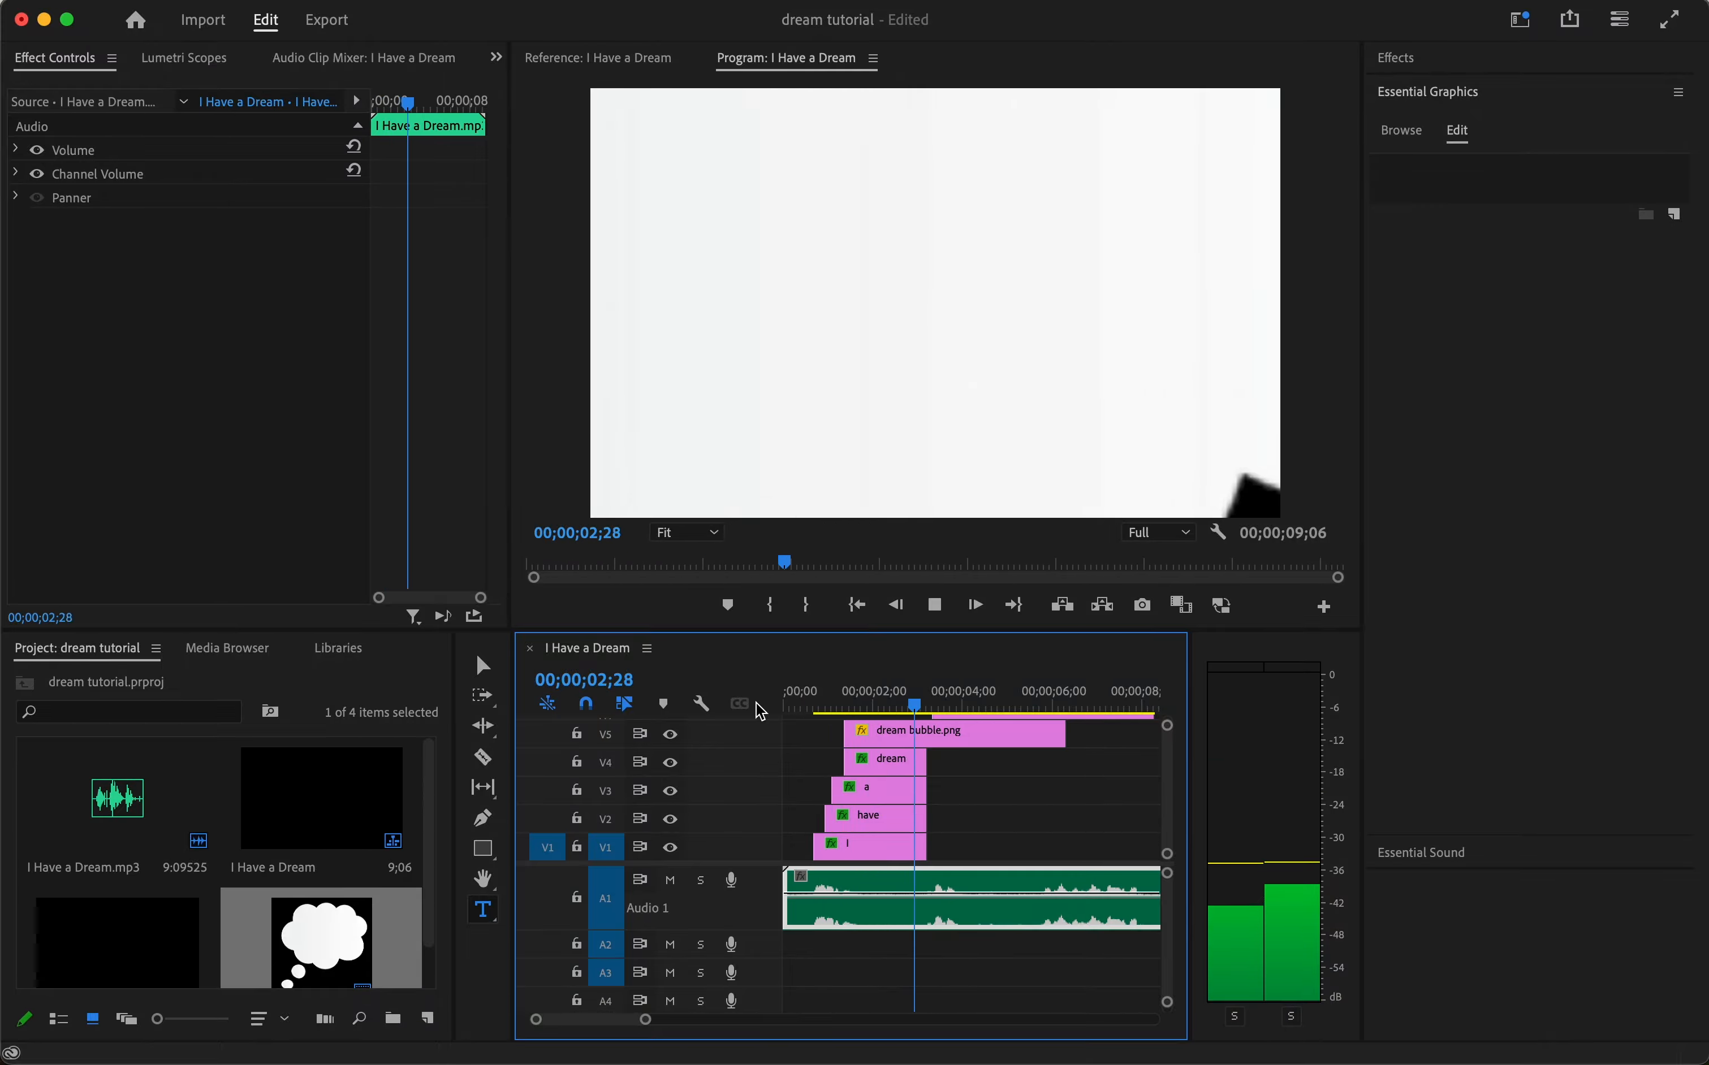
key(space)
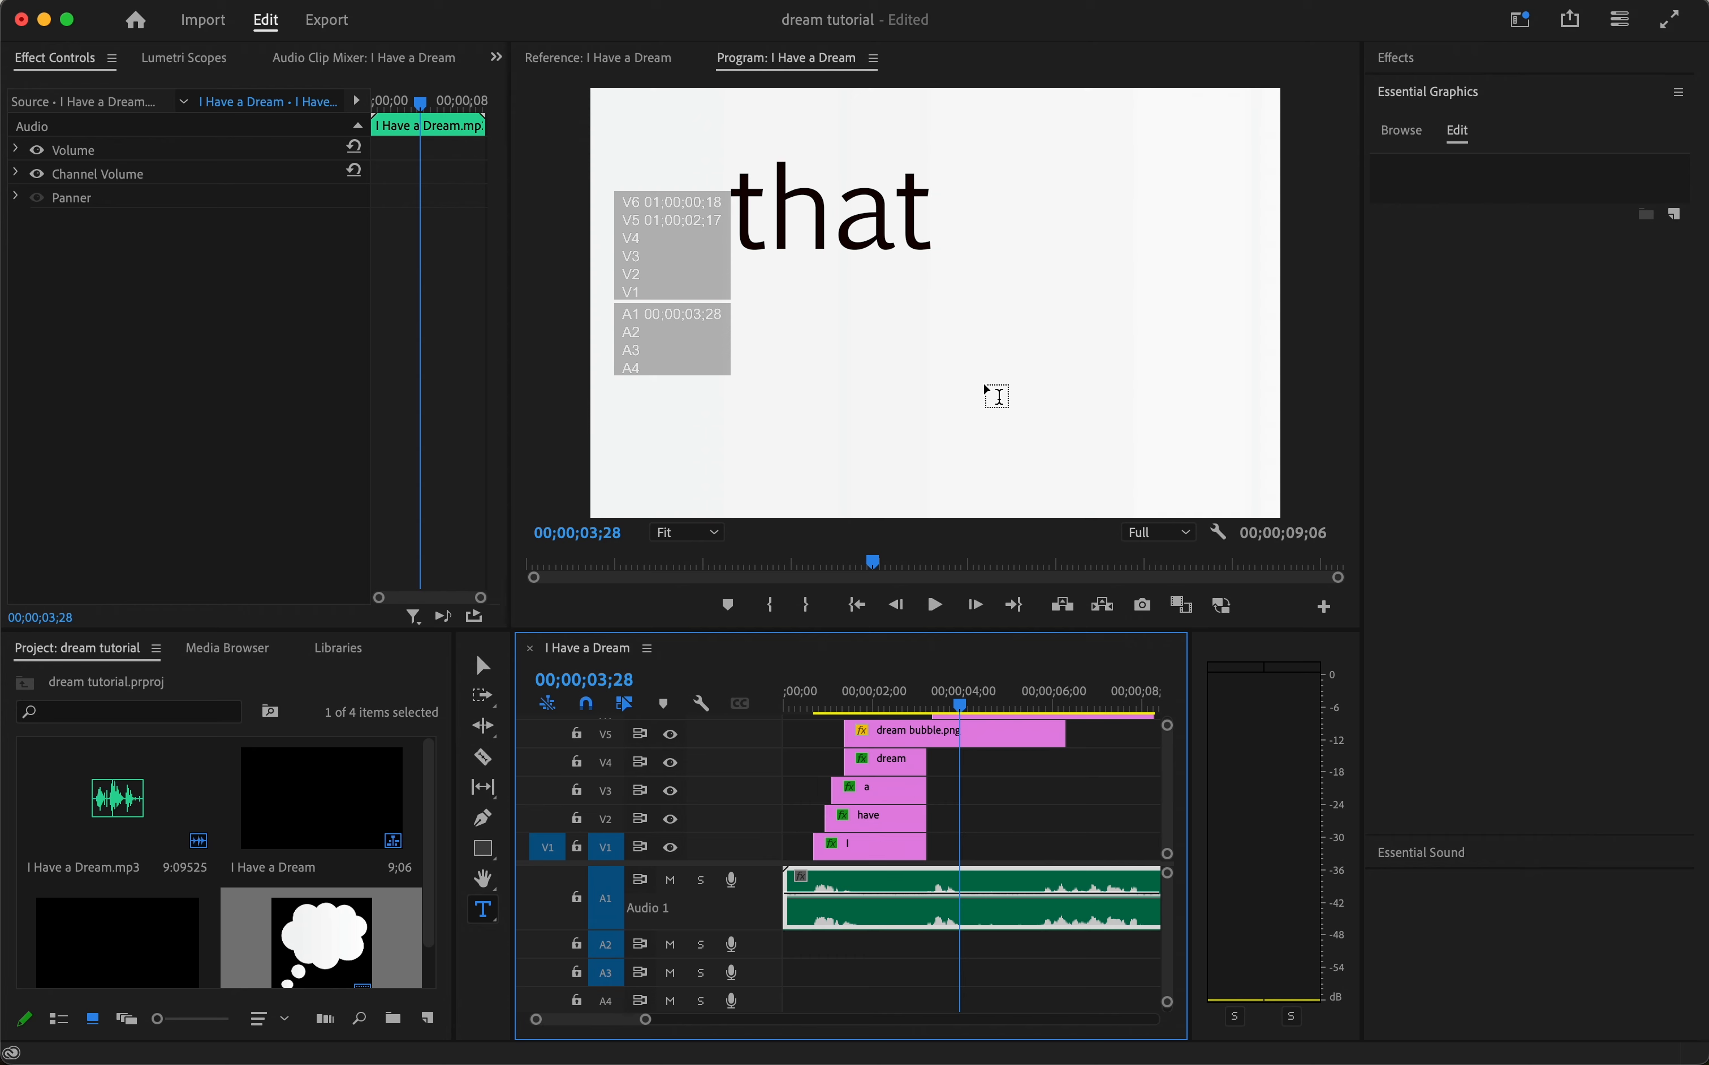